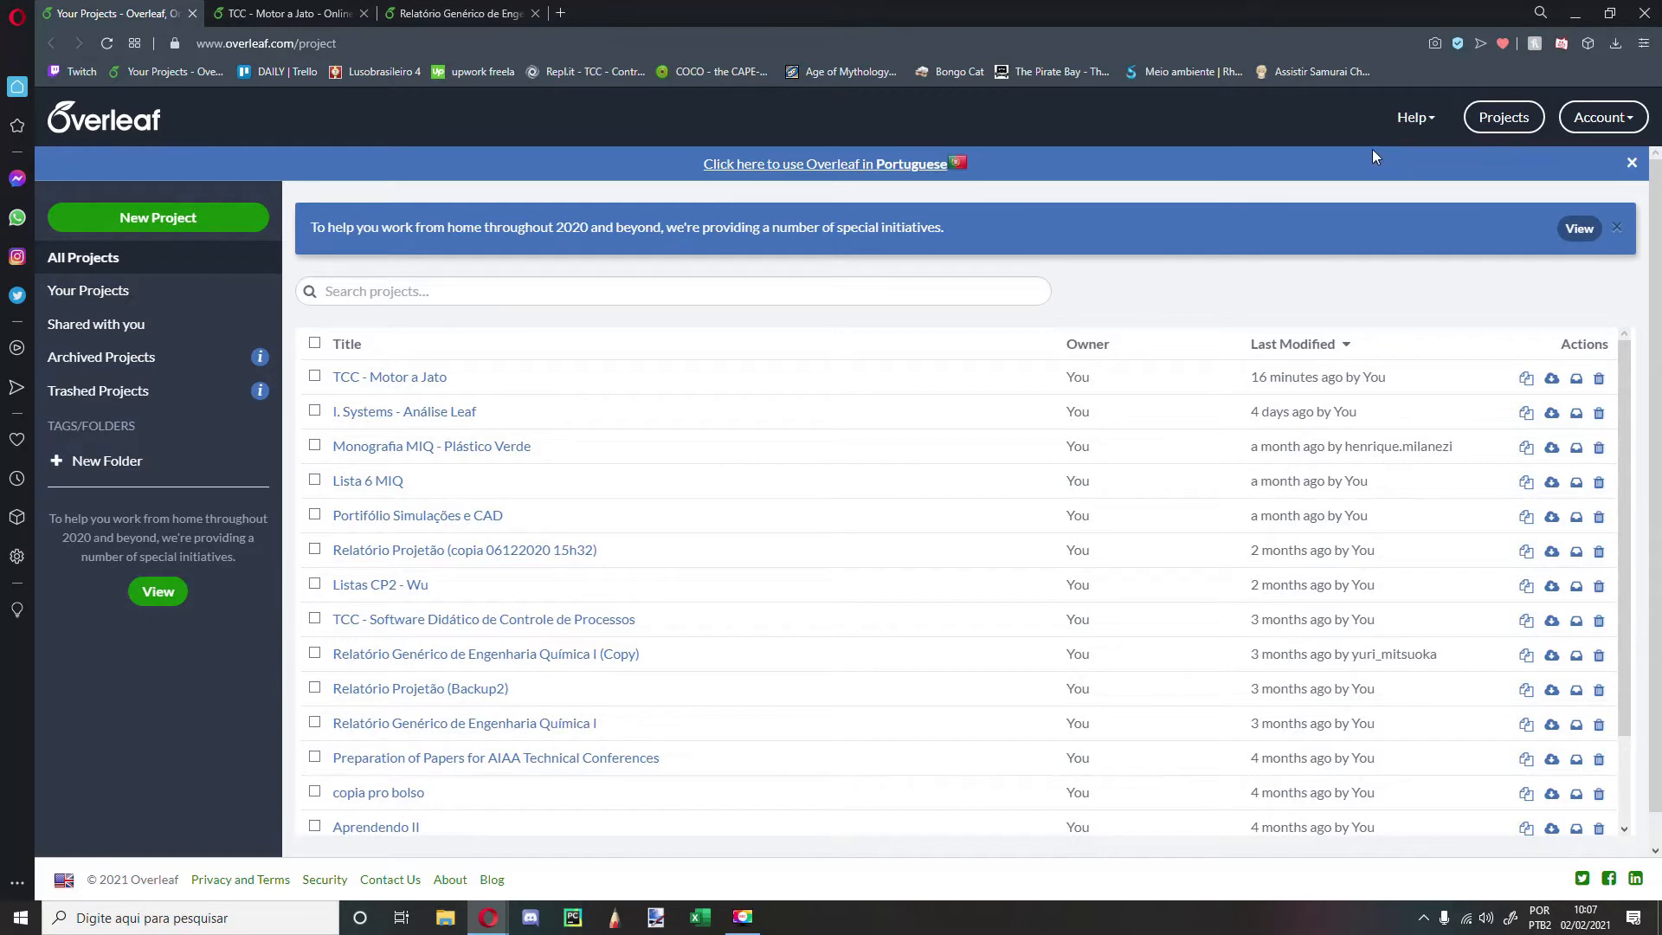
left_click(1606, 123)
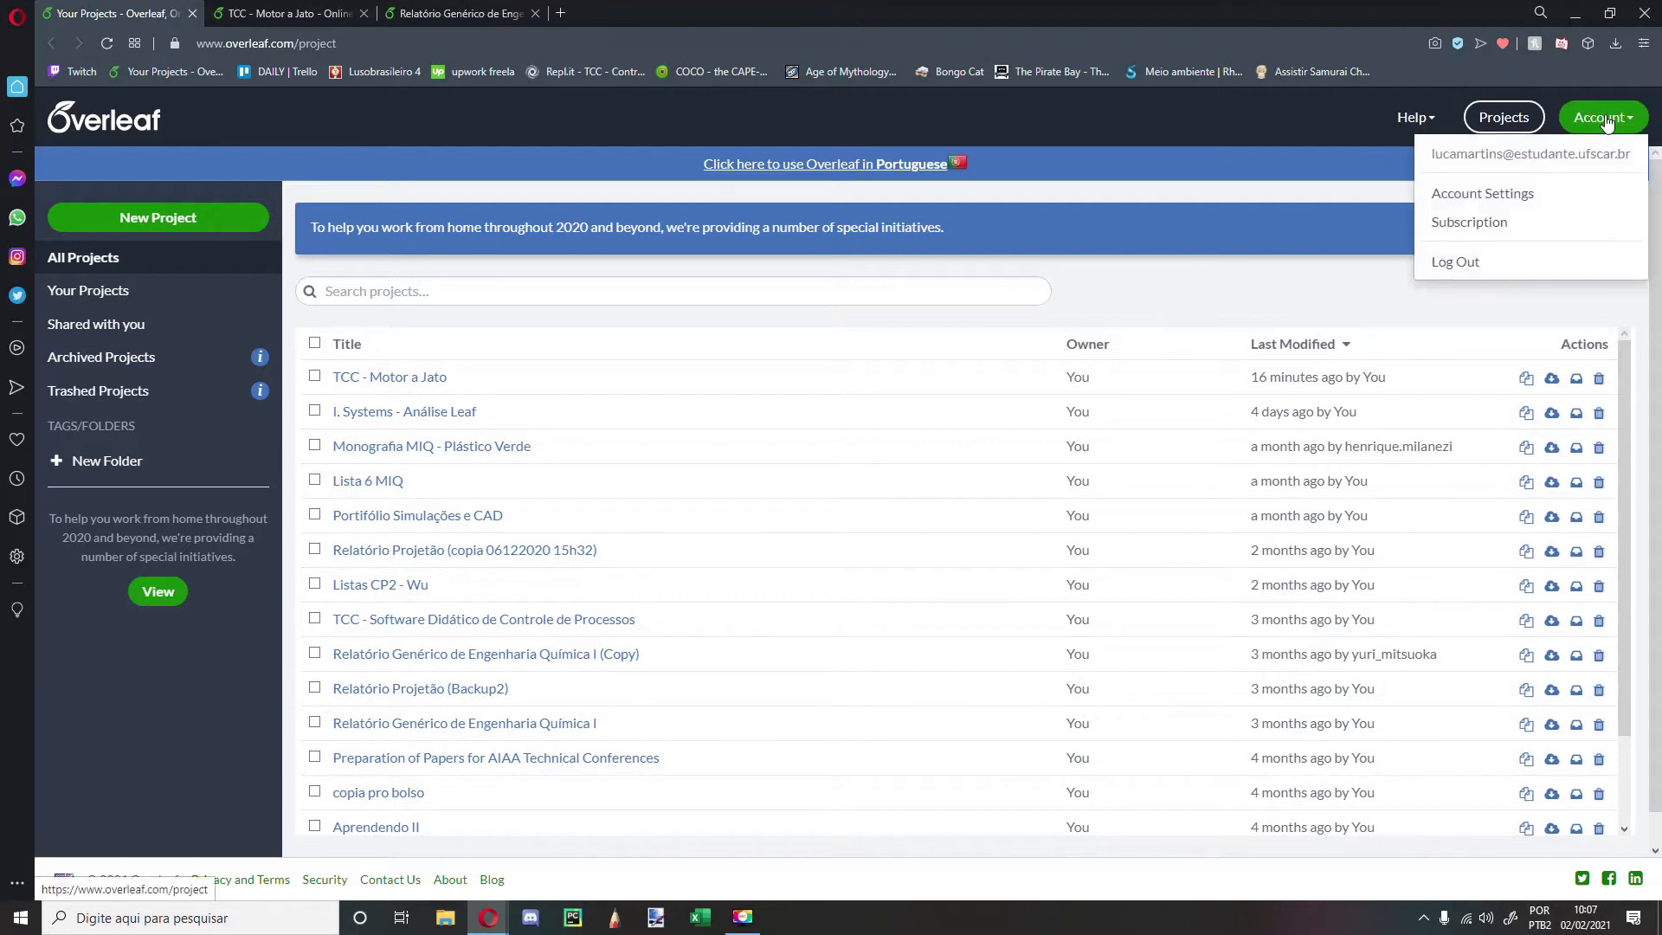
left_click_drag(1516, 158, 1602, 163)
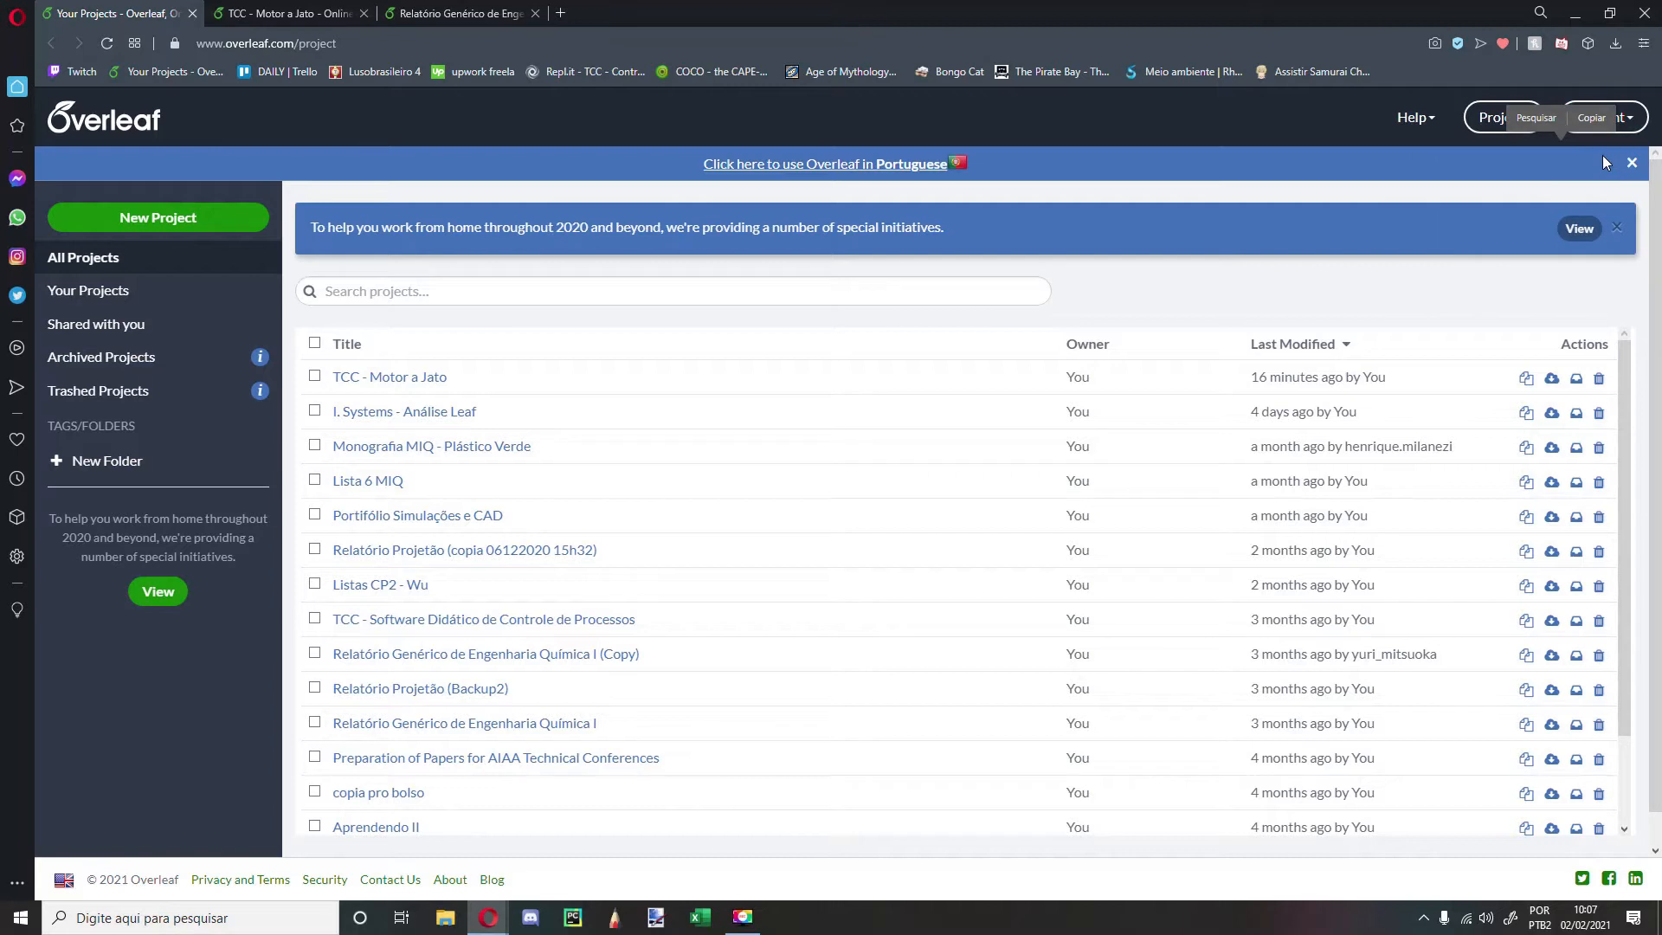
left_click(1162, 116)
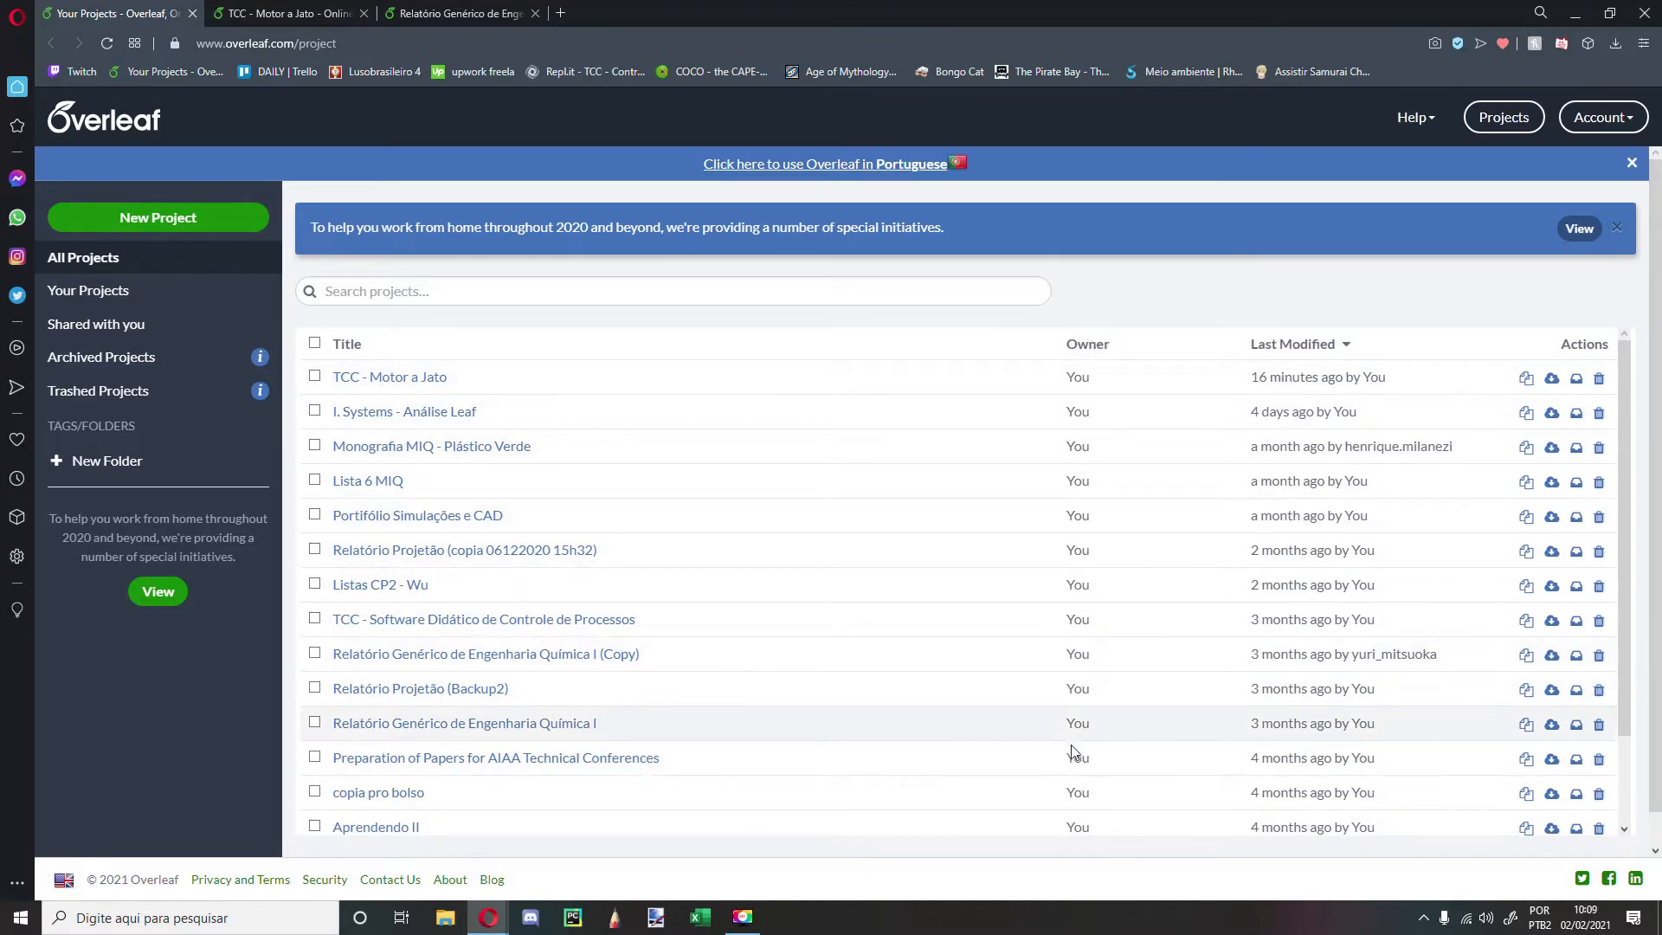
Step: Look through the full project list and the archived projects, and return to all projects
scroll(1071, 779, "down", 2)
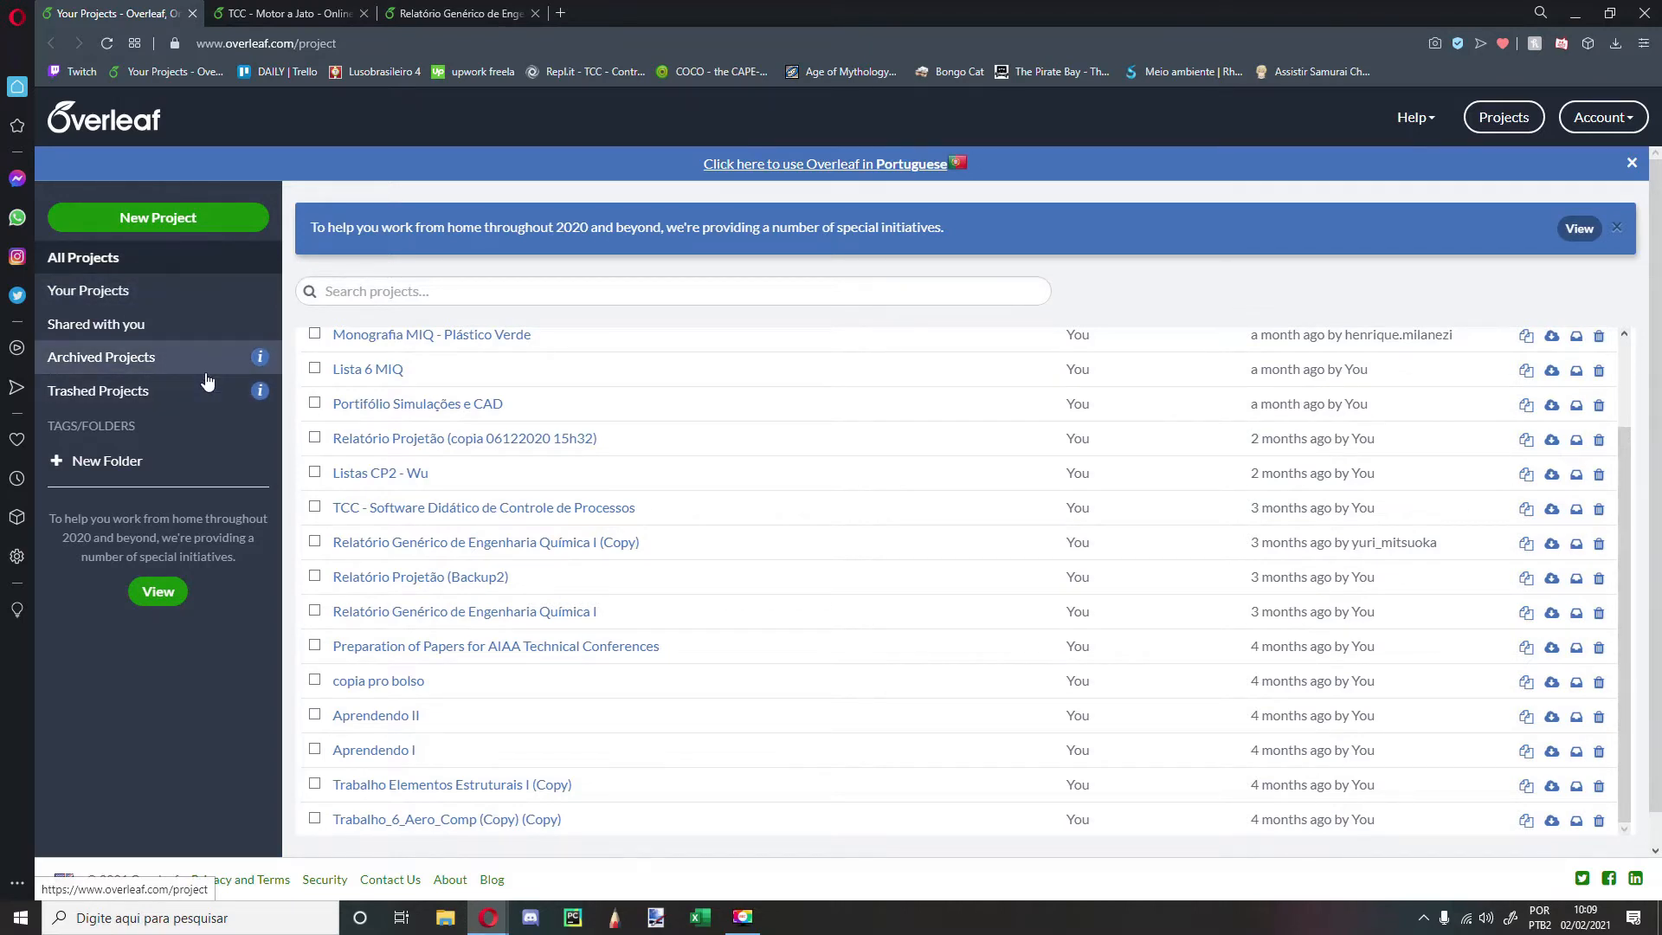
scroll(1060, 578, "up", 2)
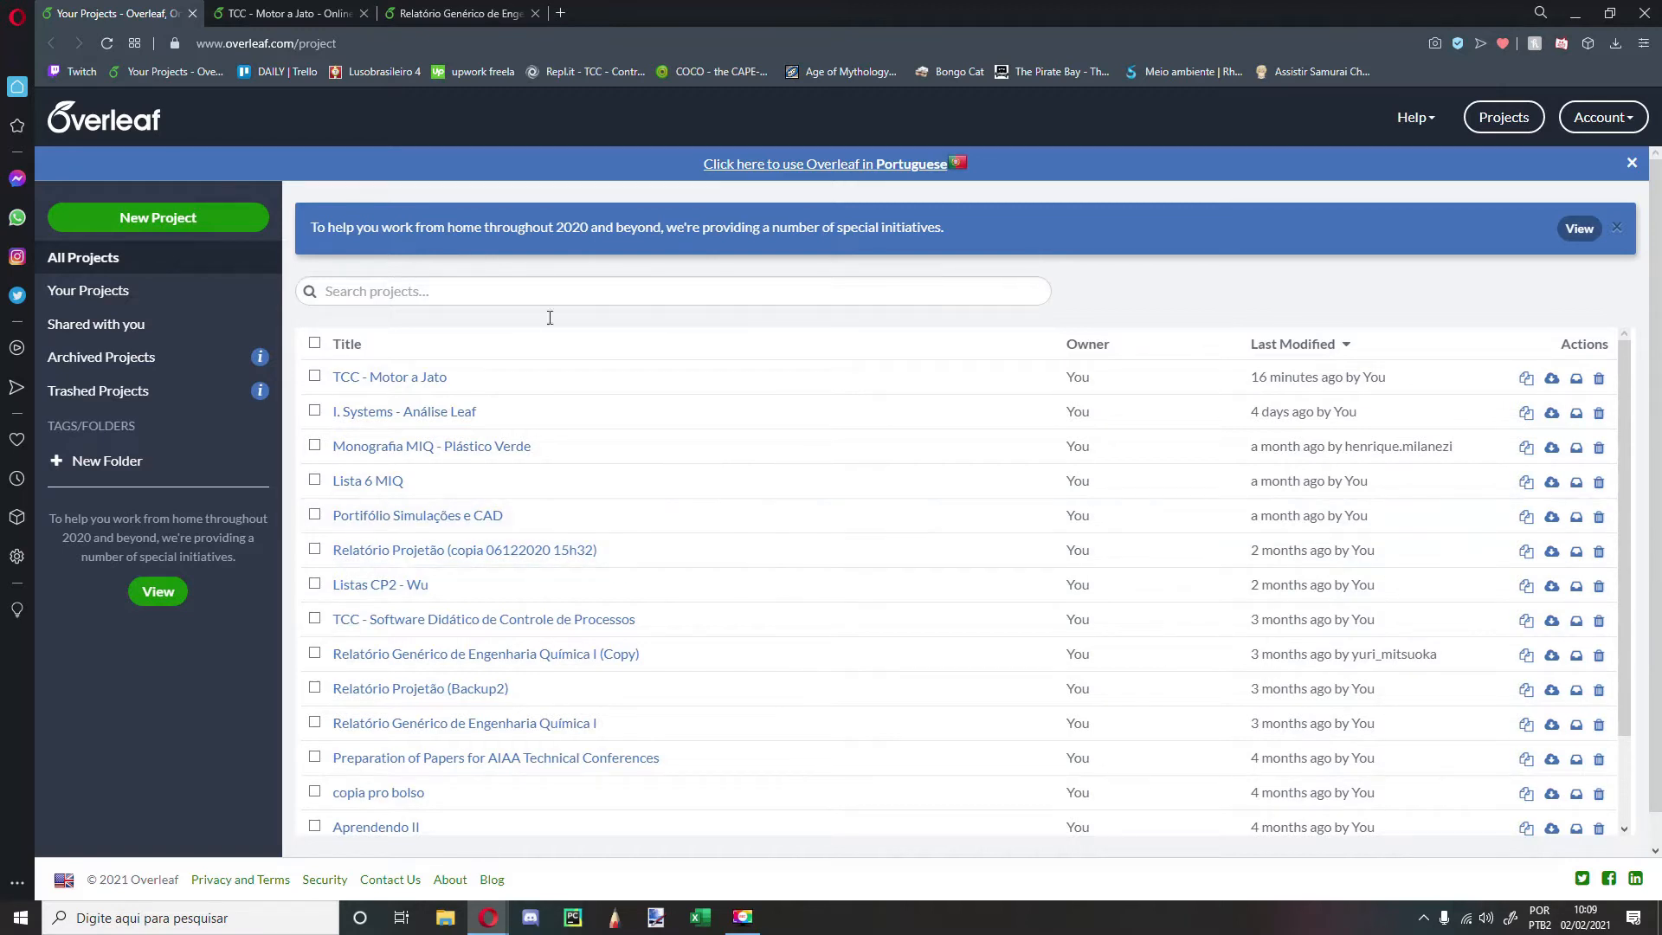
left_click(80, 359)
scroll(1087, 500, "down", 2)
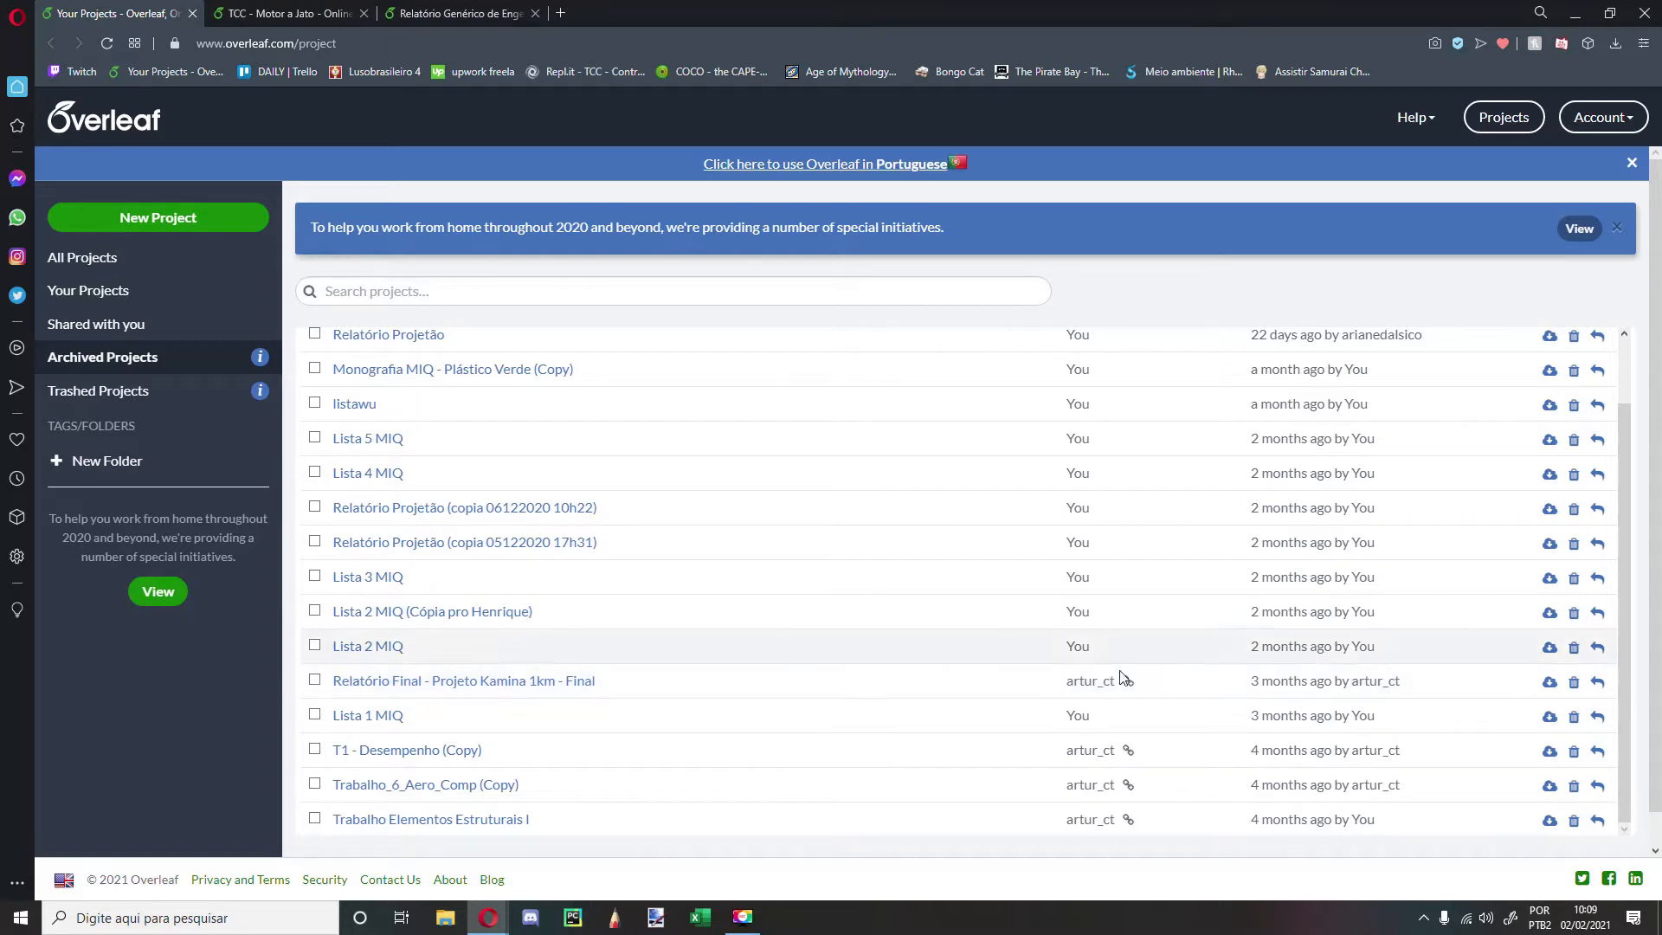
scroll(1125, 688, "up", 1)
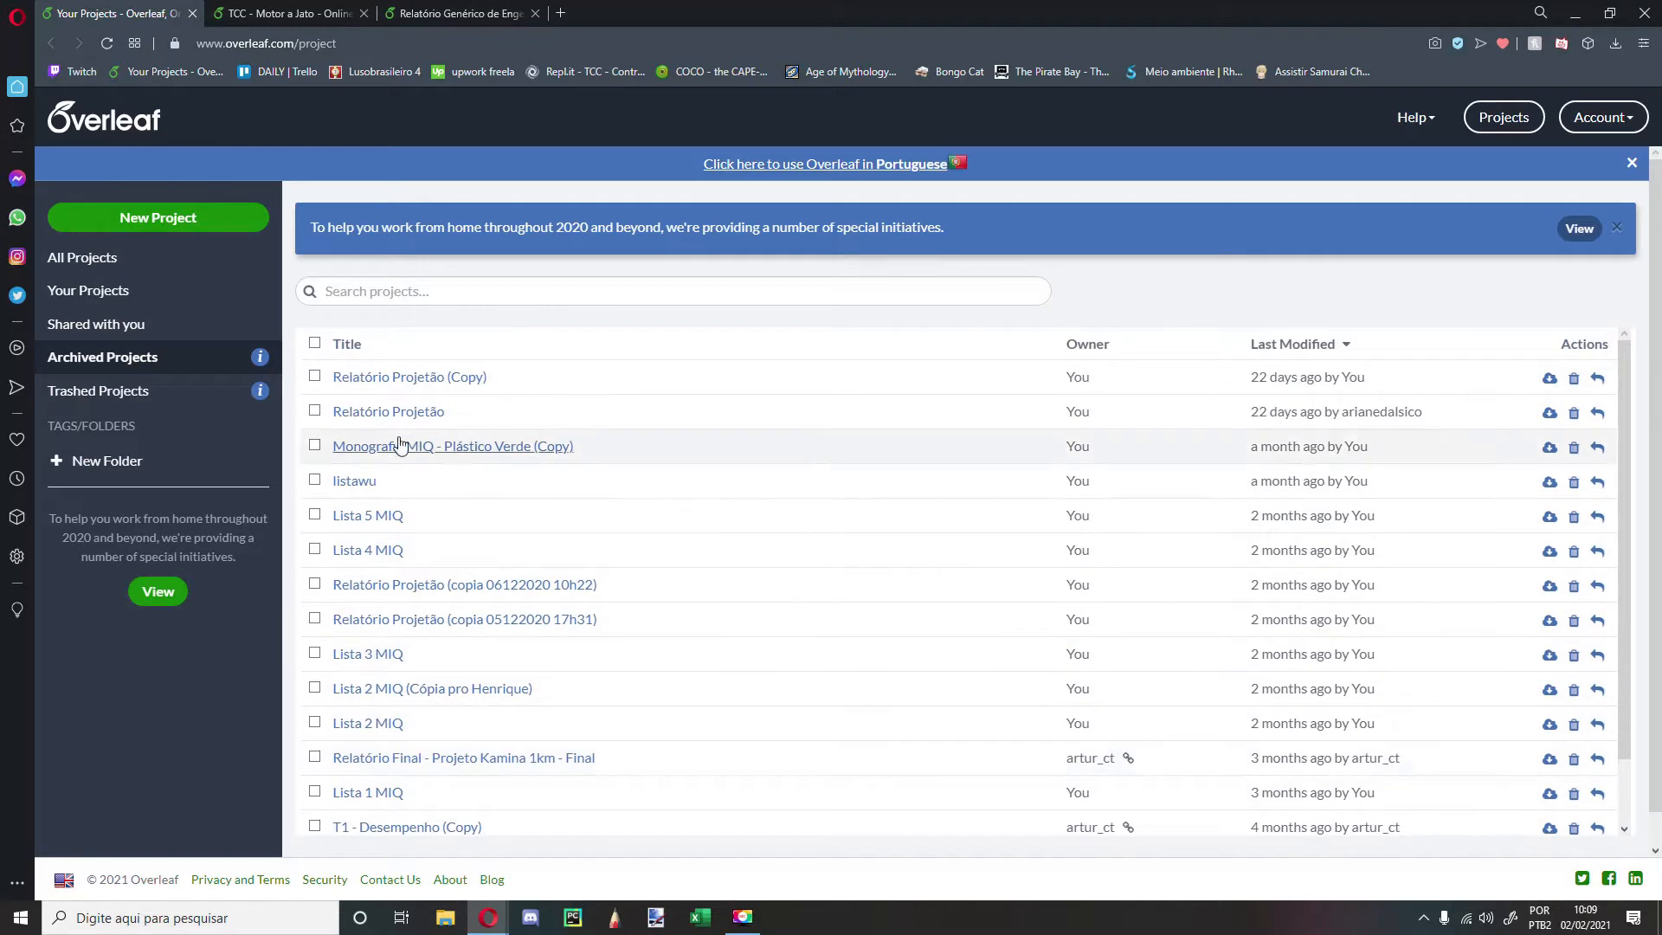
left_click(112, 272)
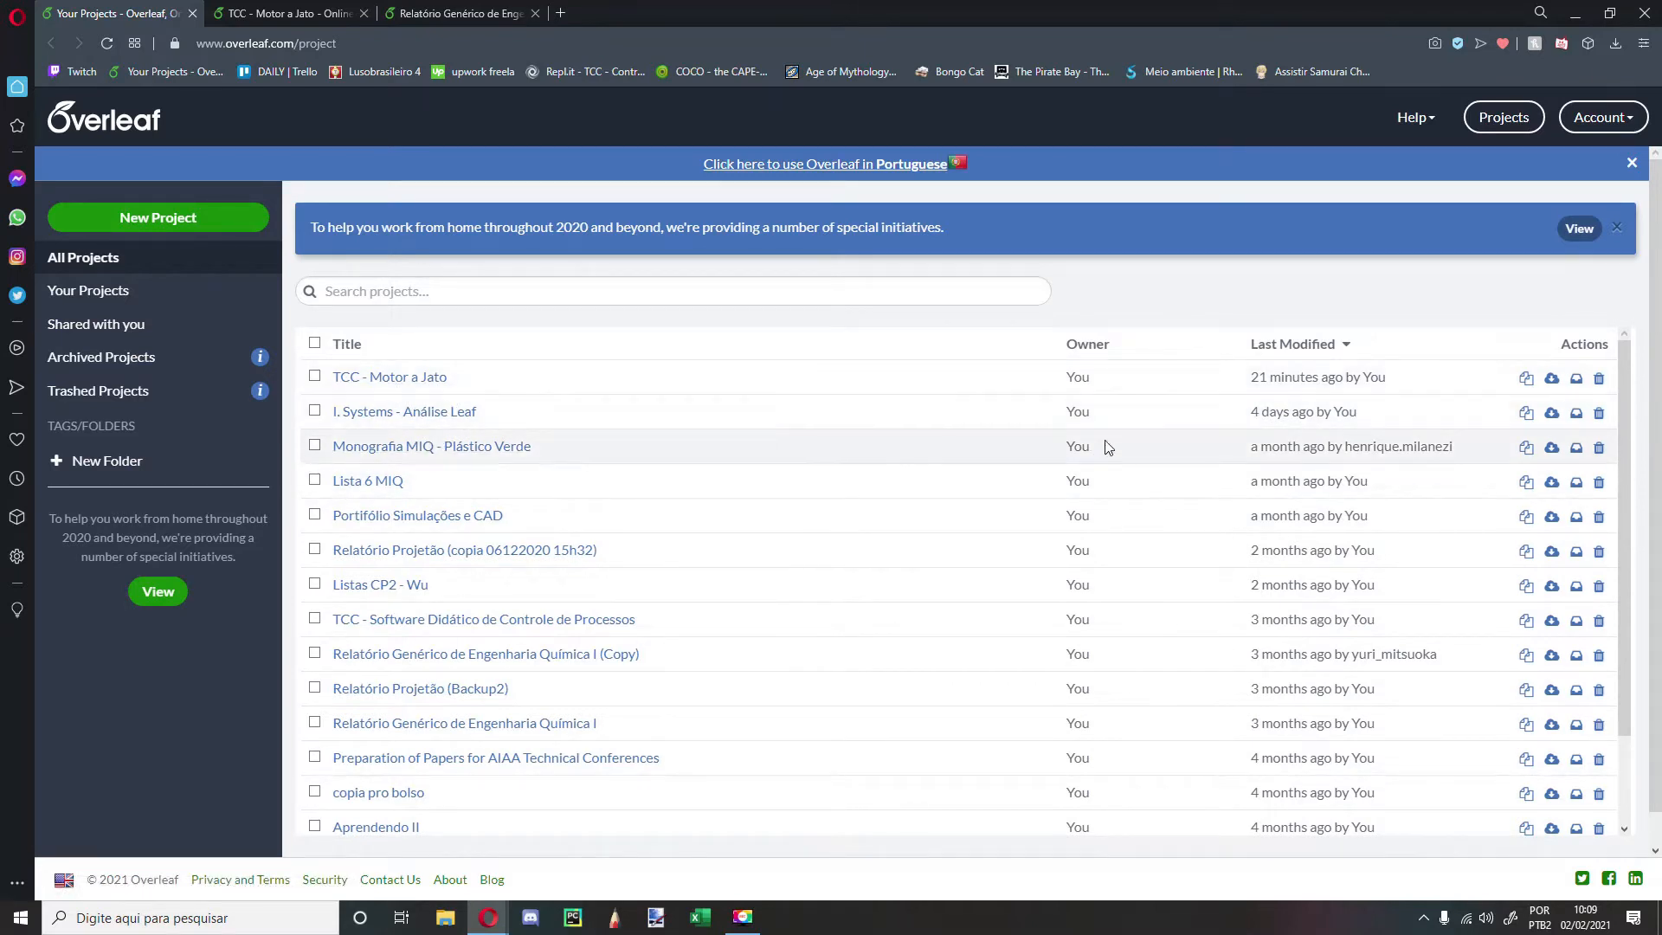
Step: Close the two other project tabs, open the project "Relatório Genérico de Engenharia Química I" and compile it
left_click(364, 14)
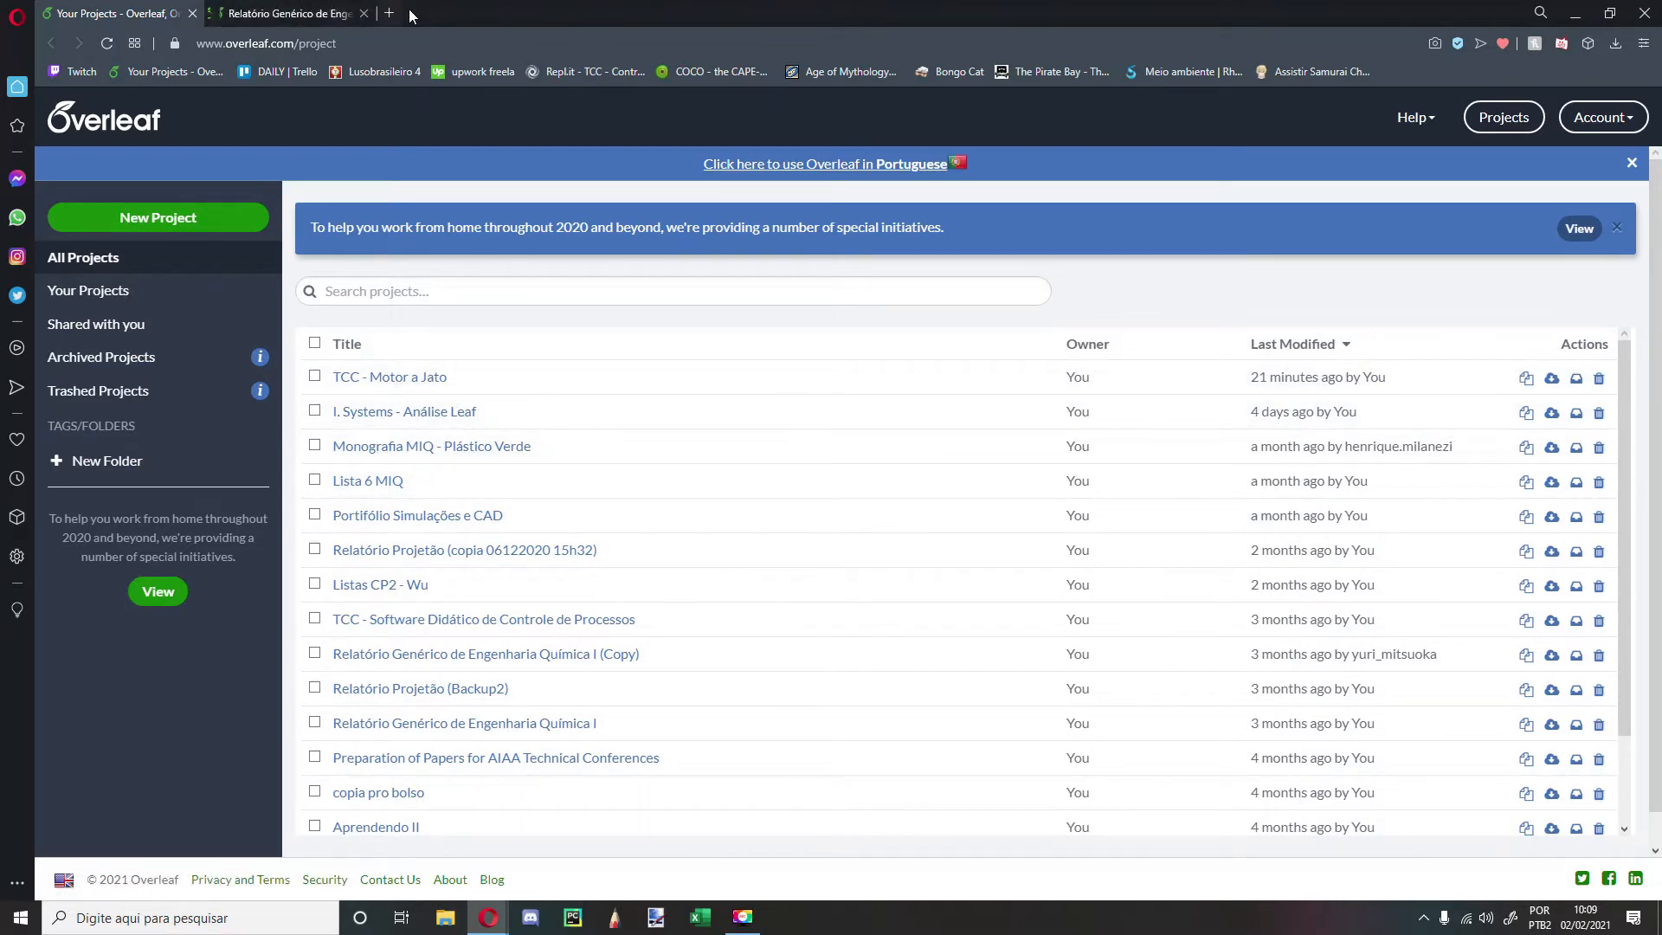
left_click(365, 13)
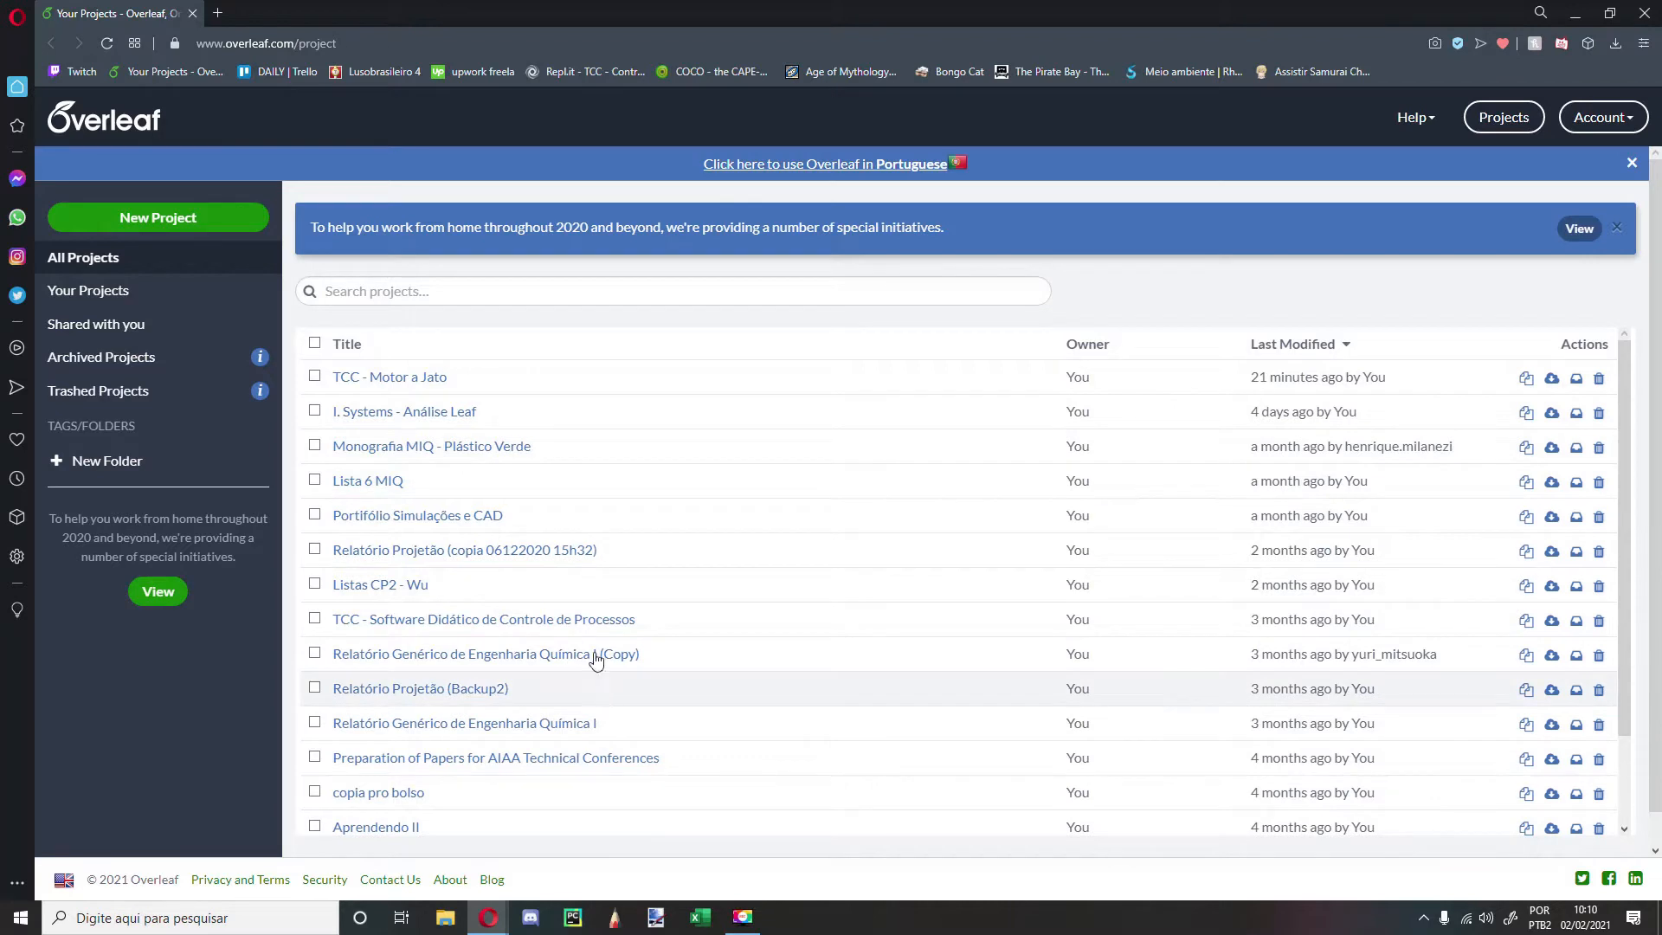
left_click(557, 723)
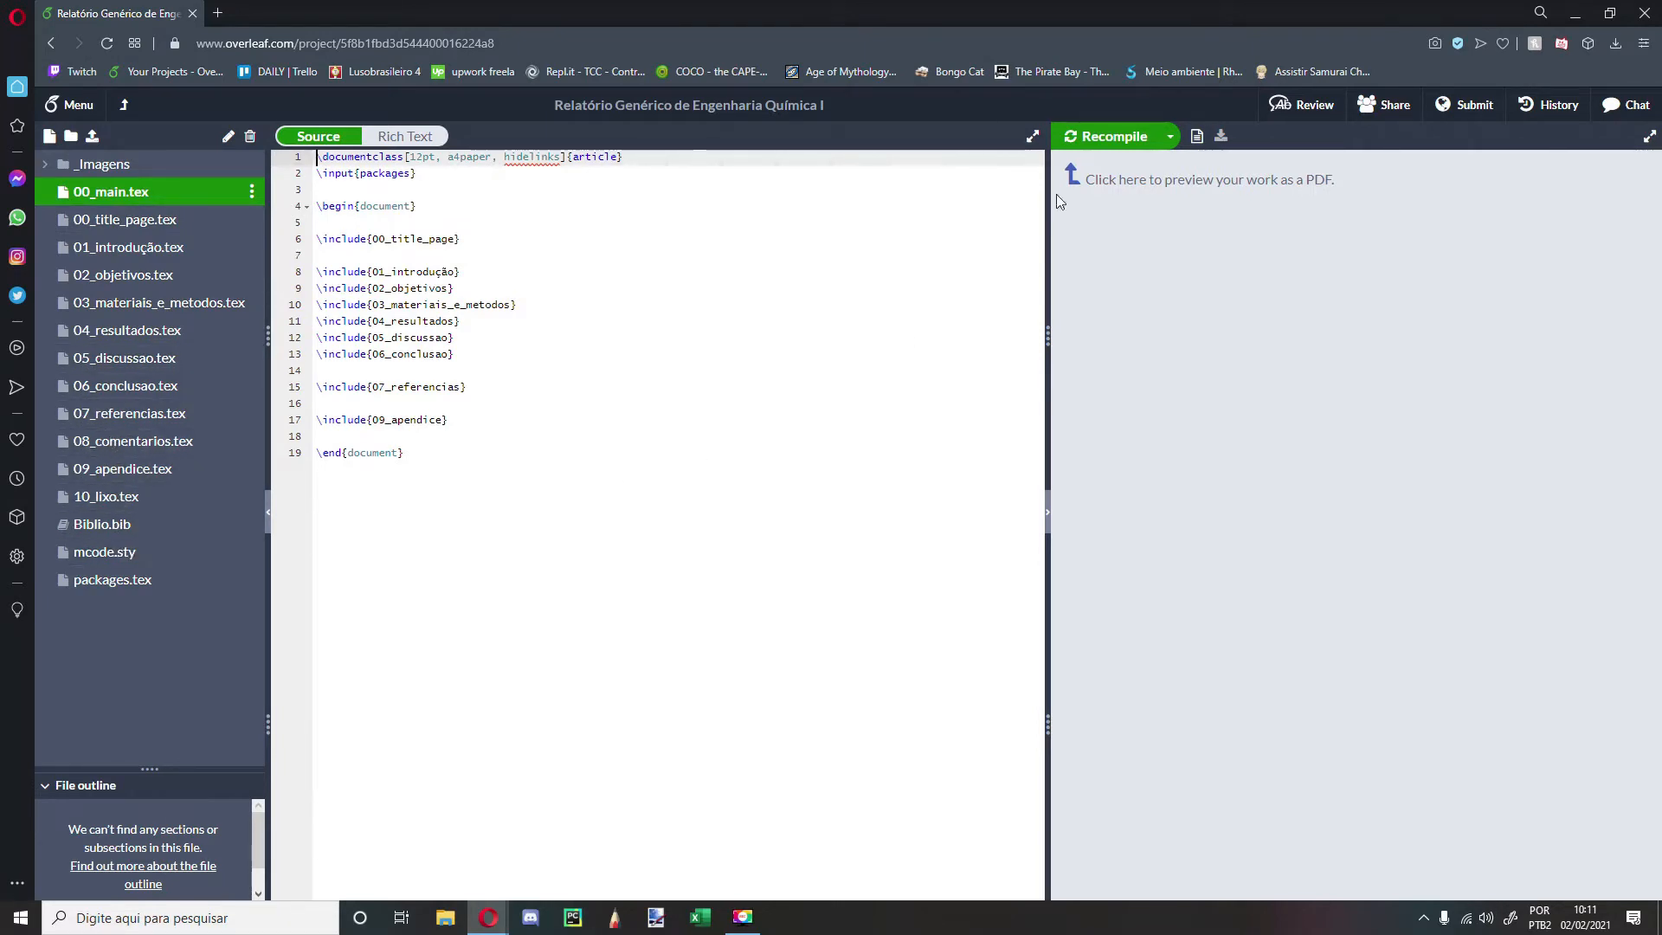
left_click(1085, 139)
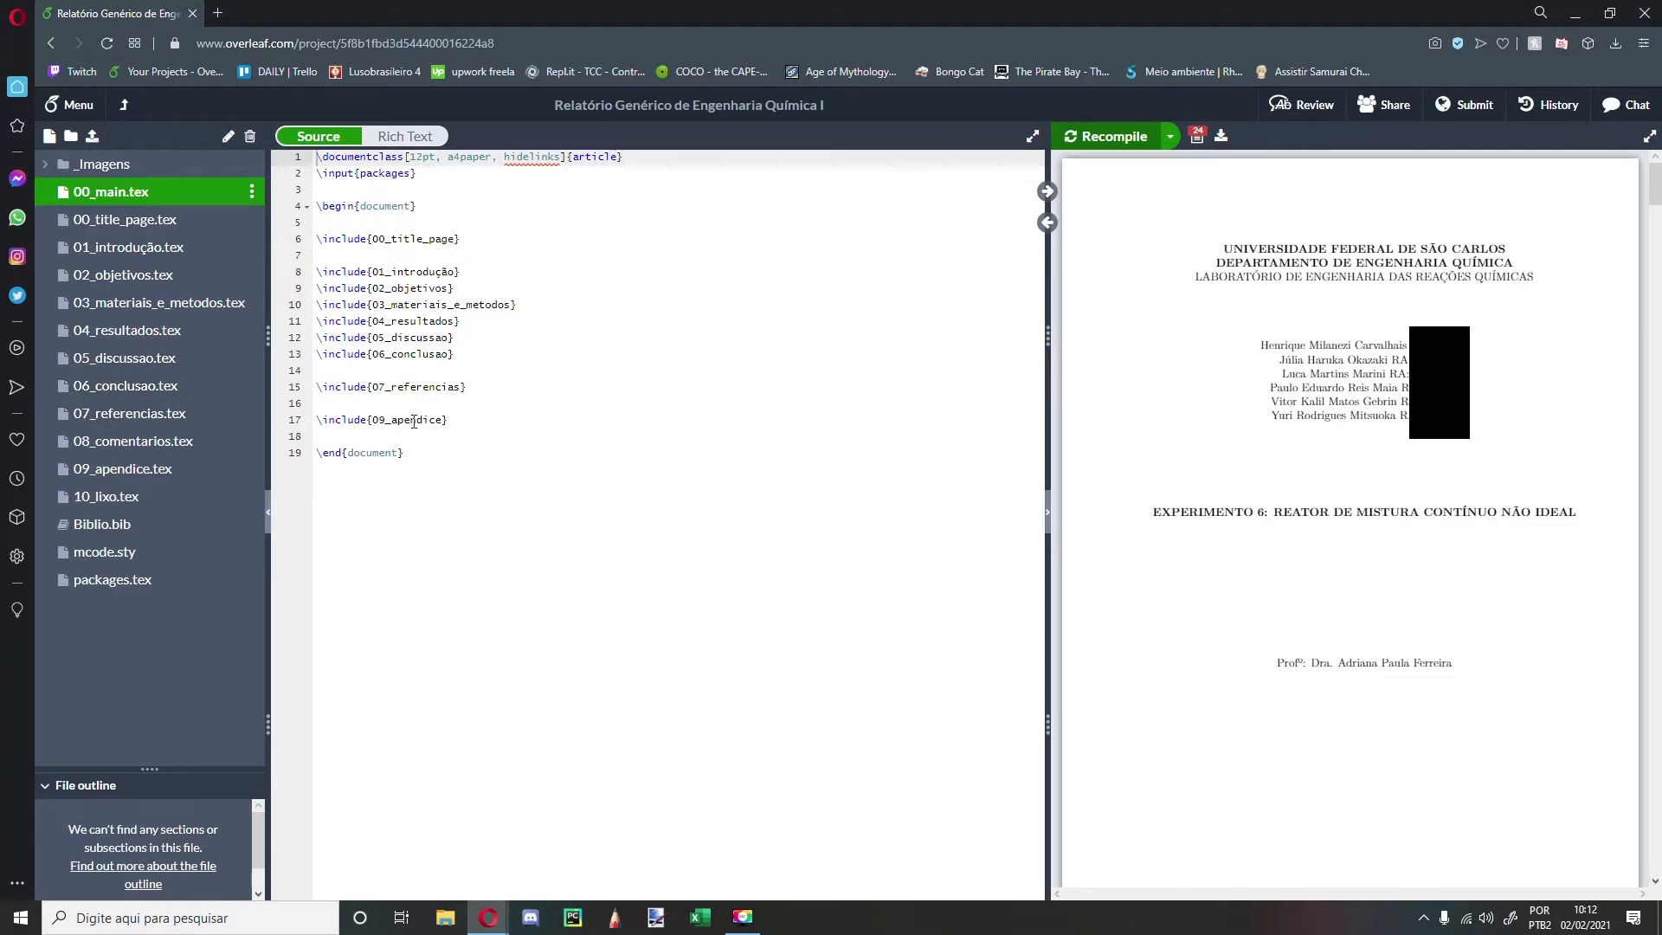
Step: Examine the \include lines in 00_main.tex that bring in the title page, the report chapters and the references
left_click_drag(318, 234, 389, 244)
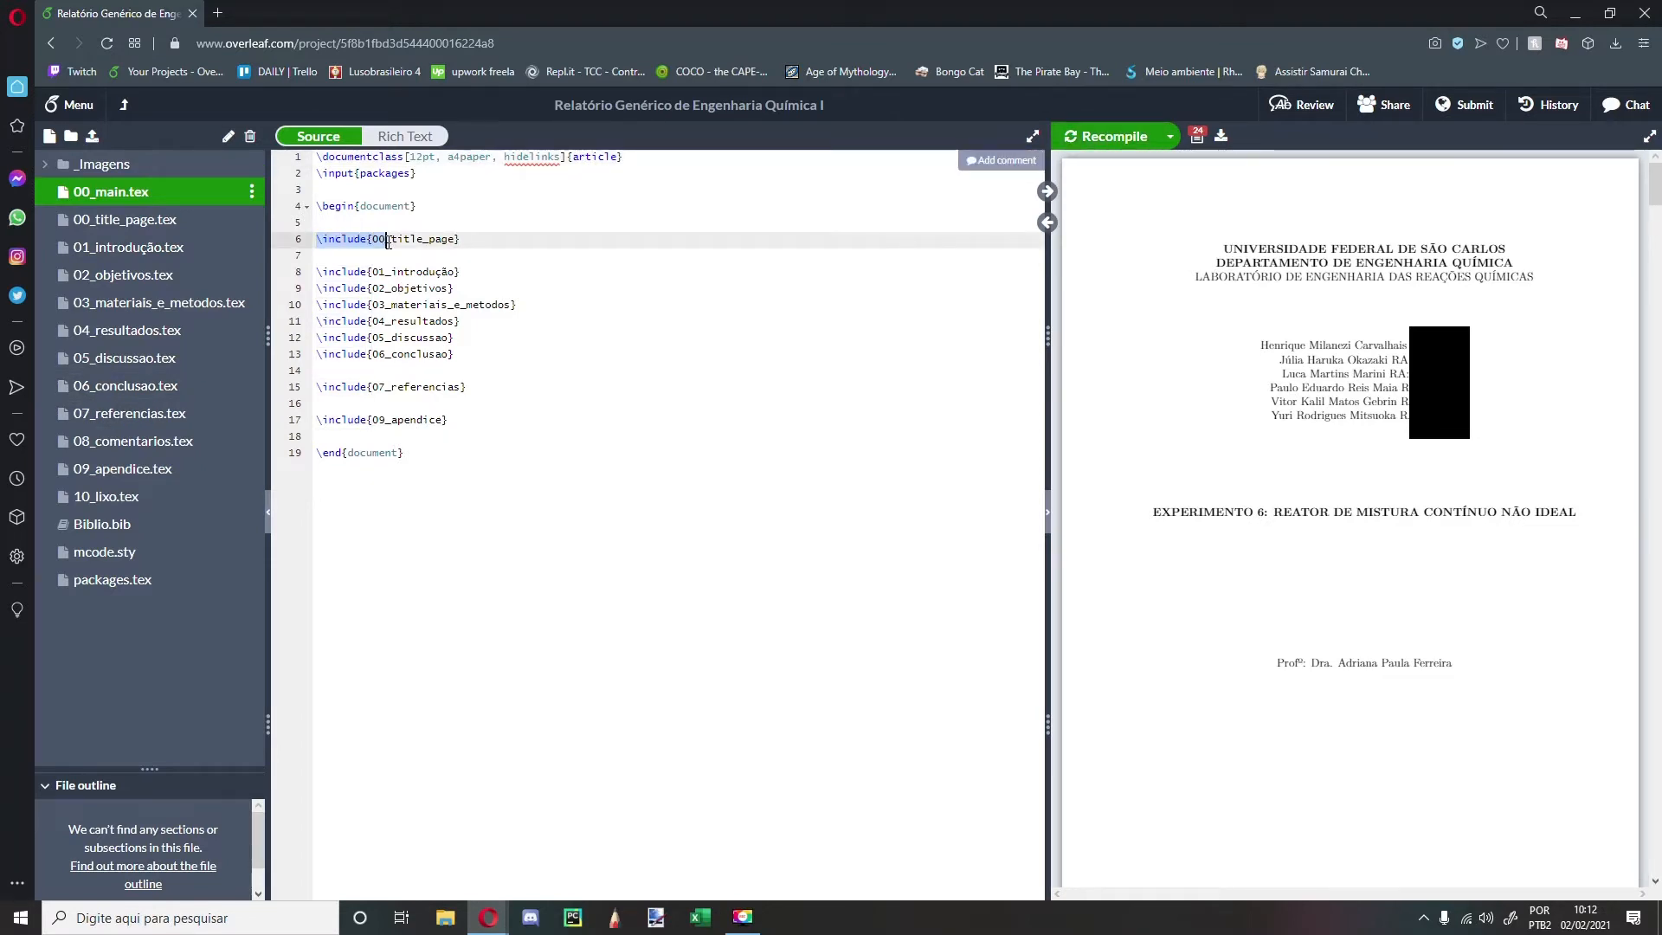
left_click(388, 243)
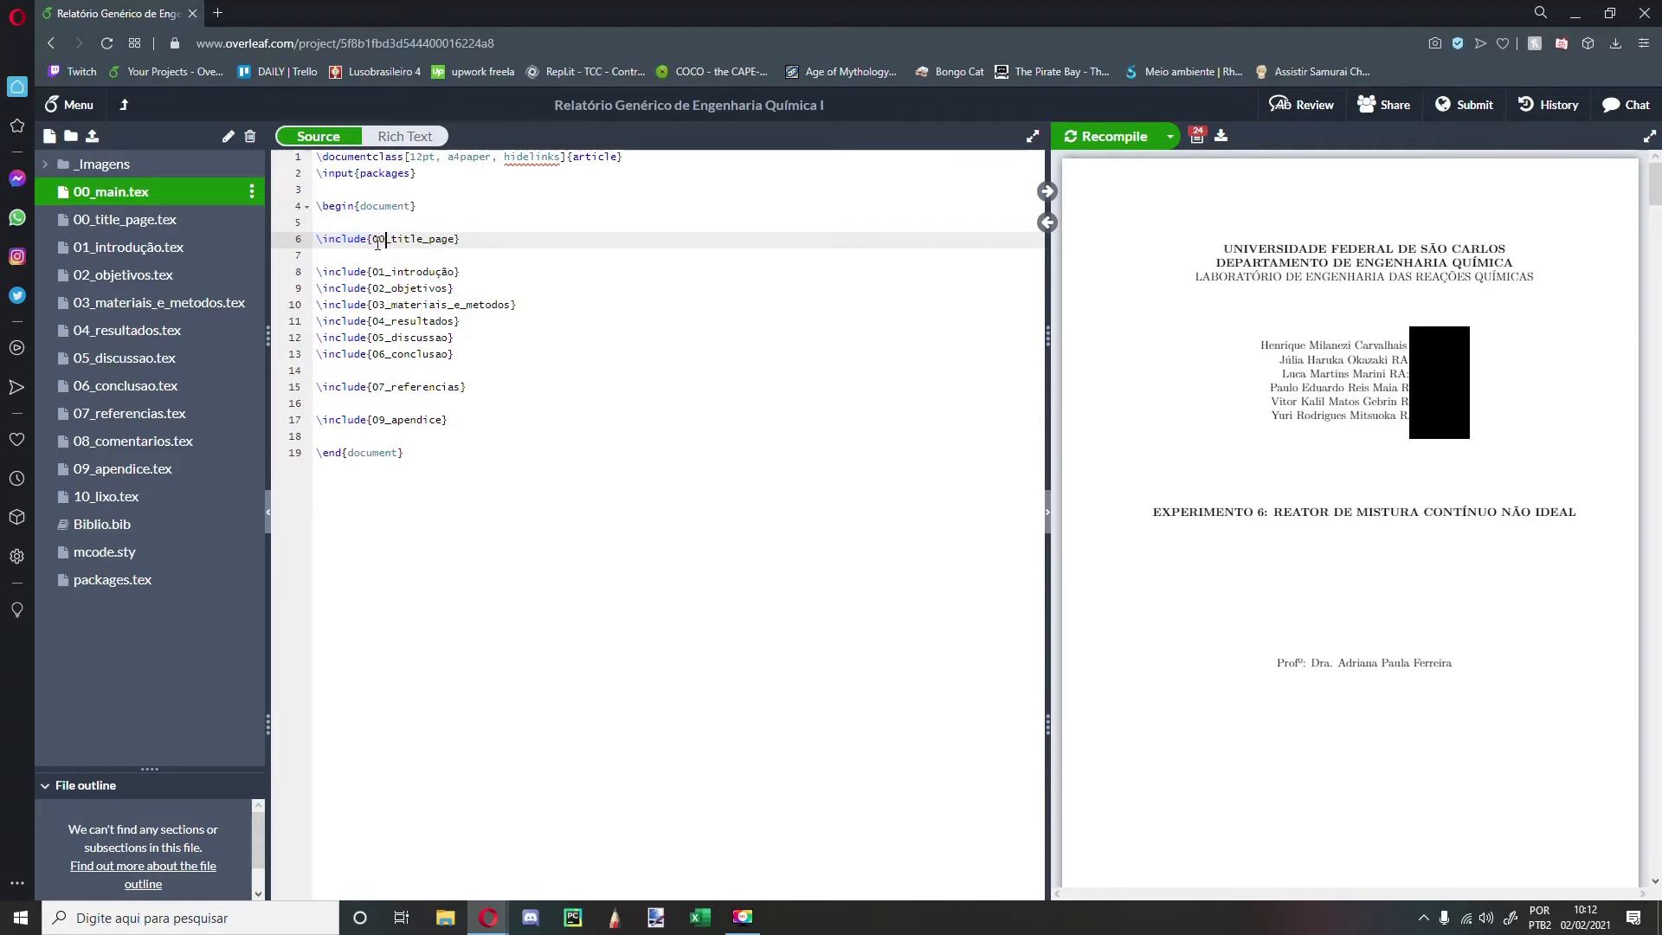
left_click_drag(368, 244, 469, 246)
left_click_drag(373, 274, 470, 305)
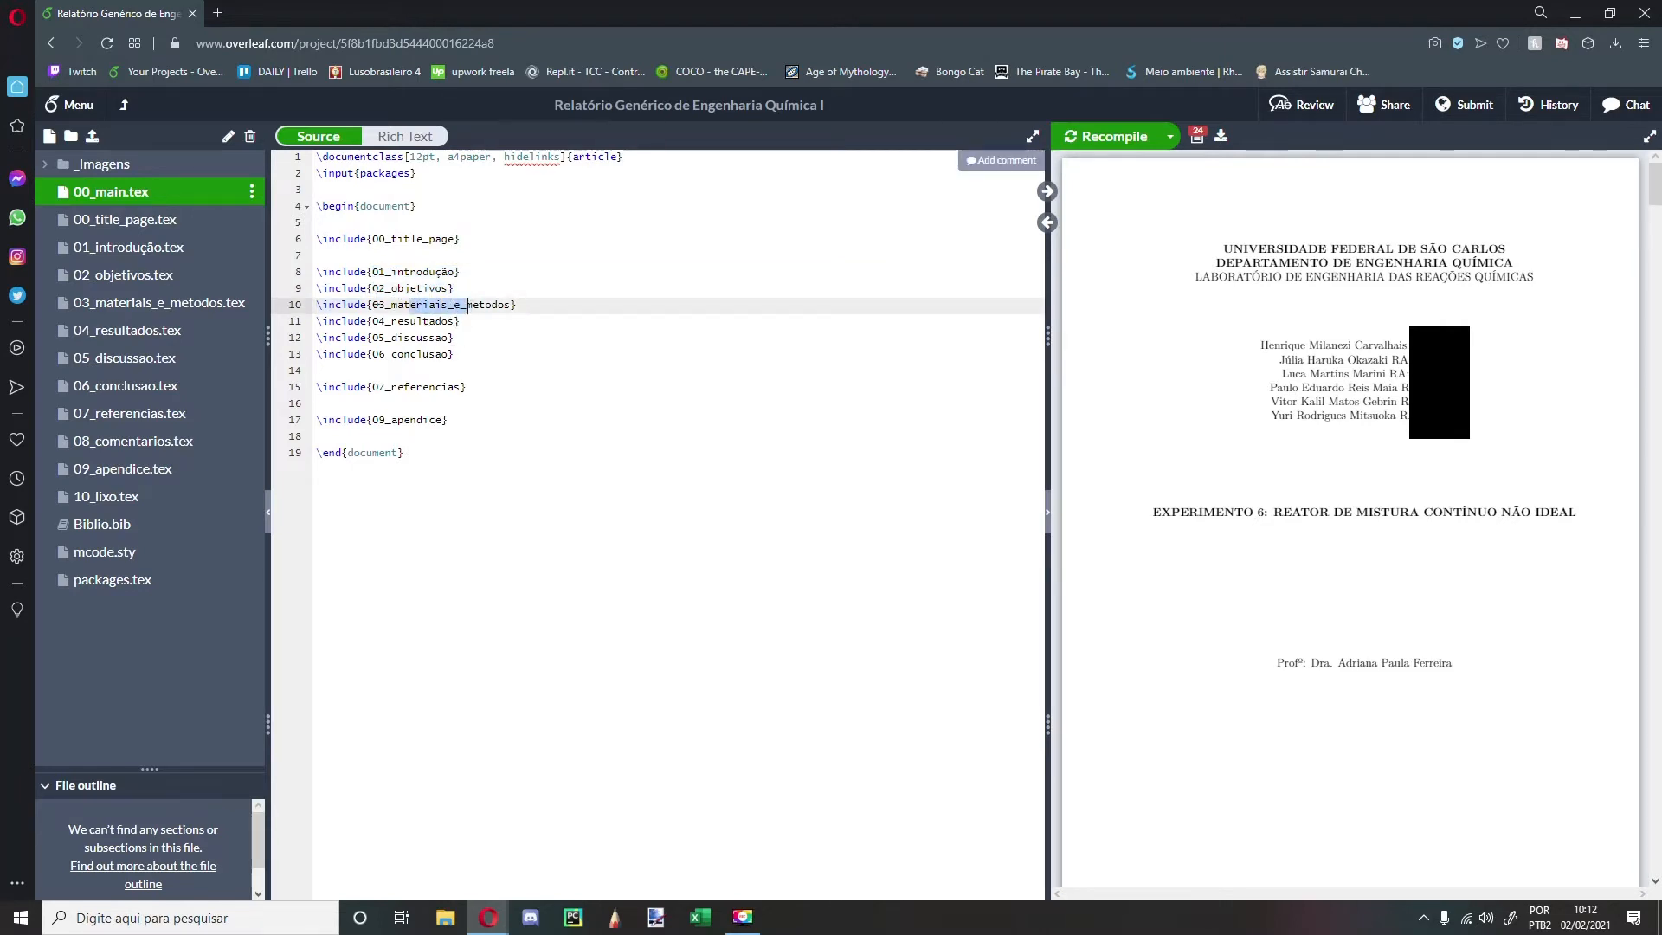
left_click_drag(322, 273, 454, 276)
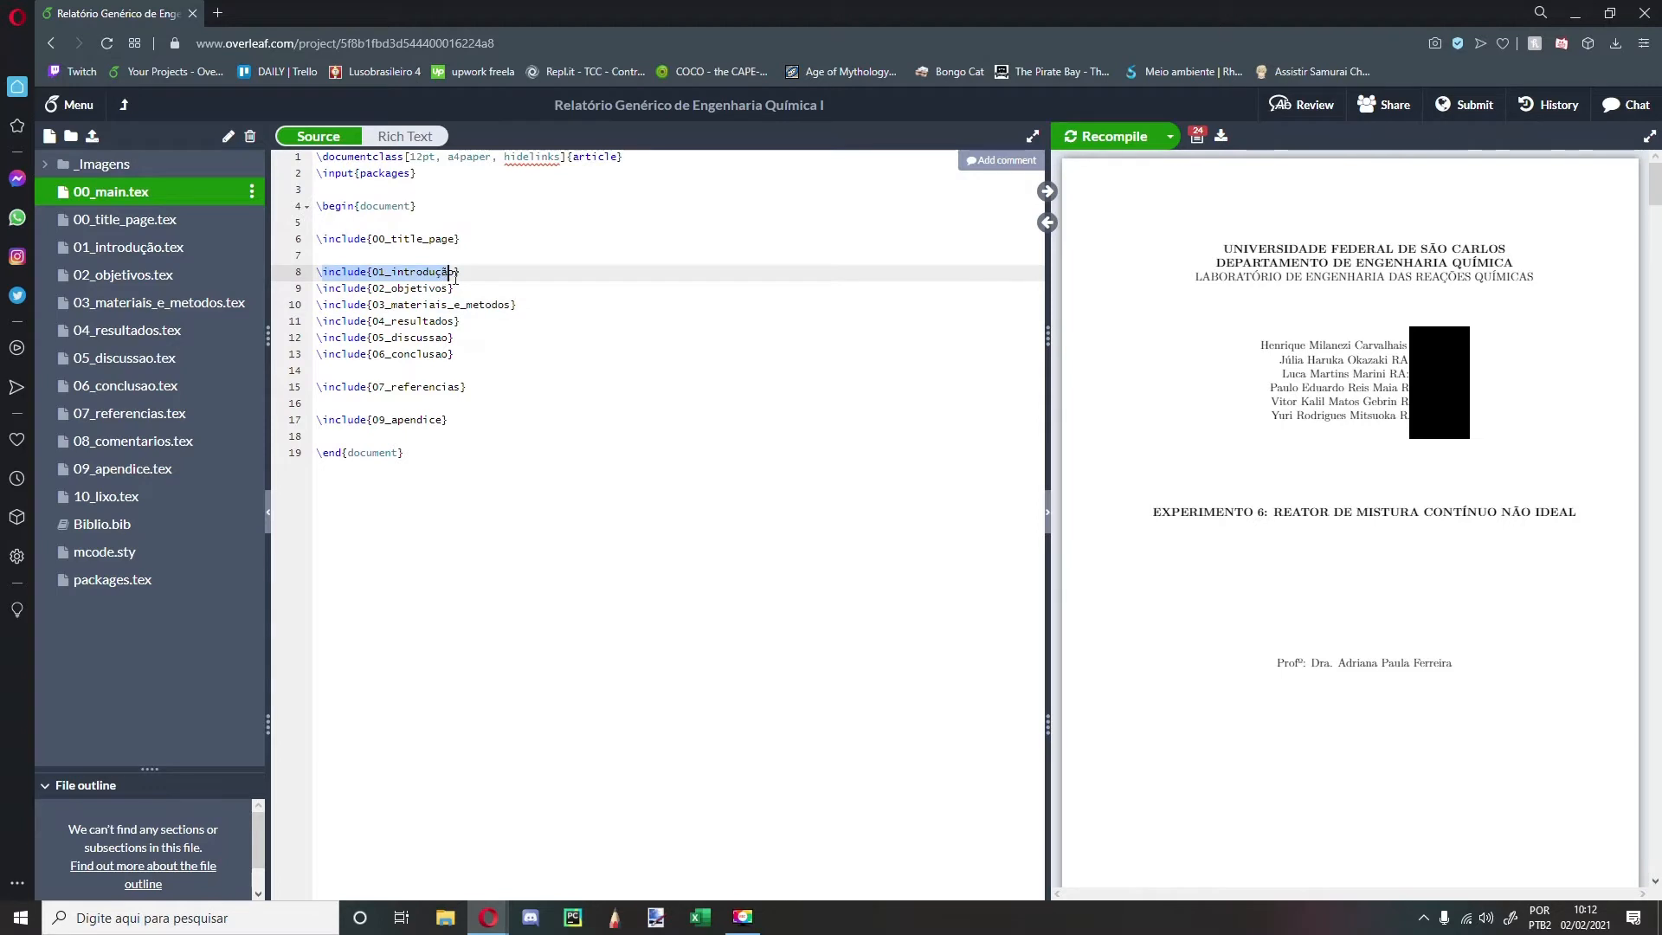
left_click_drag(322, 292, 456, 289)
left_click_drag(346, 386, 377, 387)
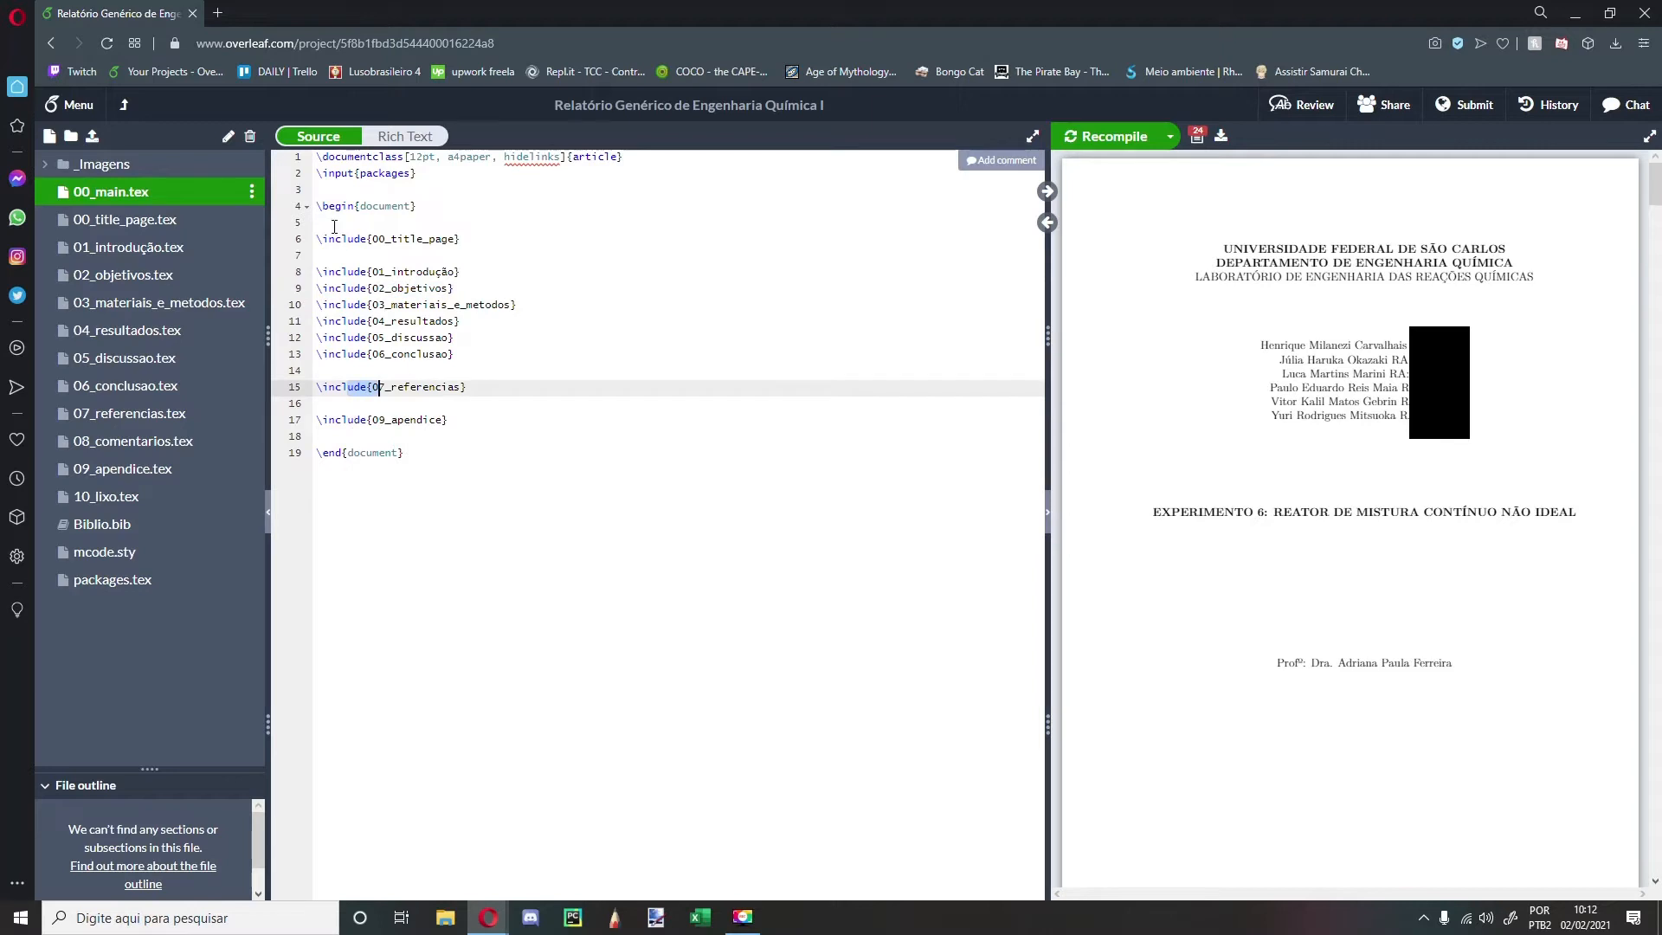
Step: Insert seven blank lines between \input{packages} and \begin{document} in 00_main.tex to set the document body apart
left_click(337, 195)
key("Return")
key("Return")
key("Return")
key("Return")
key("Return")
key("Return")
key("Return")
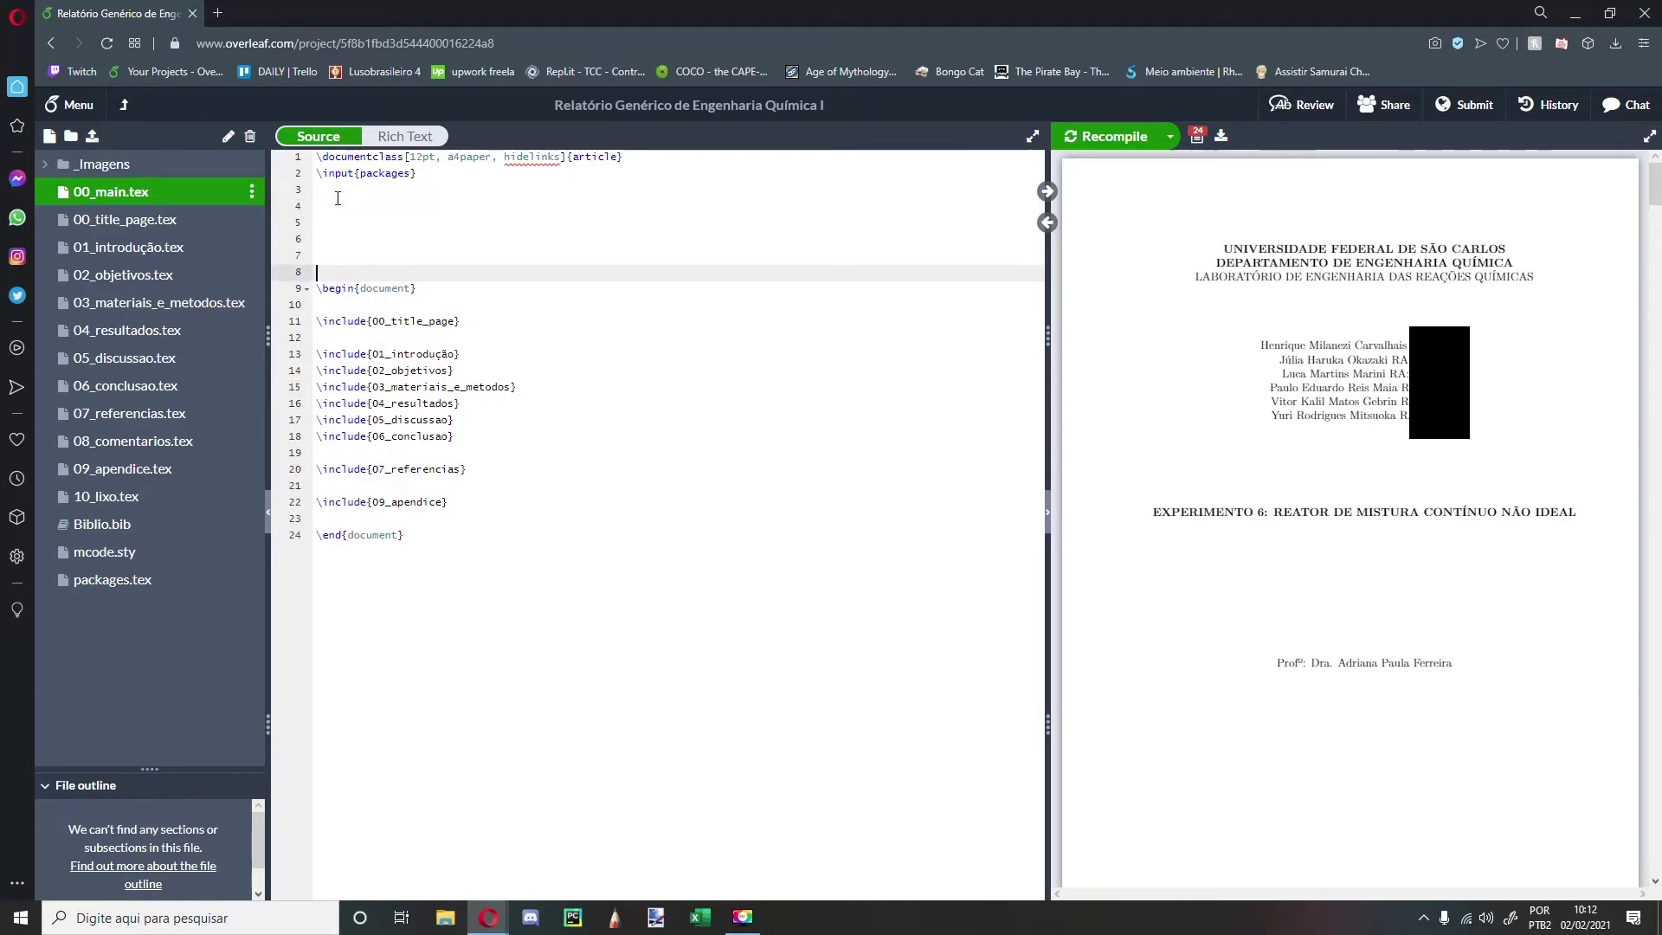
Step: Examine the document environment from \begin{document} to \end{document}, and the options and article class in the \documentclass line
left_click_drag(333, 301, 391, 616)
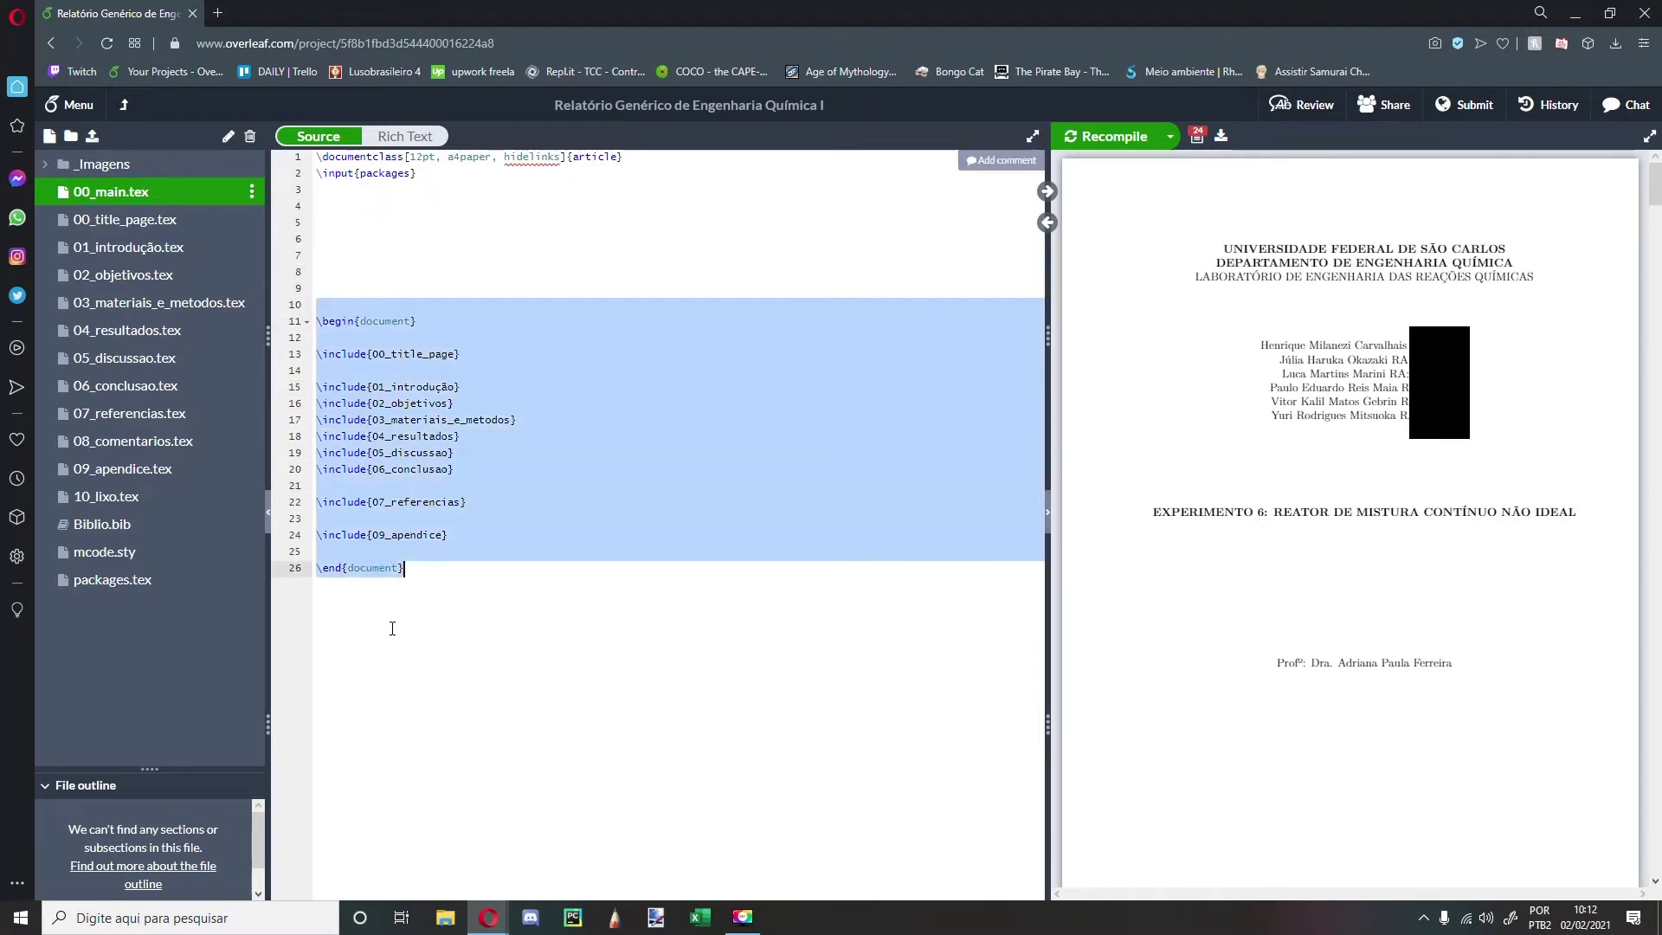
left_click(343, 314)
left_click_drag(343, 313, 376, 333)
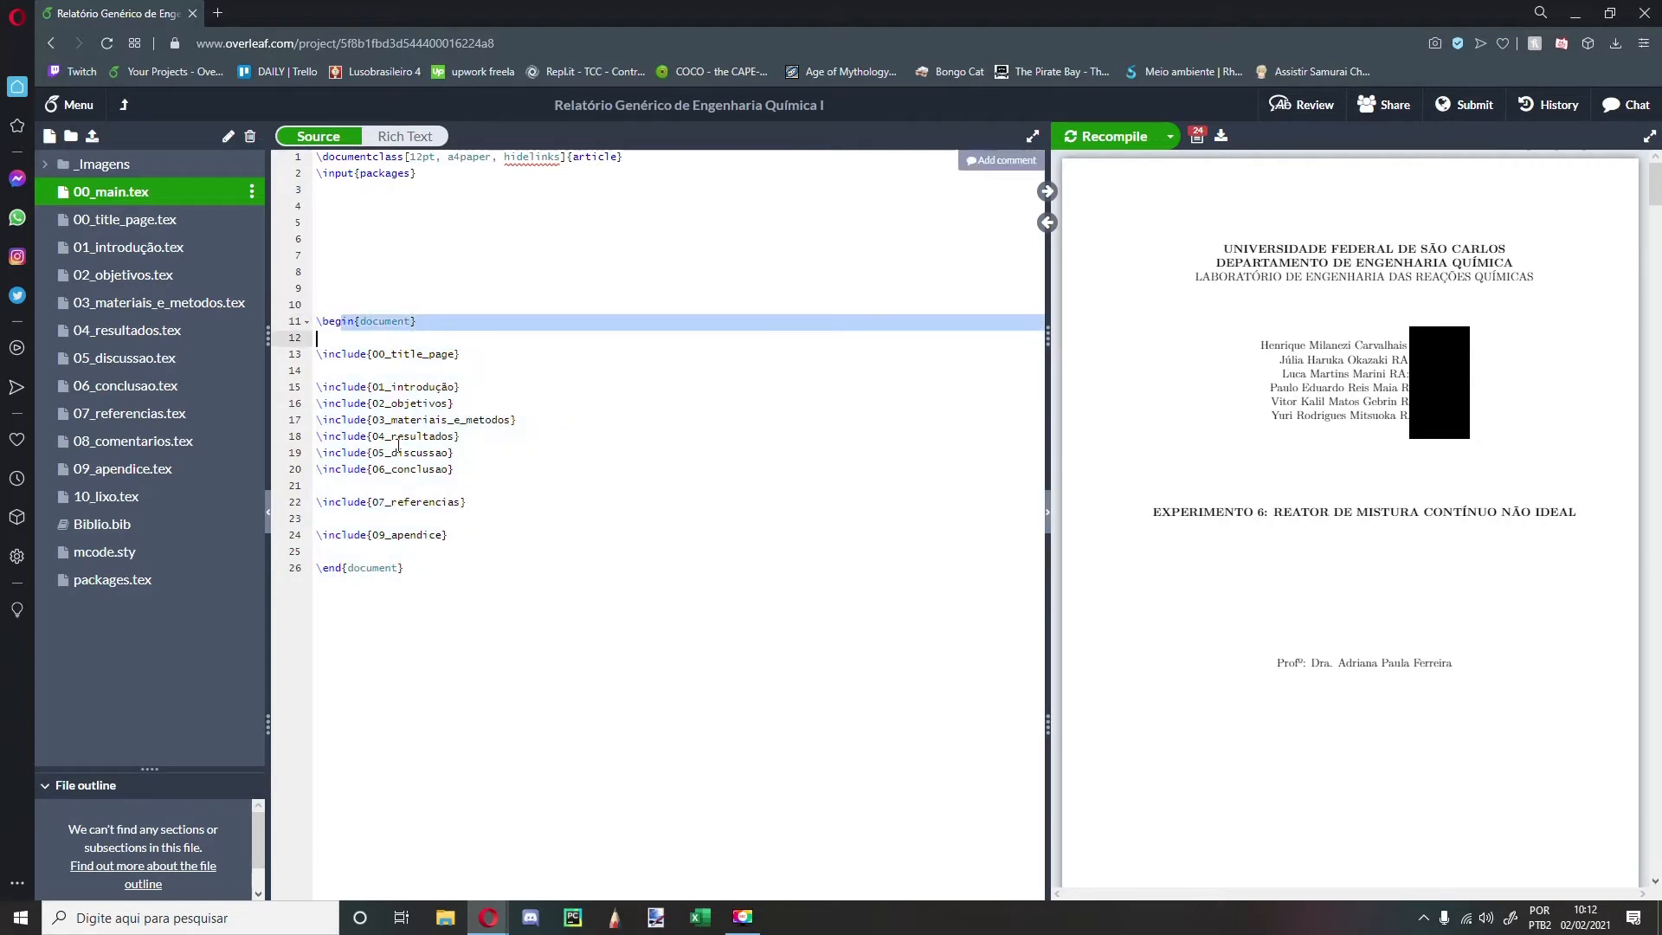
left_click(375, 589)
left_click_drag(329, 568, 368, 573)
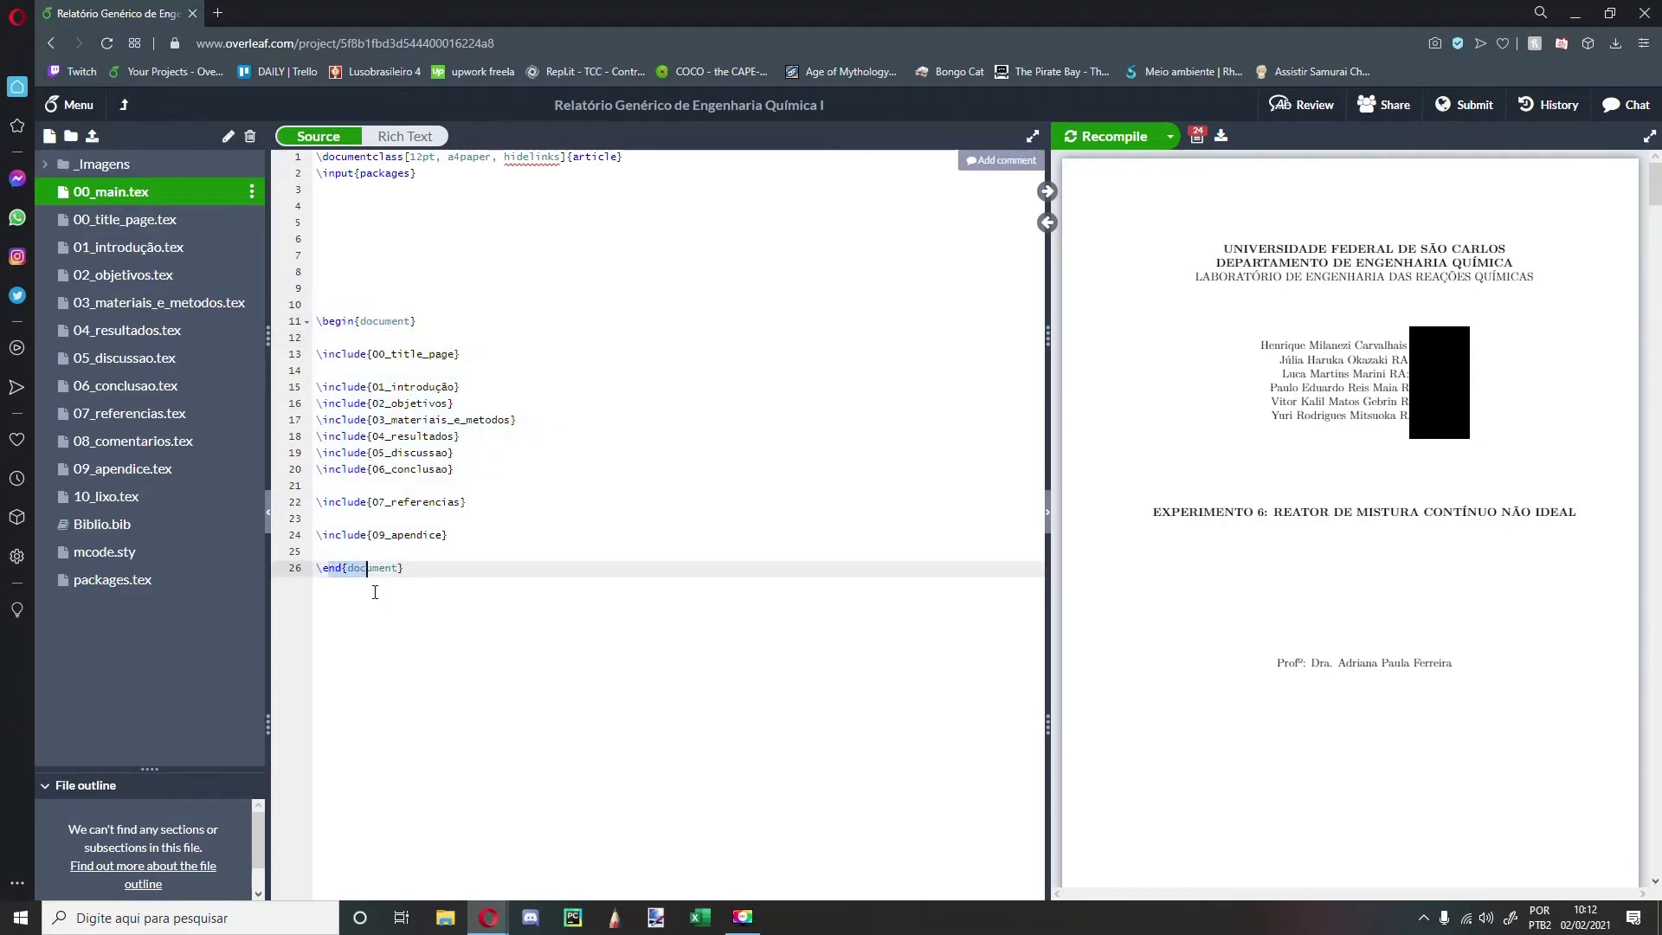
left_click_drag(447, 534, 303, 366)
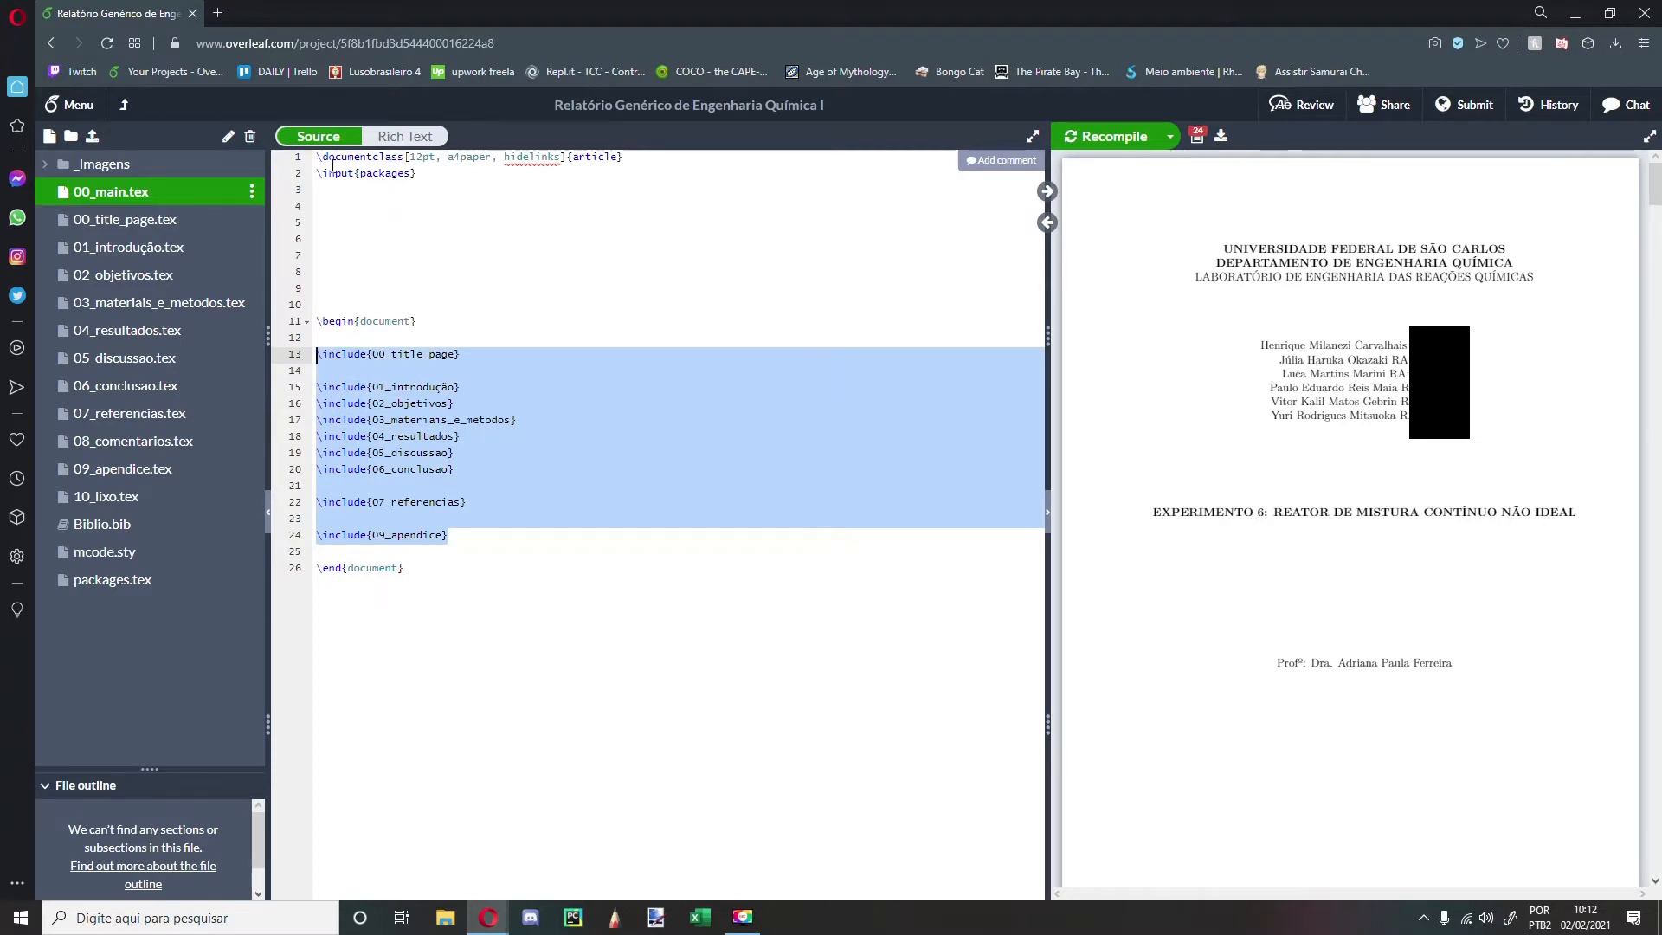
left_click_drag(322, 157, 549, 159)
double_click(589, 158)
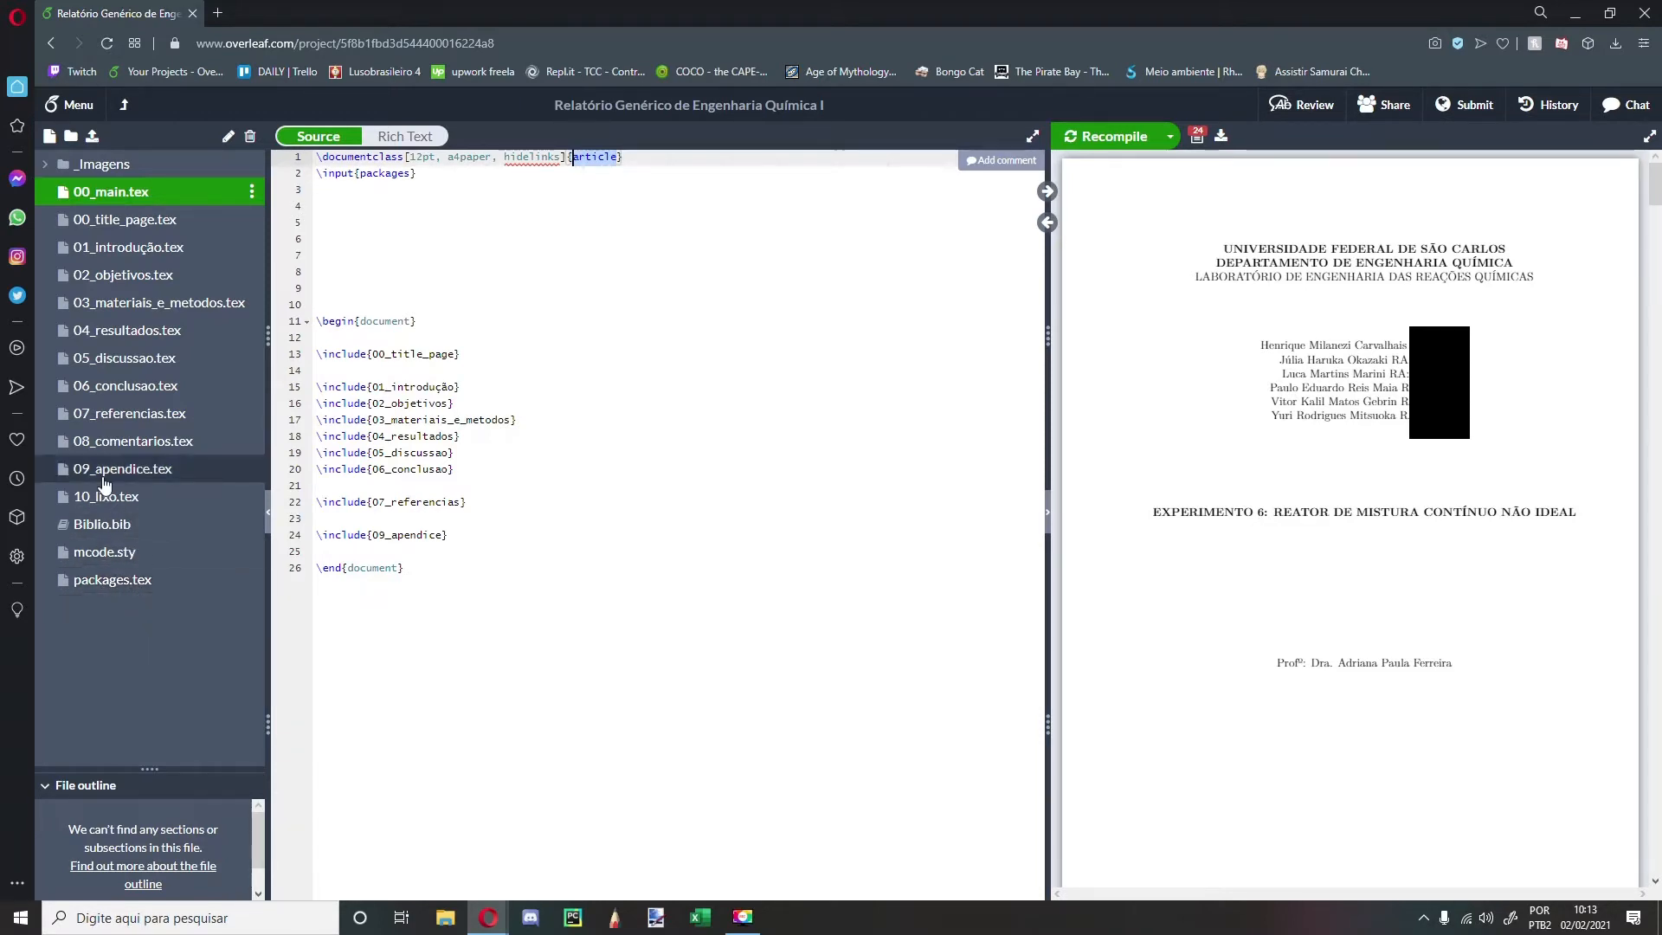
Step: Open 00_title_page.tex and insert two blank lines after \begin{titlepage} and three after \begin{center}
left_click(167, 227)
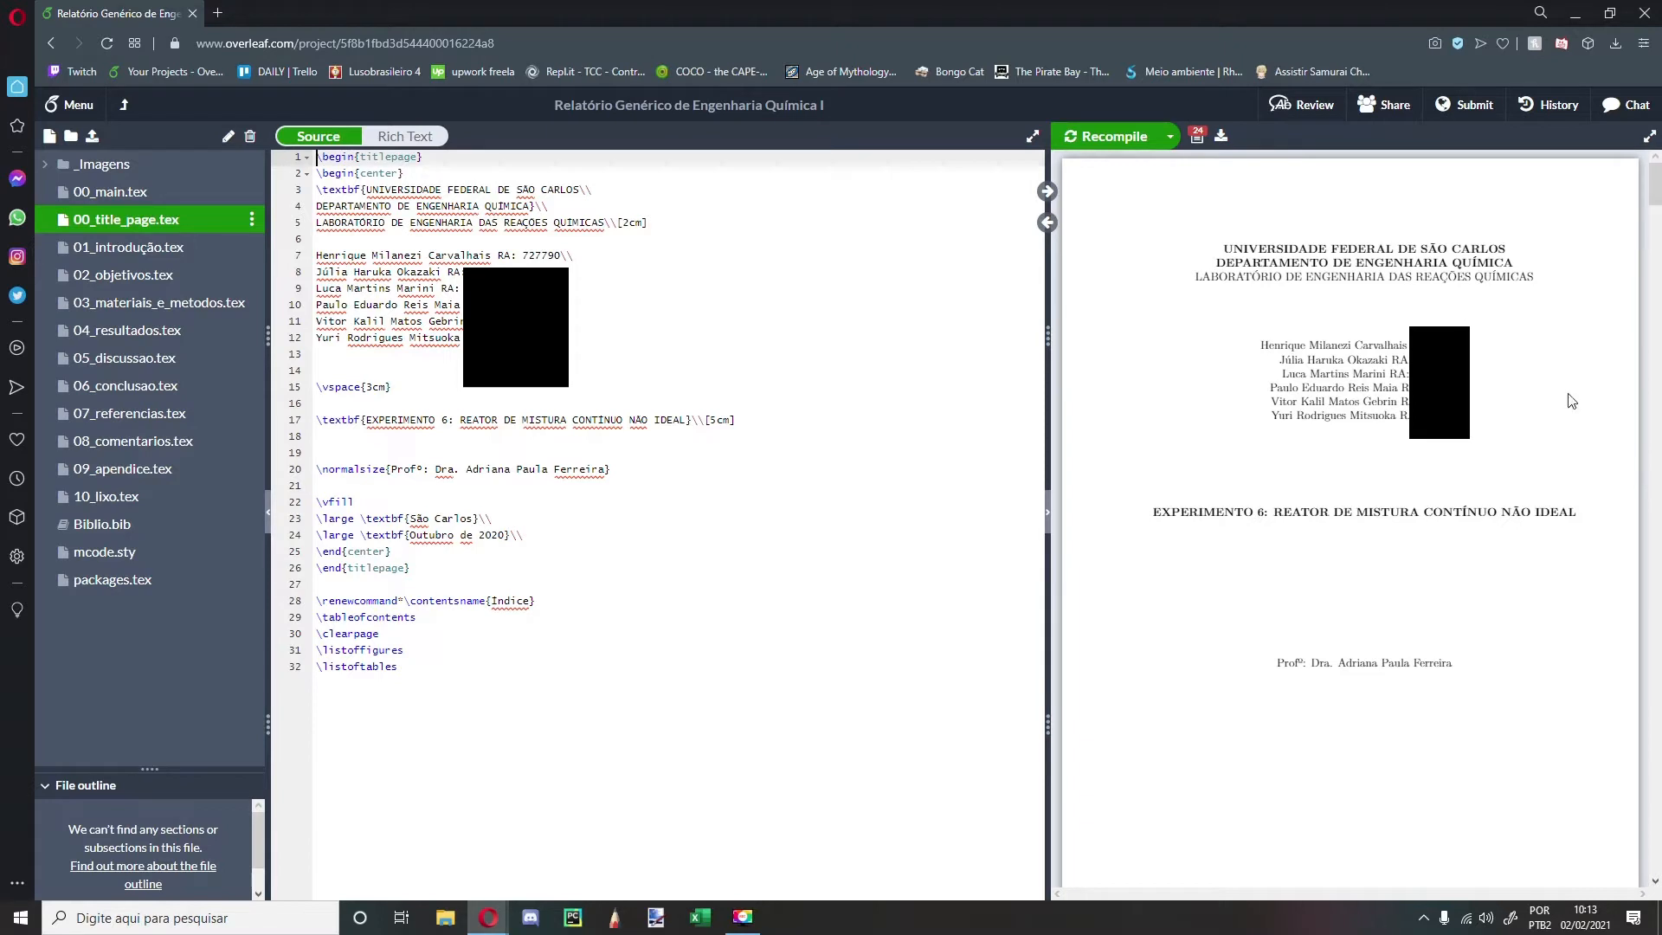
left_click(442, 159)
key("Return")
key("Return")
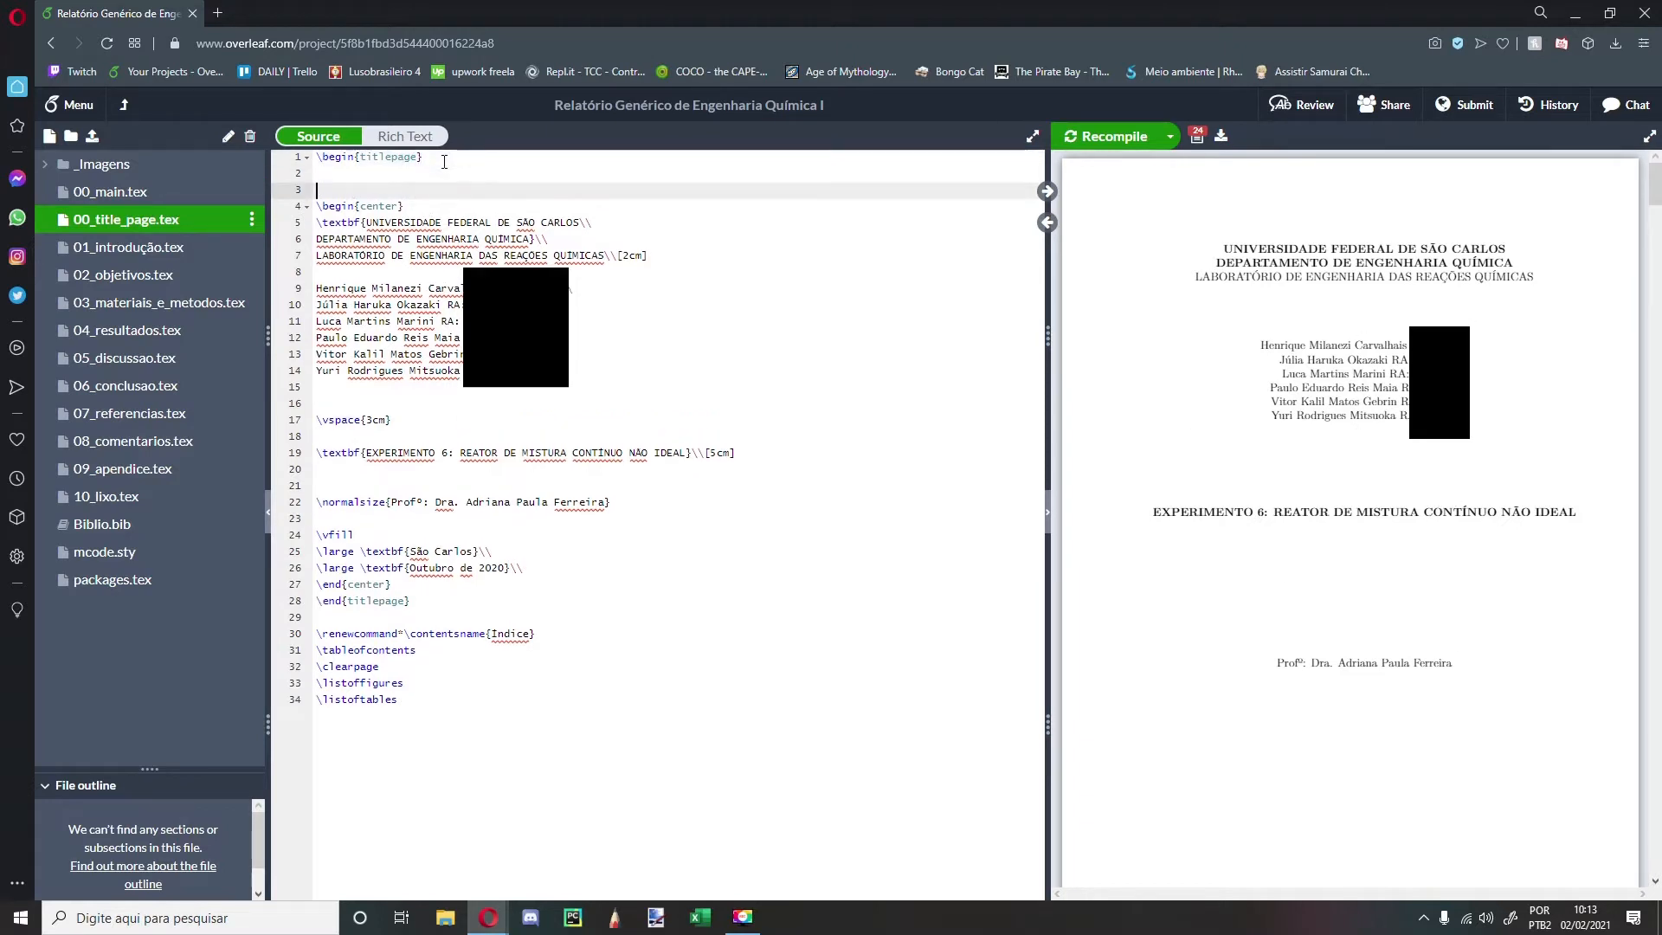
left_click(423, 208)
key("Return")
key("Return")
key("Return")
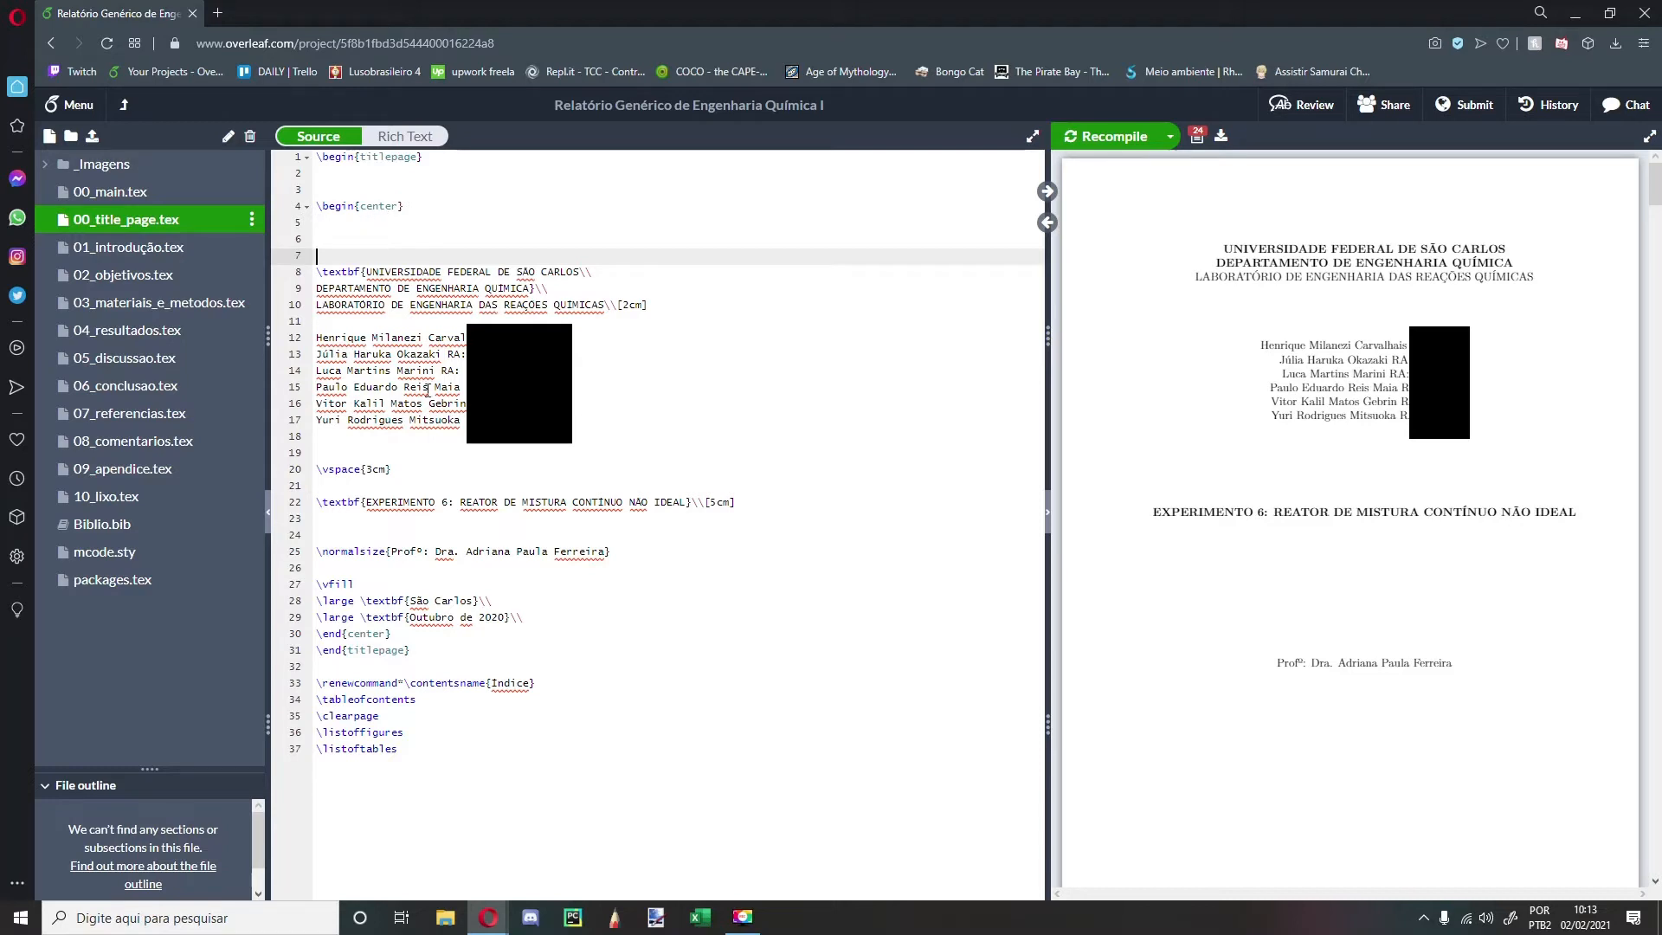
Step: Insert three blank lines before \end{center} and three more between \end{center} and \end{titlepage}
left_click(531, 618)
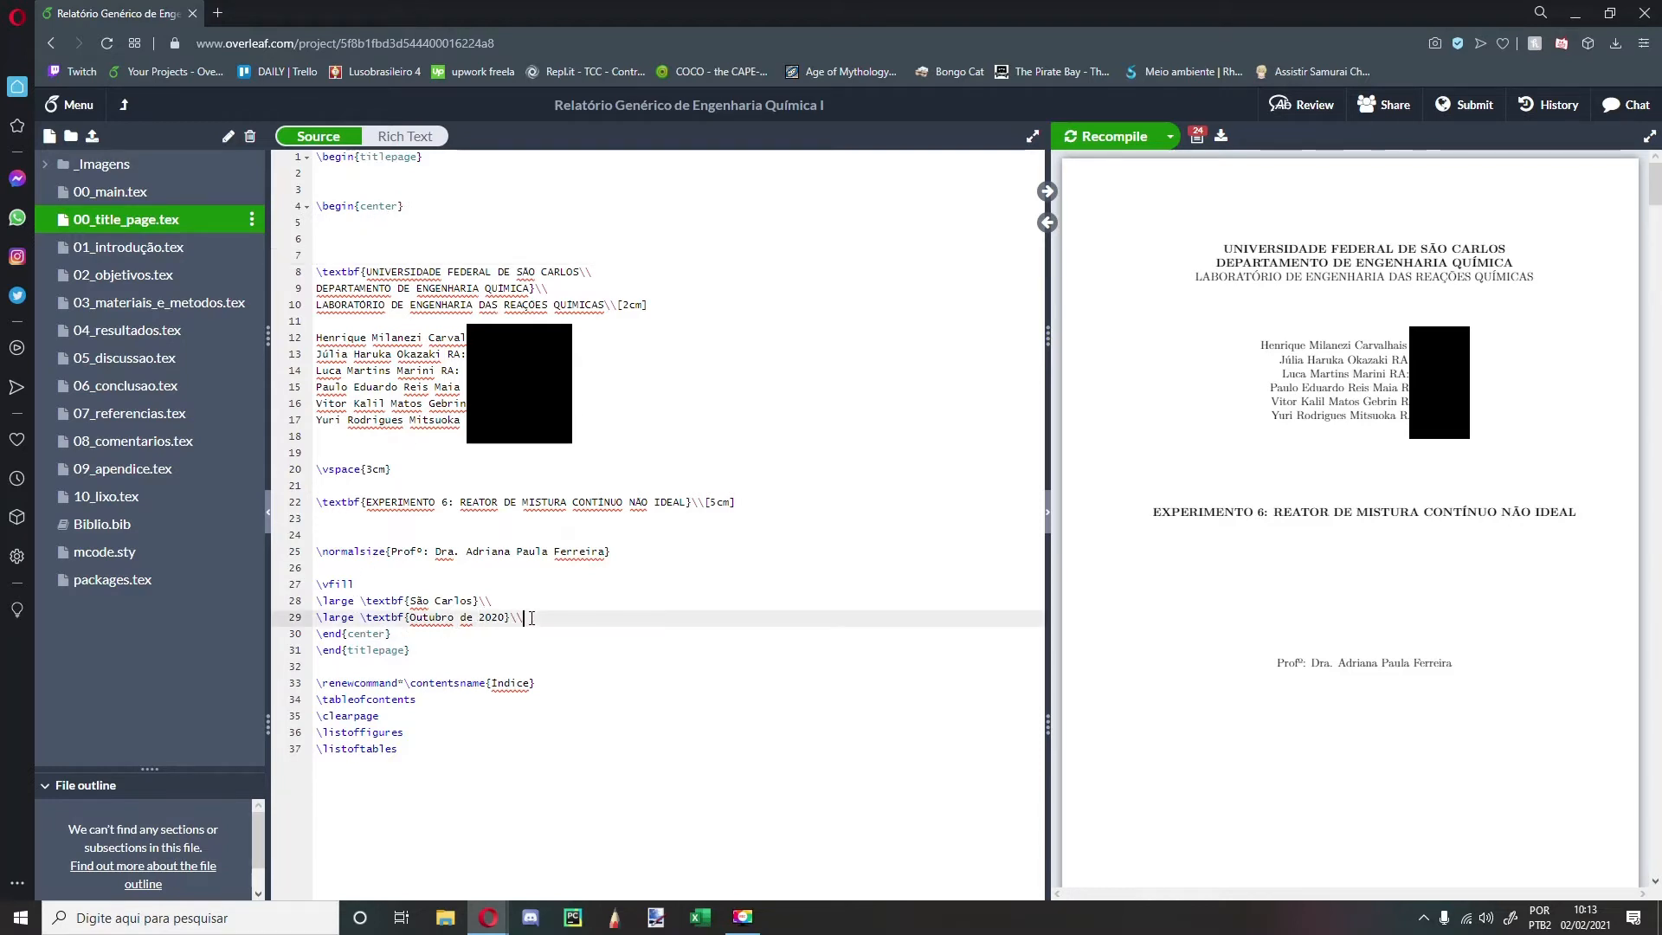
key("Return")
key("Return")
key("Return")
left_click(399, 685)
key("Return")
key("Return")
key("Return")
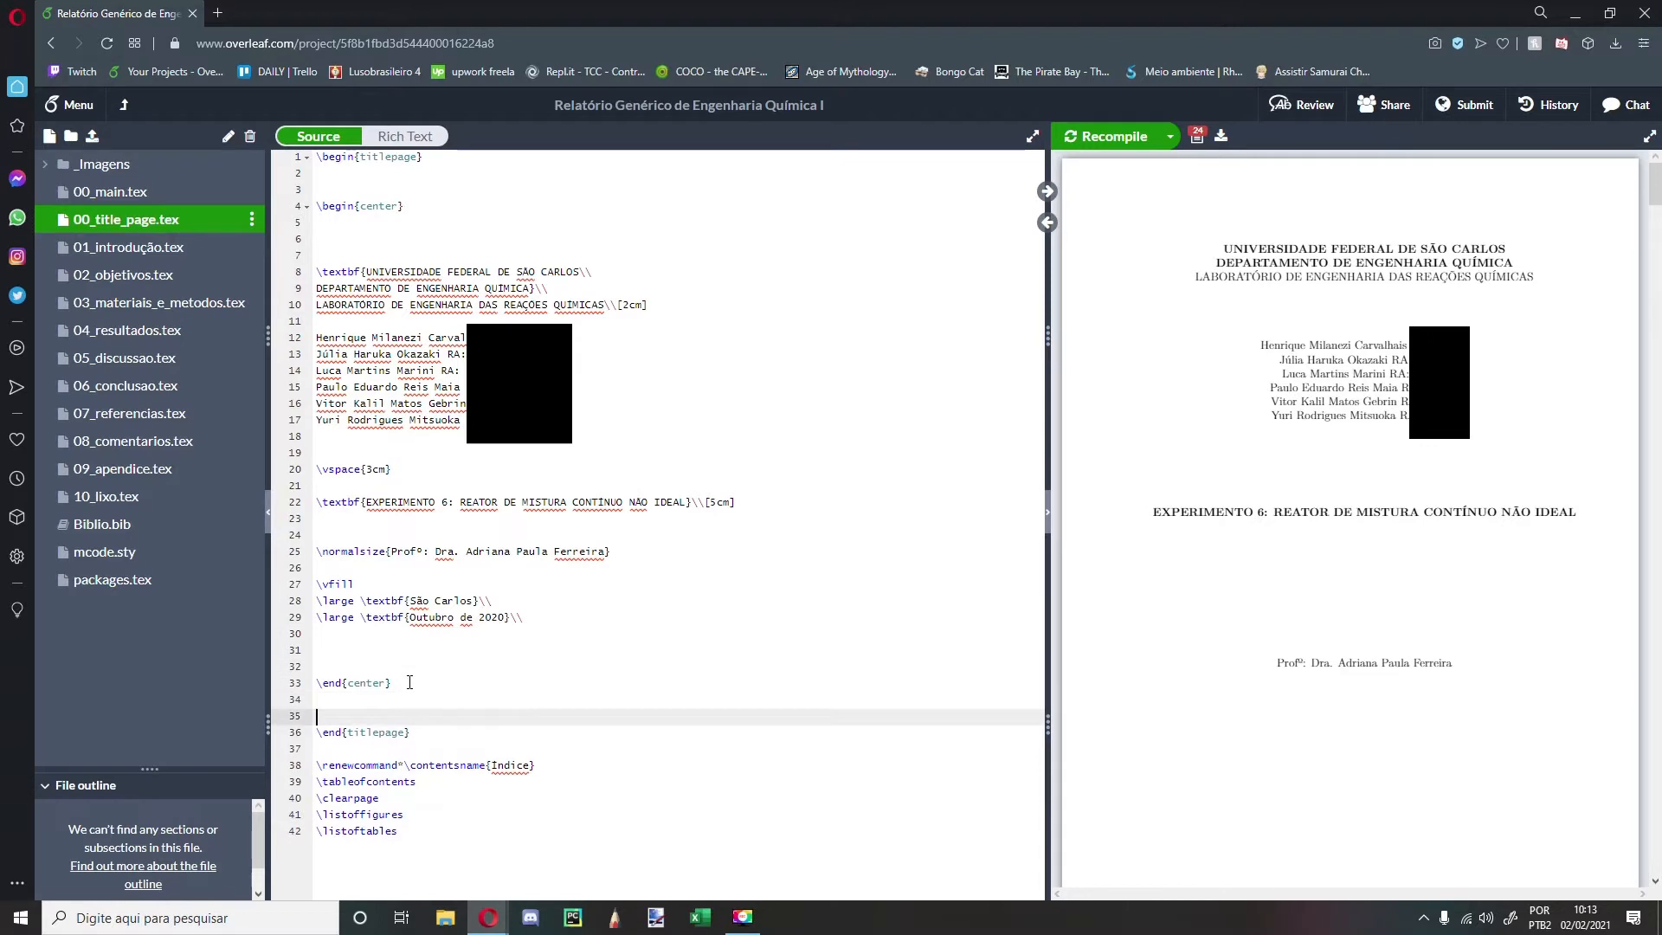
Step: Indent all lines inside the center environment by one level, from the university name to the date line
left_click_drag(396, 686, 325, 682)
left_click_drag(317, 206, 392, 206)
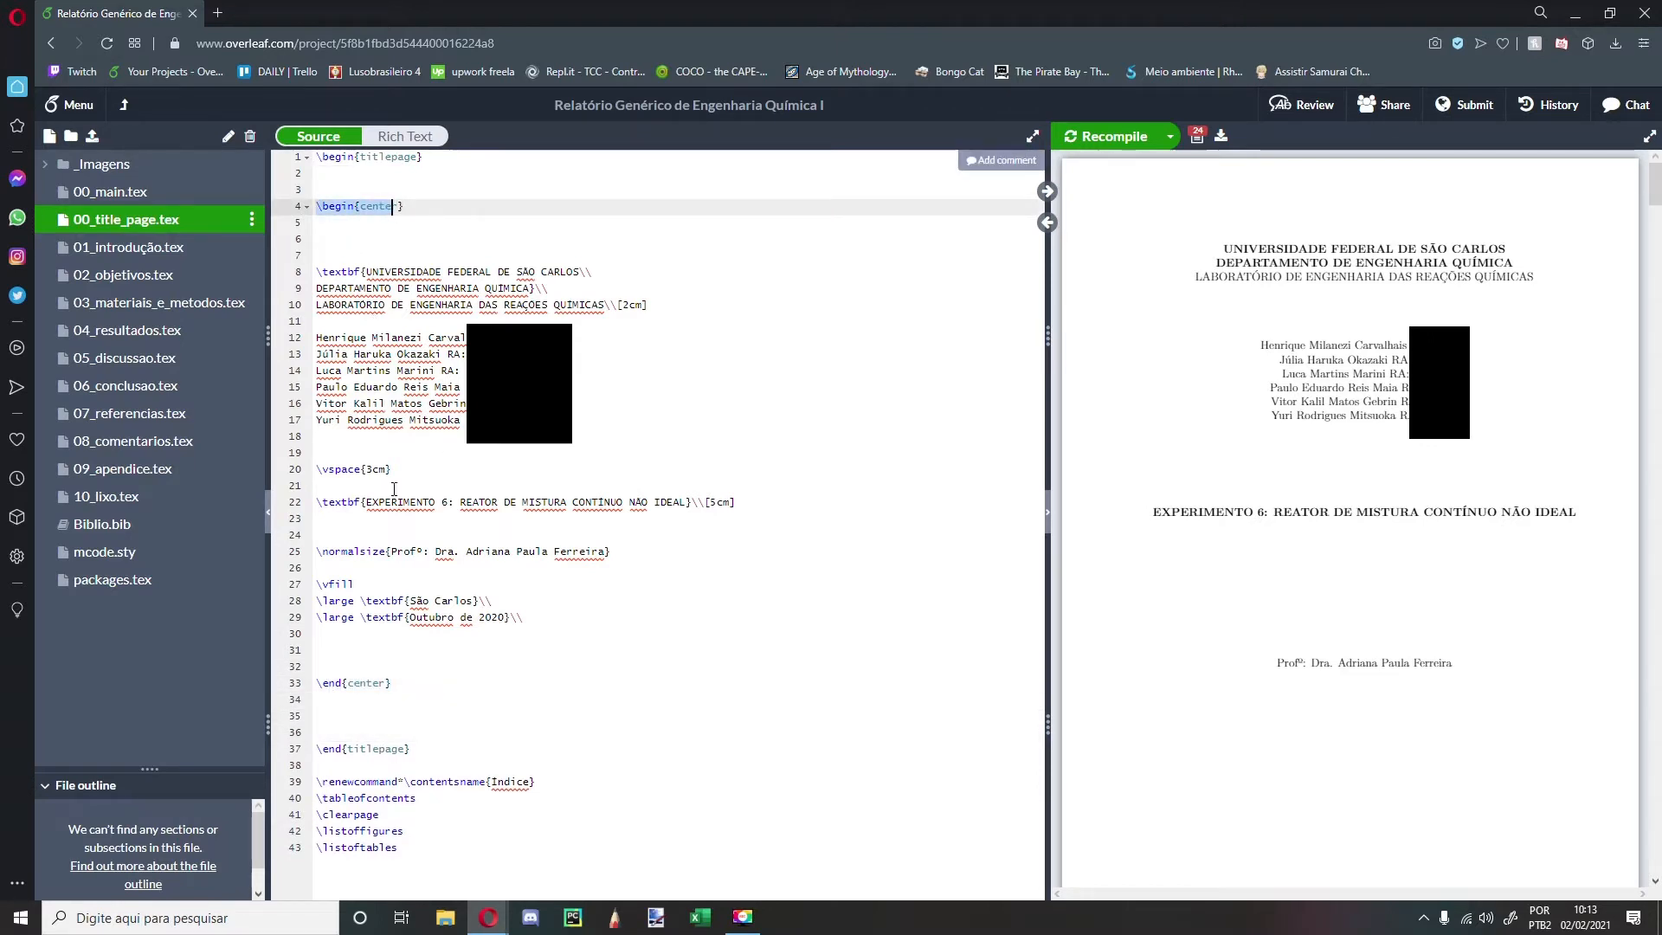
left_click_drag(524, 617, 287, 264)
key("Tab")
left_click(516, 570)
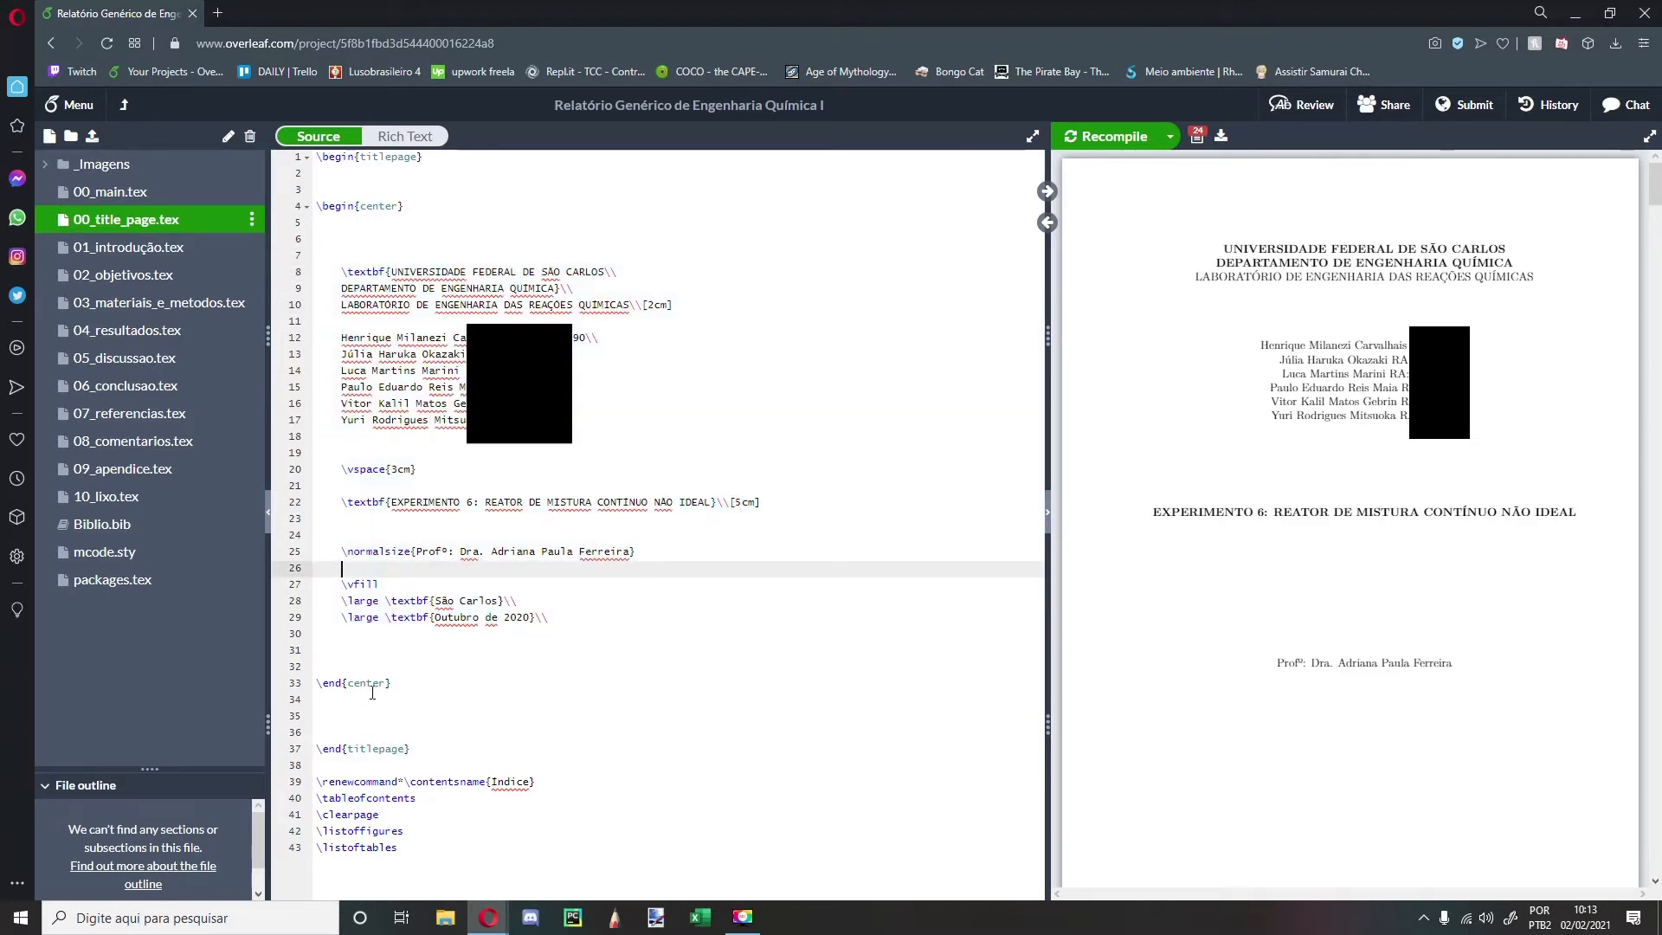
Step: Replace each of the six students' RA registration numbers on the title page with a hyphen
left_click_drag(341, 271, 626, 271)
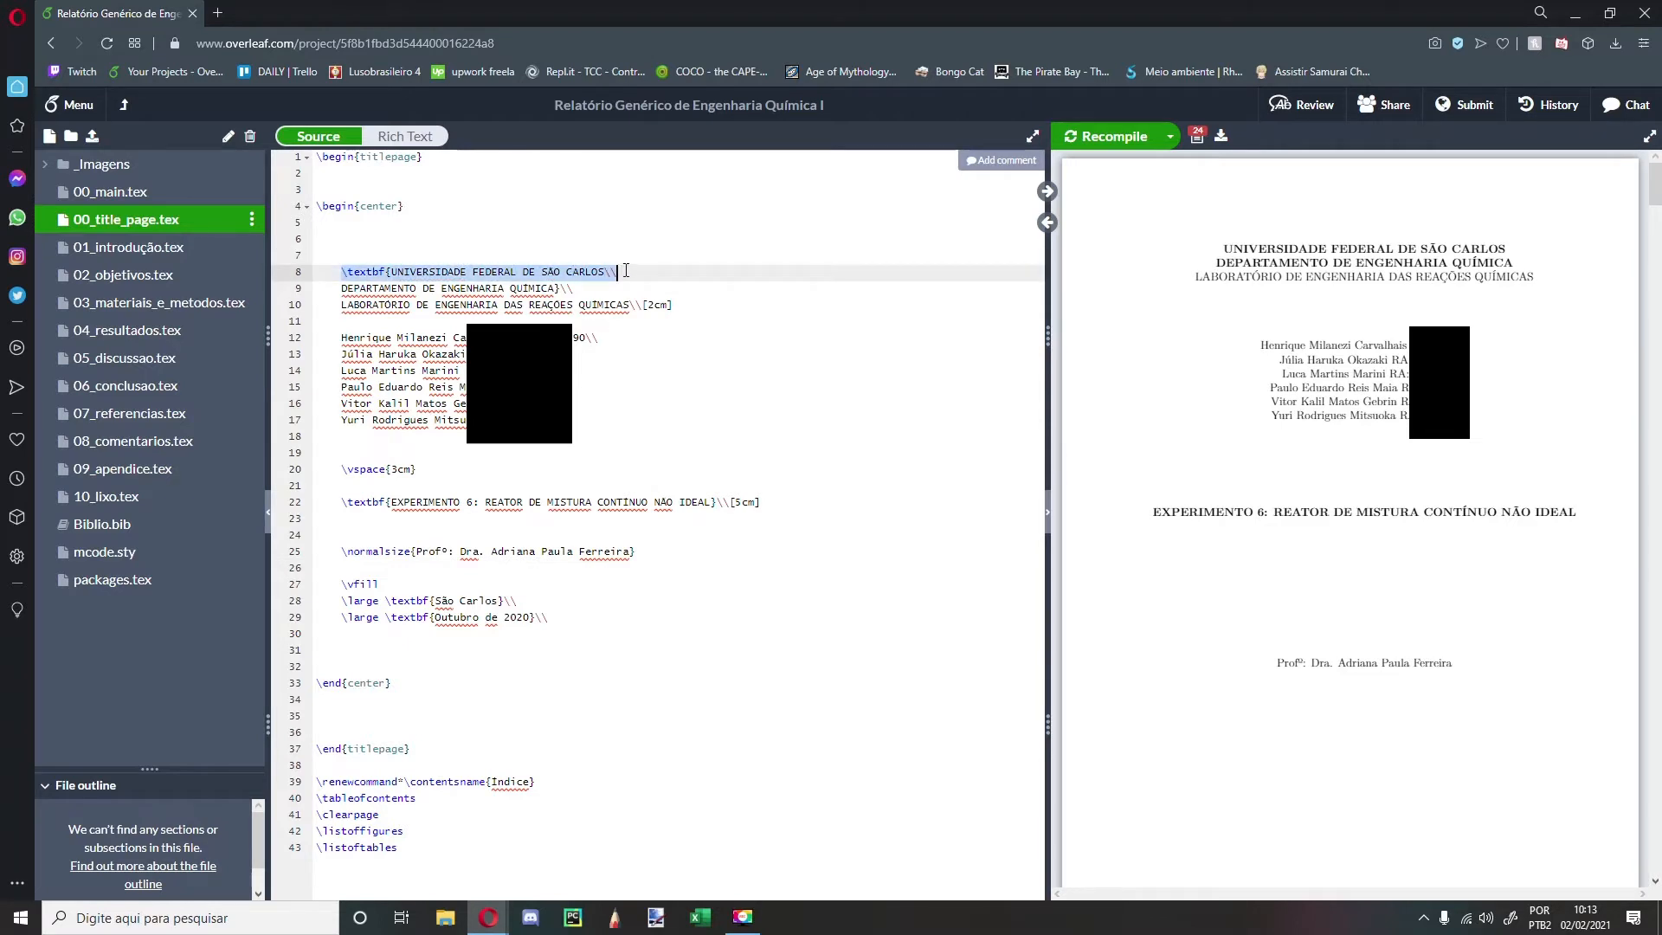
left_click_drag(586, 337, 547, 337)
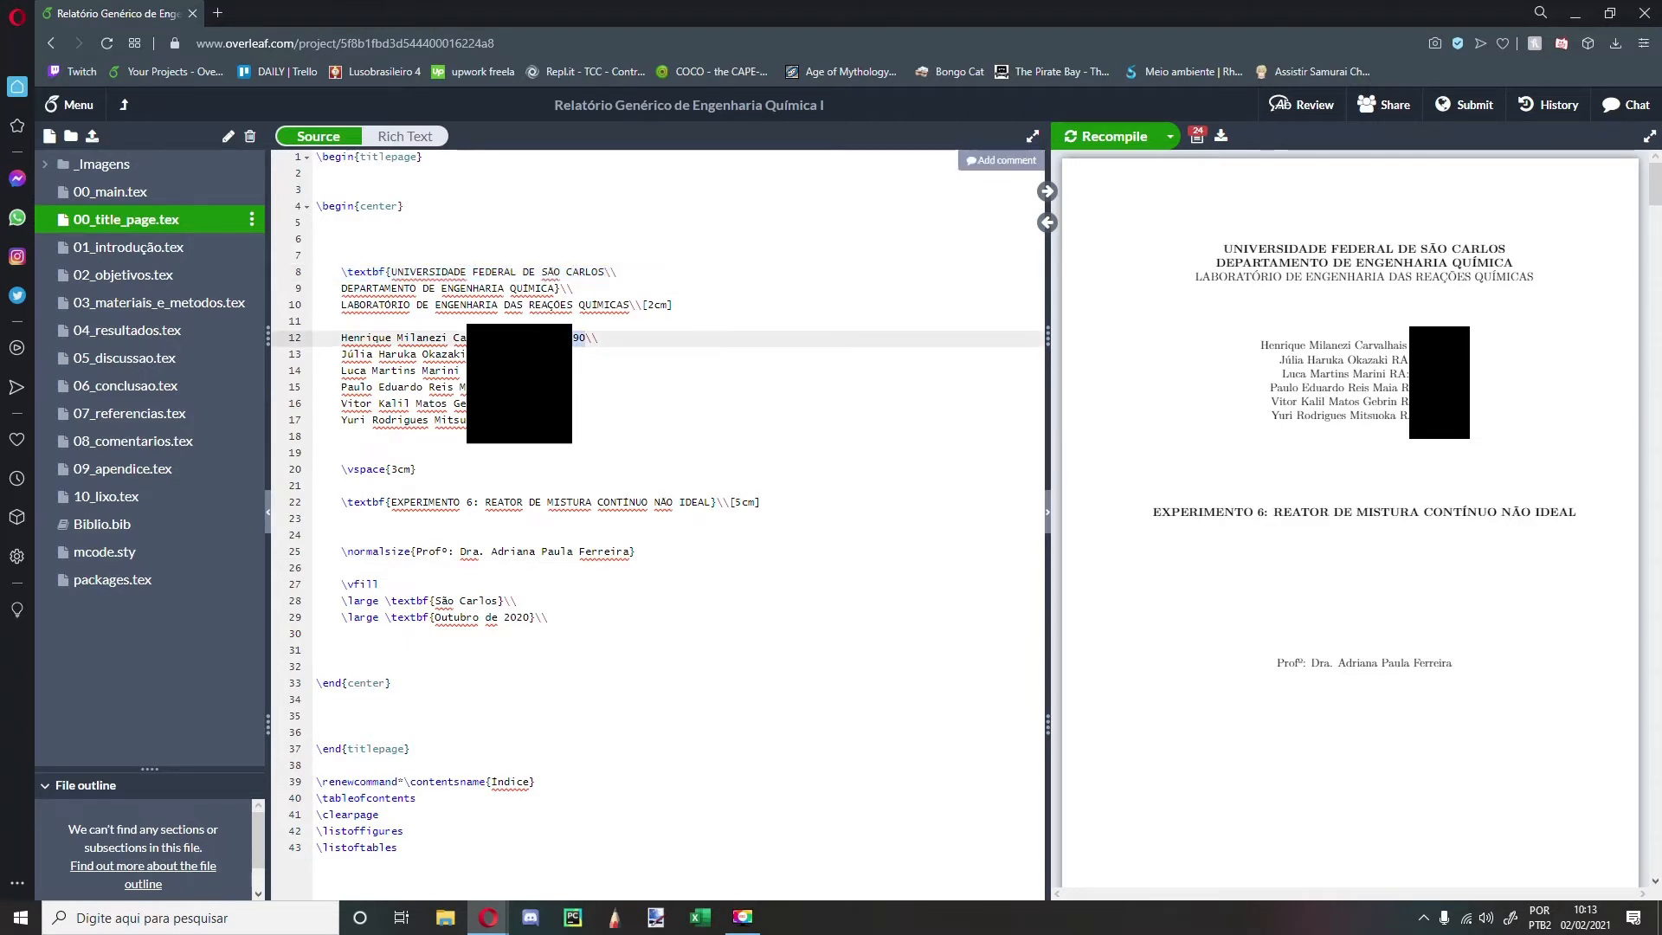
key("BackSpace")
left_click(535, 354)
left_click(529, 371)
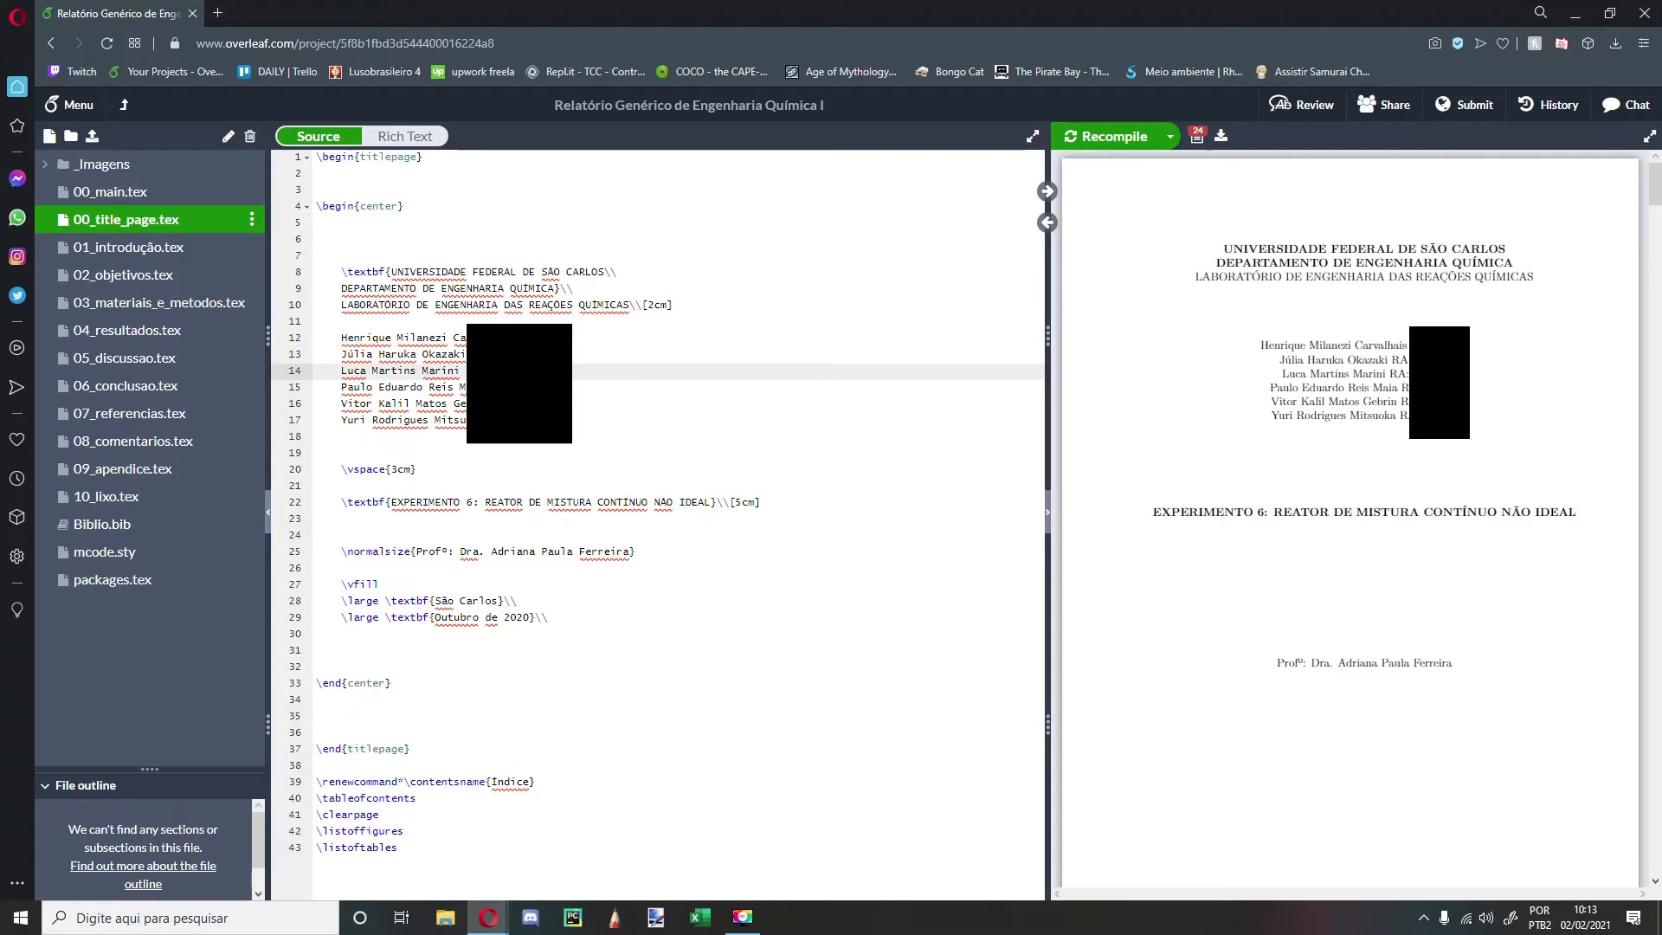
double_click(535, 387)
key("BackSpace")
double_click(539, 403)
key("BackSpace")
double_click(535, 419)
key("BackSpace")
left_click(559, 437)
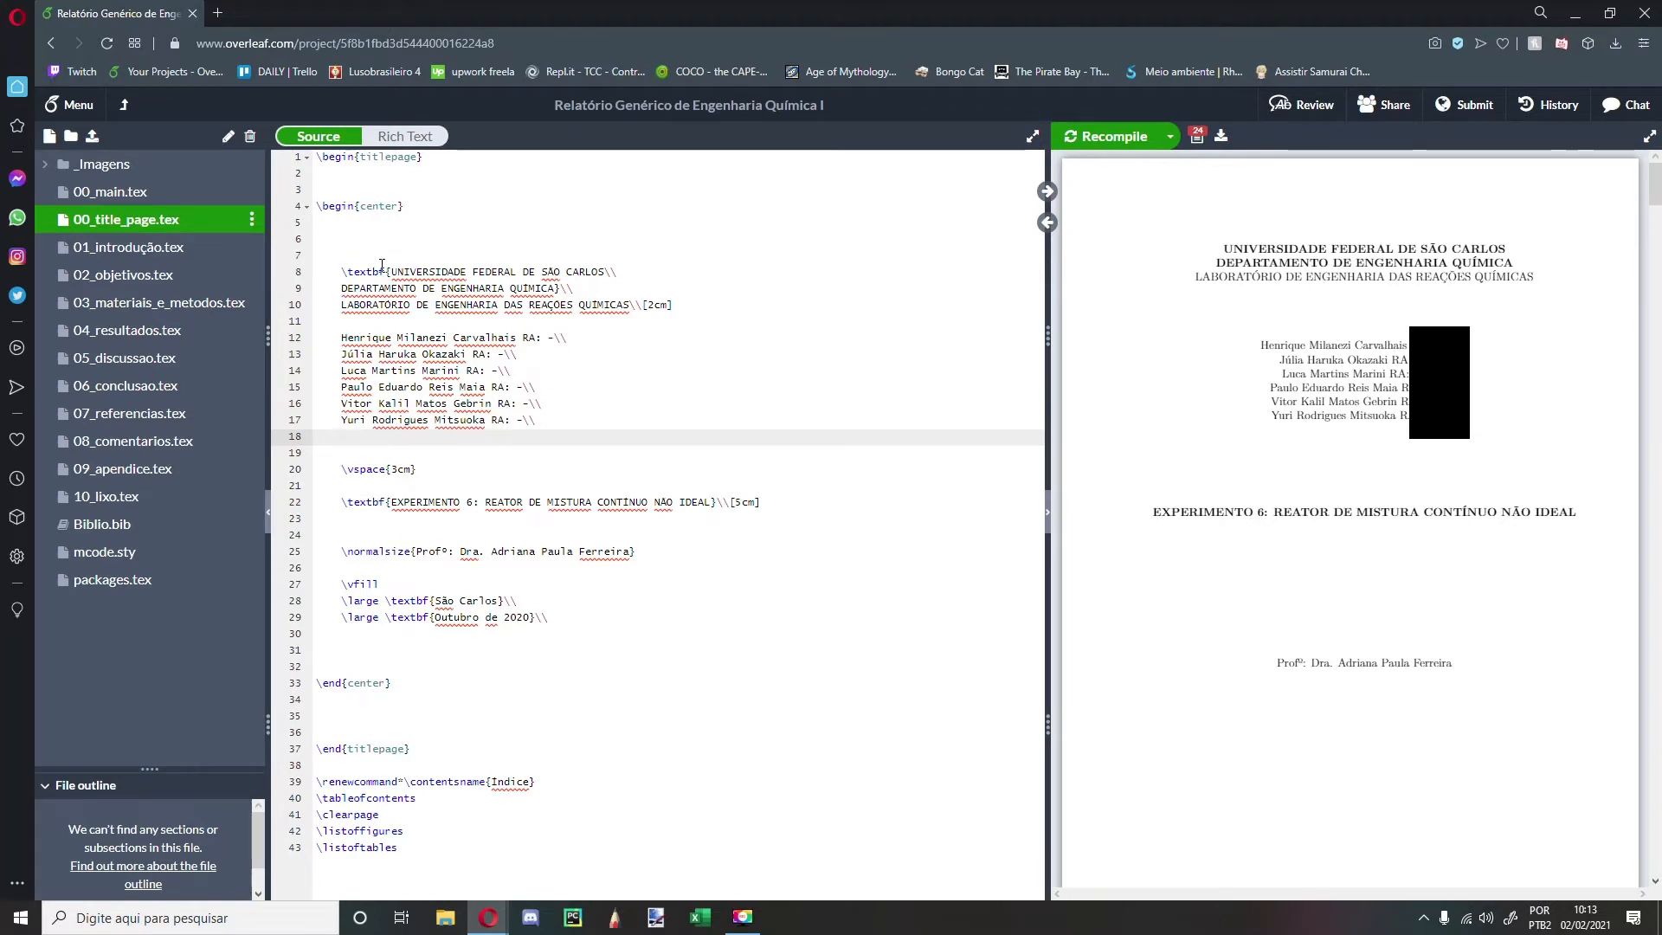
Step: Inspect the \textbf span over the university and department names, try wrapping the department name in its own \textbf, and undo that
left_click_drag(342, 271, 393, 278)
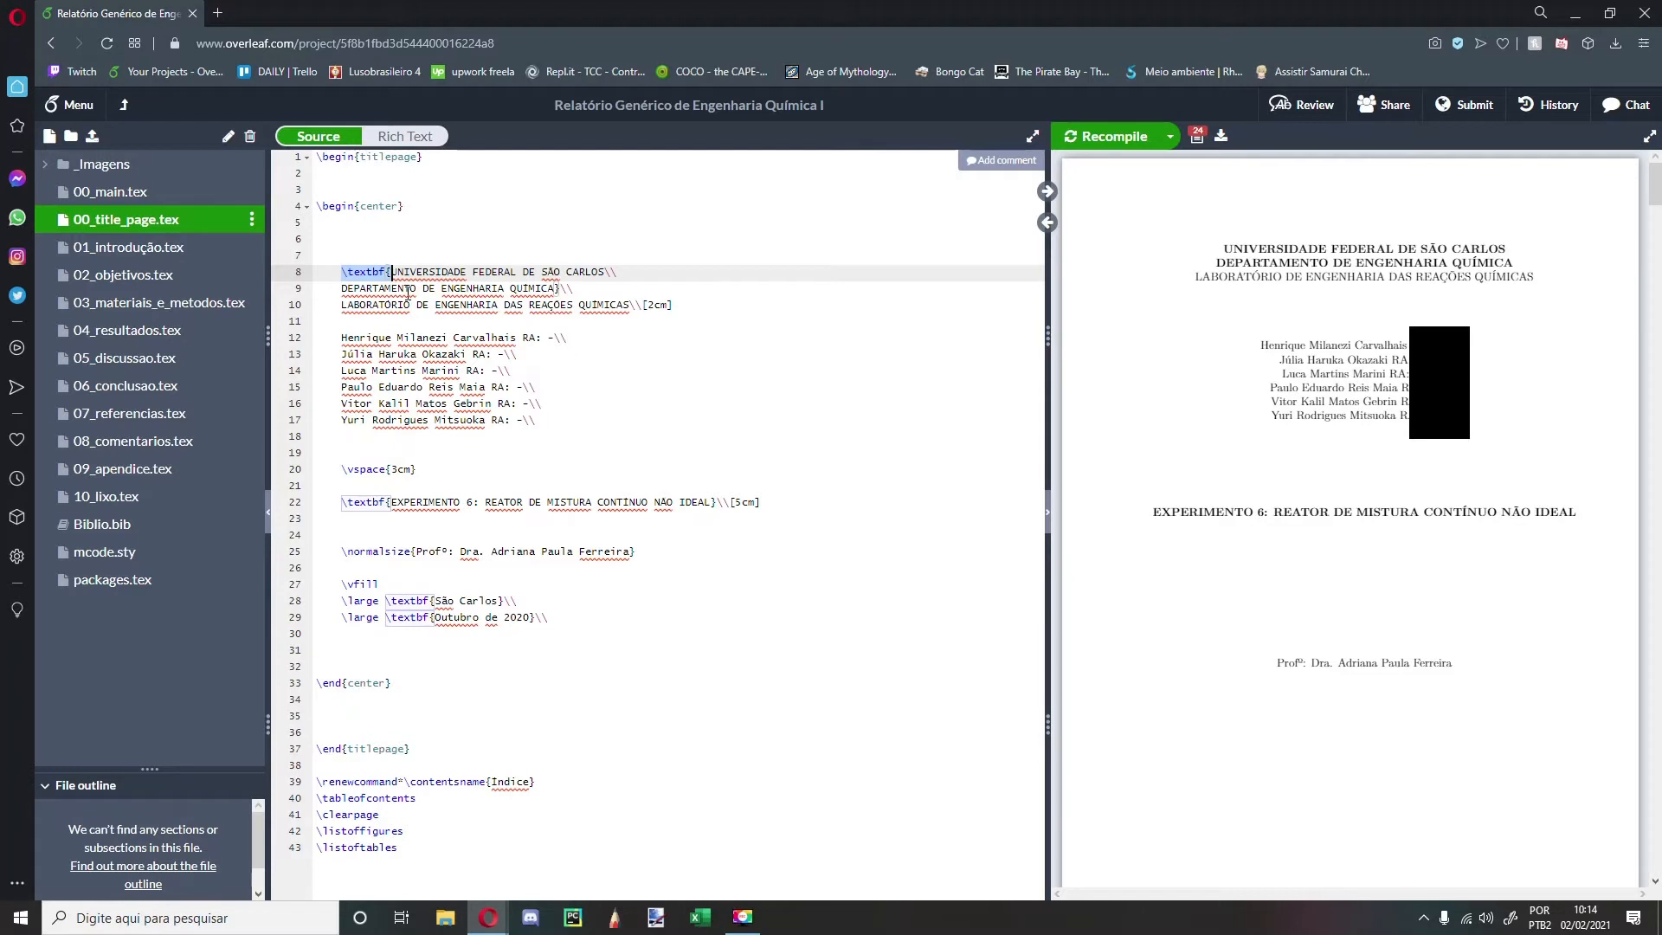
left_click(453, 386)
left_click_drag(390, 274, 608, 271)
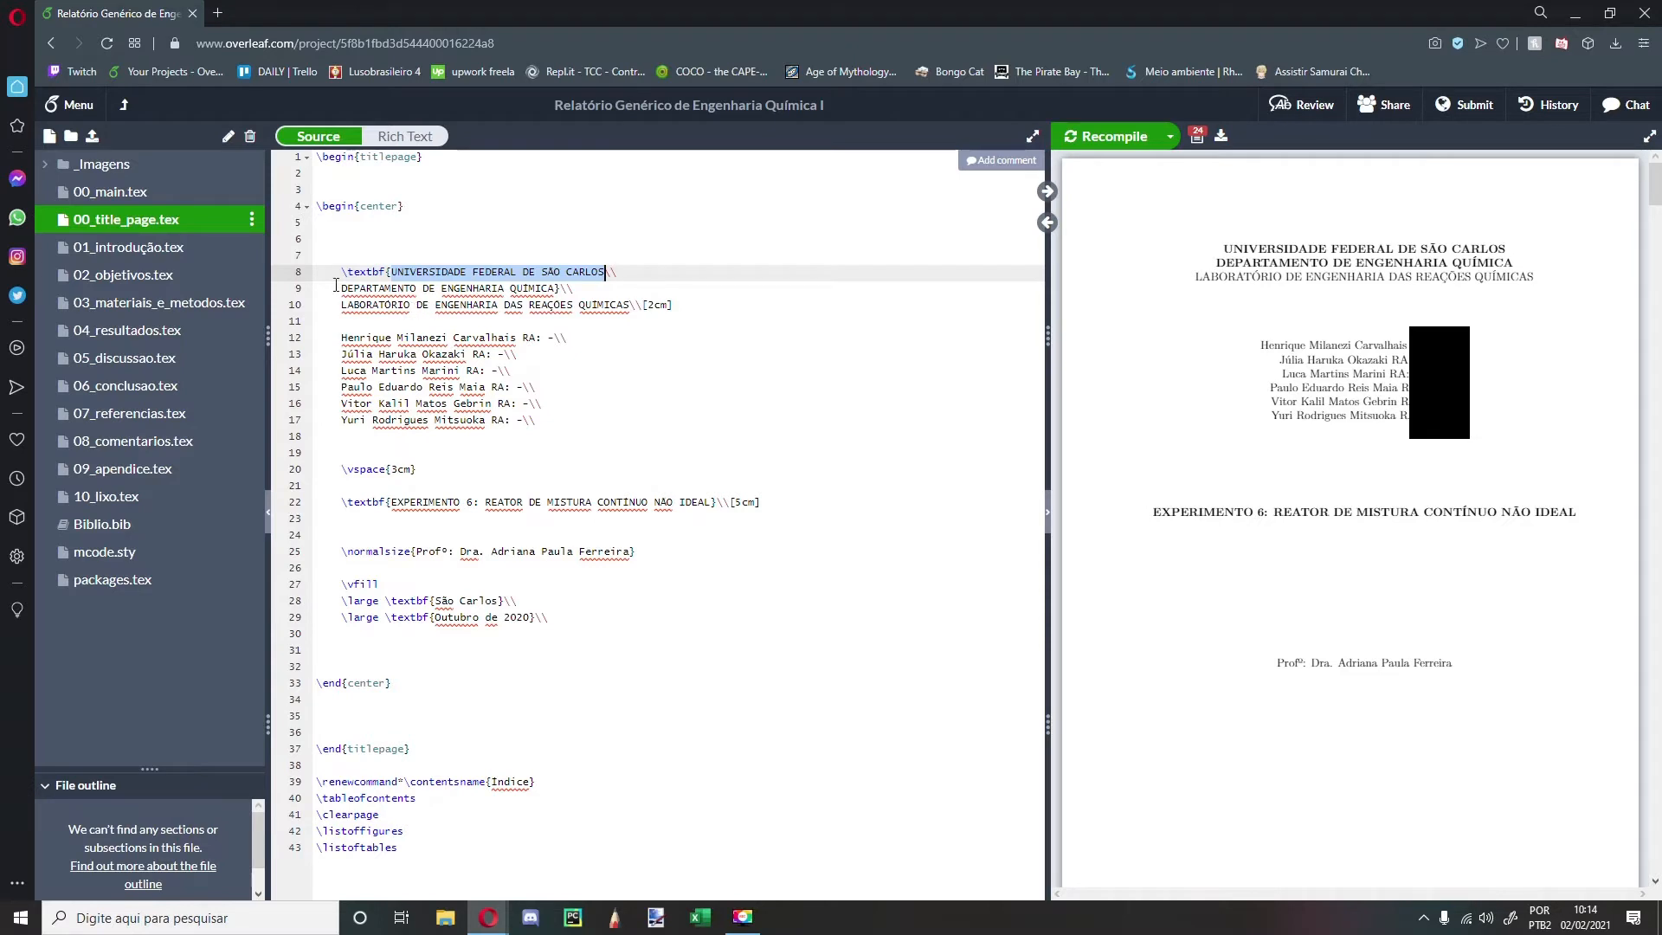
left_click_drag(337, 288, 554, 287)
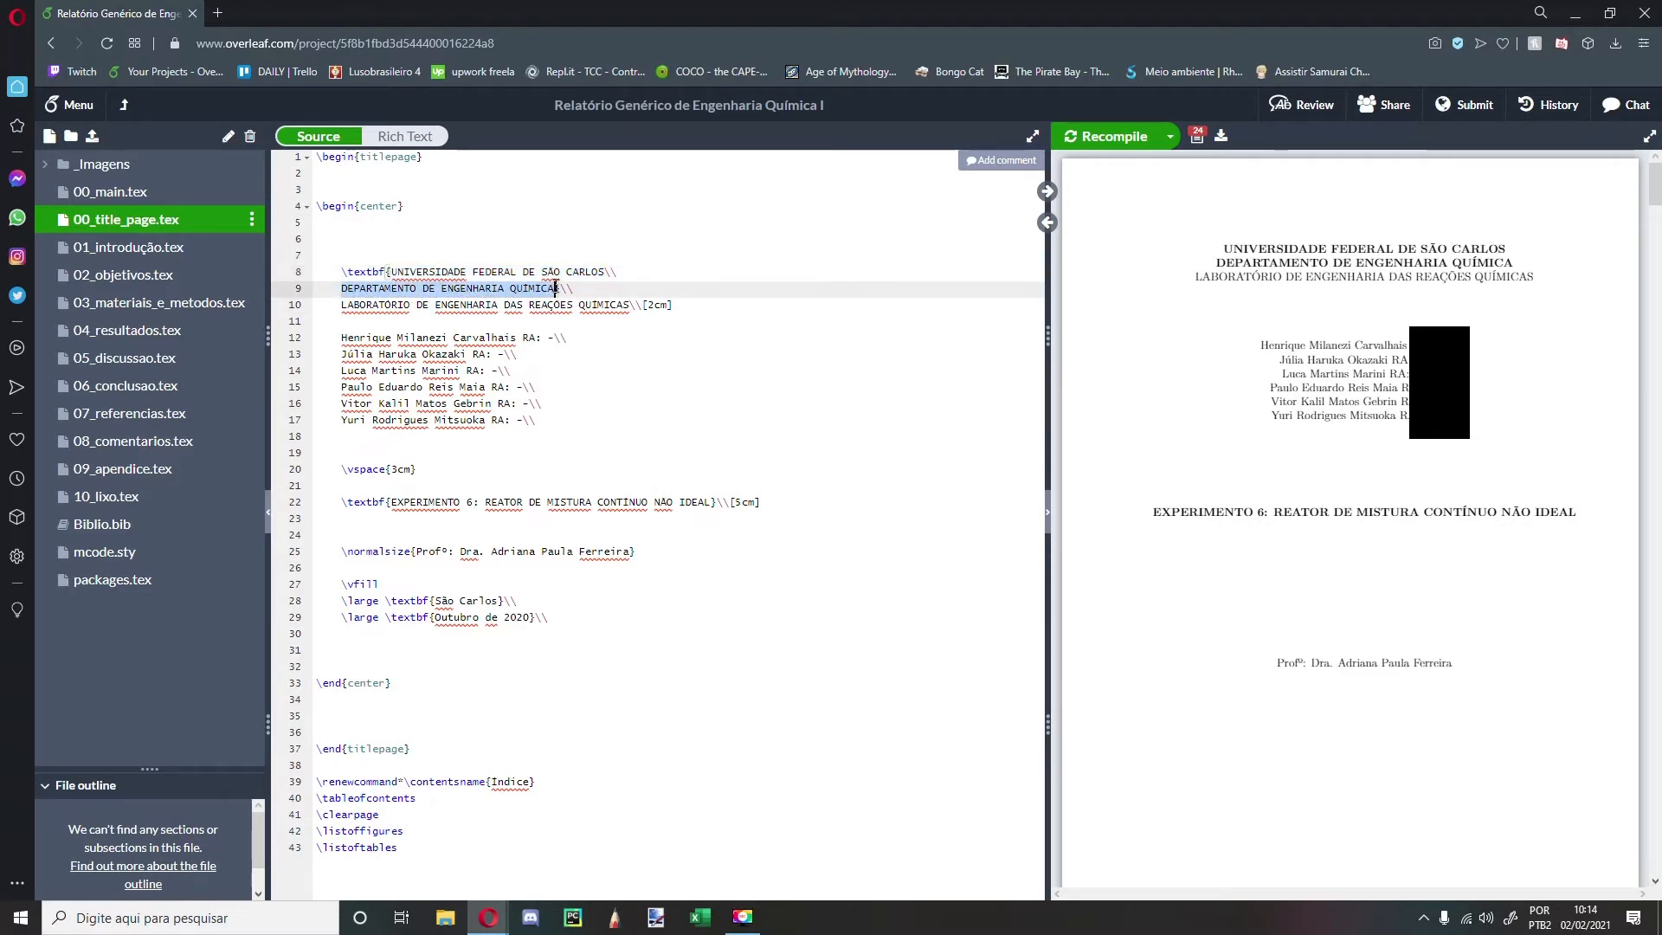
key("ctrl+b")
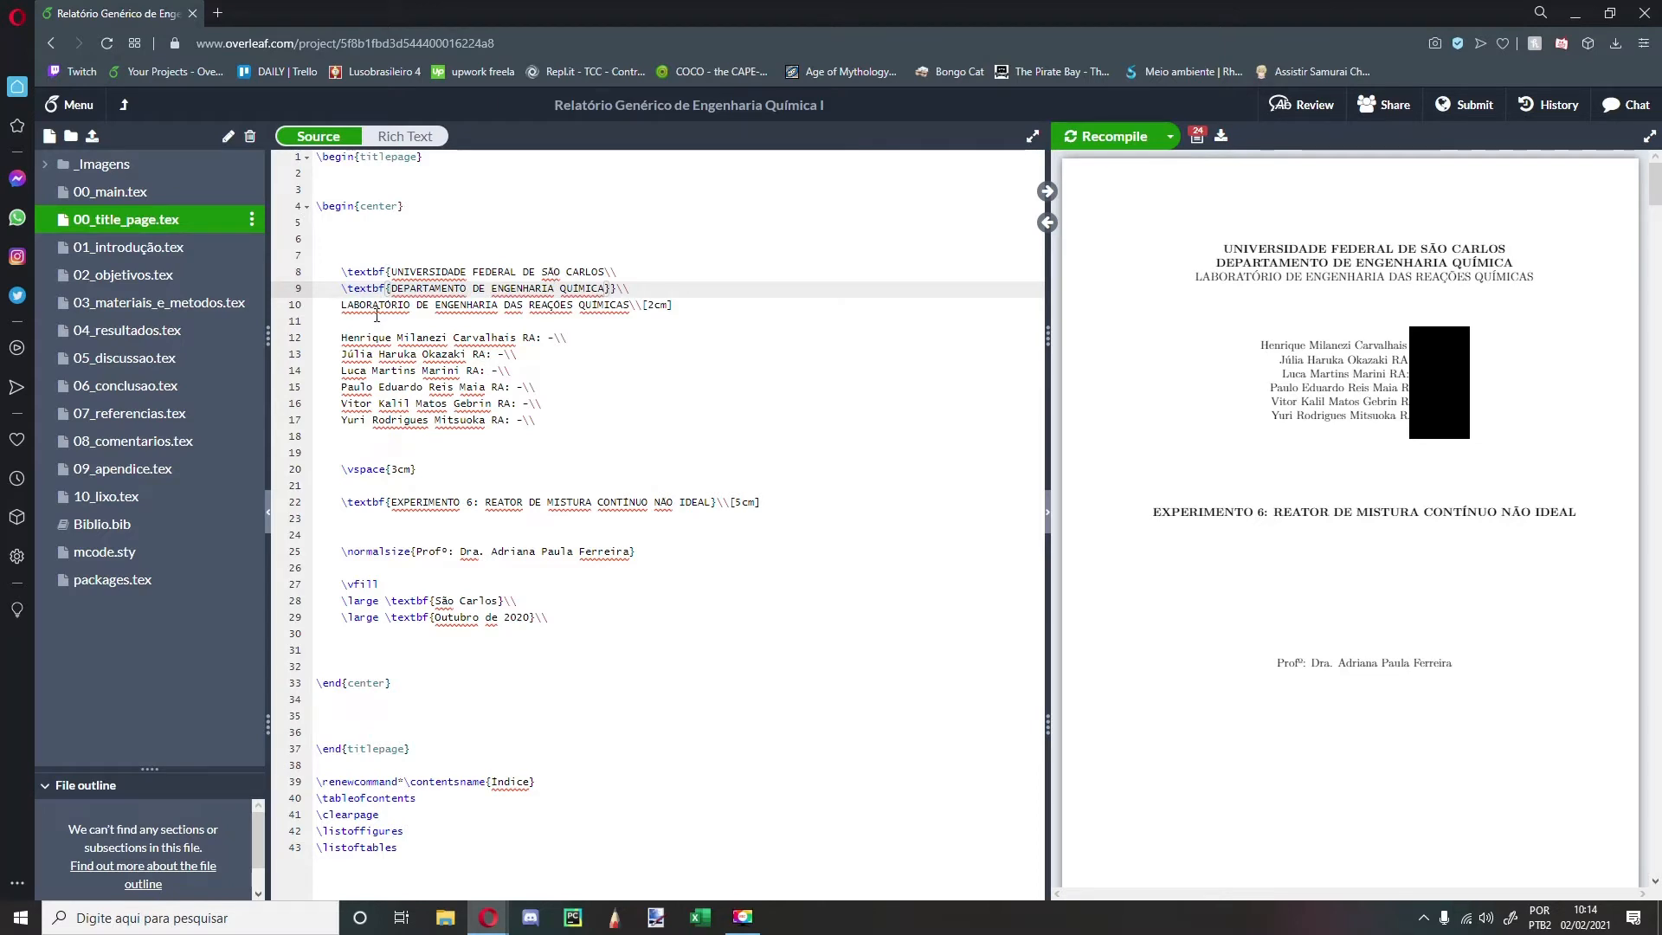
key("ctrl+z")
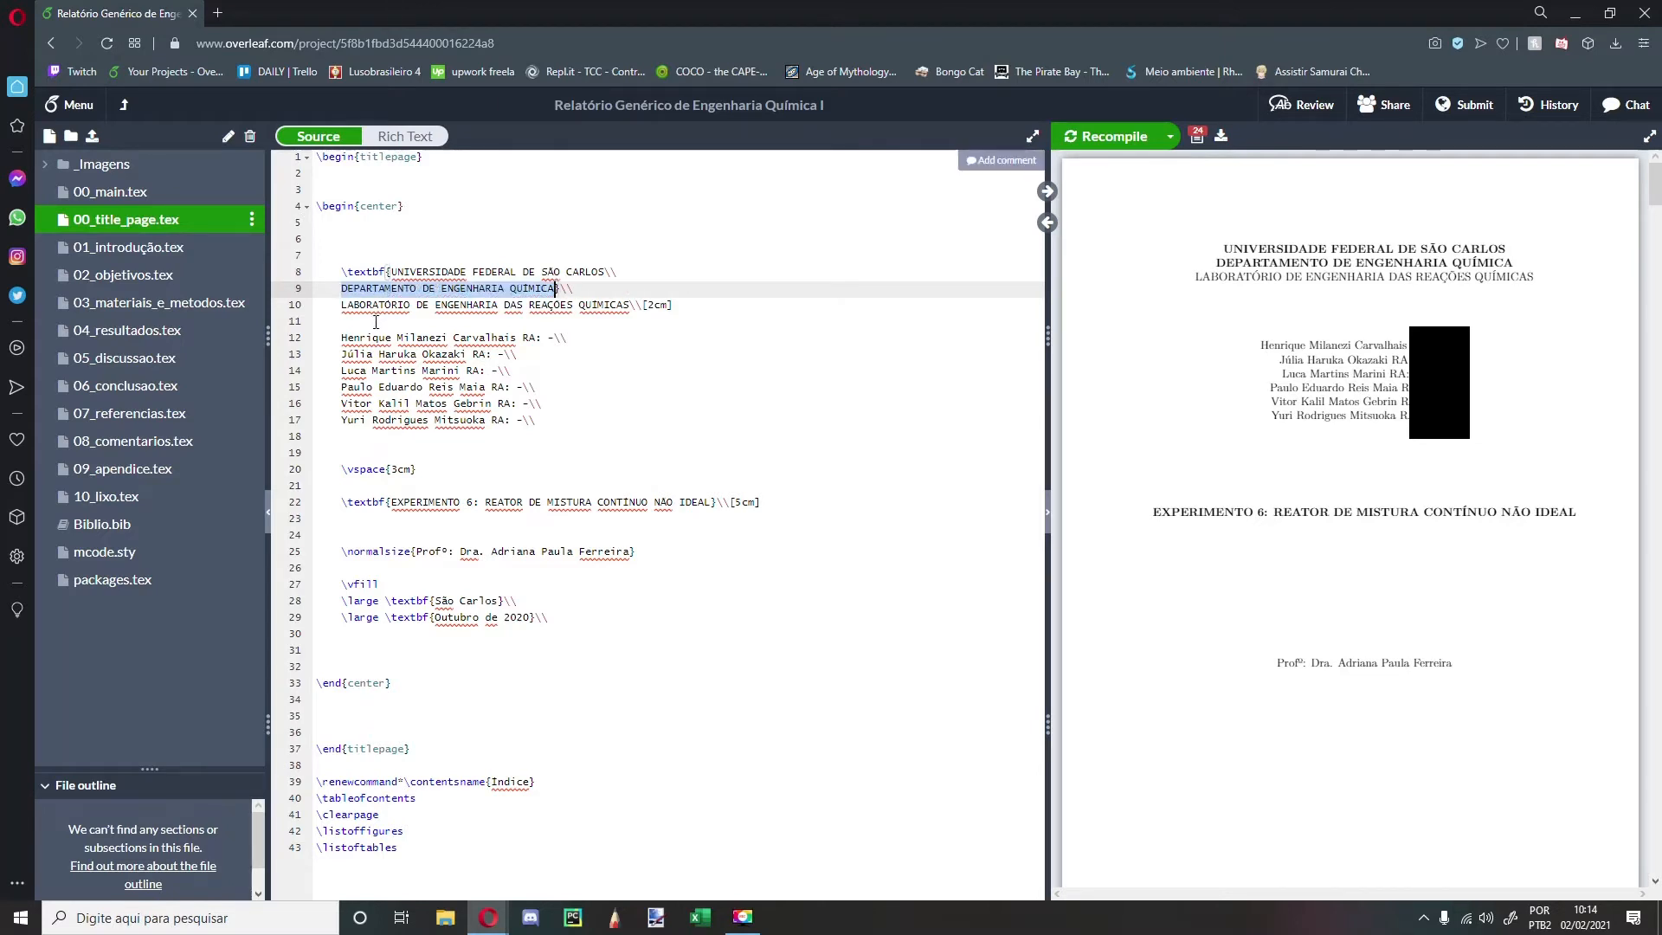
left_click(376, 322)
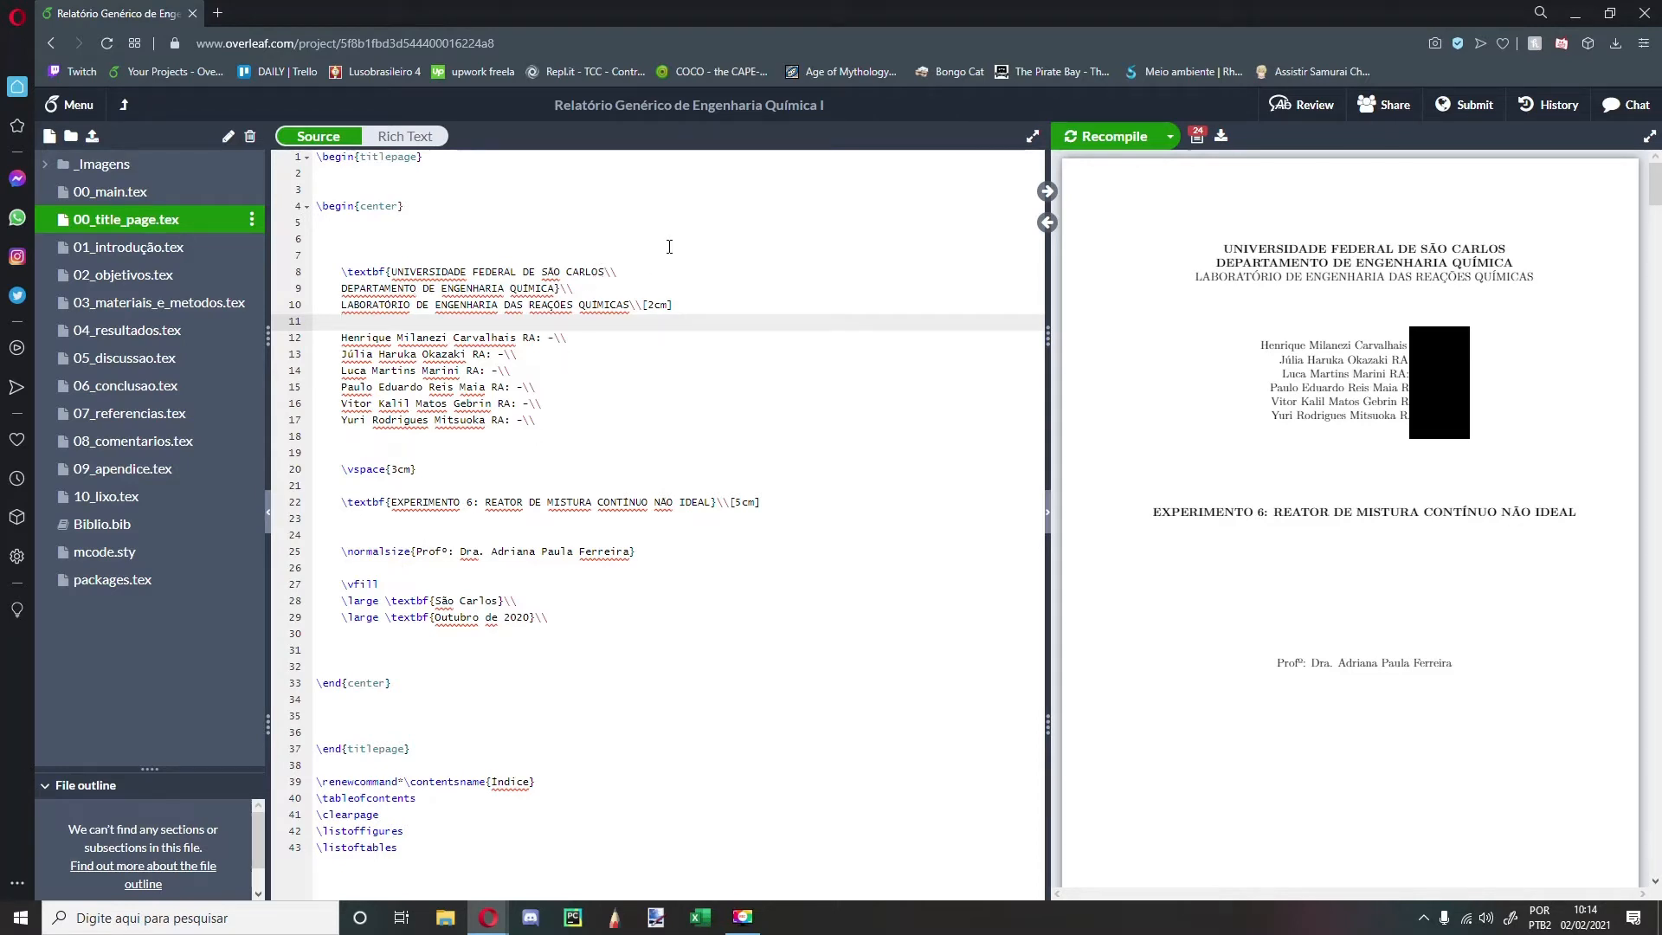
Step: Examine the \\ line breaks and \\[2cm] spacing of the three institution heading lines and compare them with the PDF preview
left_click_drag(602, 273, 623, 281)
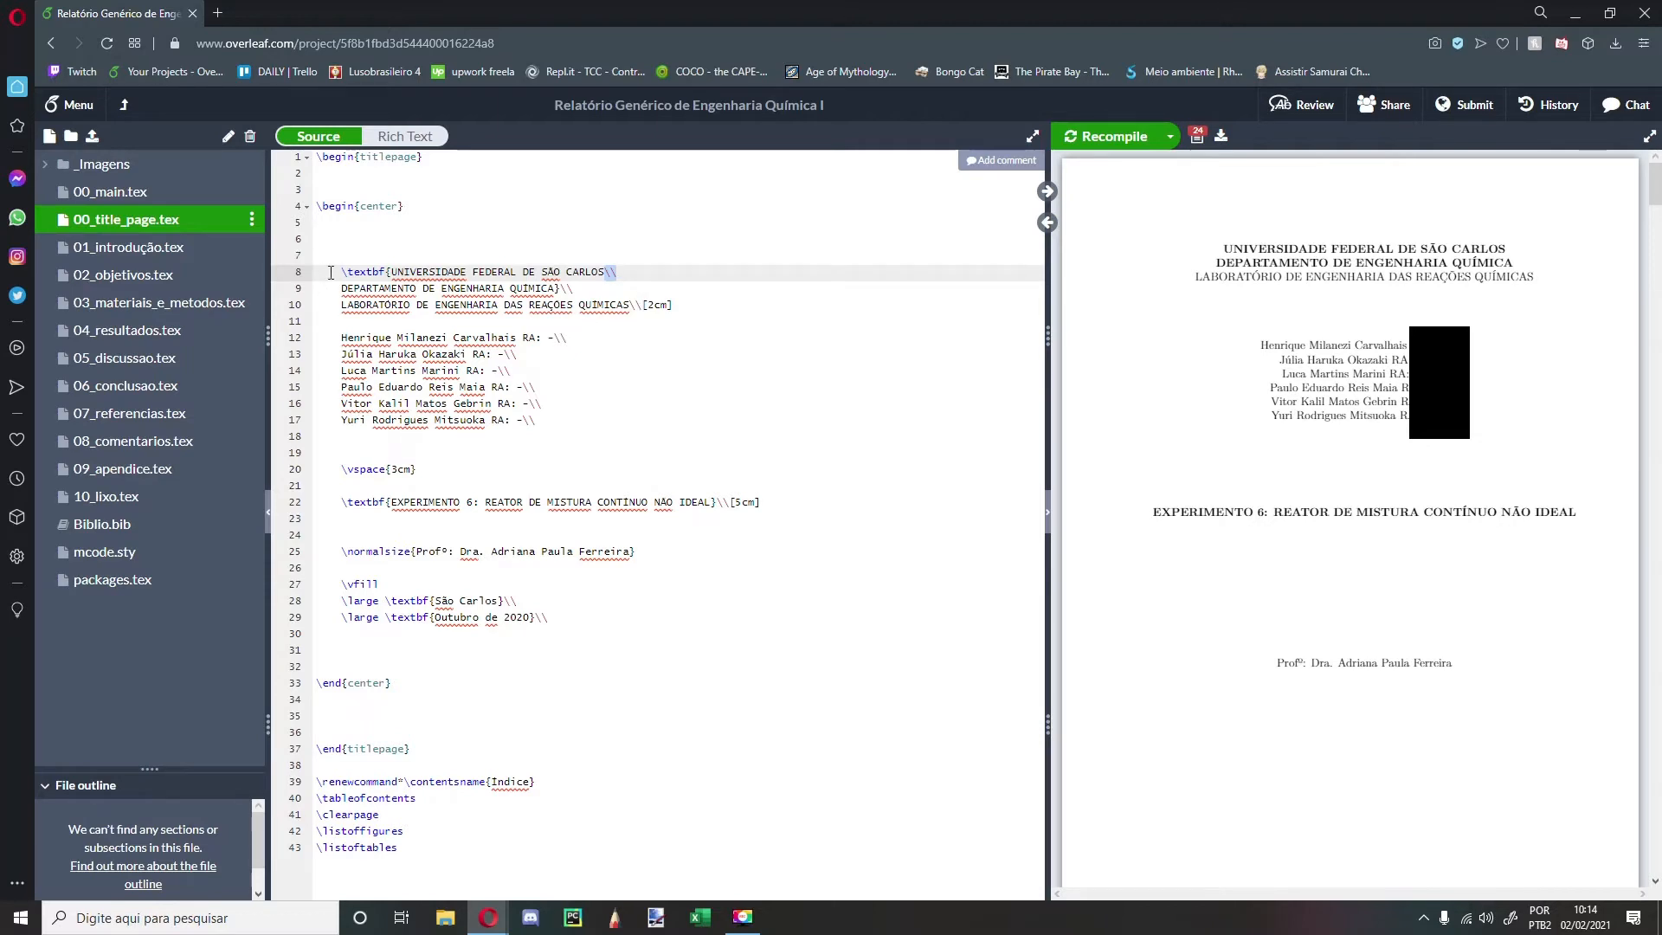
left_click_drag(343, 271, 672, 305)
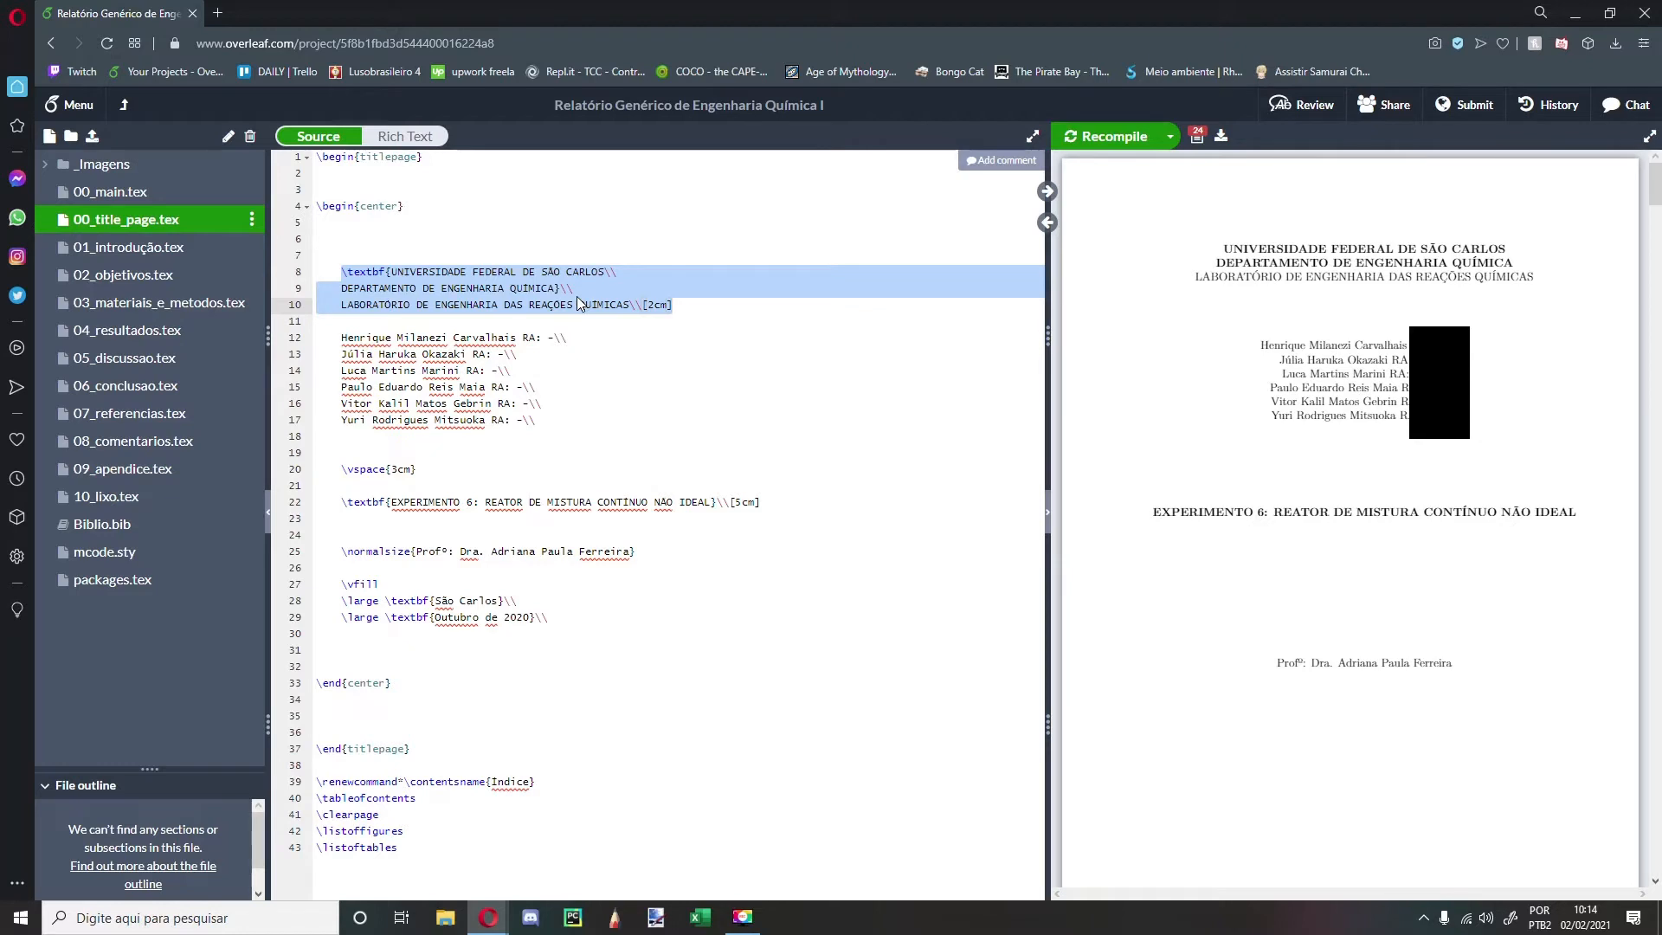
left_click(616, 273)
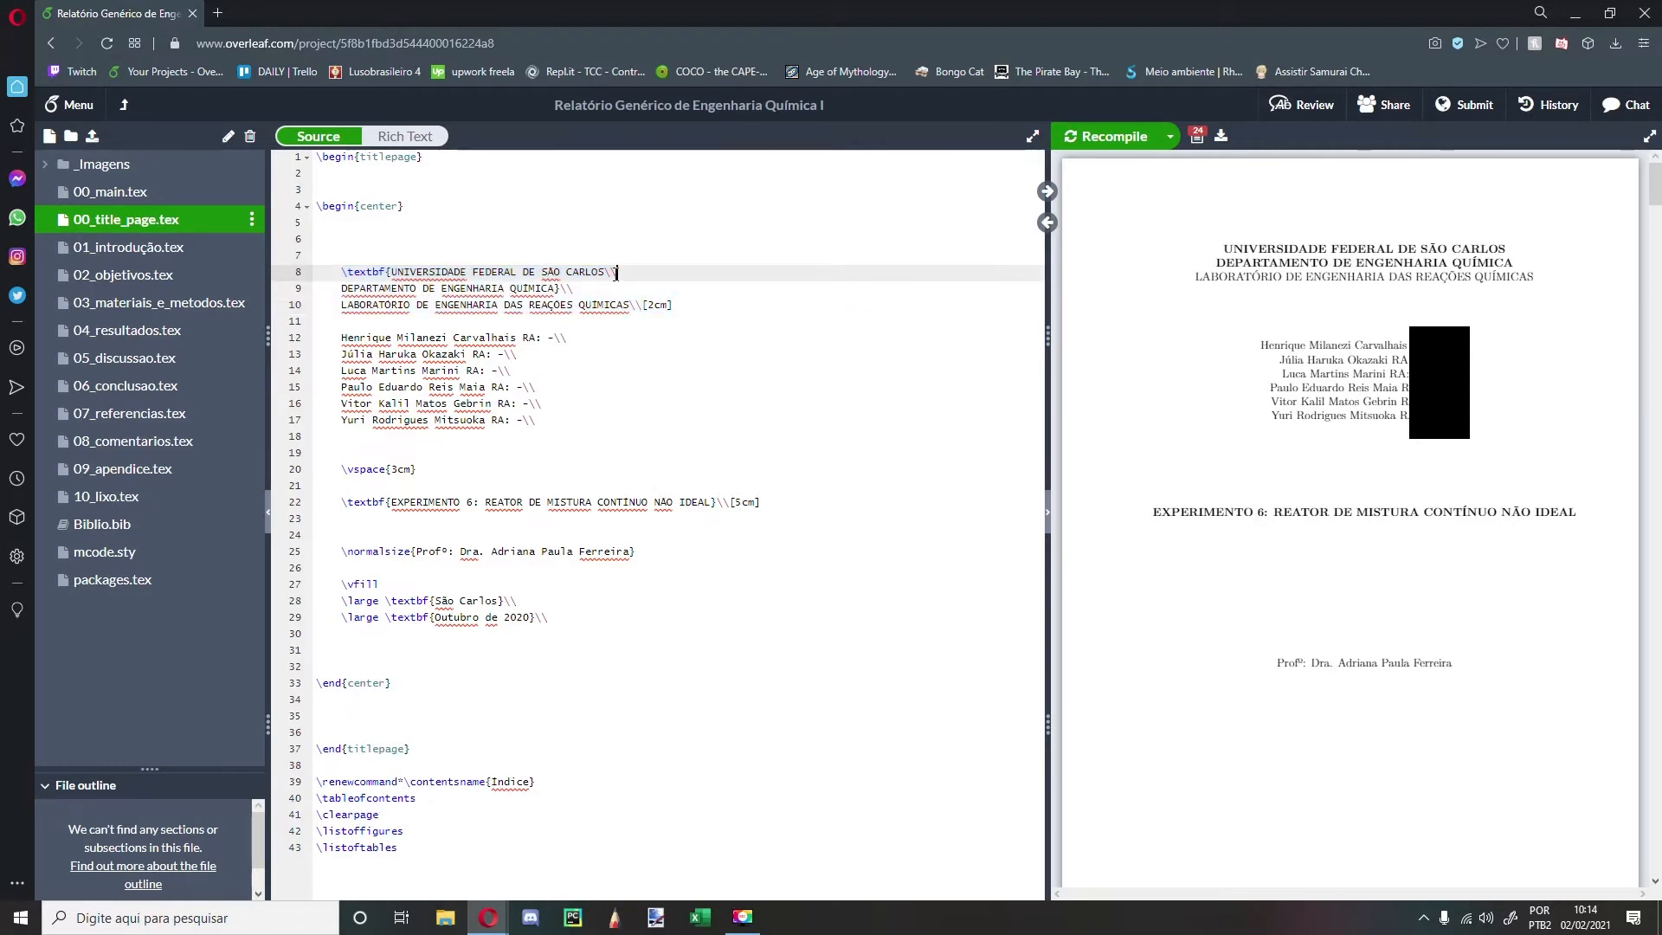
double_click(606, 271)
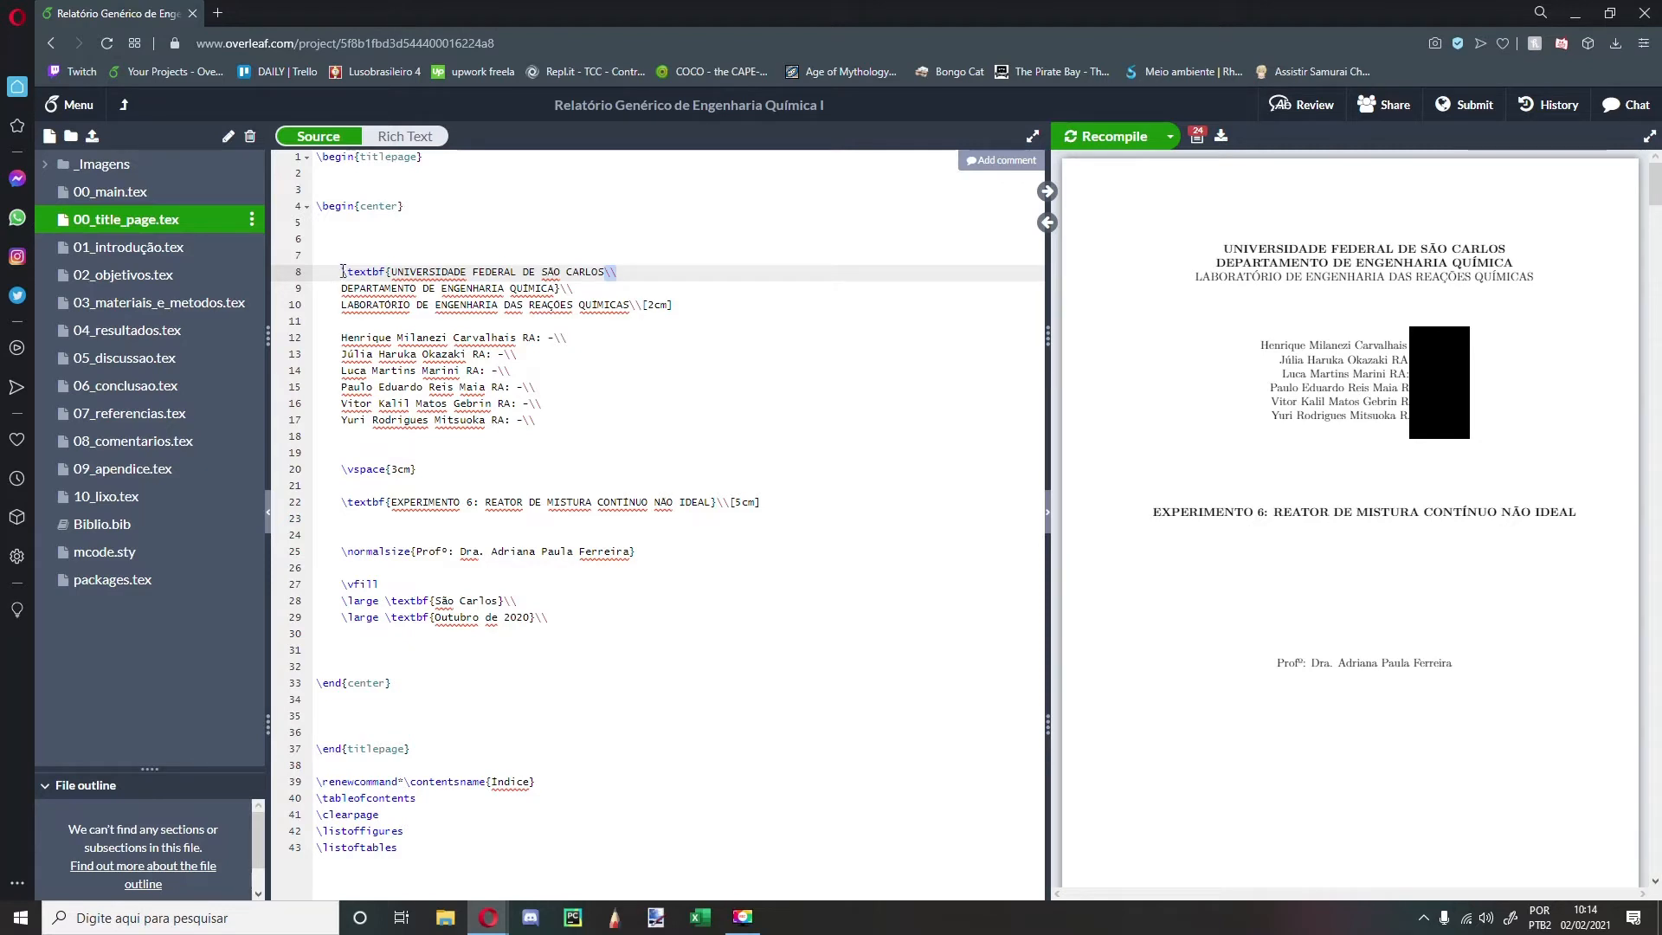
left_click_drag(343, 272, 684, 316)
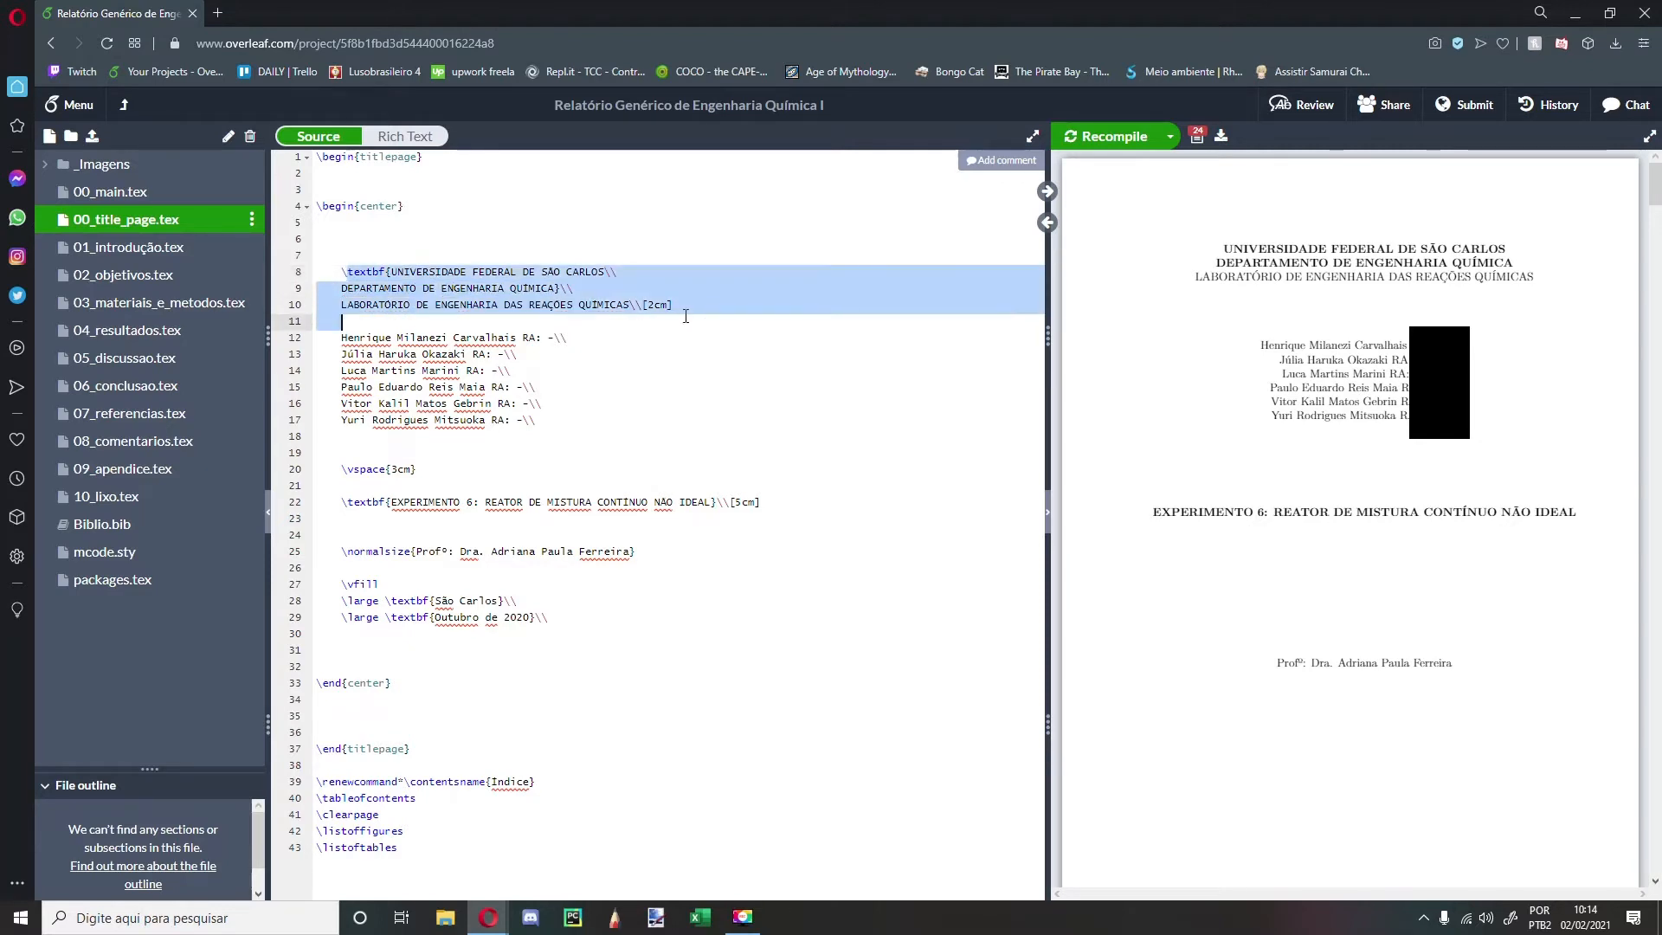
left_click_drag(1223, 249, 1476, 278)
left_click(1555, 284)
left_click(671, 356)
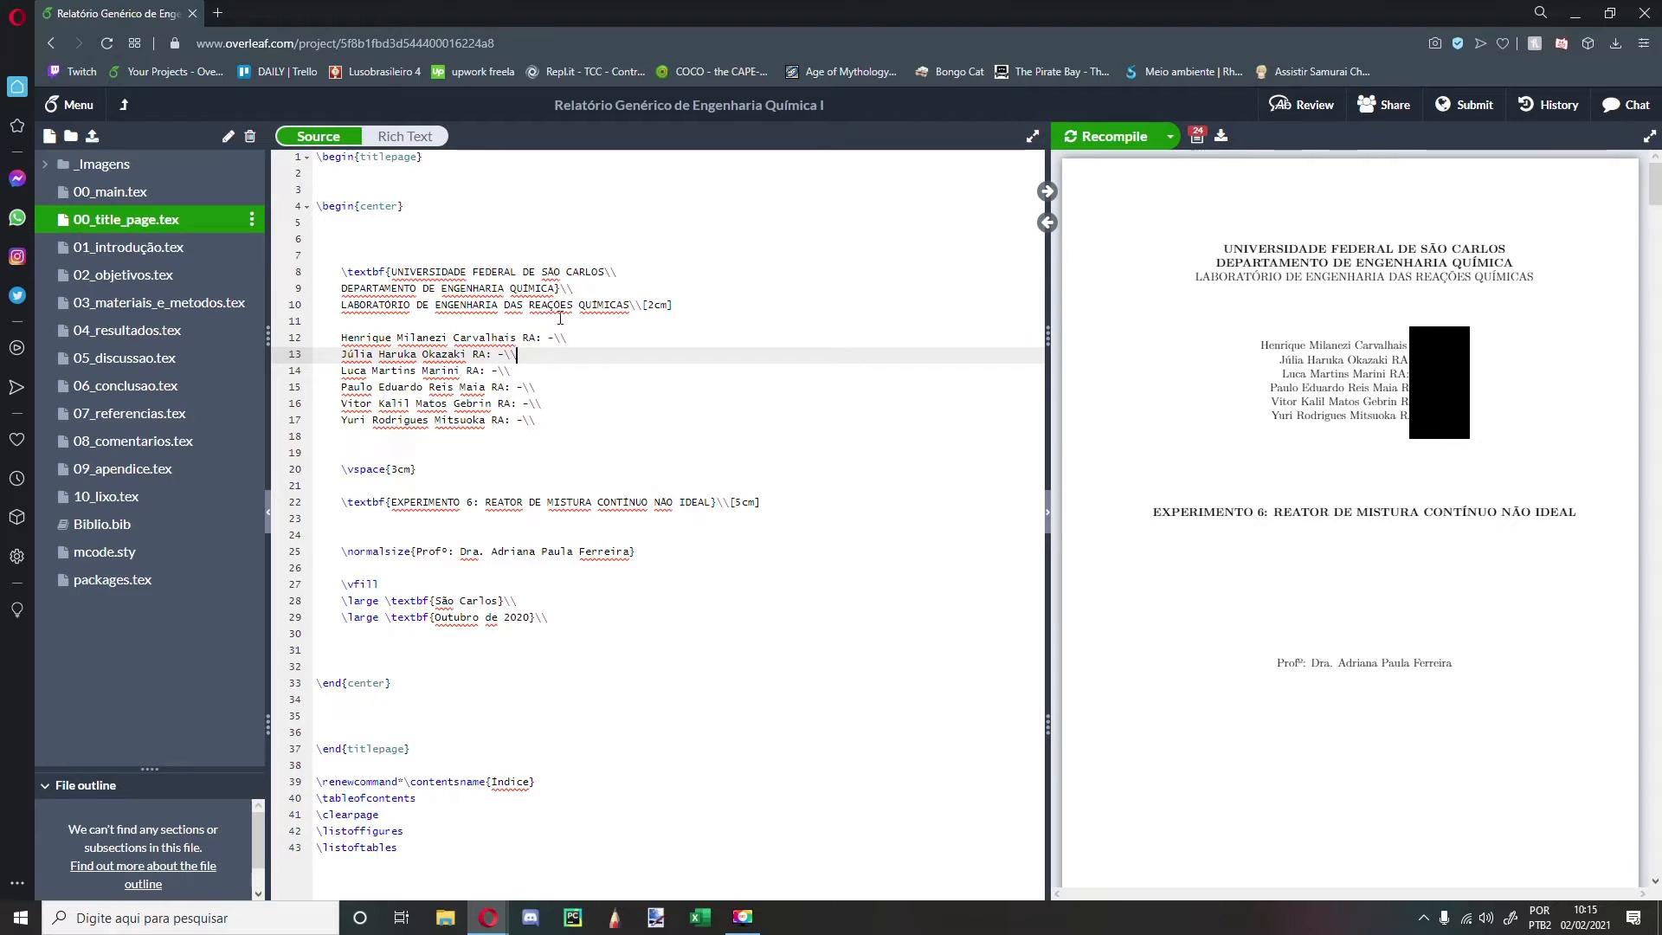
Step: Examine the title page's \vspace{3cm}, \normalsize, \large and \textbf commands, from the student list to the date line, against the PDF preview
left_click_drag(423, 229, 541, 424)
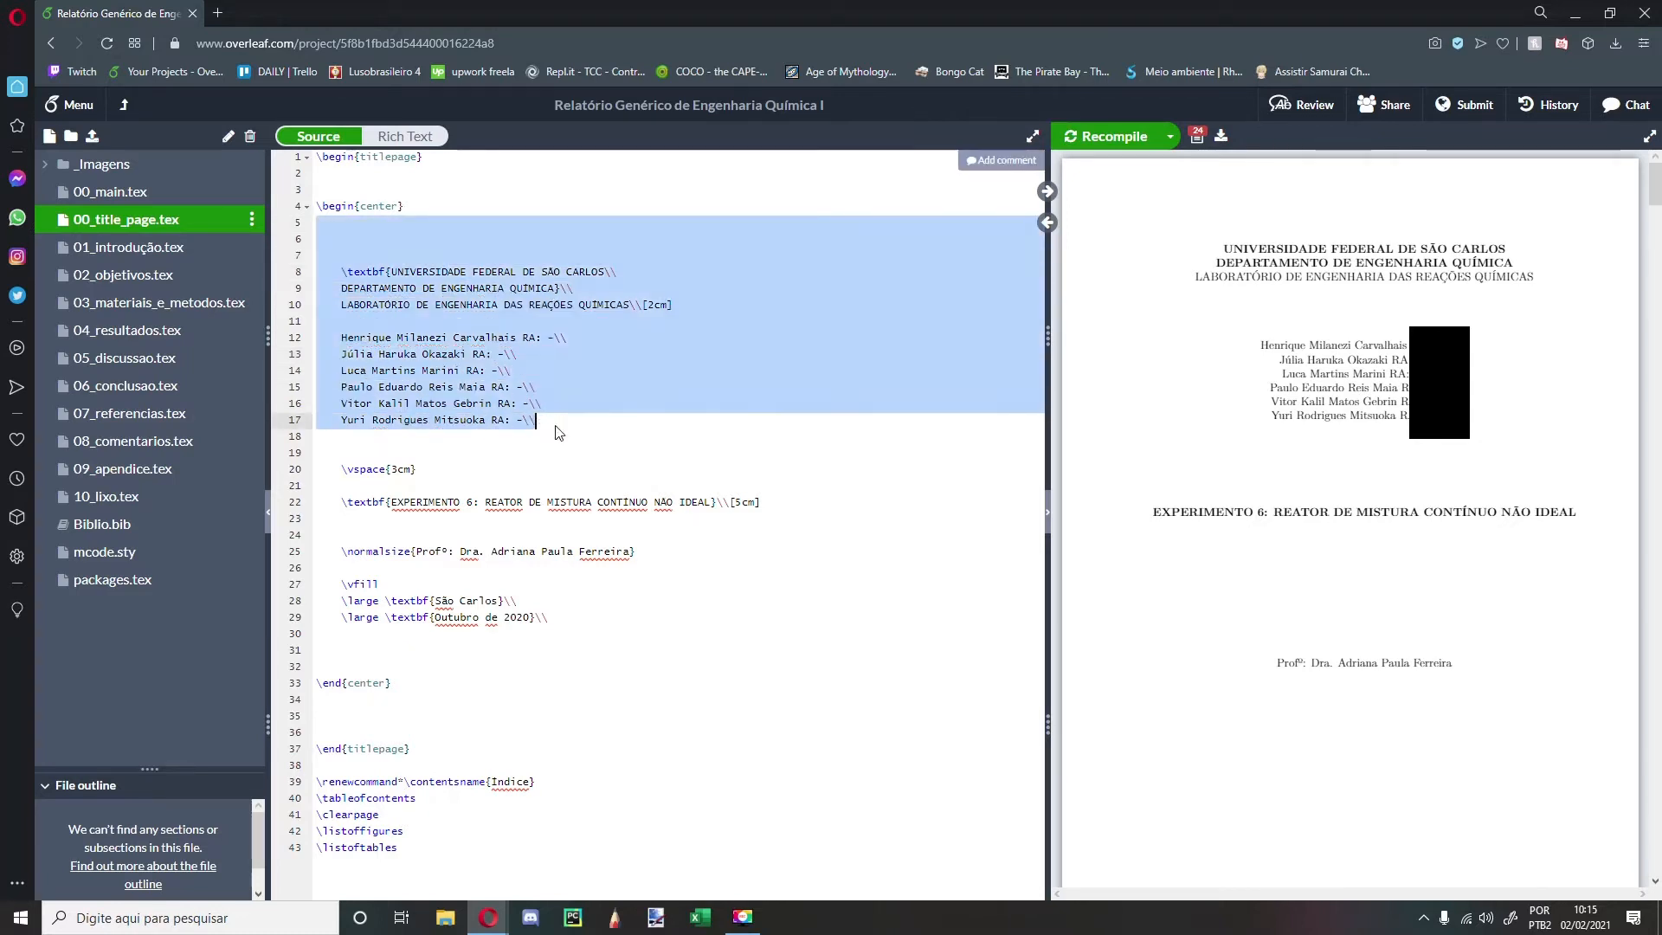
left_click(556, 425)
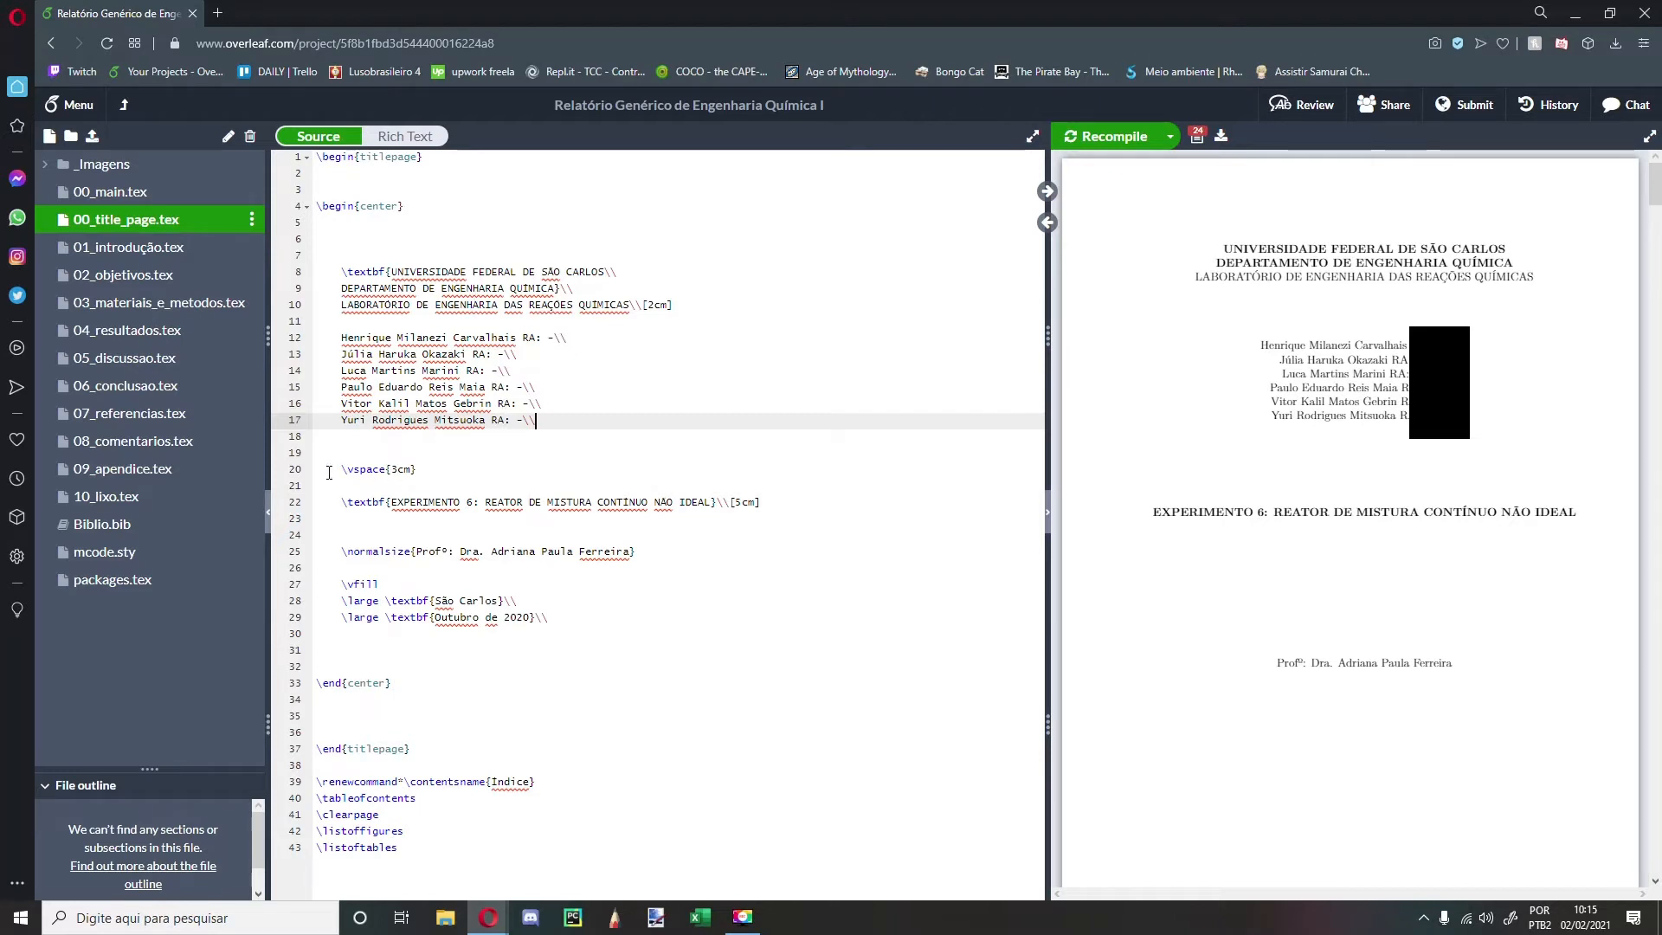
left_click_drag(337, 472, 417, 473)
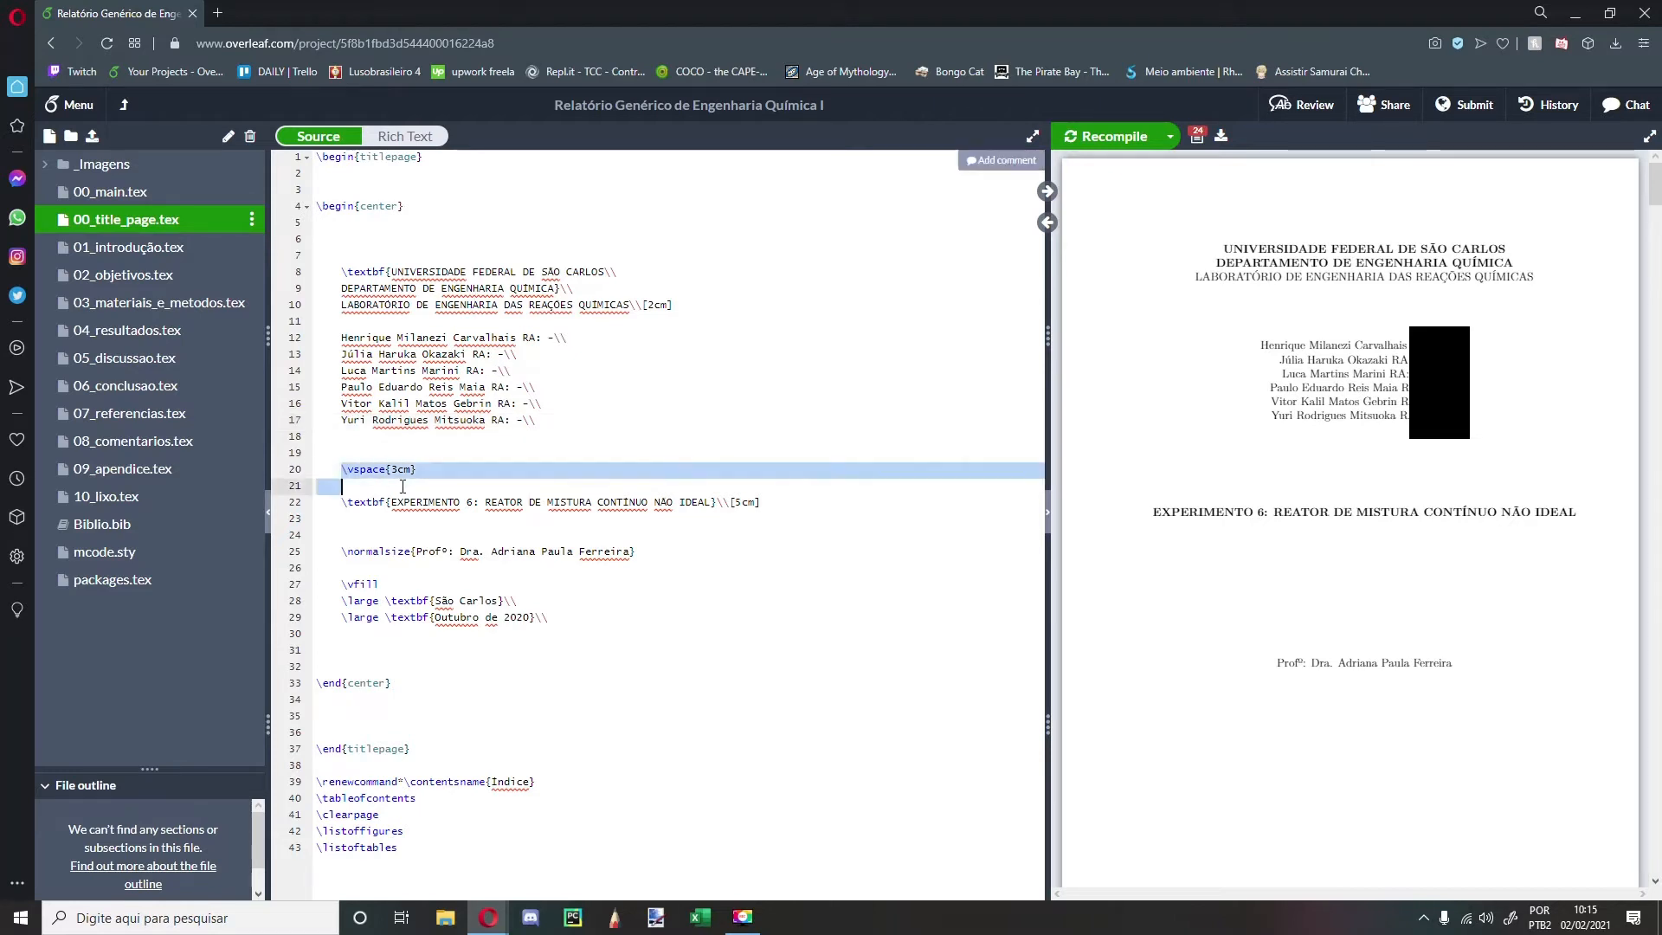
left_click(463, 510)
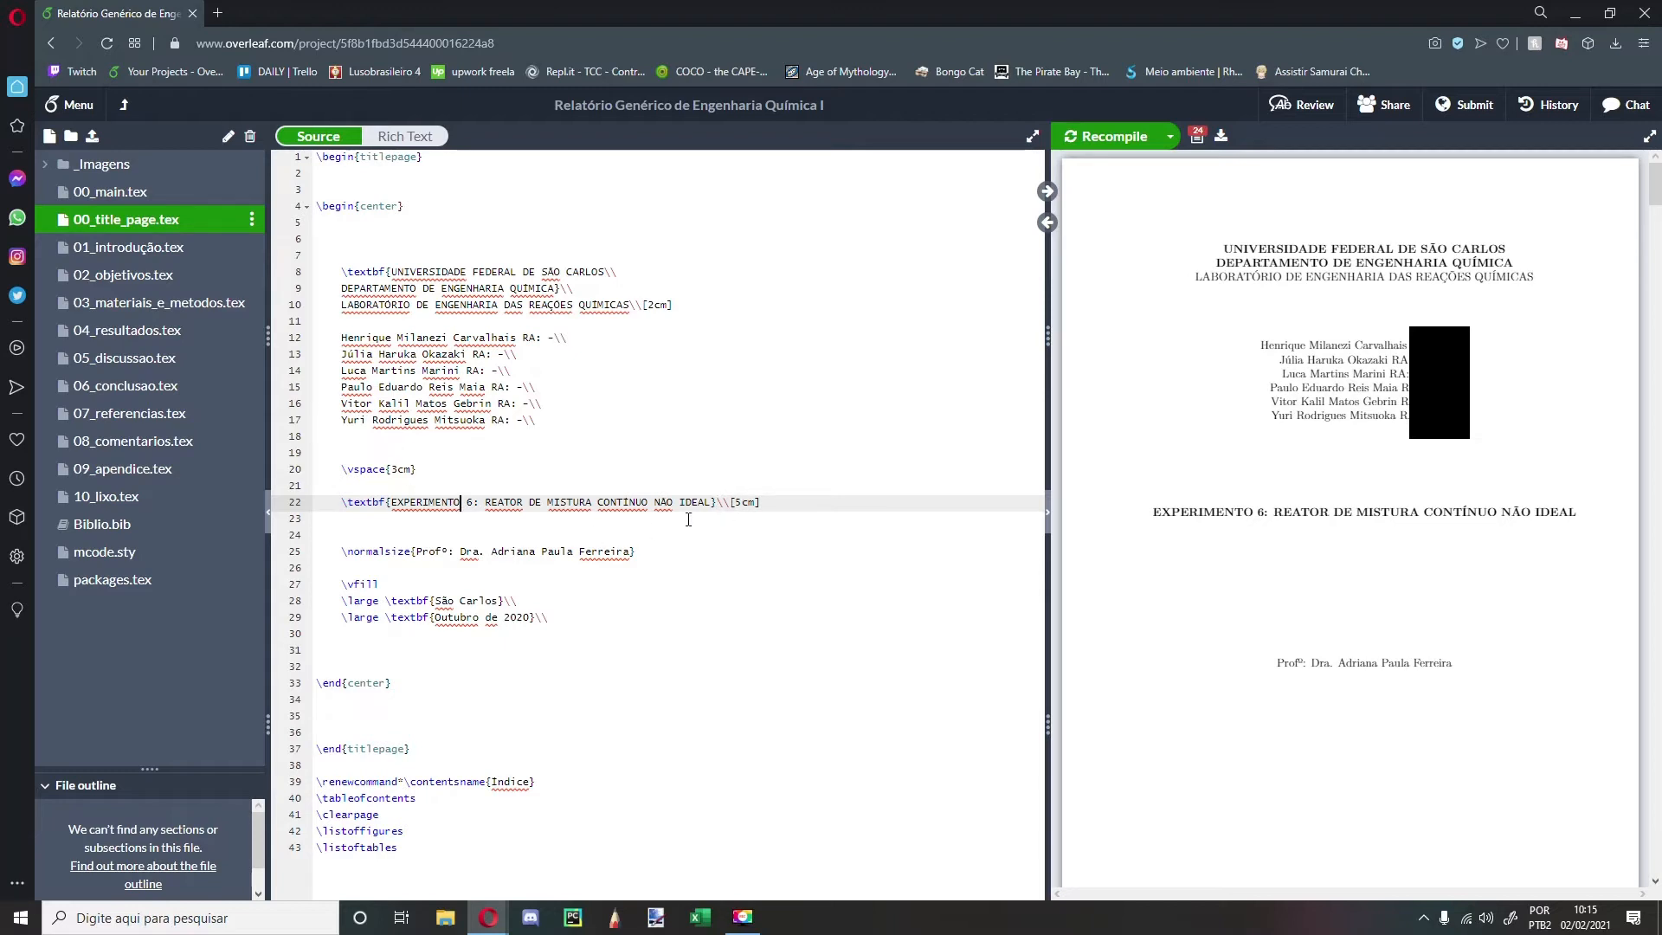
scroll(695, 518, "down", 2)
left_click_drag(342, 448, 417, 447)
scroll(369, 412, "down", 1)
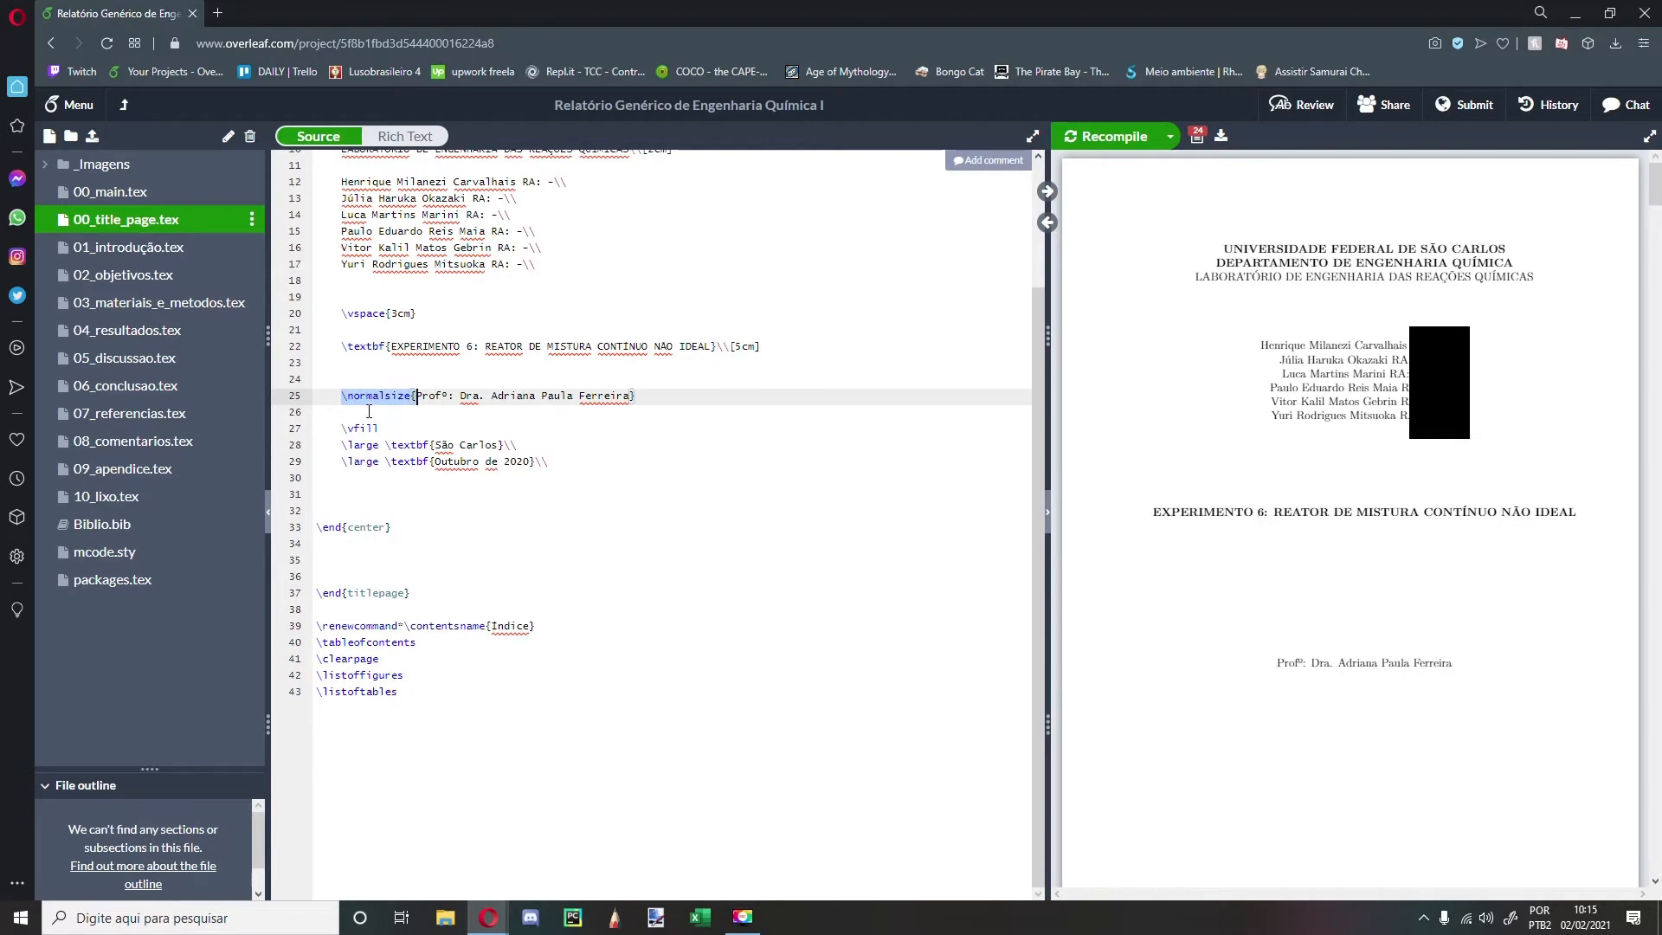
left_click_drag(342, 445, 380, 446)
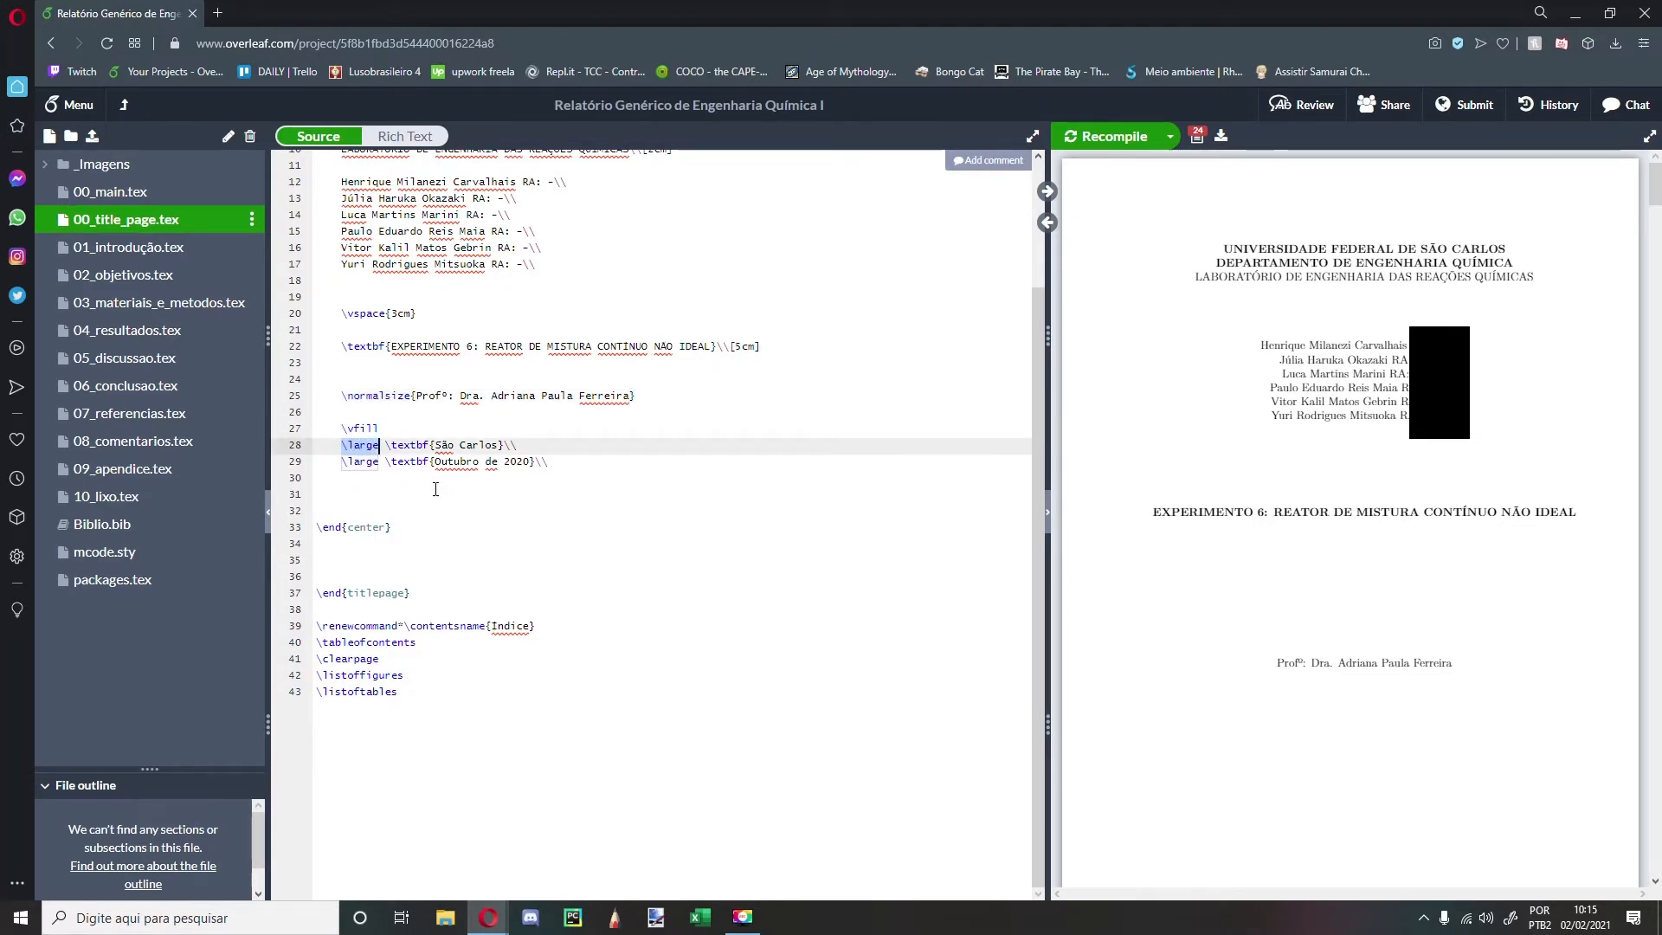
scroll(1416, 616, "down", 3)
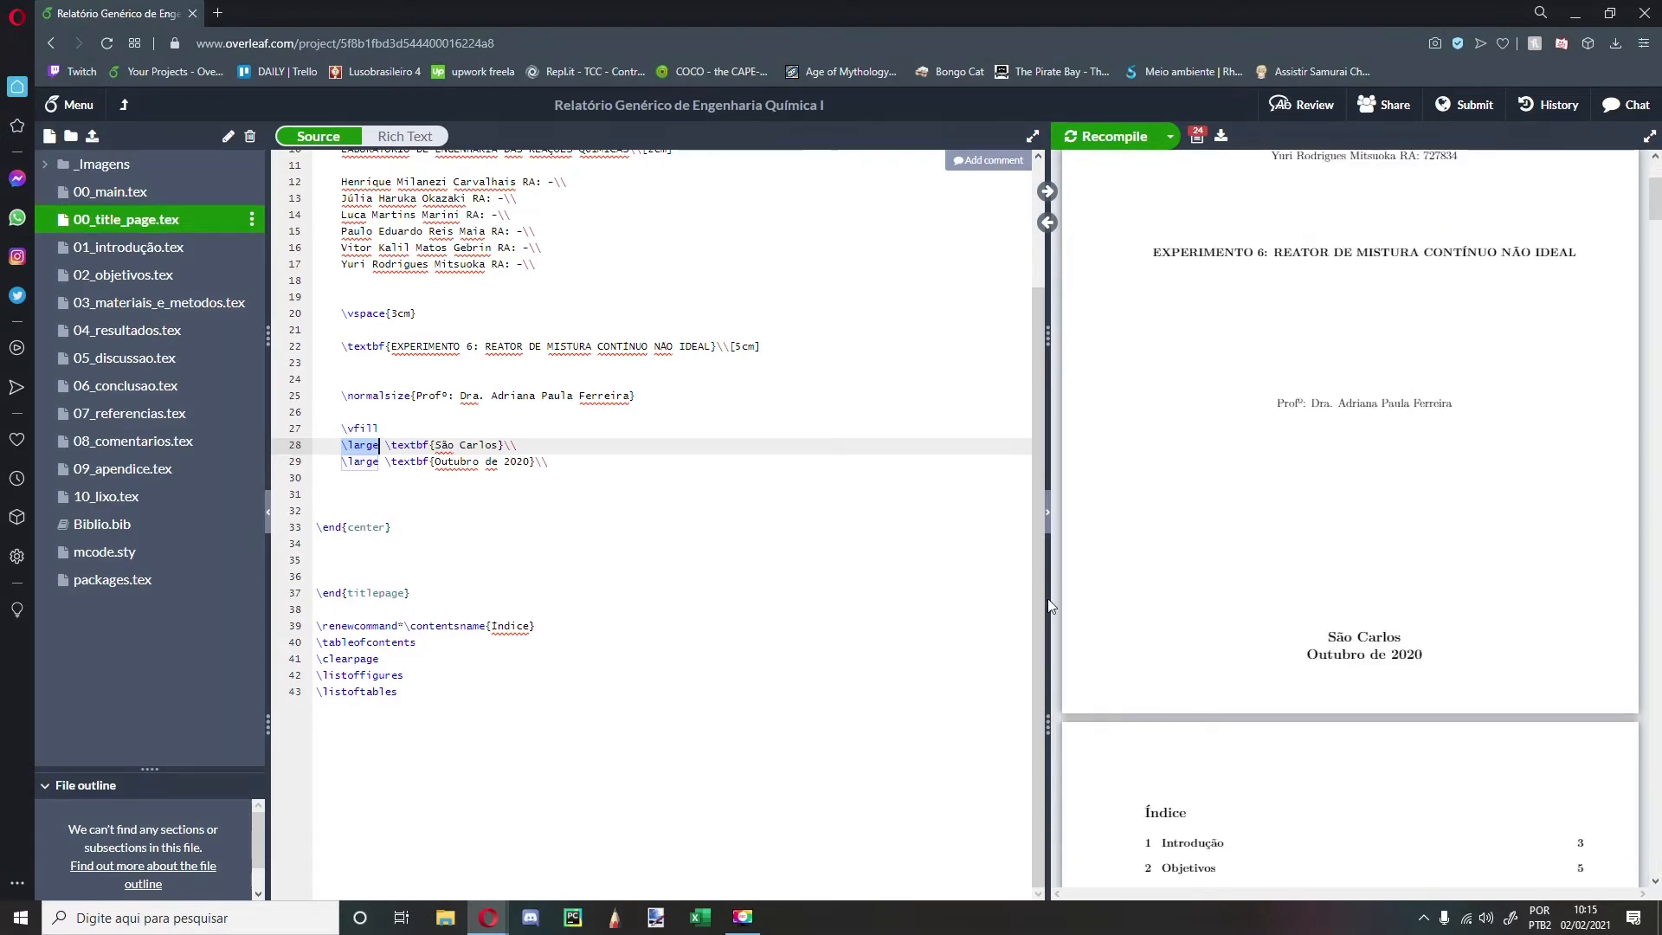
left_click_drag(385, 445, 498, 461)
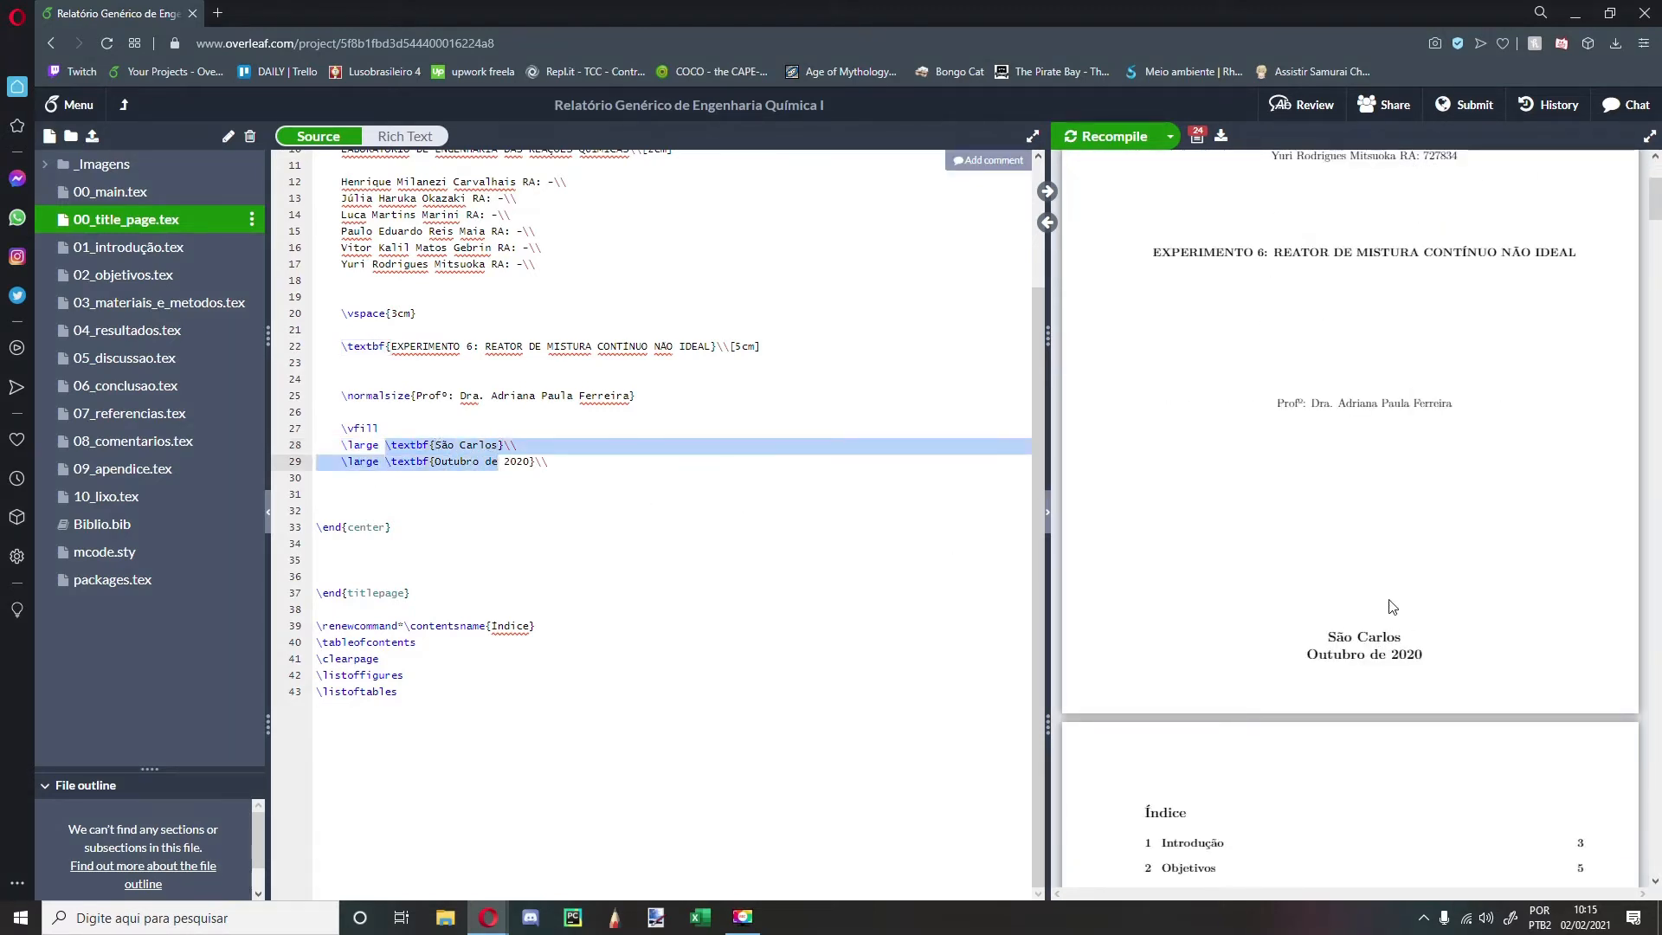
left_click(410, 426)
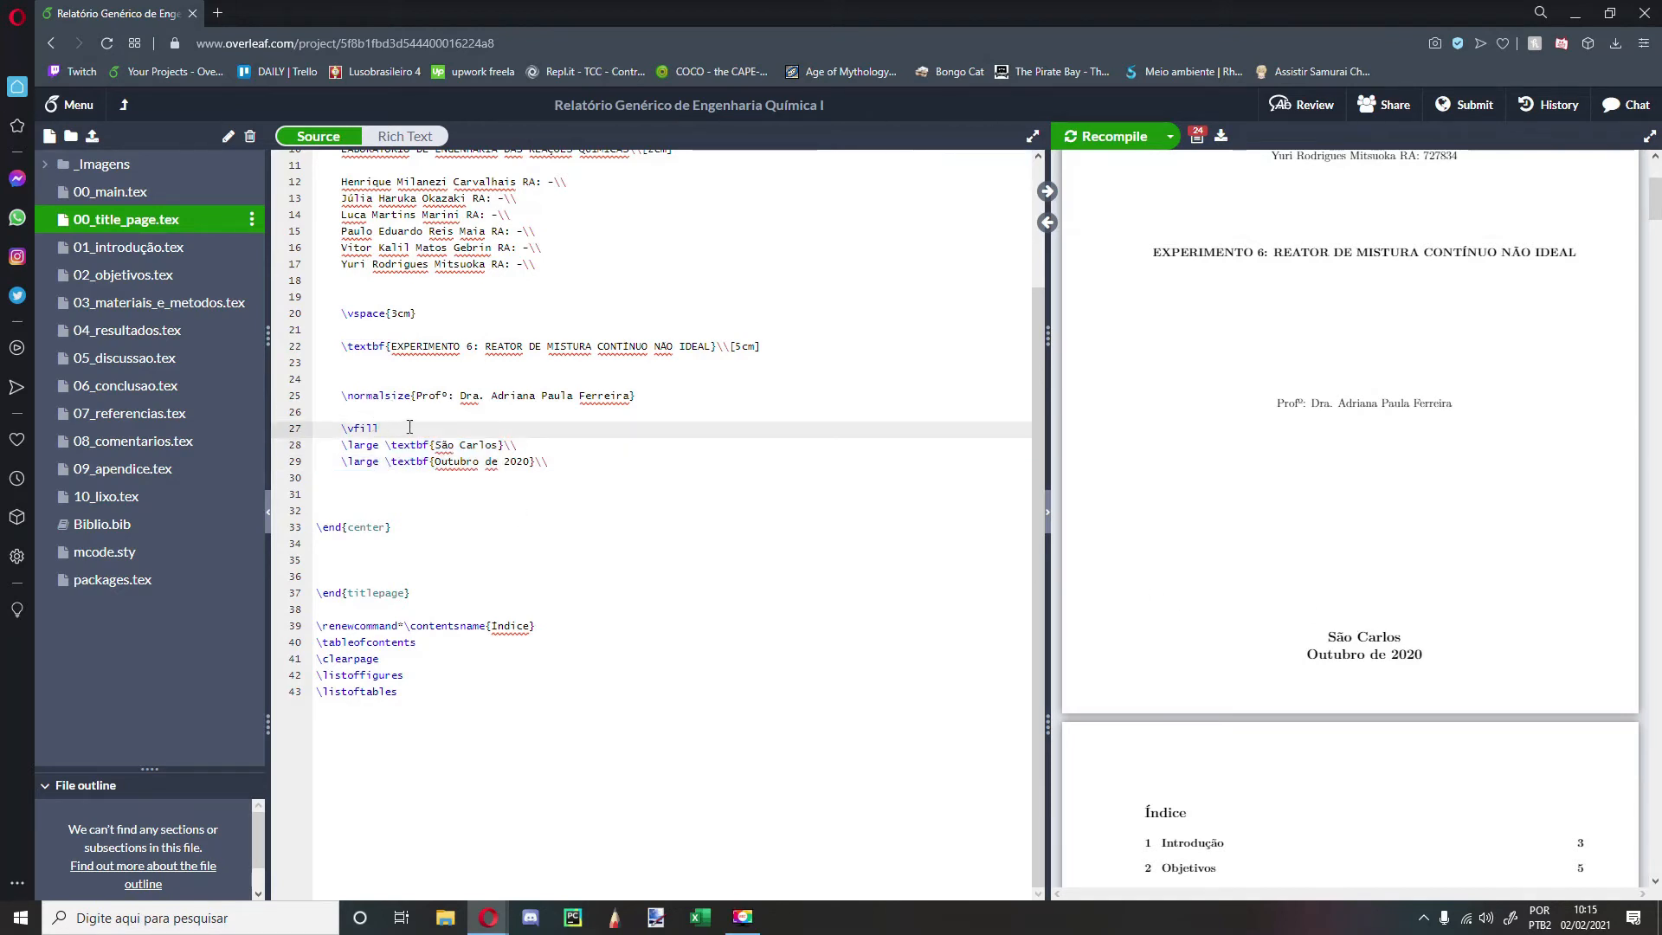
Step: Examine how \vfill separates the upper title page content from the city and date lines, in both the code and the PDF preview
left_click_drag(341, 428, 385, 428)
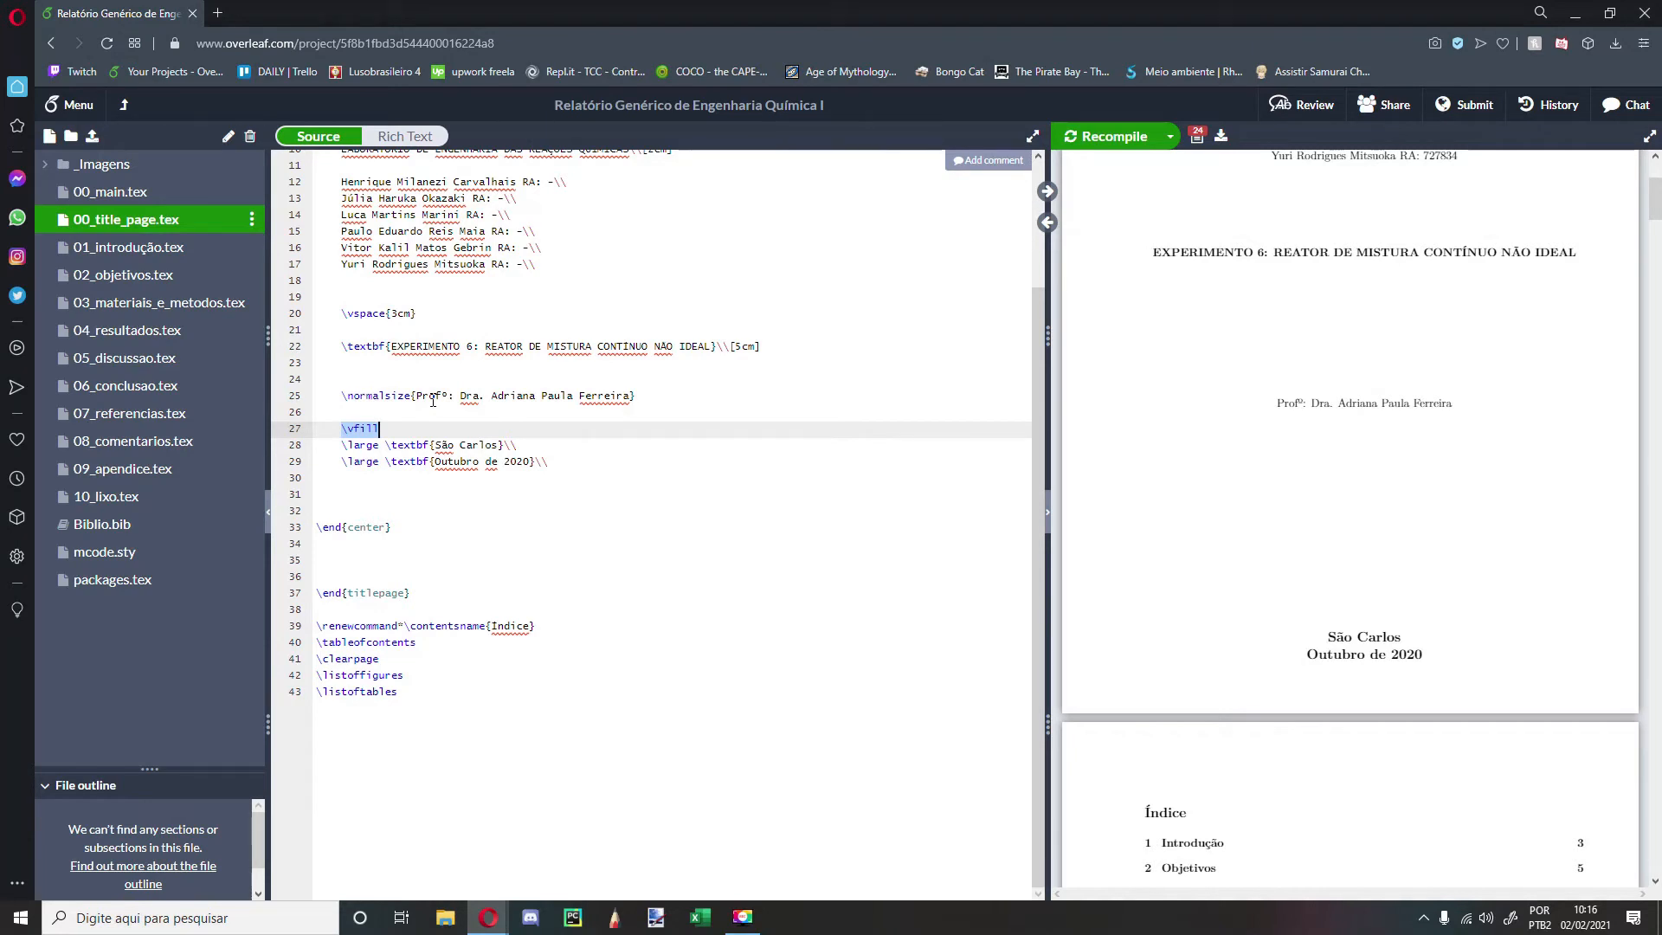
scroll(591, 537, "up", 2)
left_click_drag(642, 501, 343, 219)
scroll(954, 485, "up", 1)
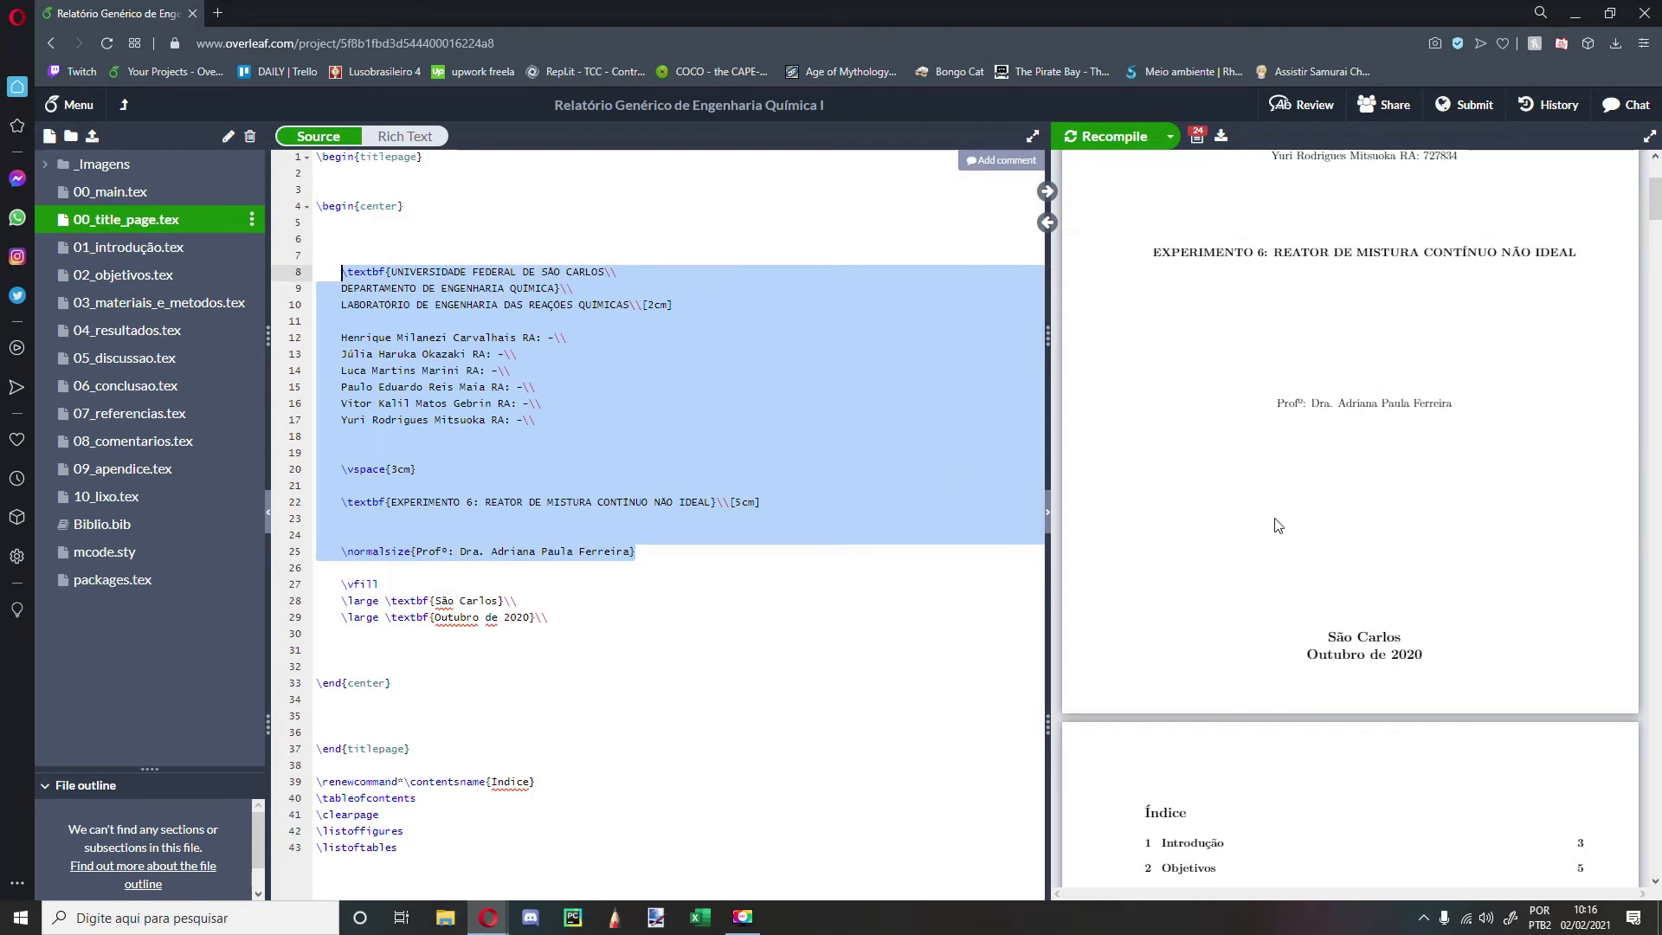
scroll(1274, 517, "up", 3)
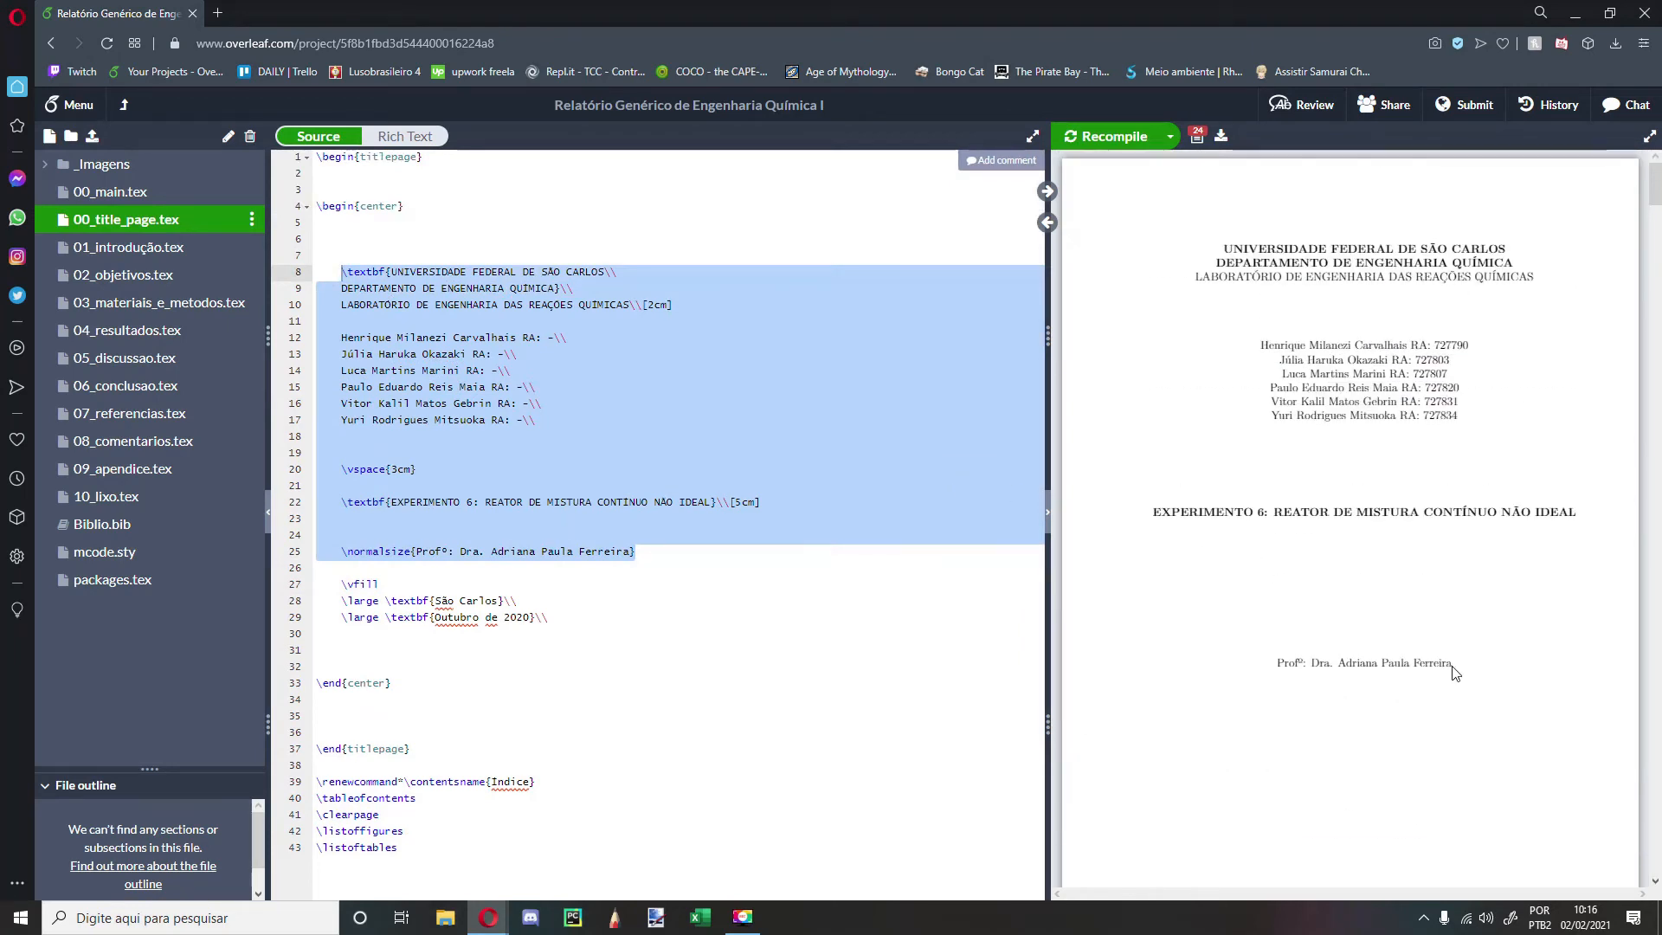
scroll(409, 535, "down", 2)
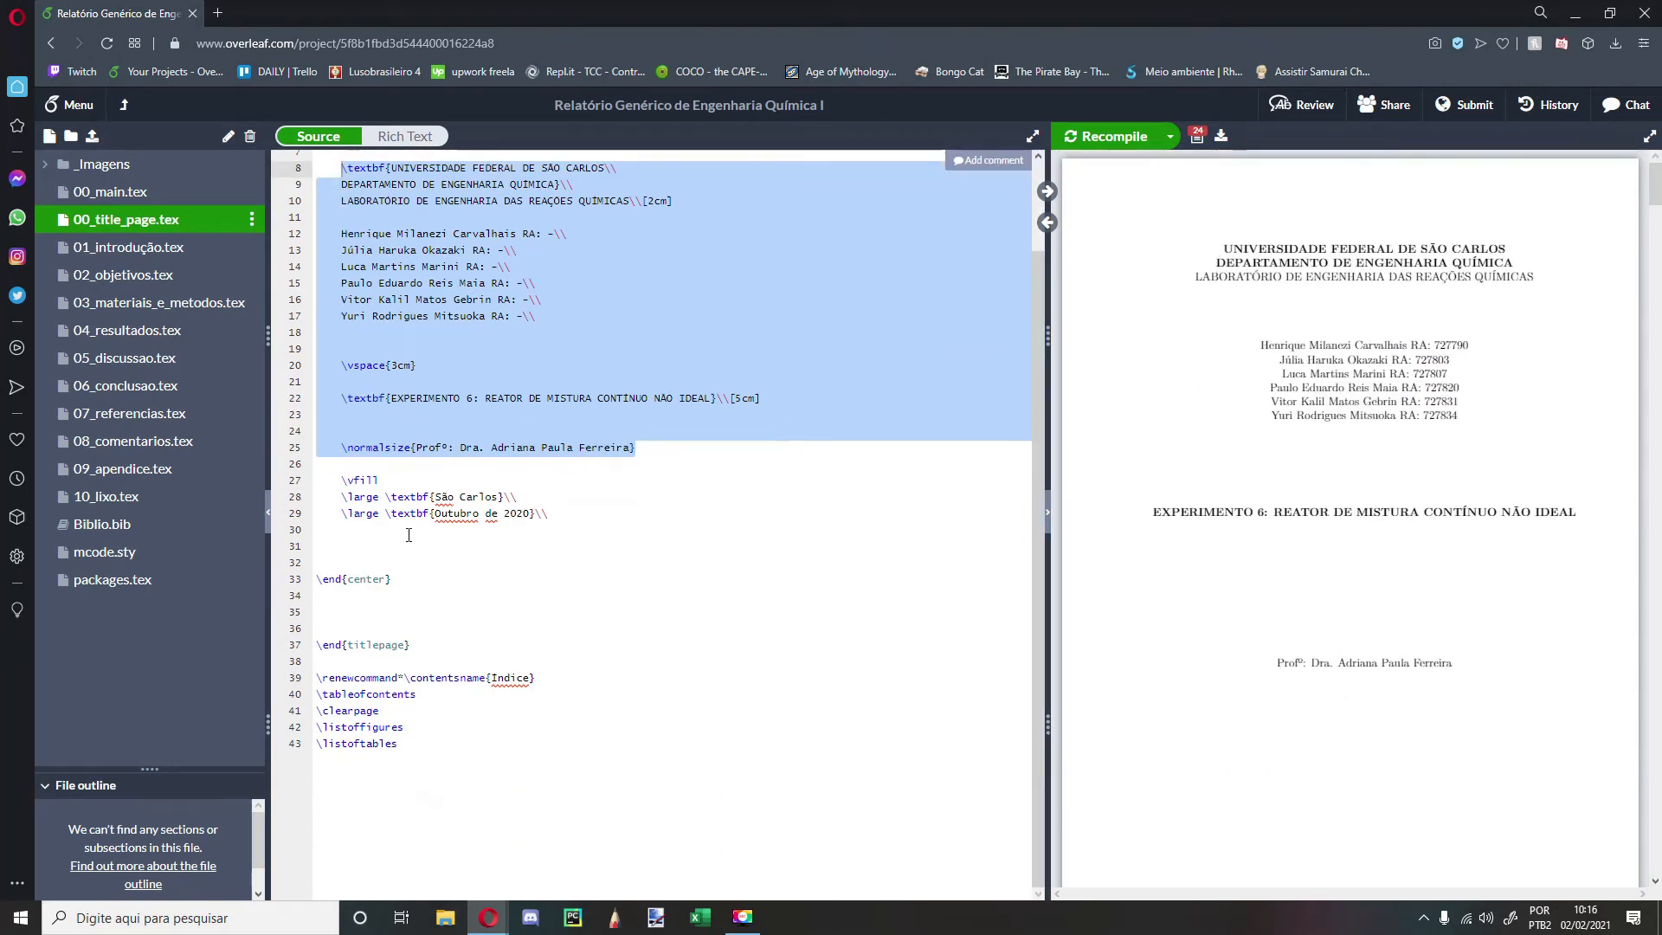
left_click_drag(341, 496, 549, 510)
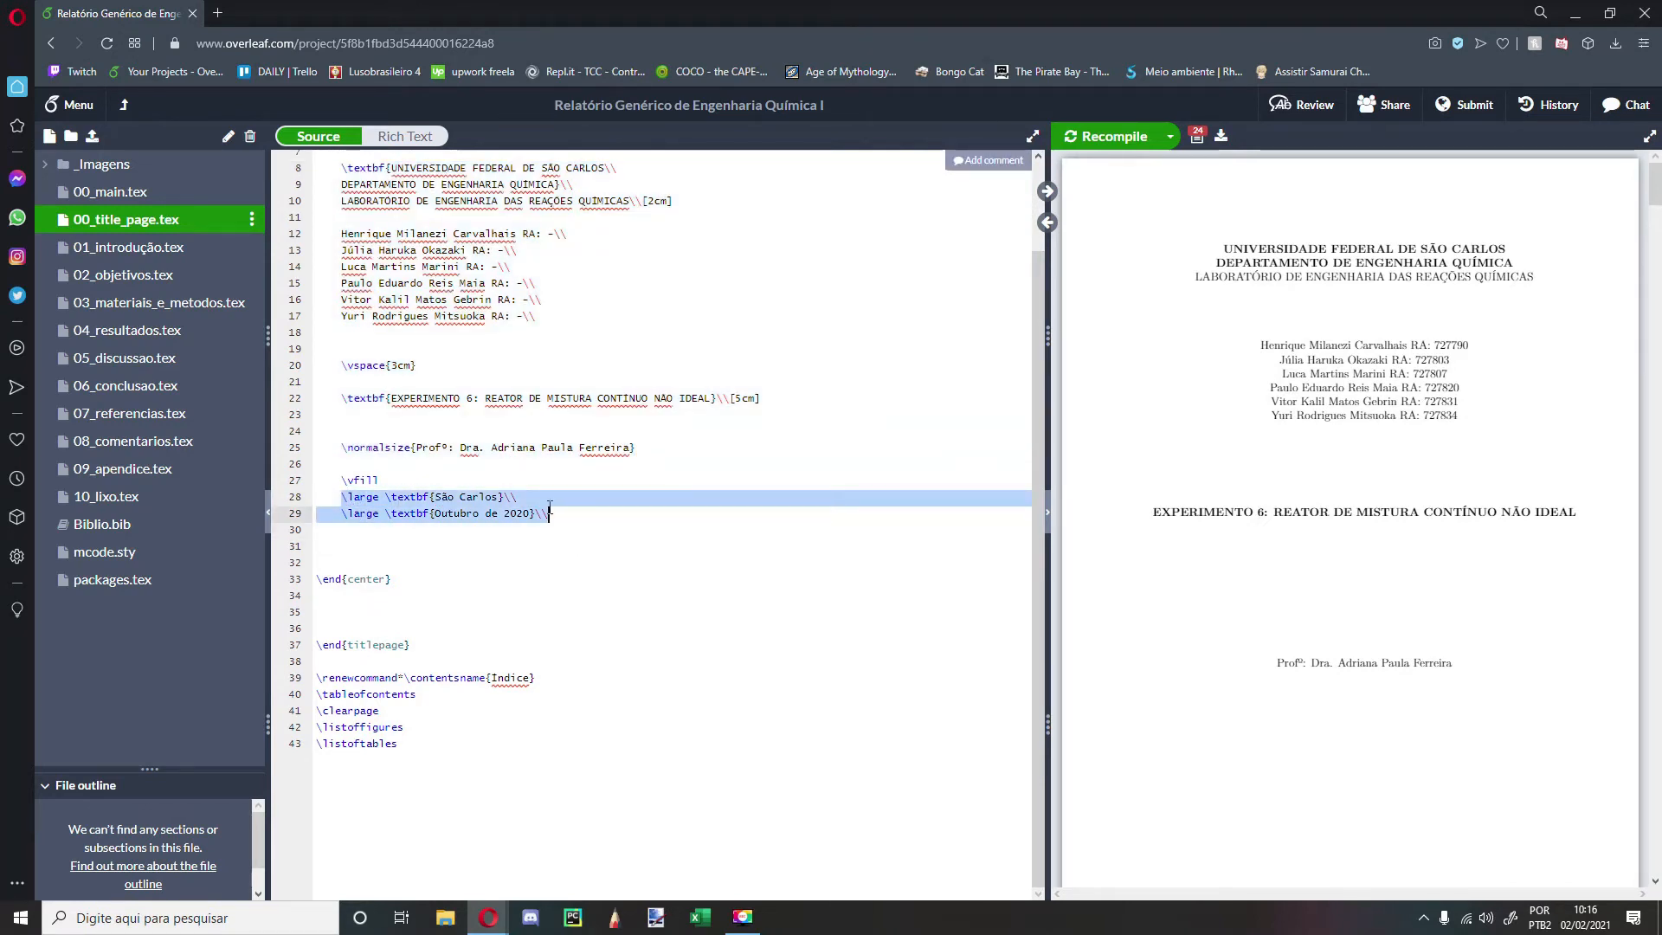
left_click_drag(635, 447, 319, 166)
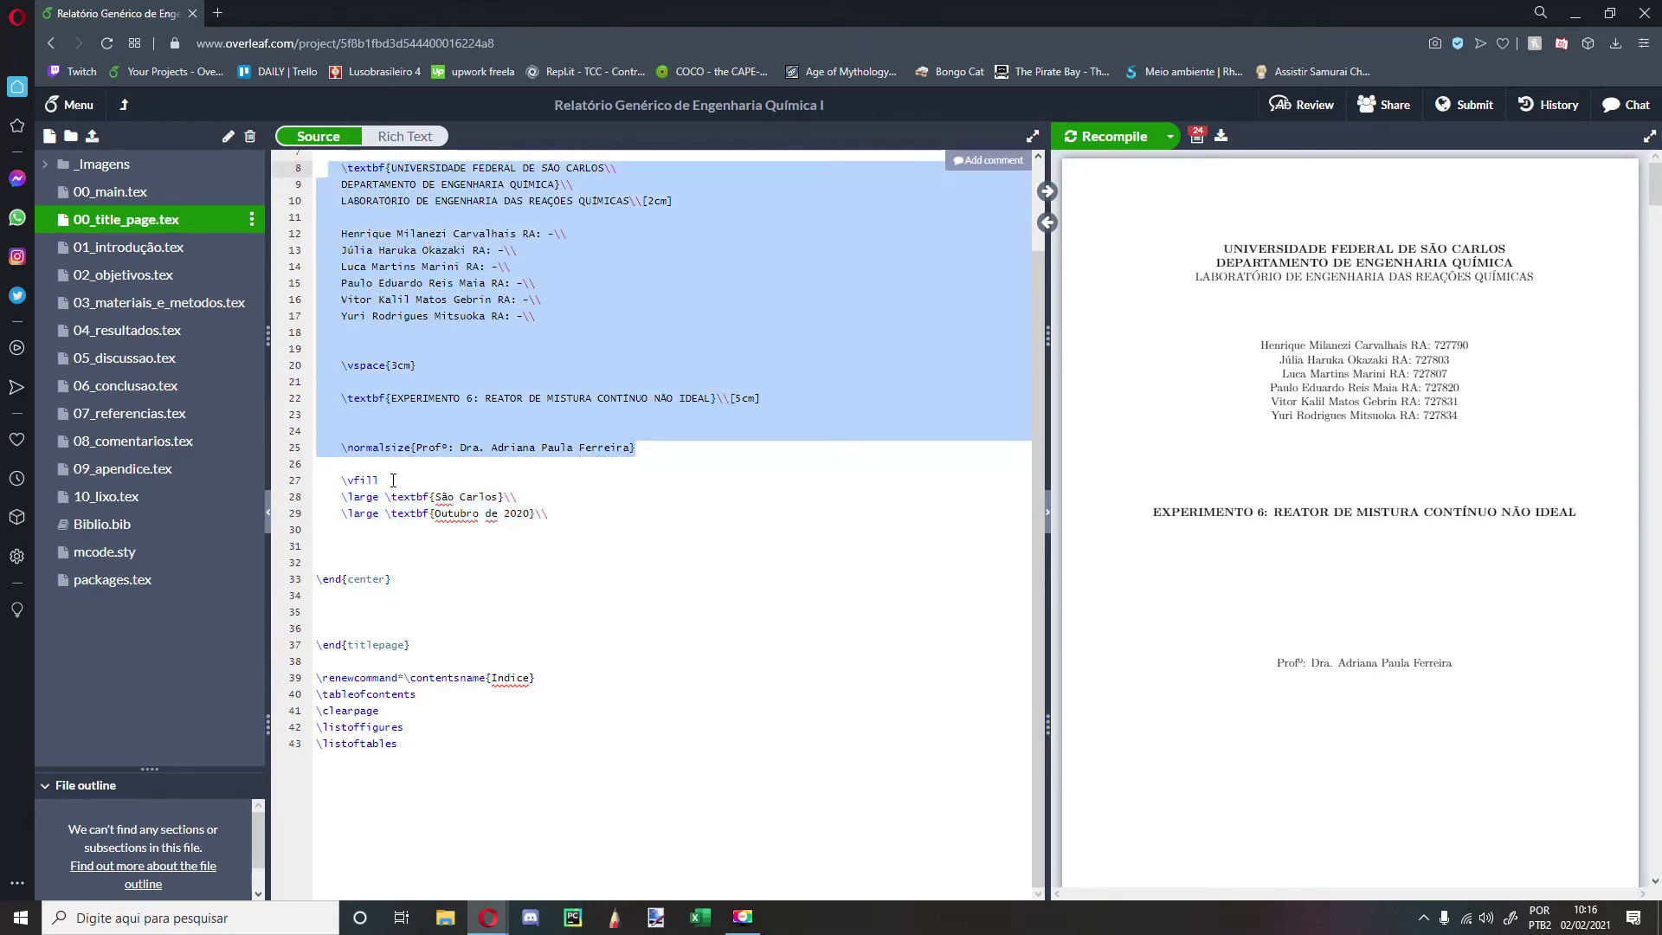
left_click_drag(393, 480, 337, 480)
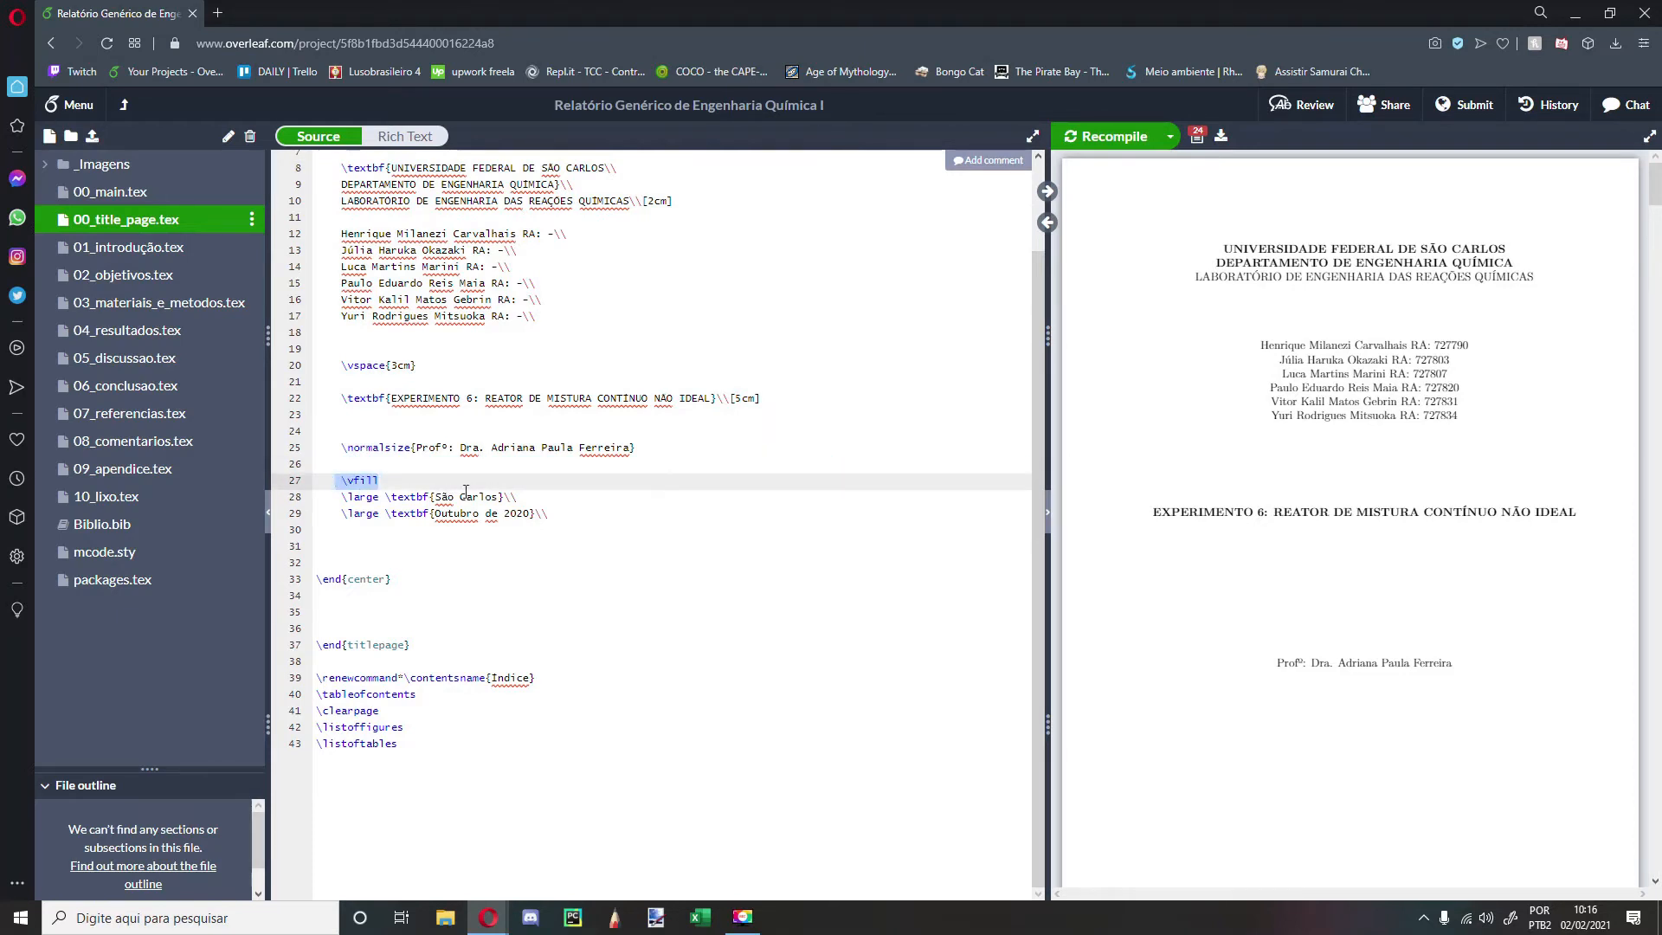
left_click_drag(400, 562, 377, 537)
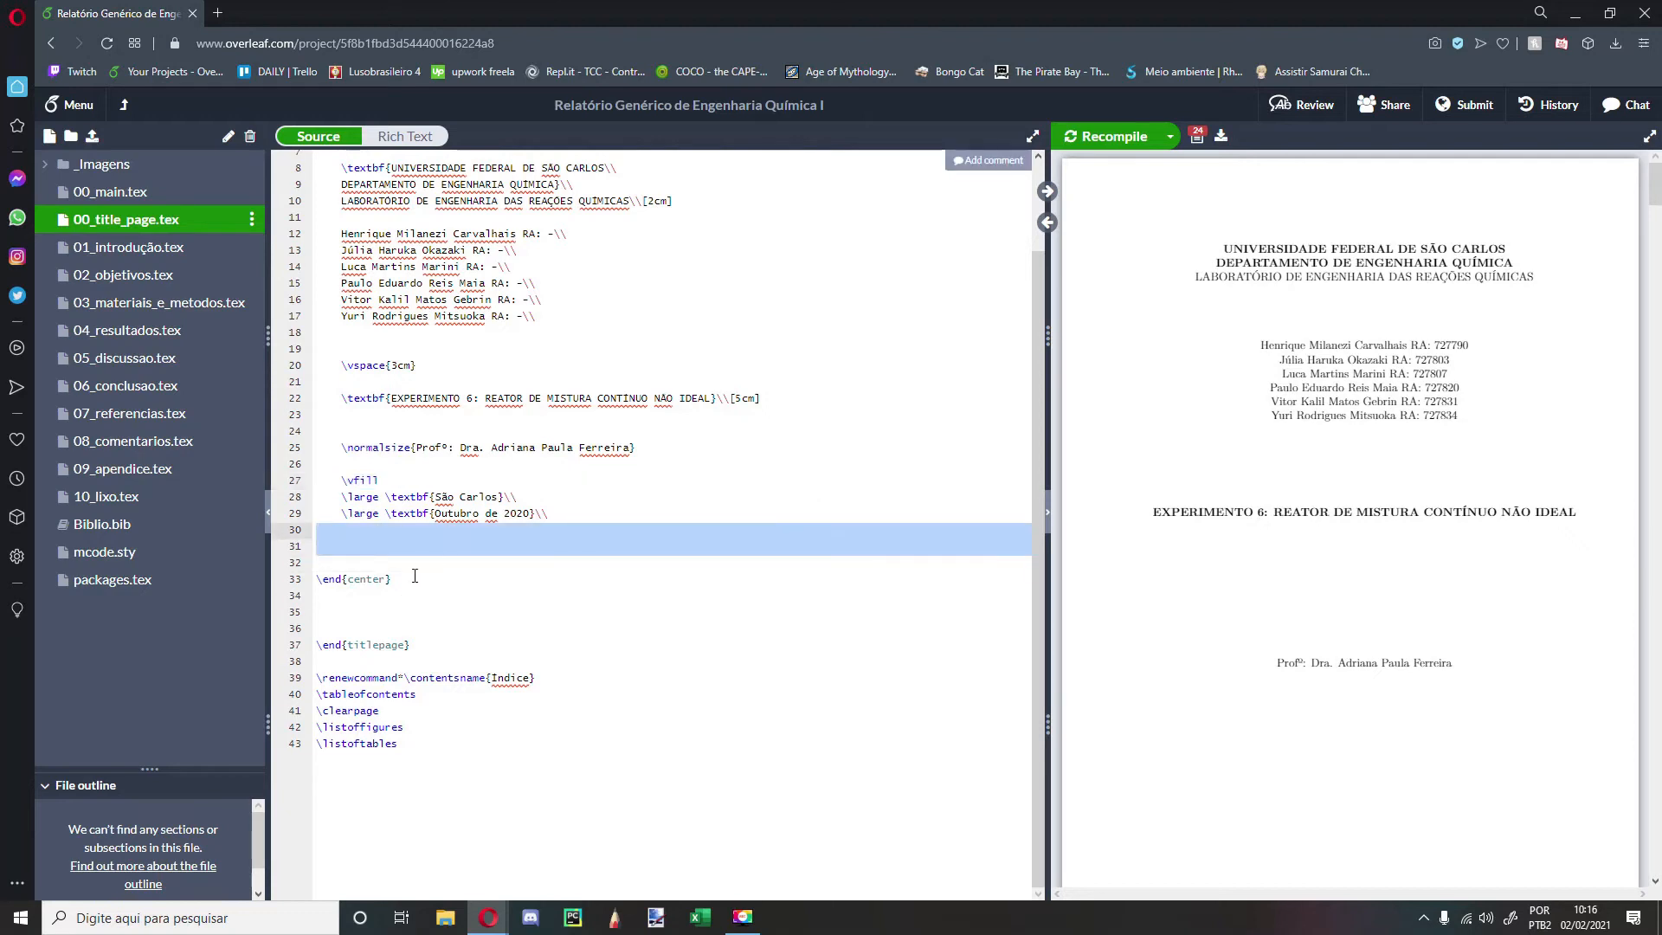
left_click(380, 611)
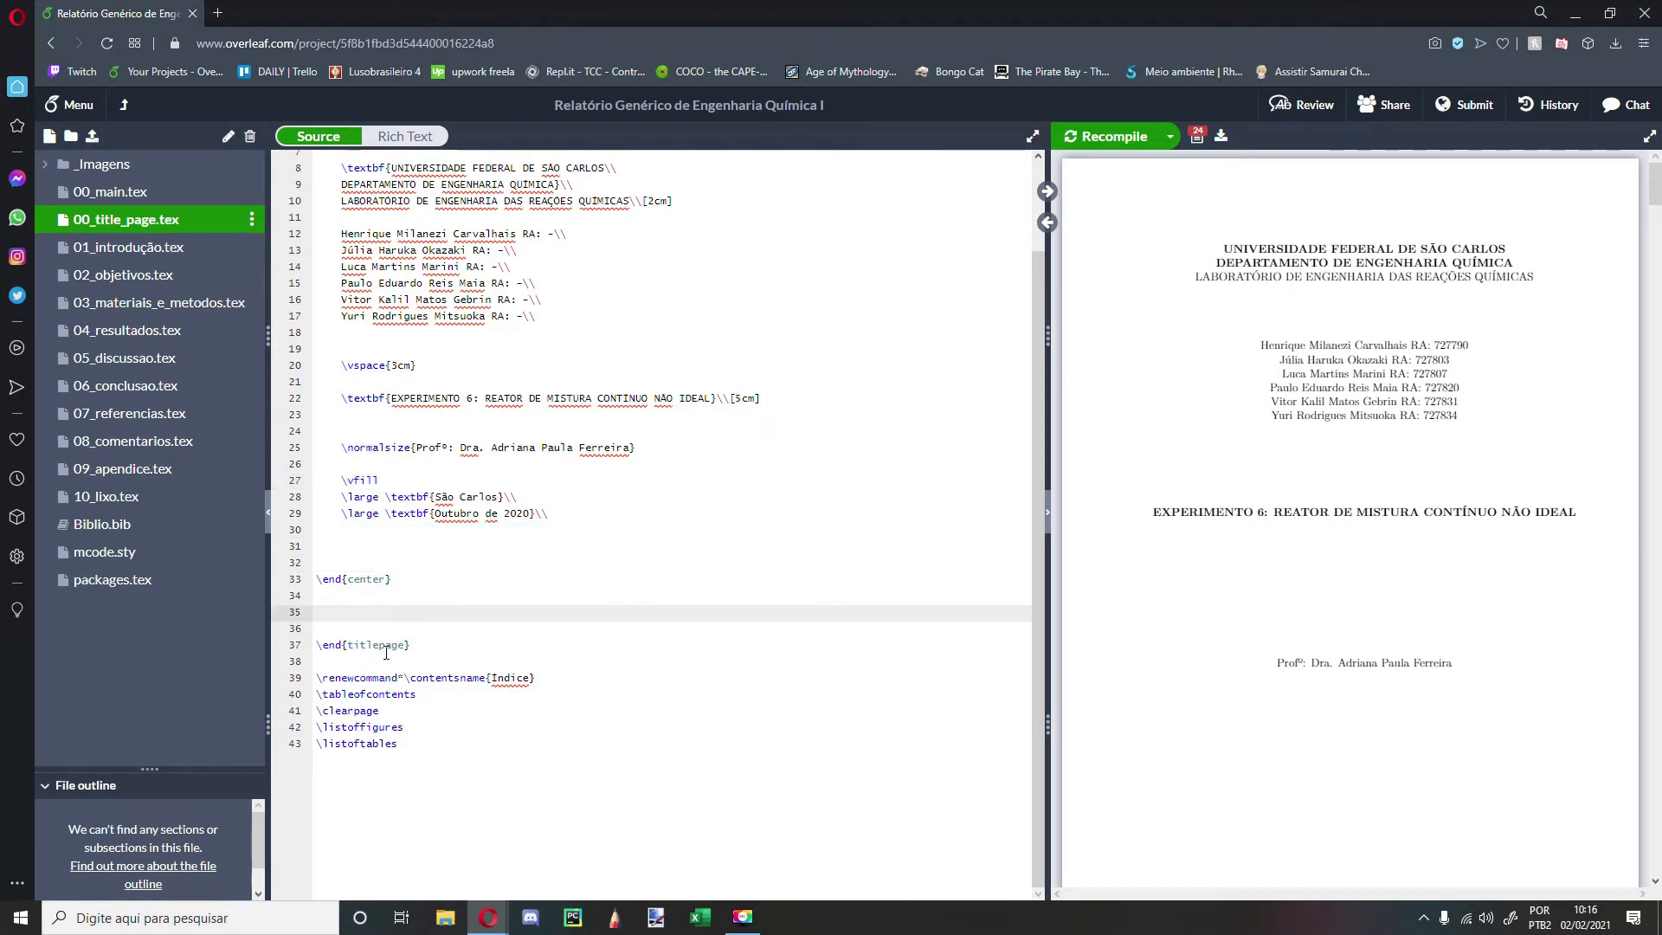
Step: Insert two blank lines between \end{titlepage} and the \renewcommand line that sets the contents name
scroll(386, 652, "down", 2)
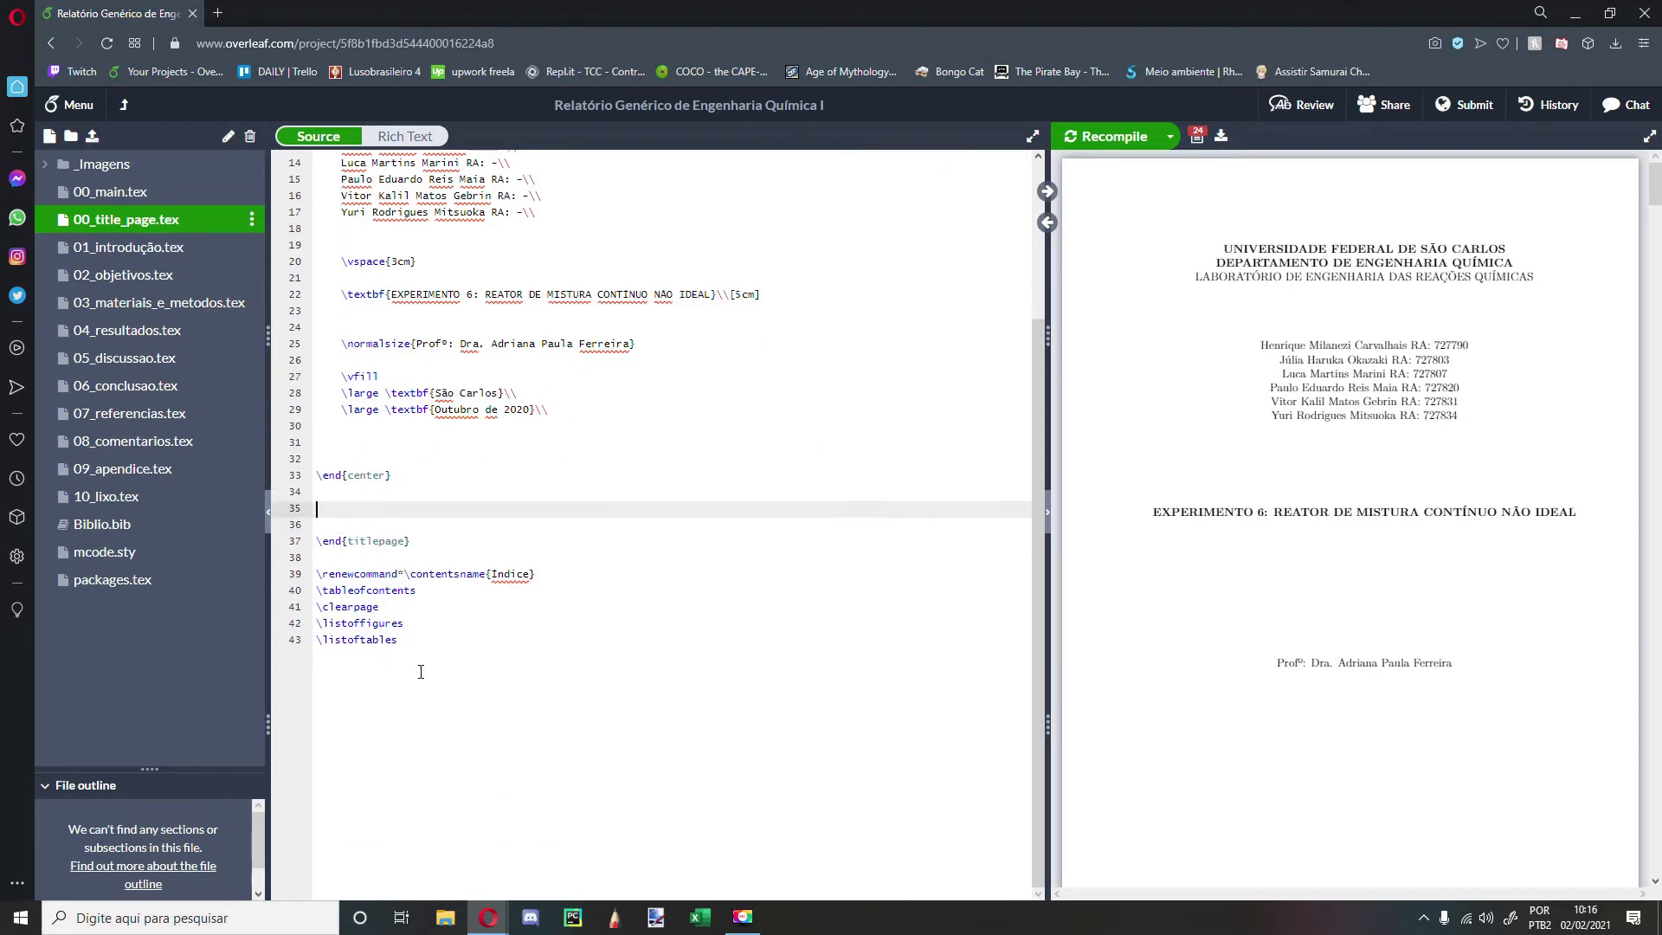
left_click(343, 559)
key("Return")
key("Return")
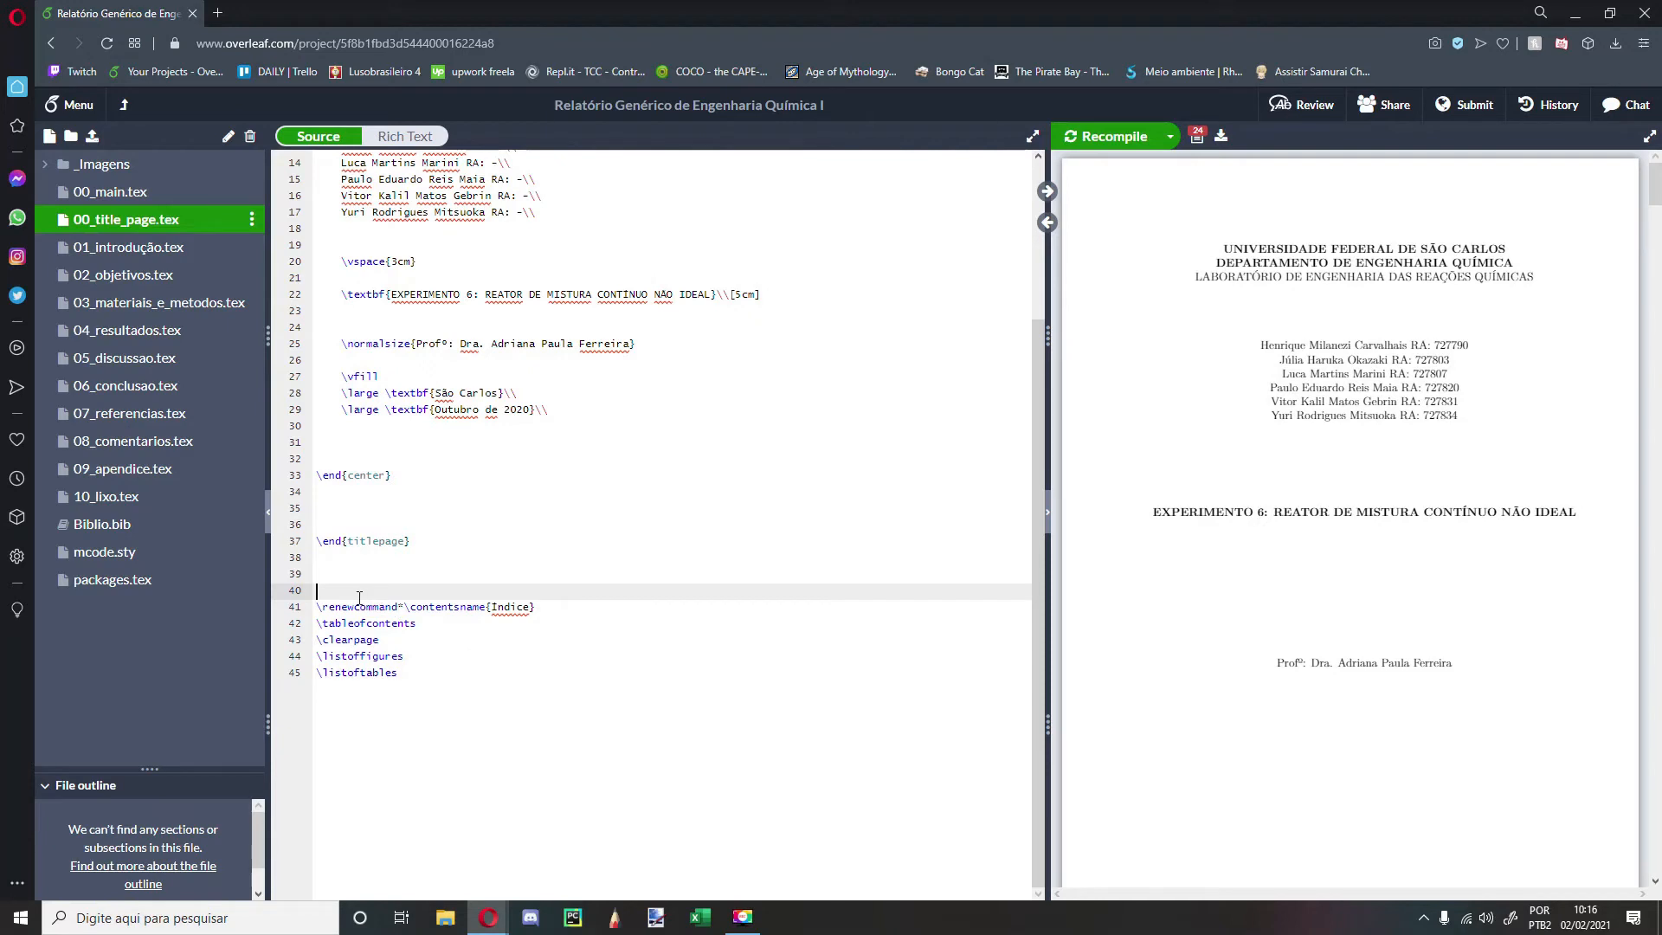
Step: Examine the \renewcommand and \tableofcontents lines alongside the Índice page in the PDF preview
left_click_drag(353, 606, 417, 623)
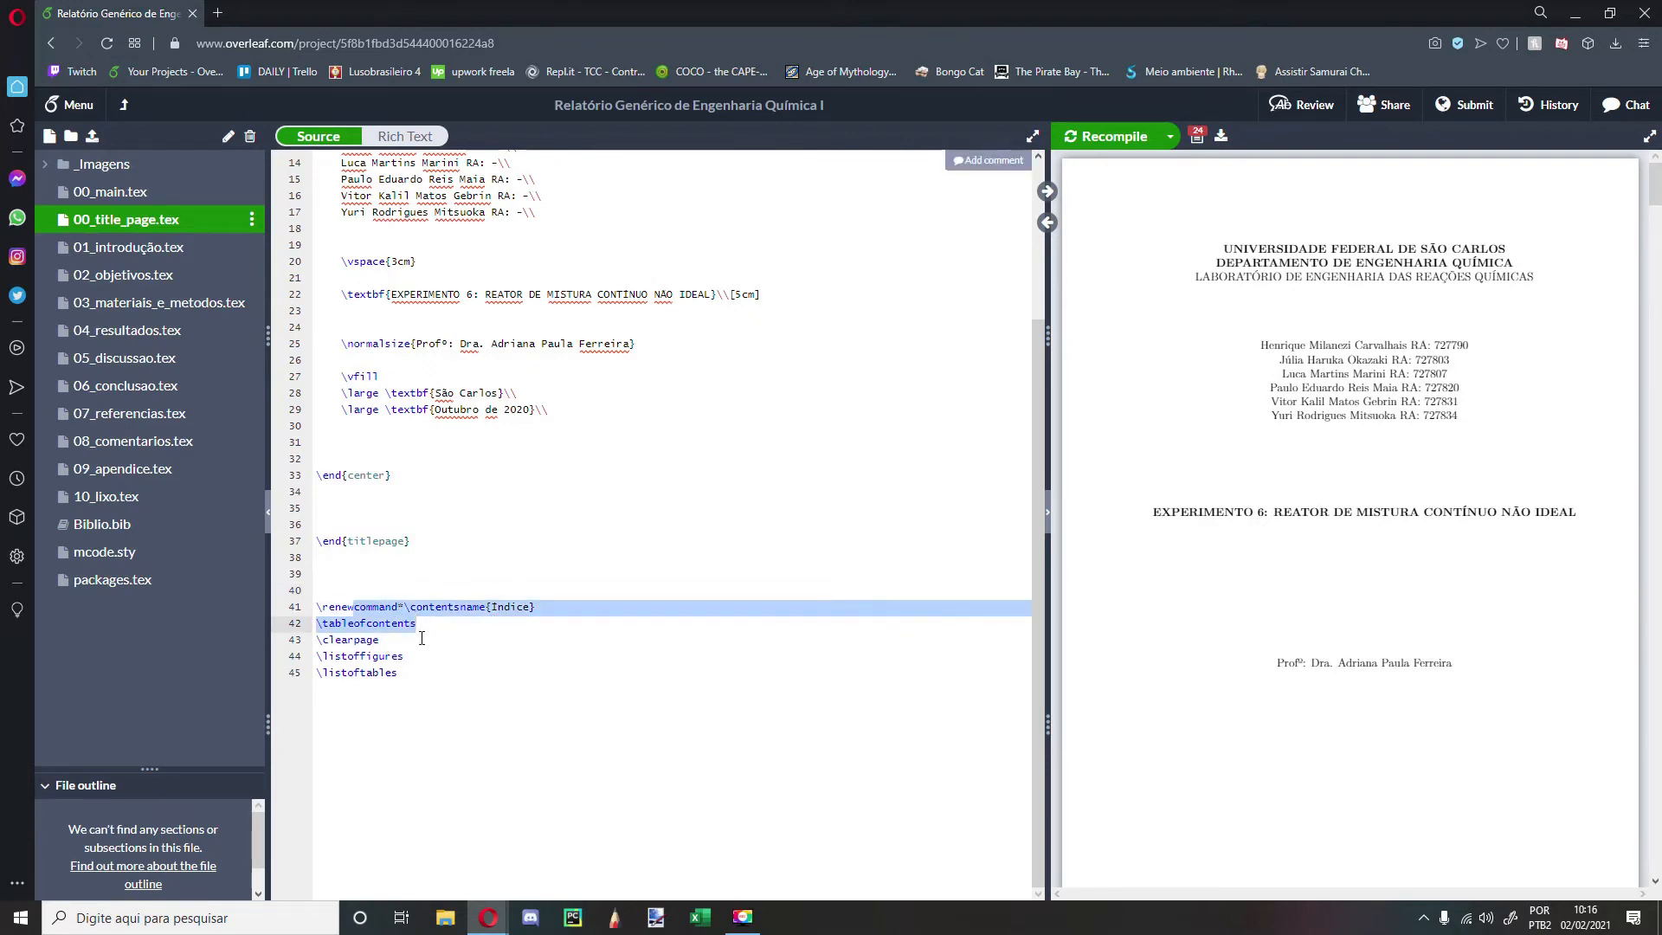
scroll(1182, 557, "down", 5)
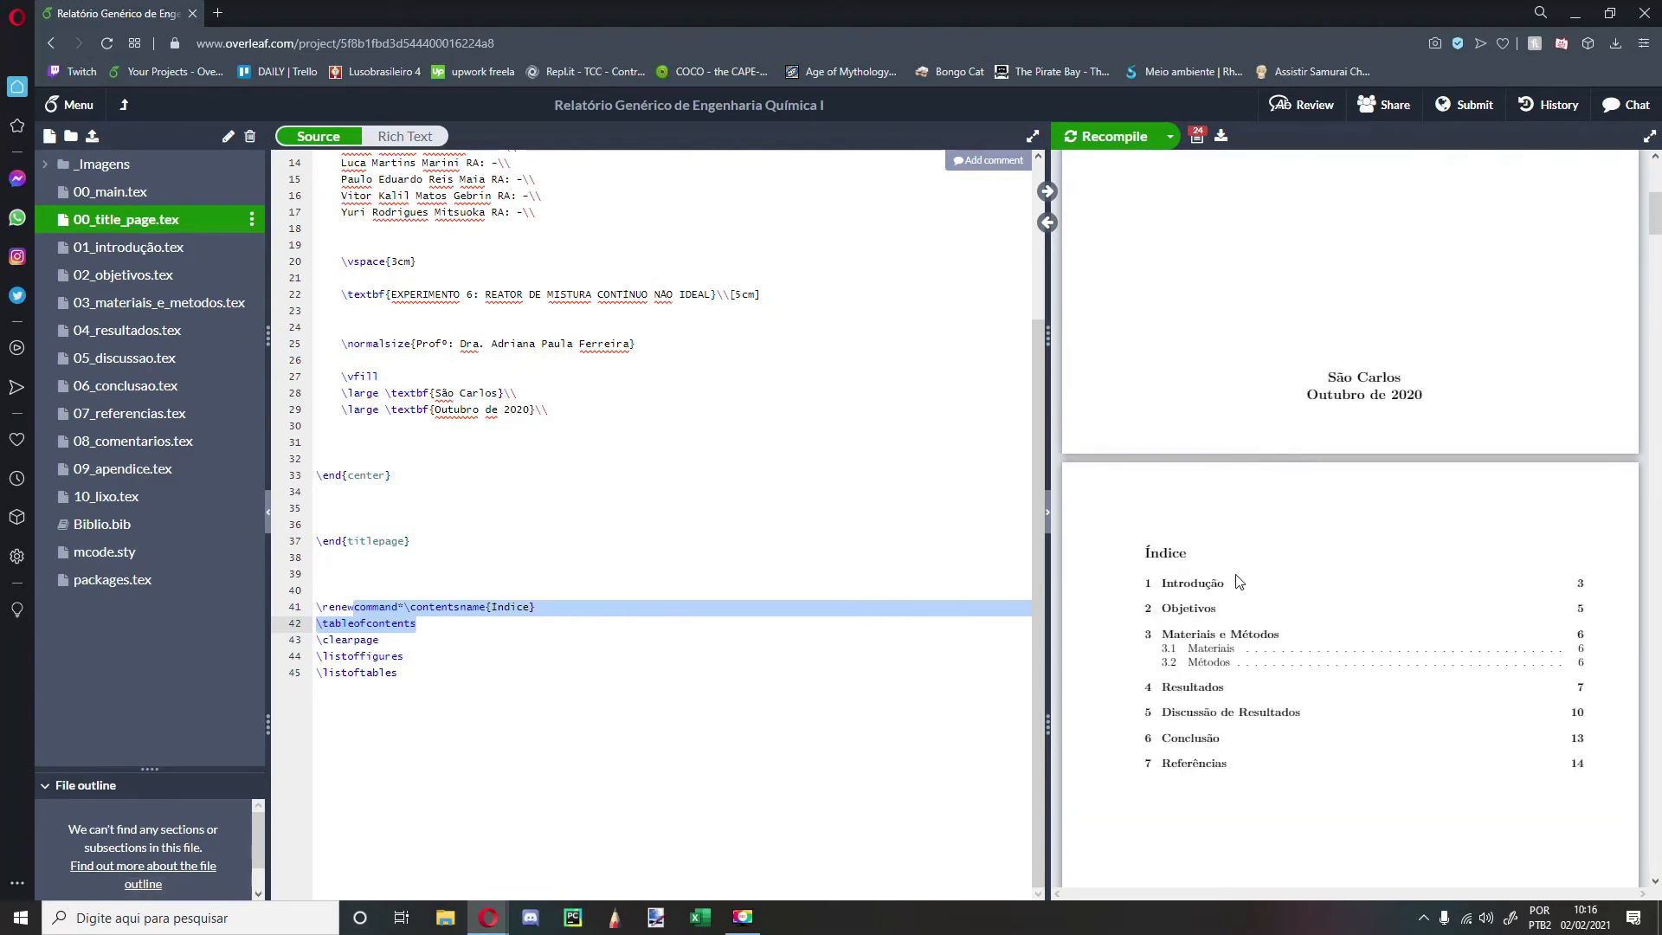
scroll(1237, 597, "down", 1)
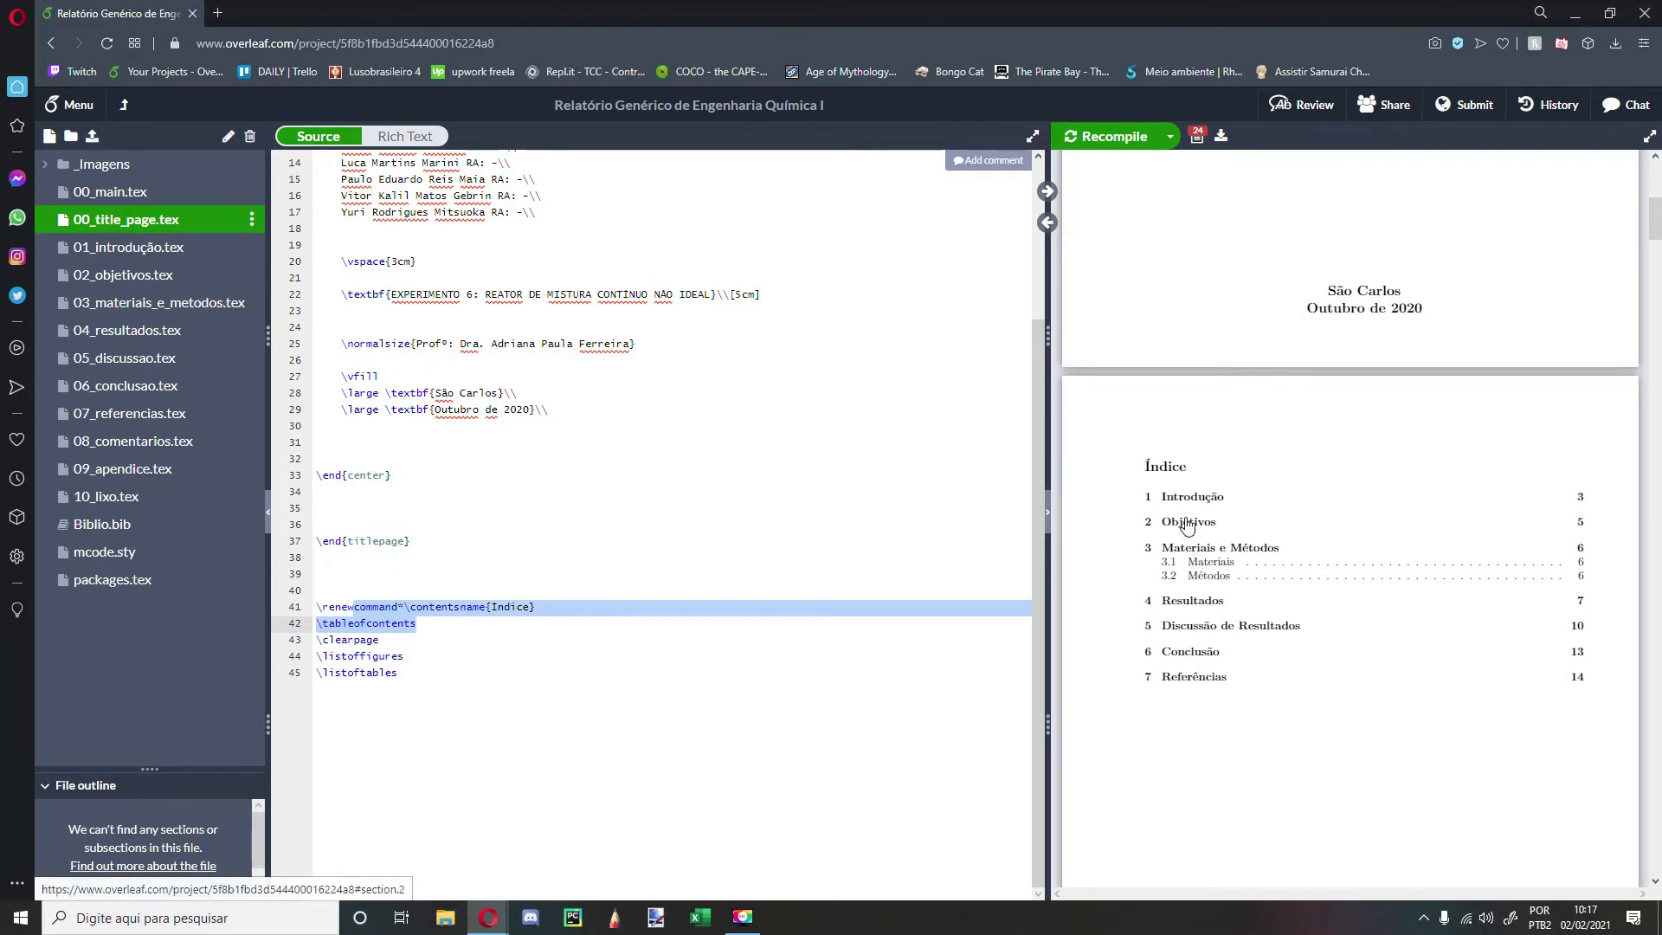
Step: Insert two blank lines between the \tableofcontents and \clearpage commands
left_click(447, 625)
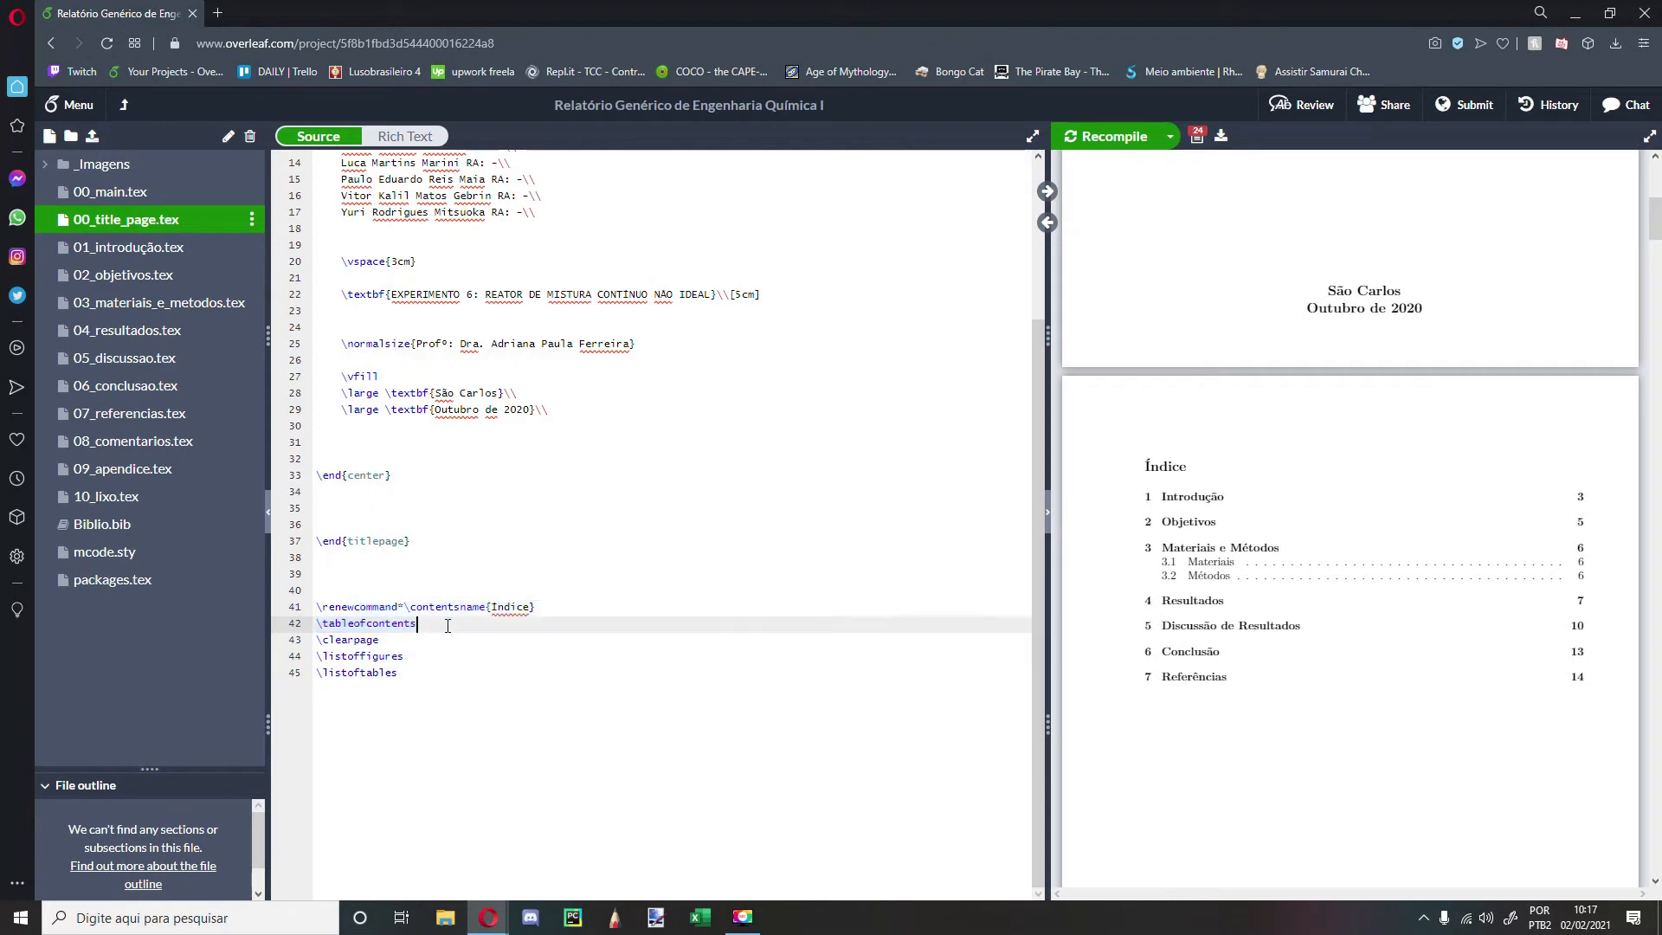
key("Return")
key("Return")
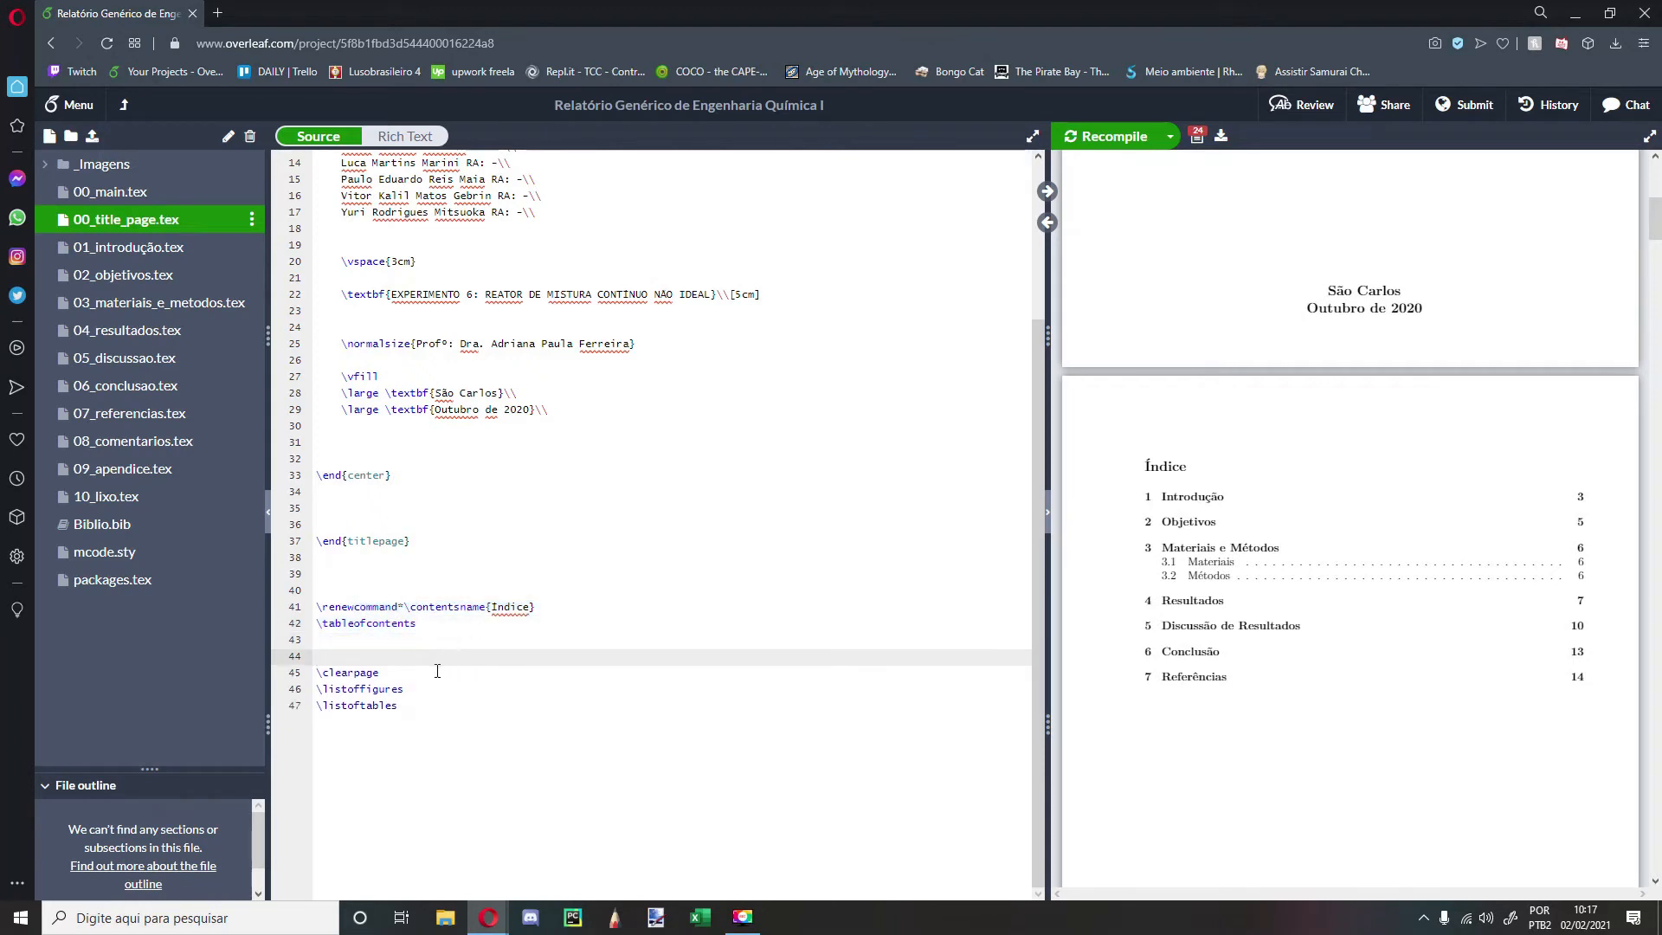
Step: Insert two blank lines between the \clearpage and \listoffigures commands
left_click(437, 671)
key("Return")
key("Return")
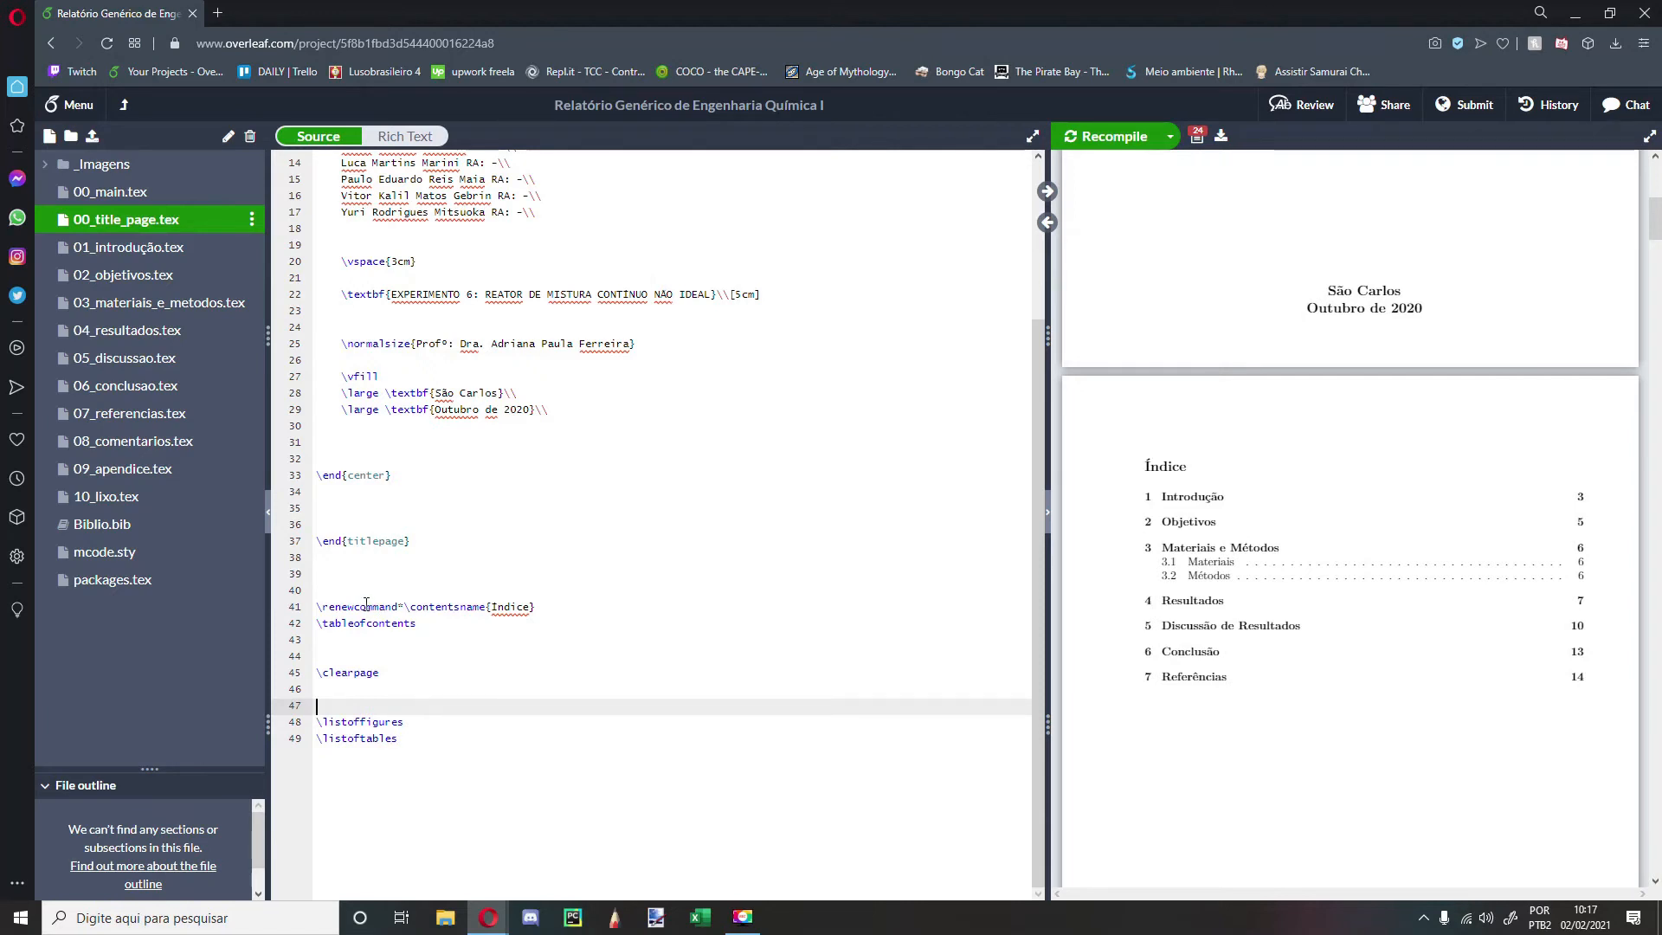
Step: Examine how \clearpage moves the figure and table lists to a new page after the Índice in the PDF preview
left_click_drag(366, 606, 392, 607)
left_click_drag(355, 672, 373, 674)
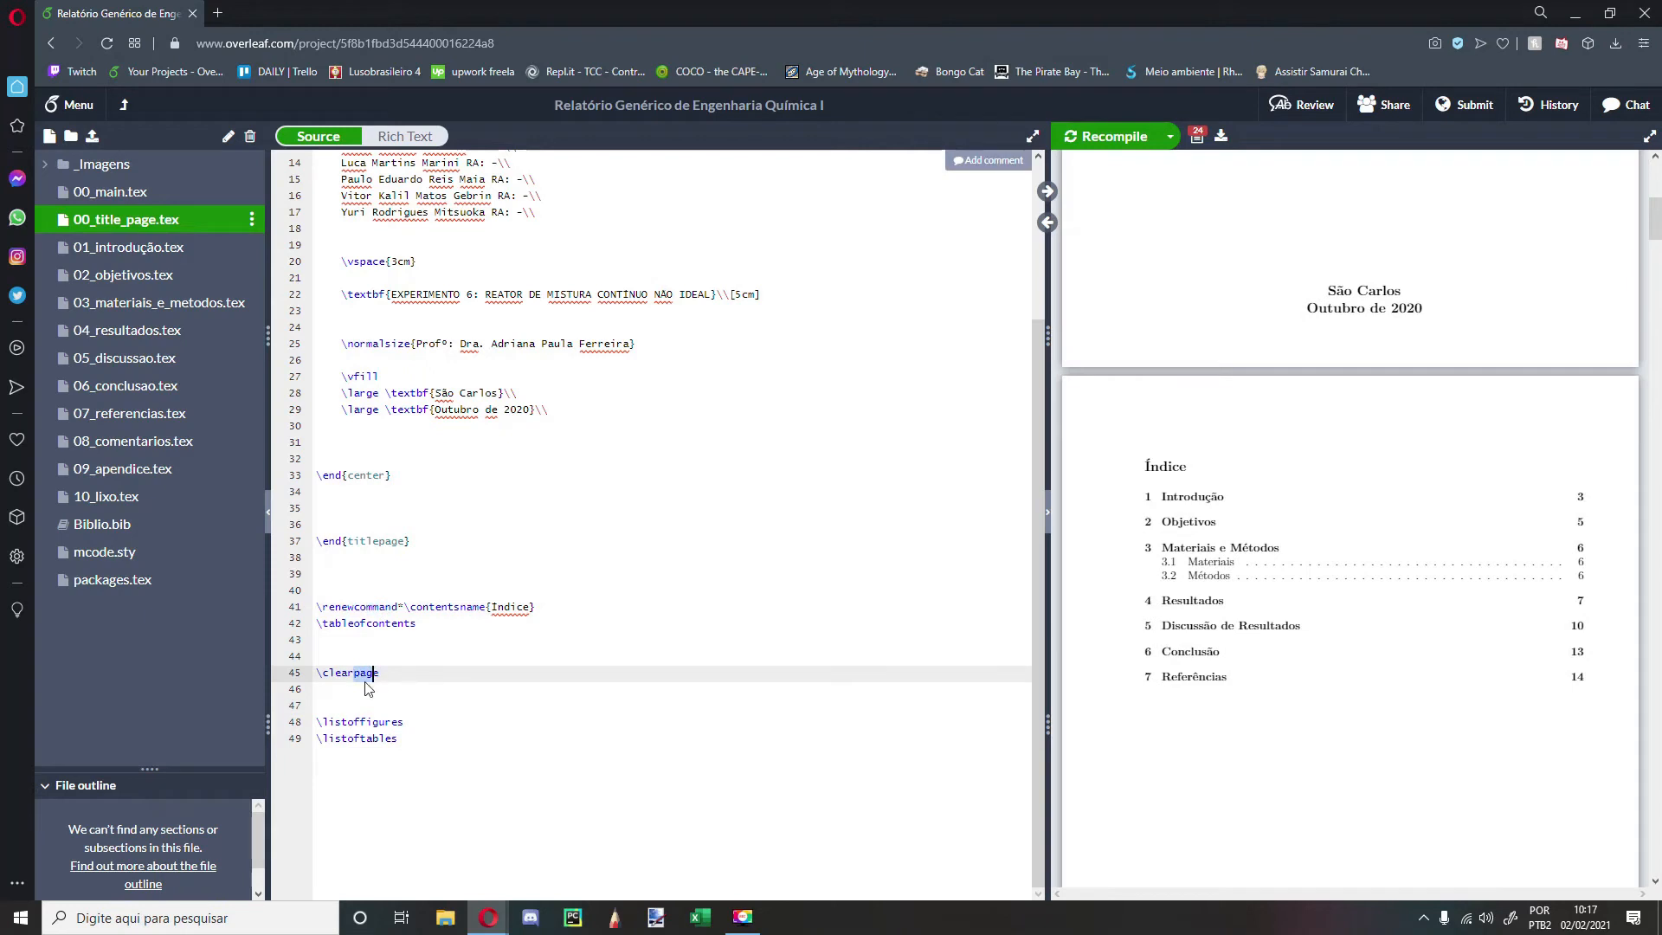
left_click(336, 706)
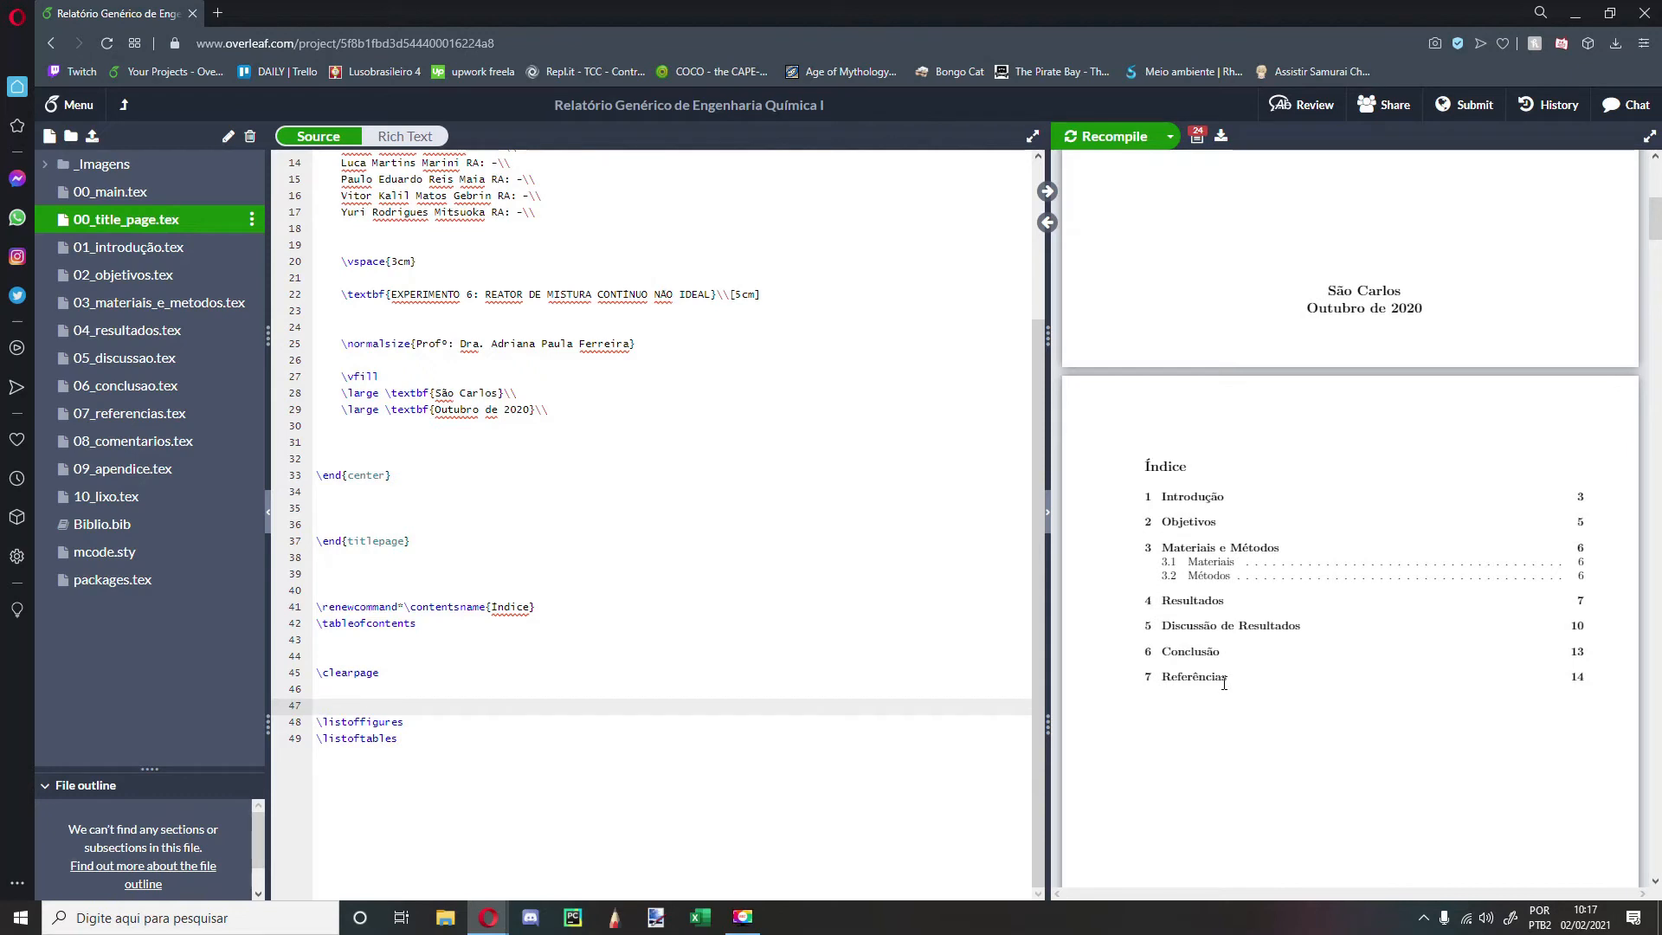
scroll(1341, 614, "down", 4)
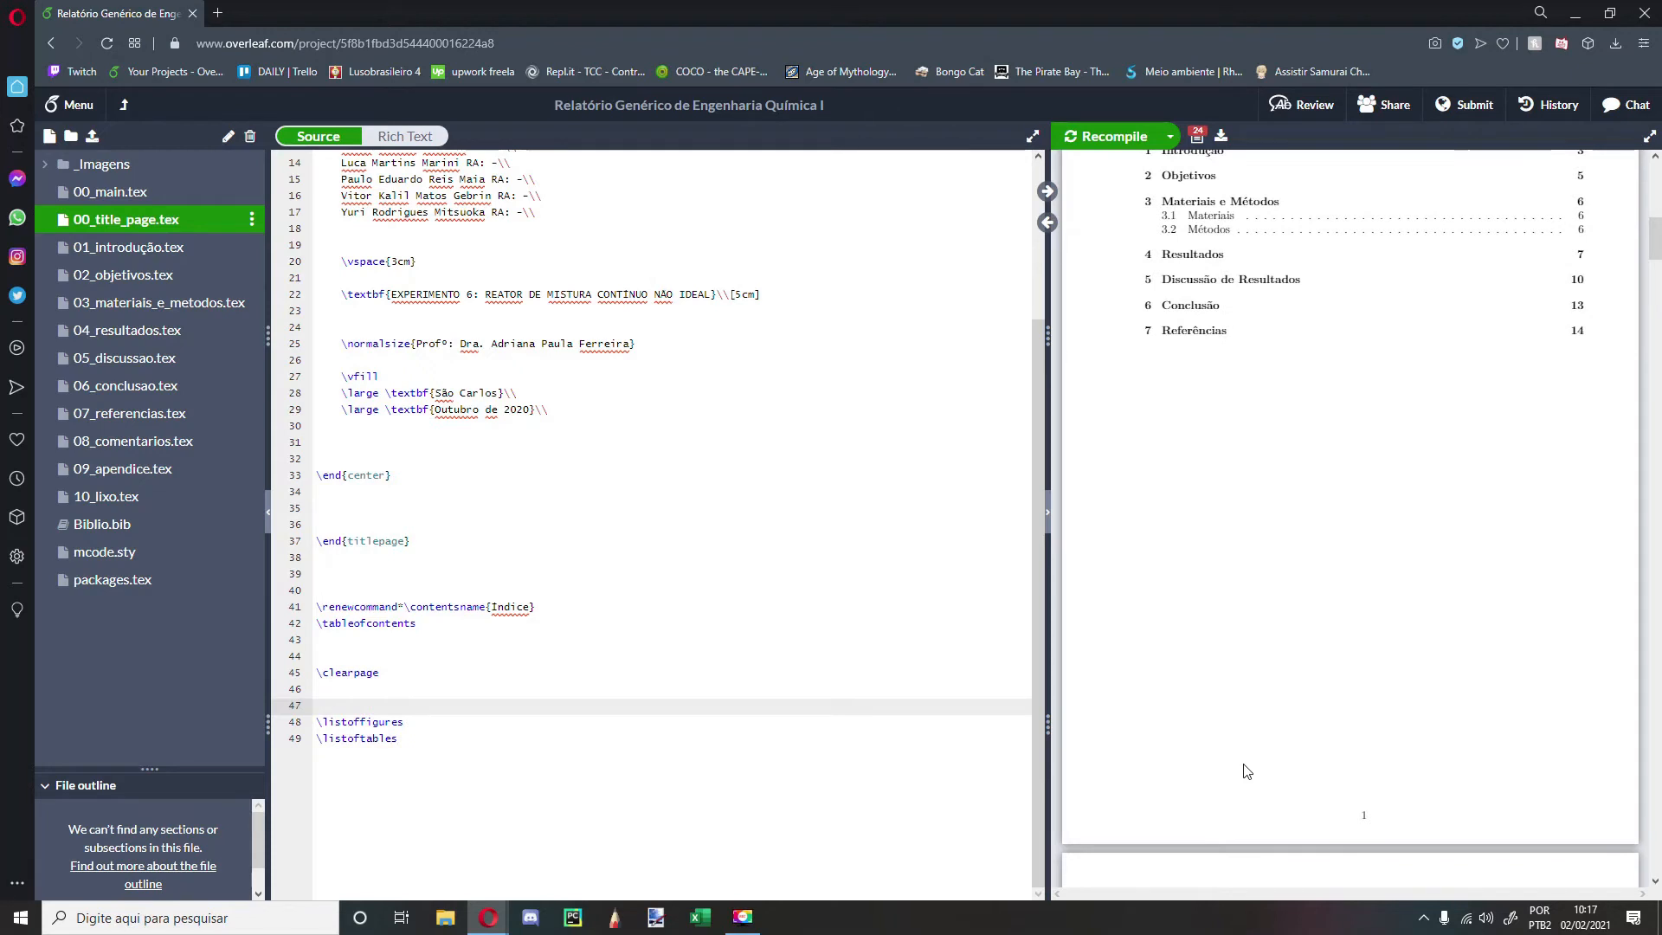
scroll(1247, 770, "down", 4)
scroll(1246, 770, "down", 2)
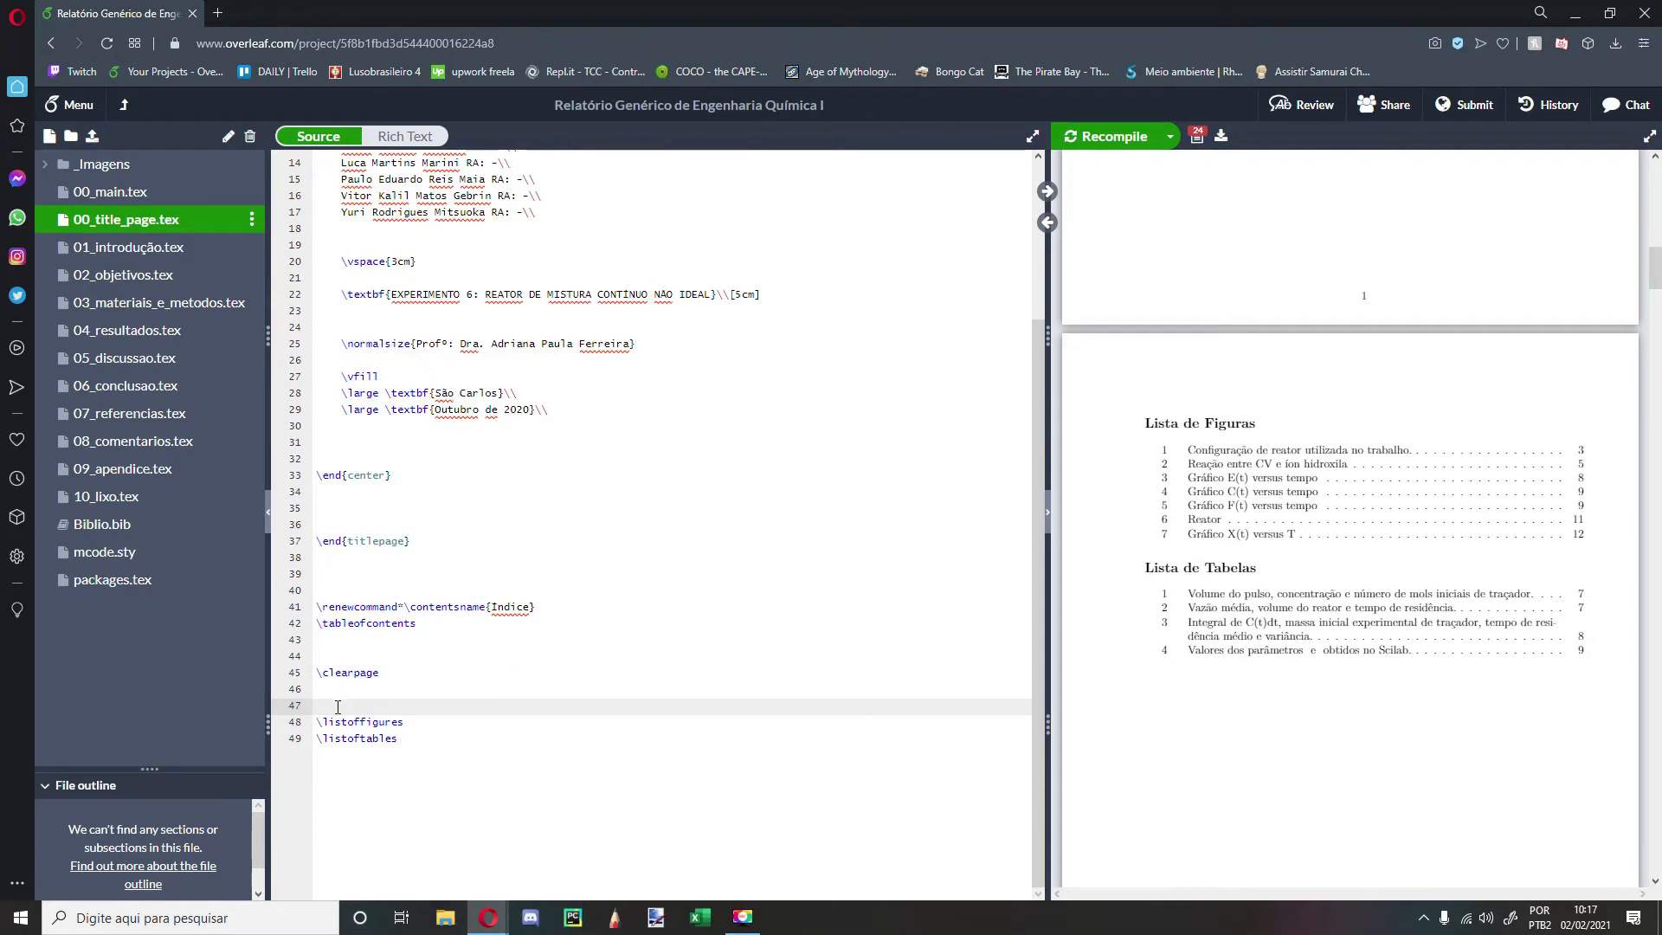
Step: Remove the two blank lines between the \clearpage and \listoffigures commands
key("BackSpace")
key("BackSpace")
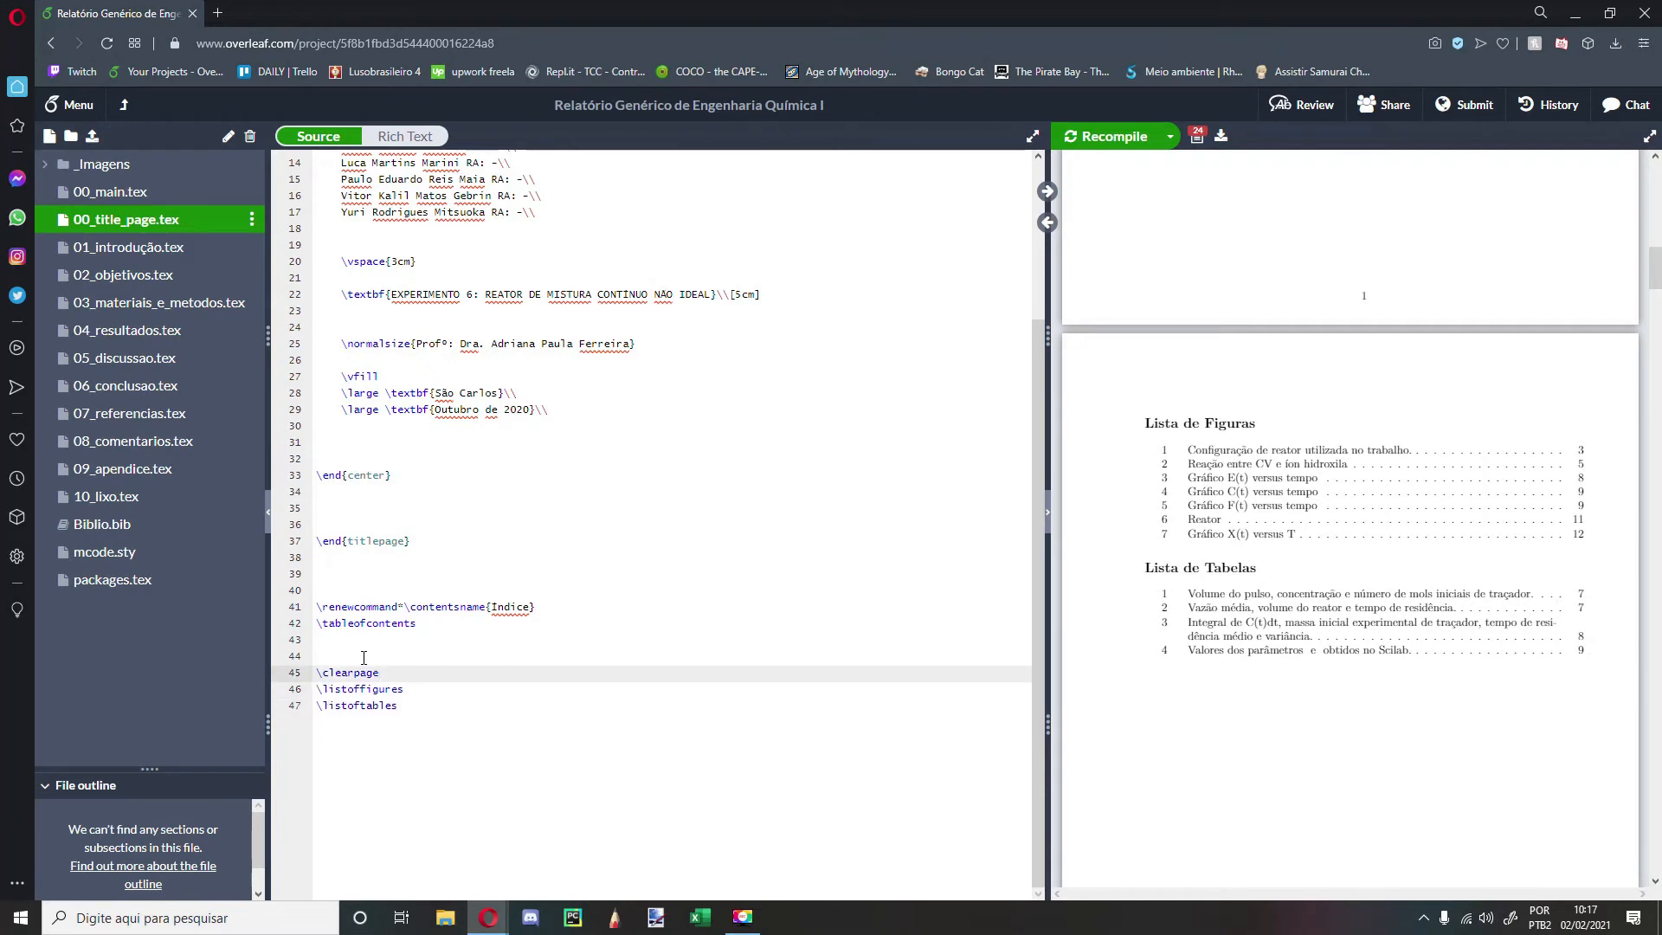
Step: Review the heading and student list in the title page code against the title page of the PDF preview
scroll(342, 655, "up", 3)
scroll(440, 582, "up", 1)
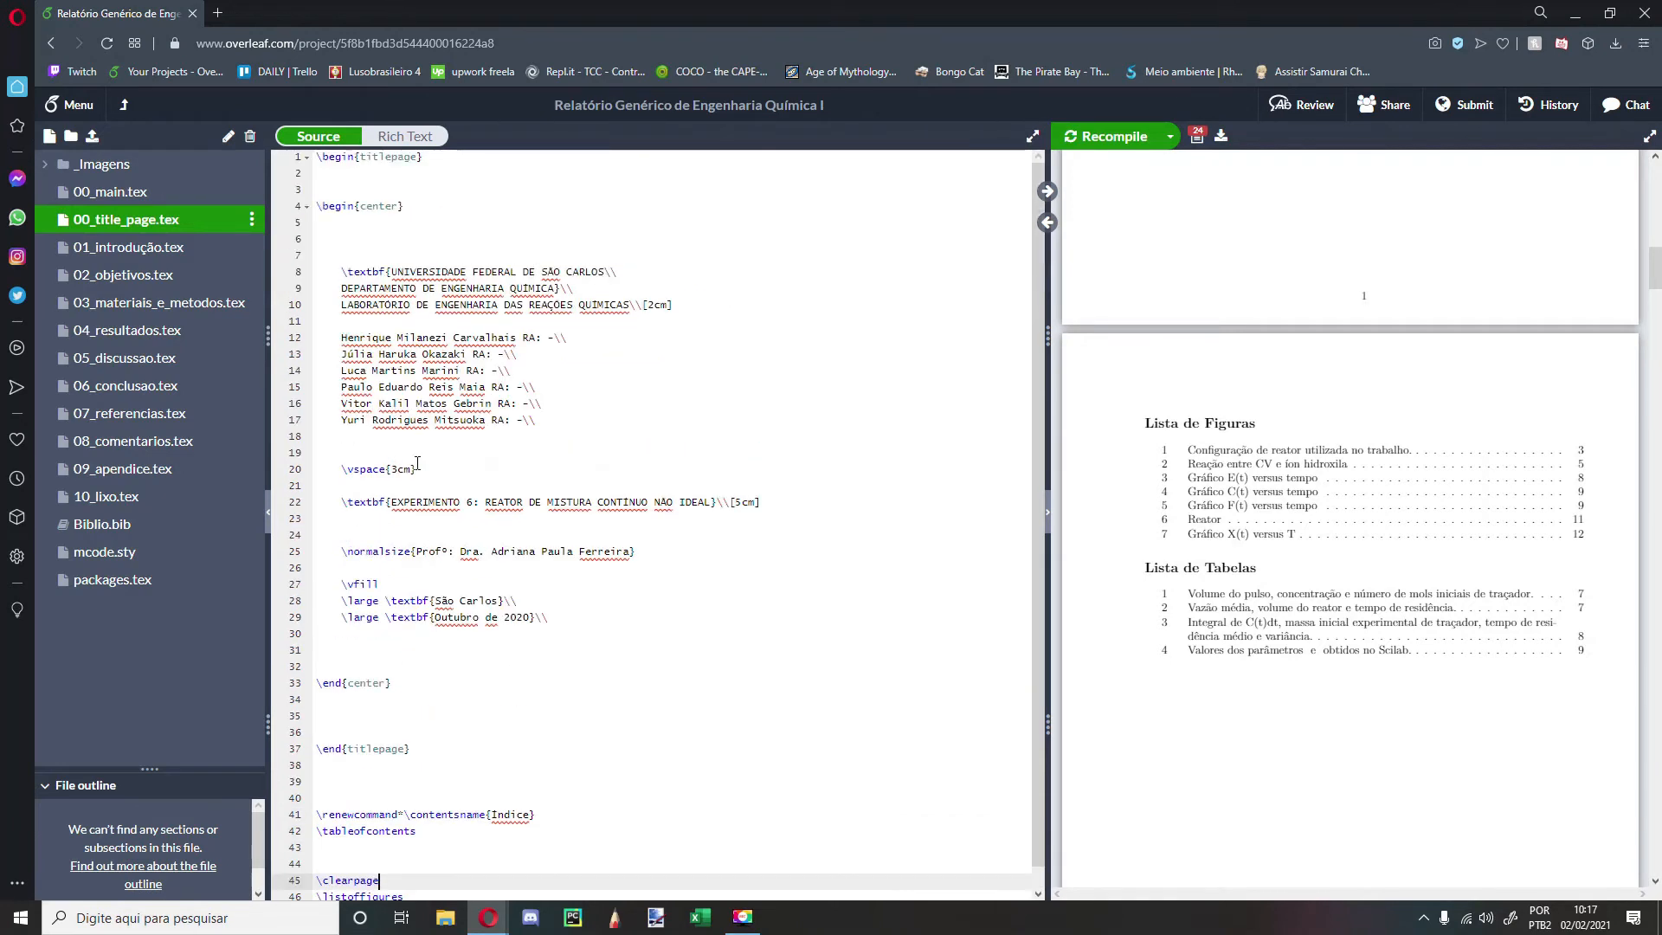
left_click_drag(391, 275, 510, 404)
left_click(479, 371)
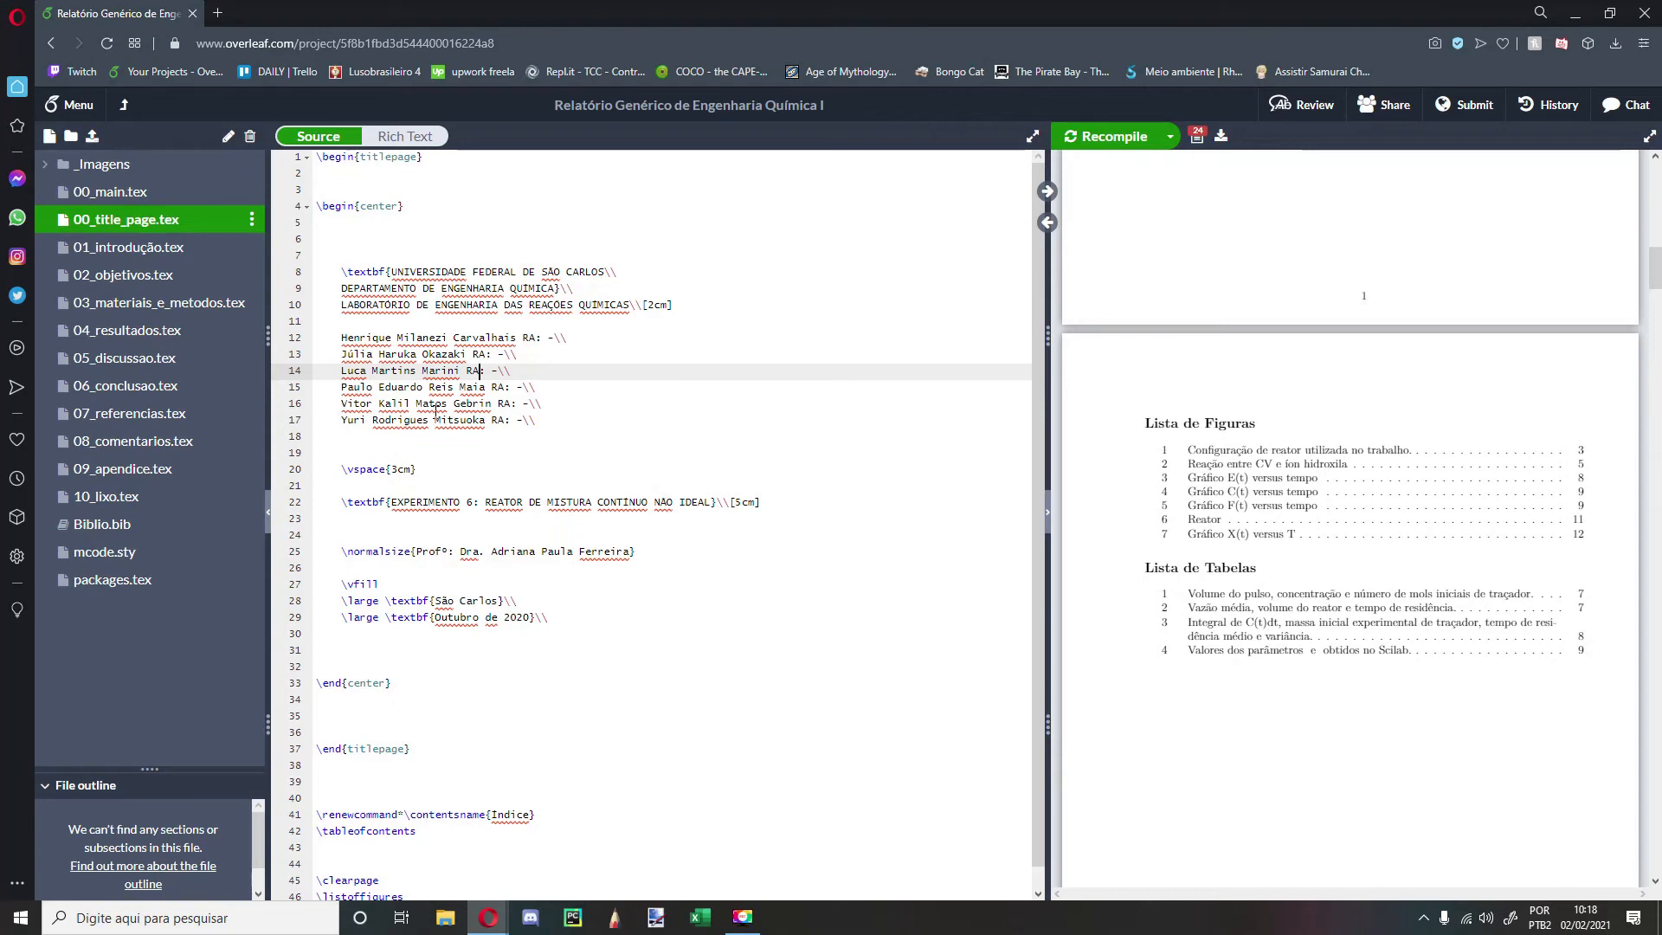
scroll(1173, 594, "up", 5)
scroll(1173, 593, "up", 8)
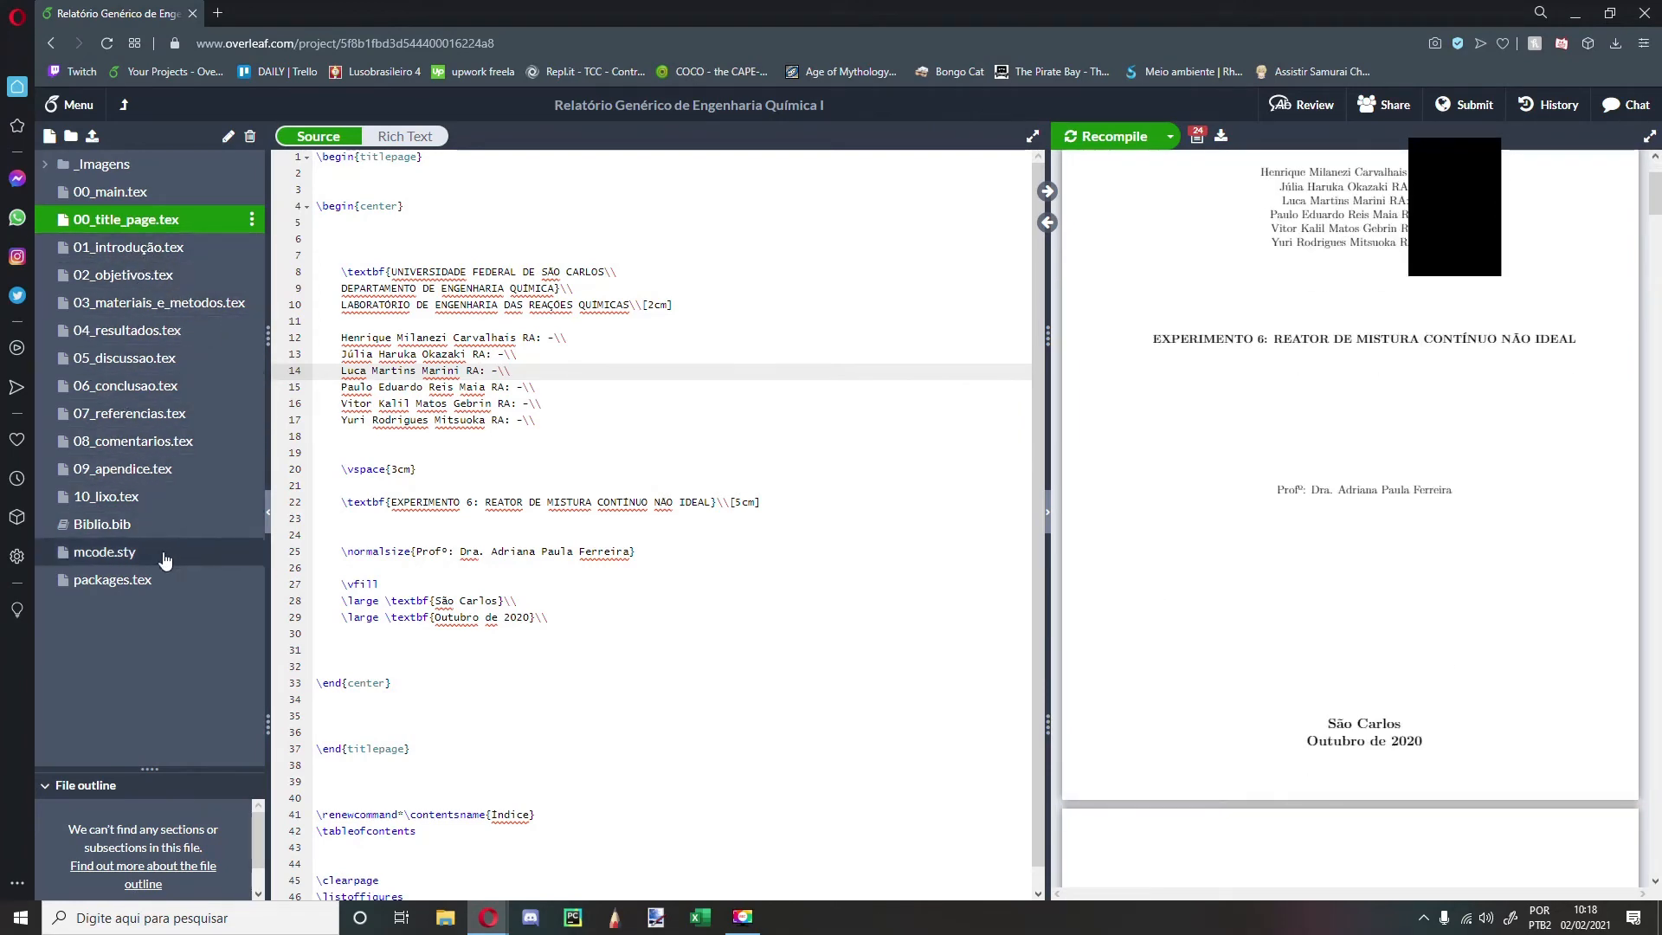
Step: Open packages.tex and examine the babel package with the brazil option, plus the full list of packages
left_click(149, 580)
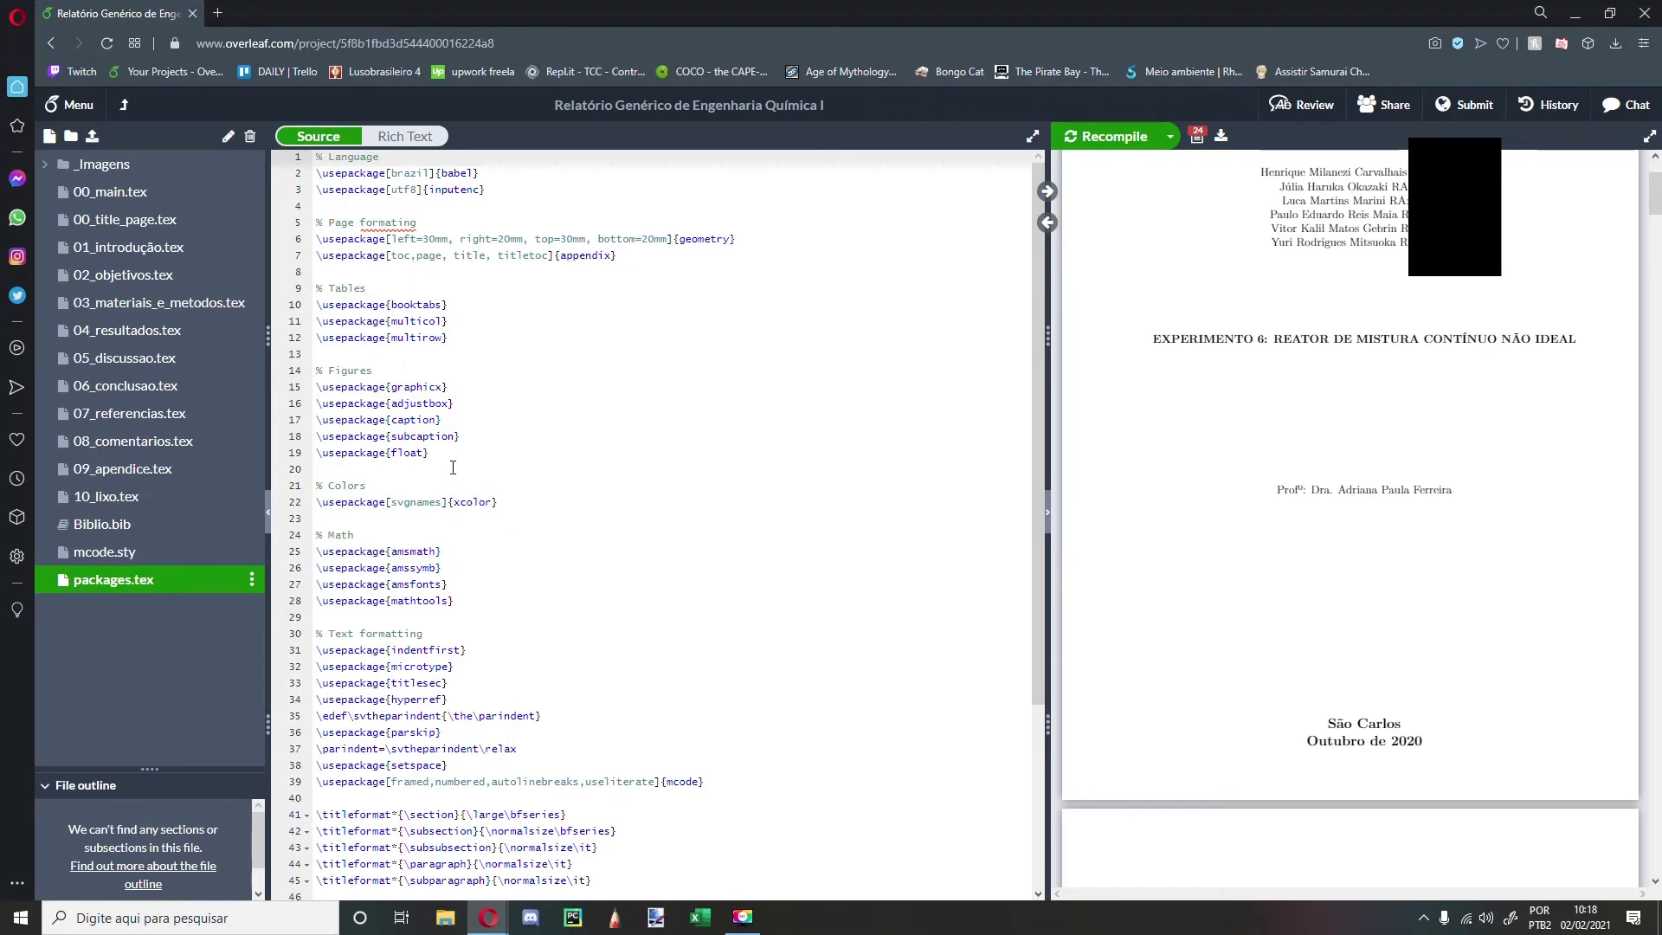
left_click_drag(317, 173, 481, 174)
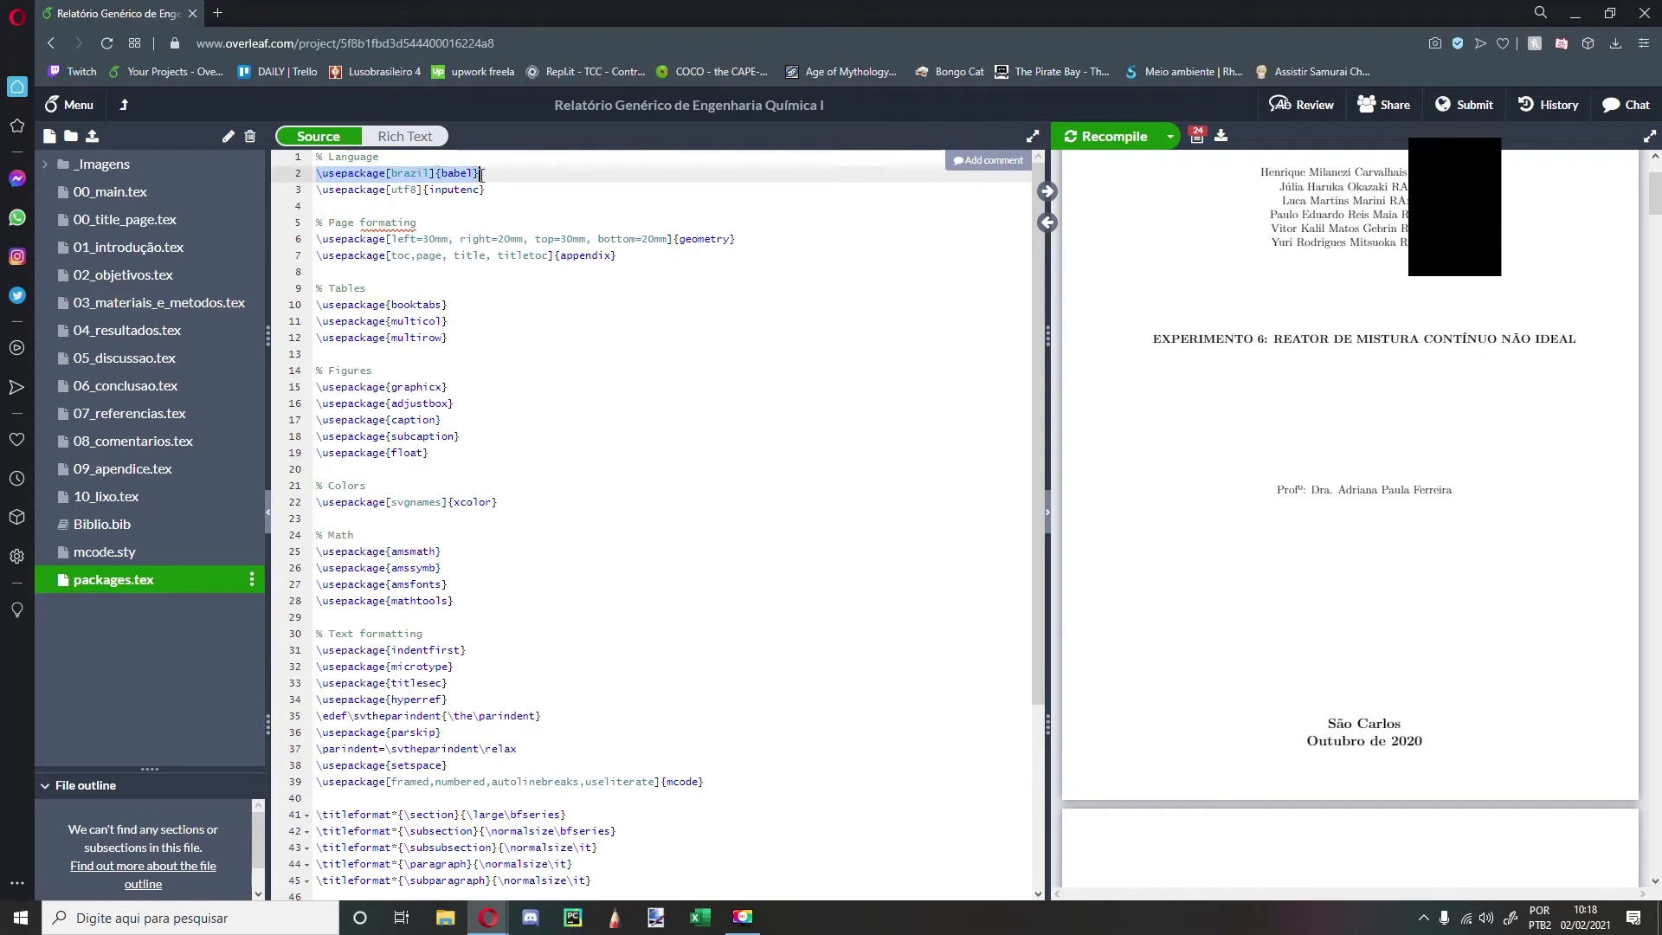
left_click(457, 173)
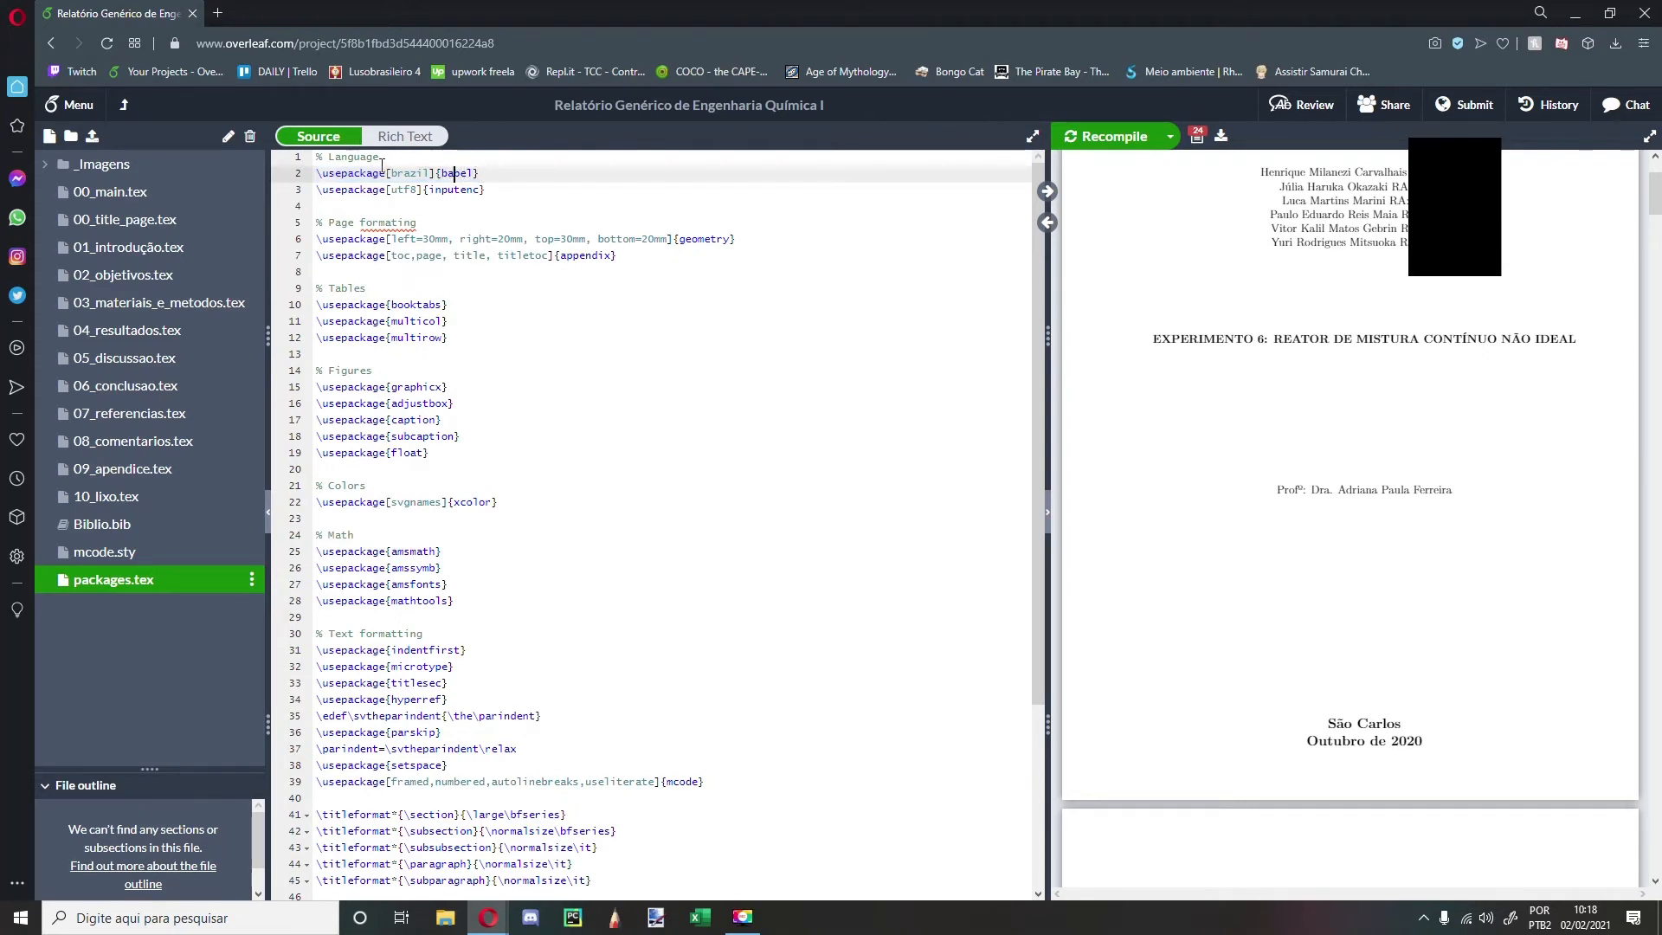
left_click_drag(317, 157, 655, 706)
scroll(579, 605, "down", 2)
scroll(656, 709, "down", 3)
scroll(655, 705, "down", 2)
scroll(598, 622, "up", 7)
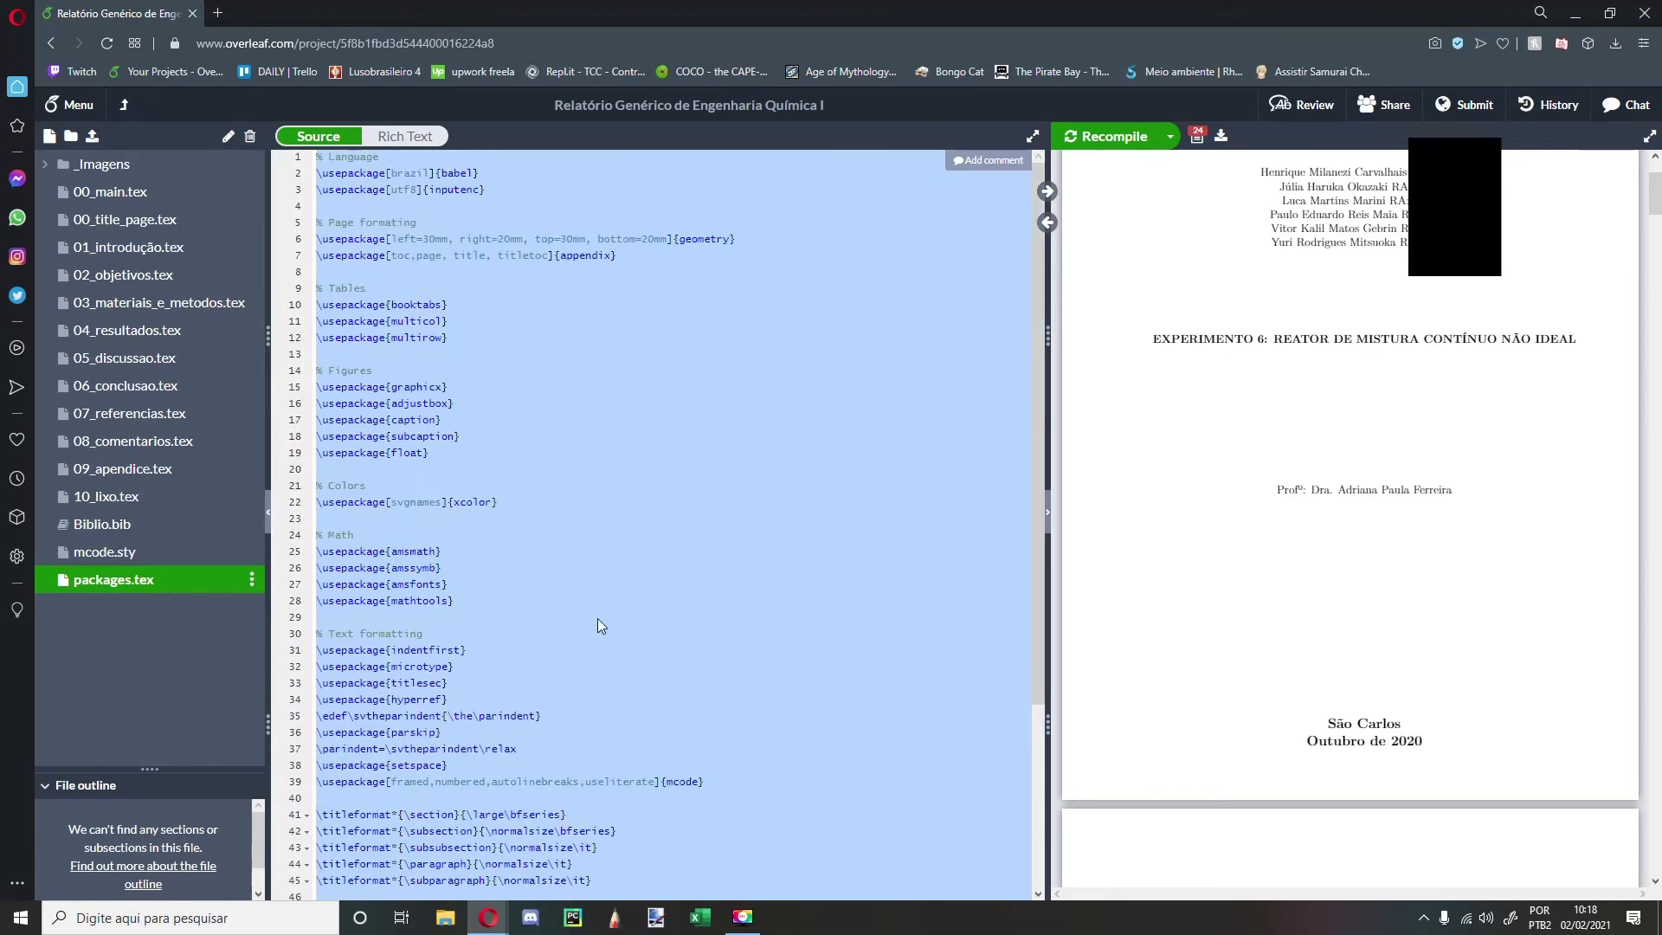
Step: Examine the geometry margin settings and the package groups for tables, figures and math in packages.tex
left_click(525, 386)
left_click_drag(336, 239, 738, 242)
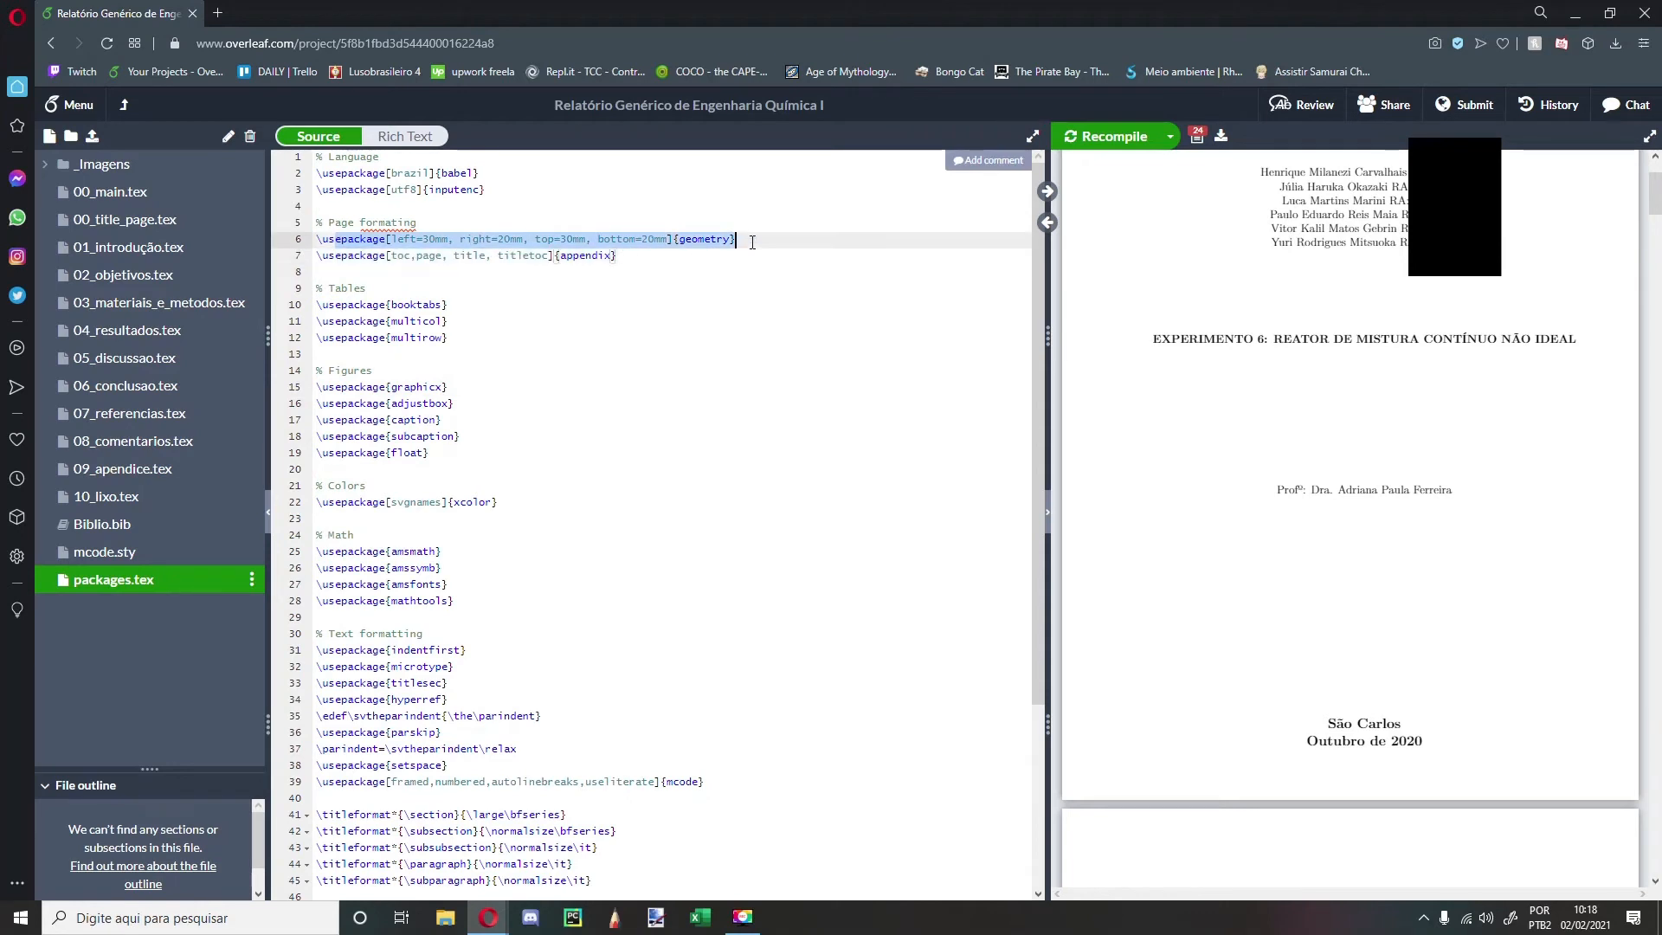
left_click(709, 287)
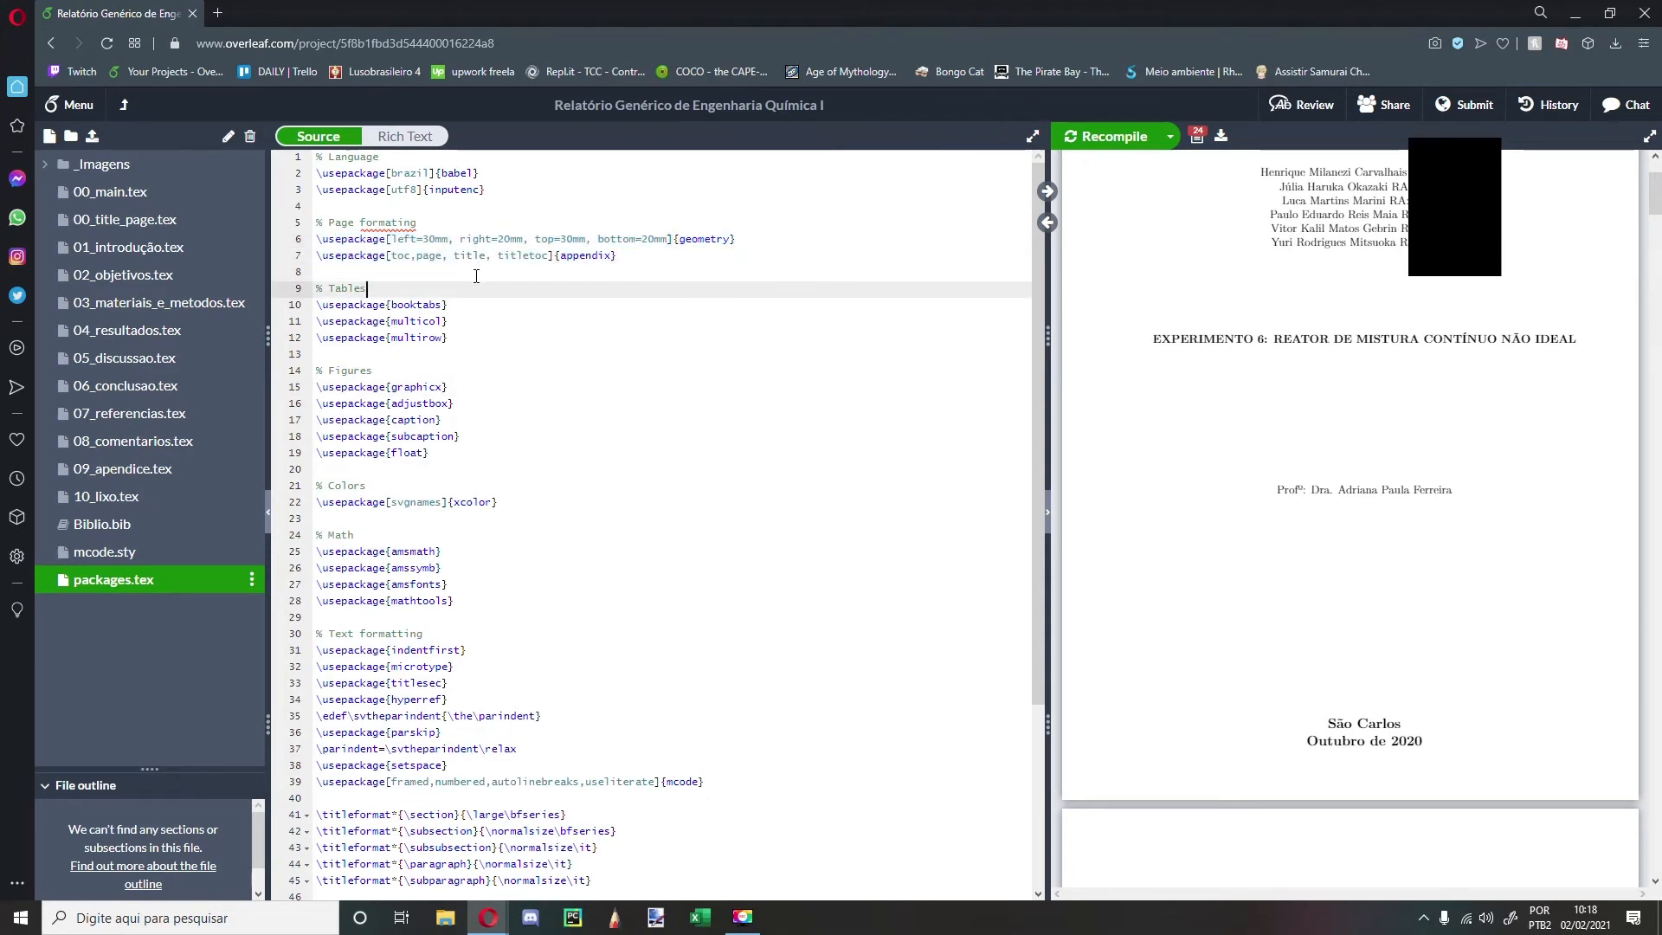
left_click_drag(328, 288, 455, 341)
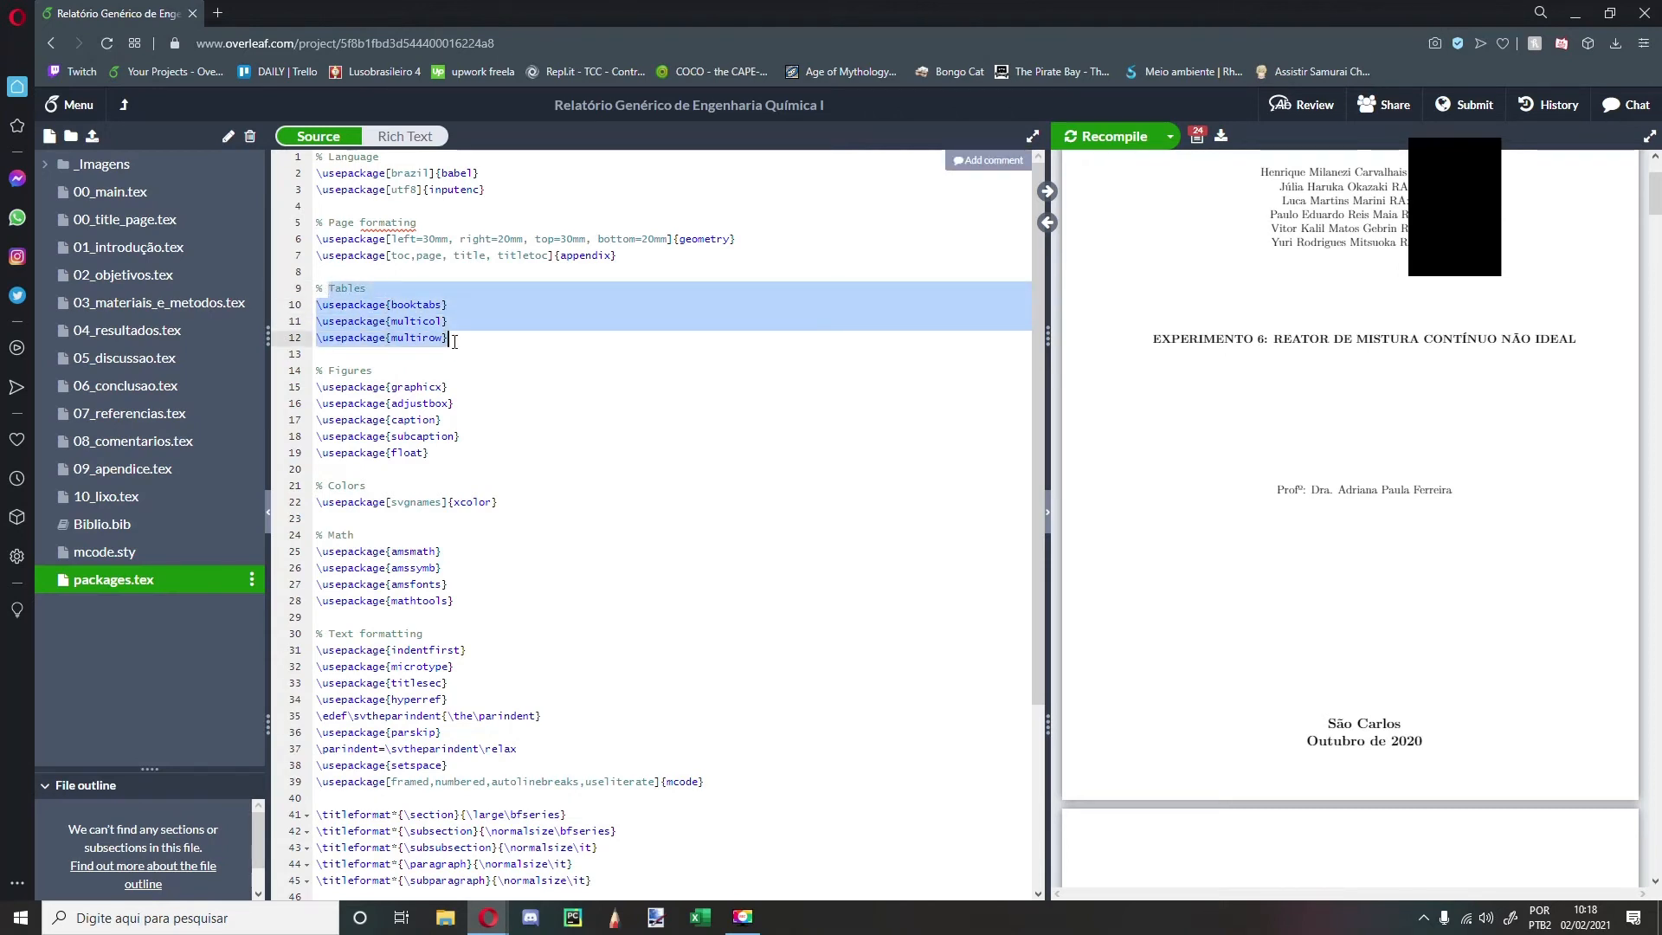
scroll(433, 329, "down", 2)
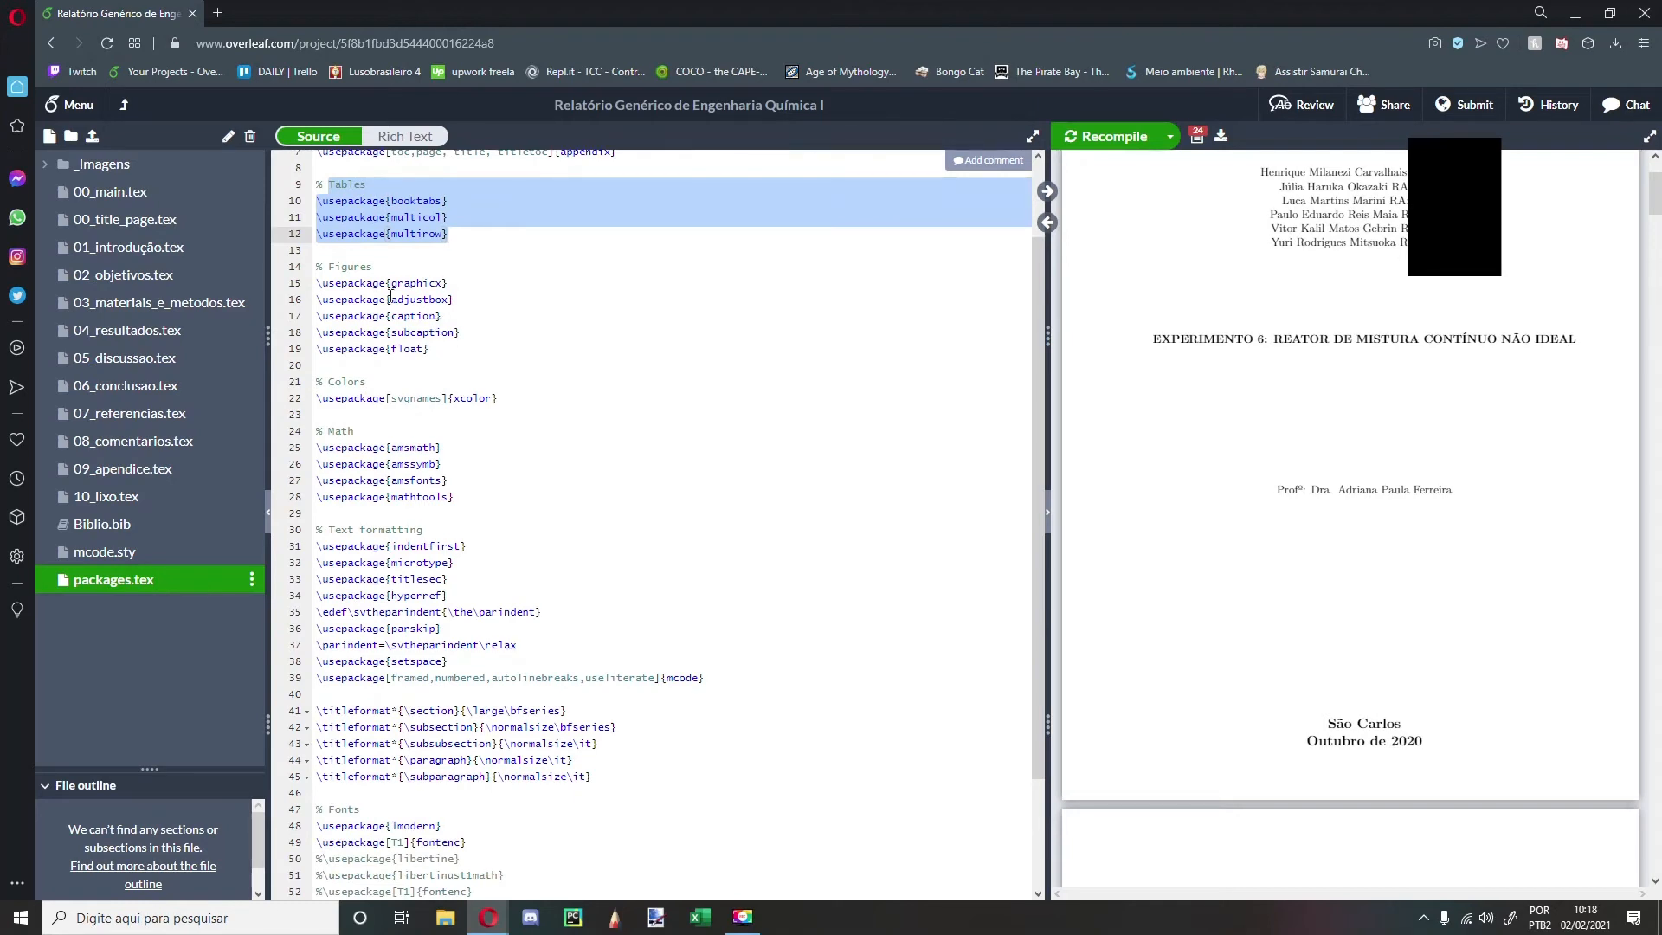
left_click_drag(329, 263, 449, 344)
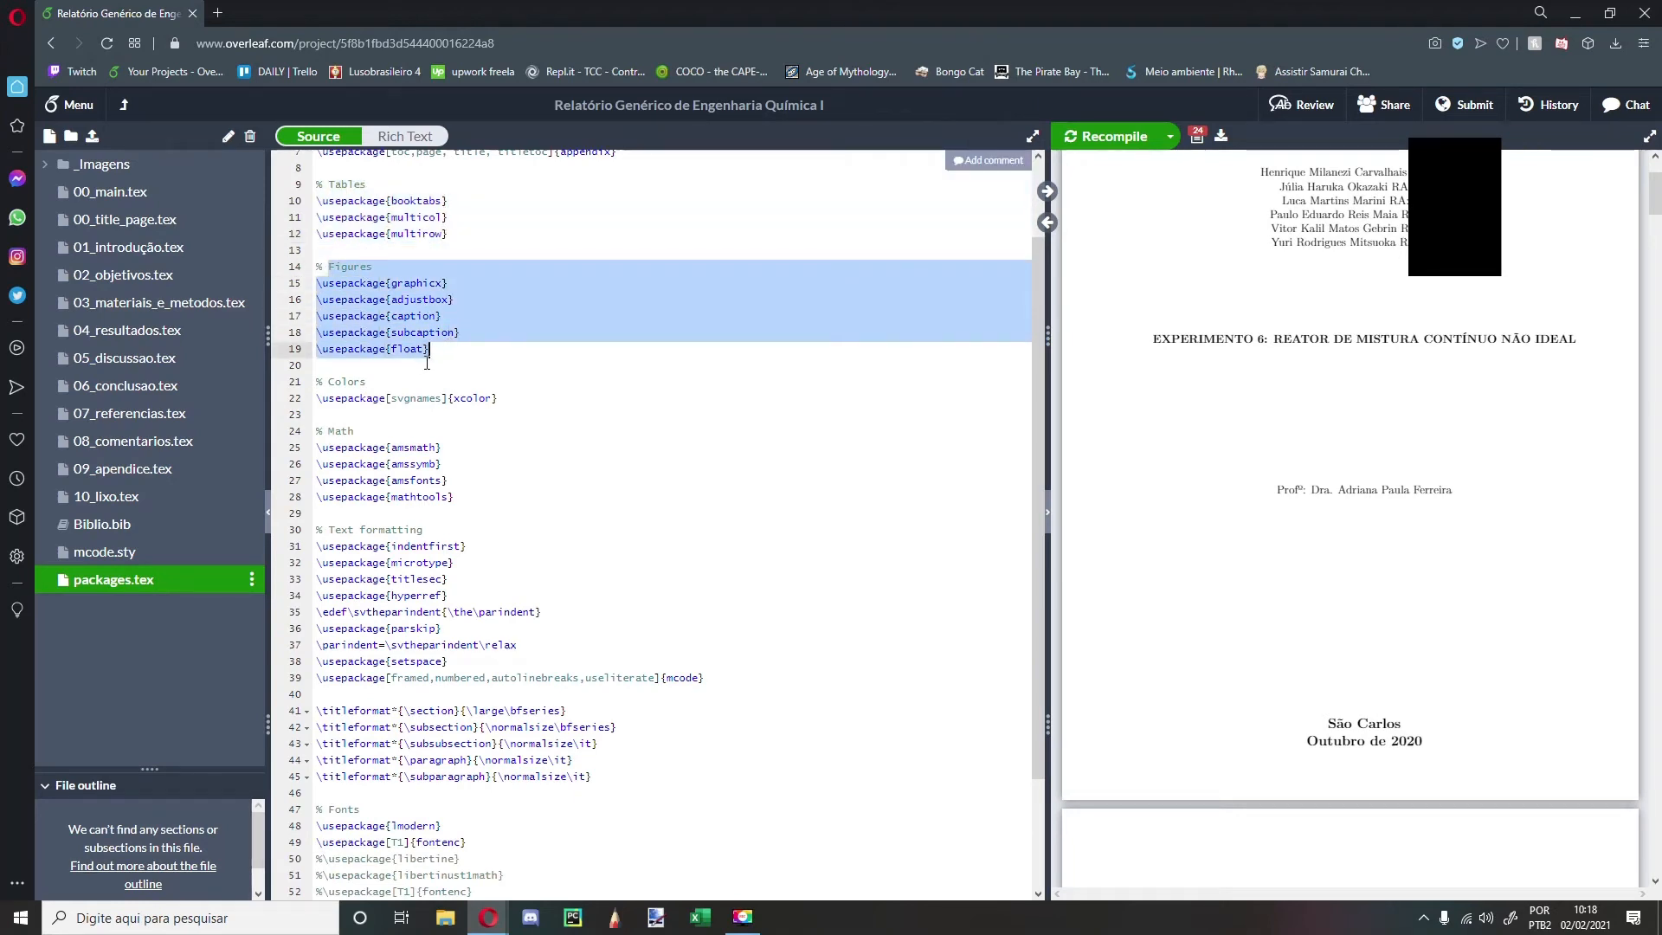
scroll(427, 363, "down", 1)
left_click_drag(329, 379, 453, 444)
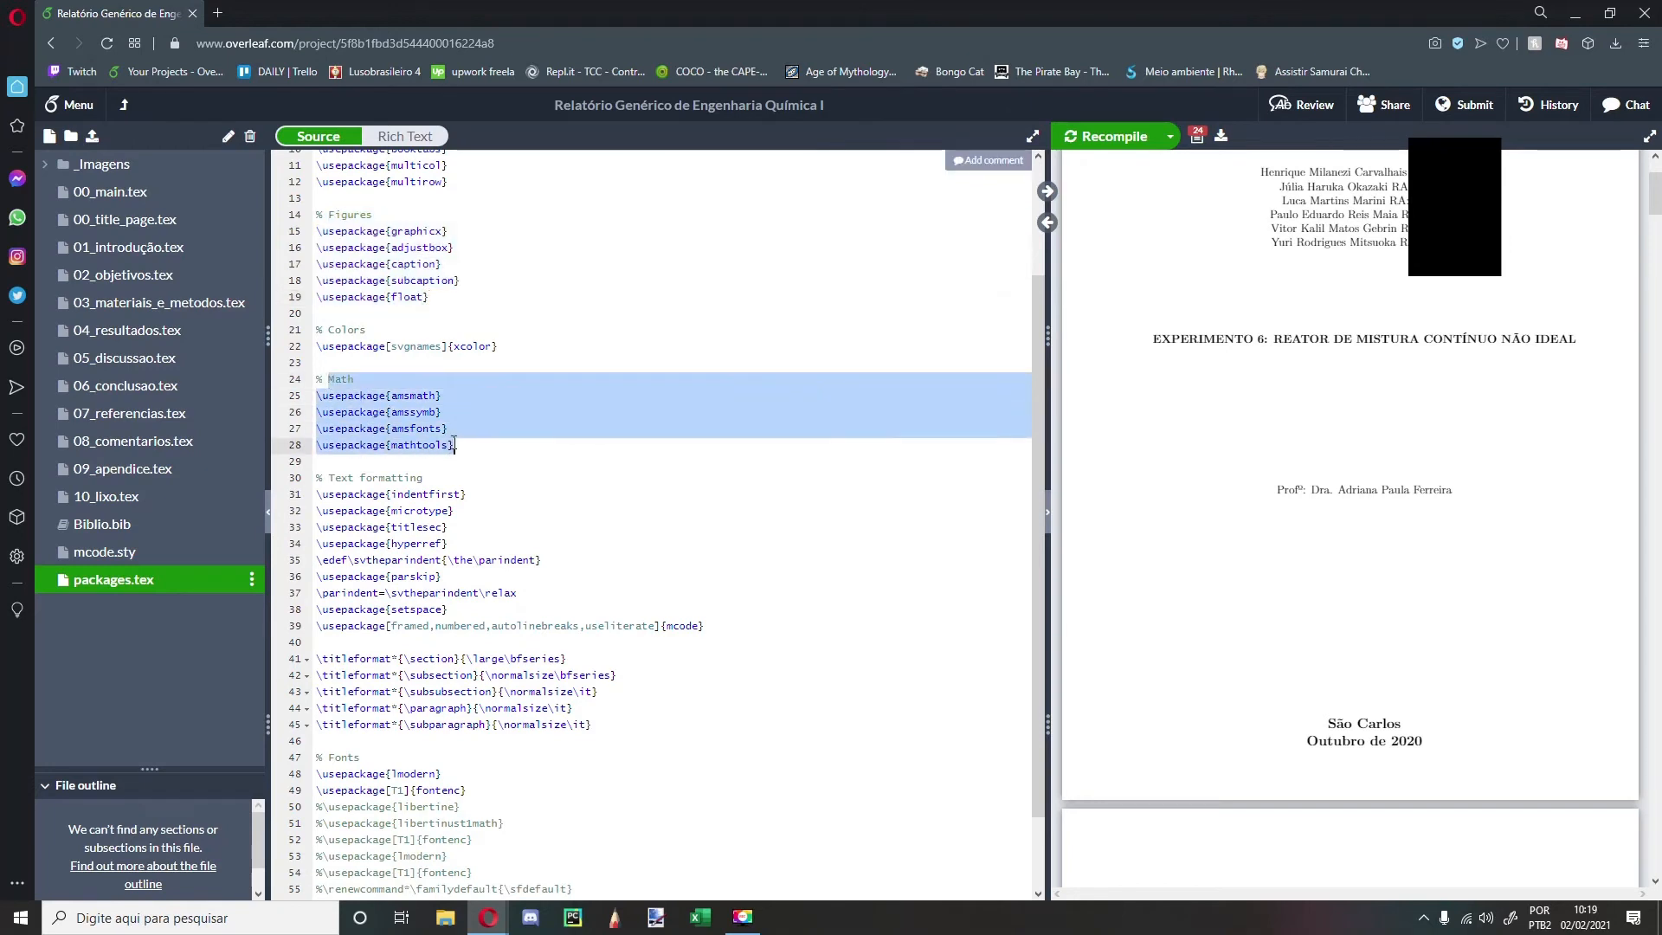
Step: Examine the Fonts section of packages.tex, comparing the active lmodern and fontenc lines with the commented-out font packages
scroll(450, 454, "down", 6)
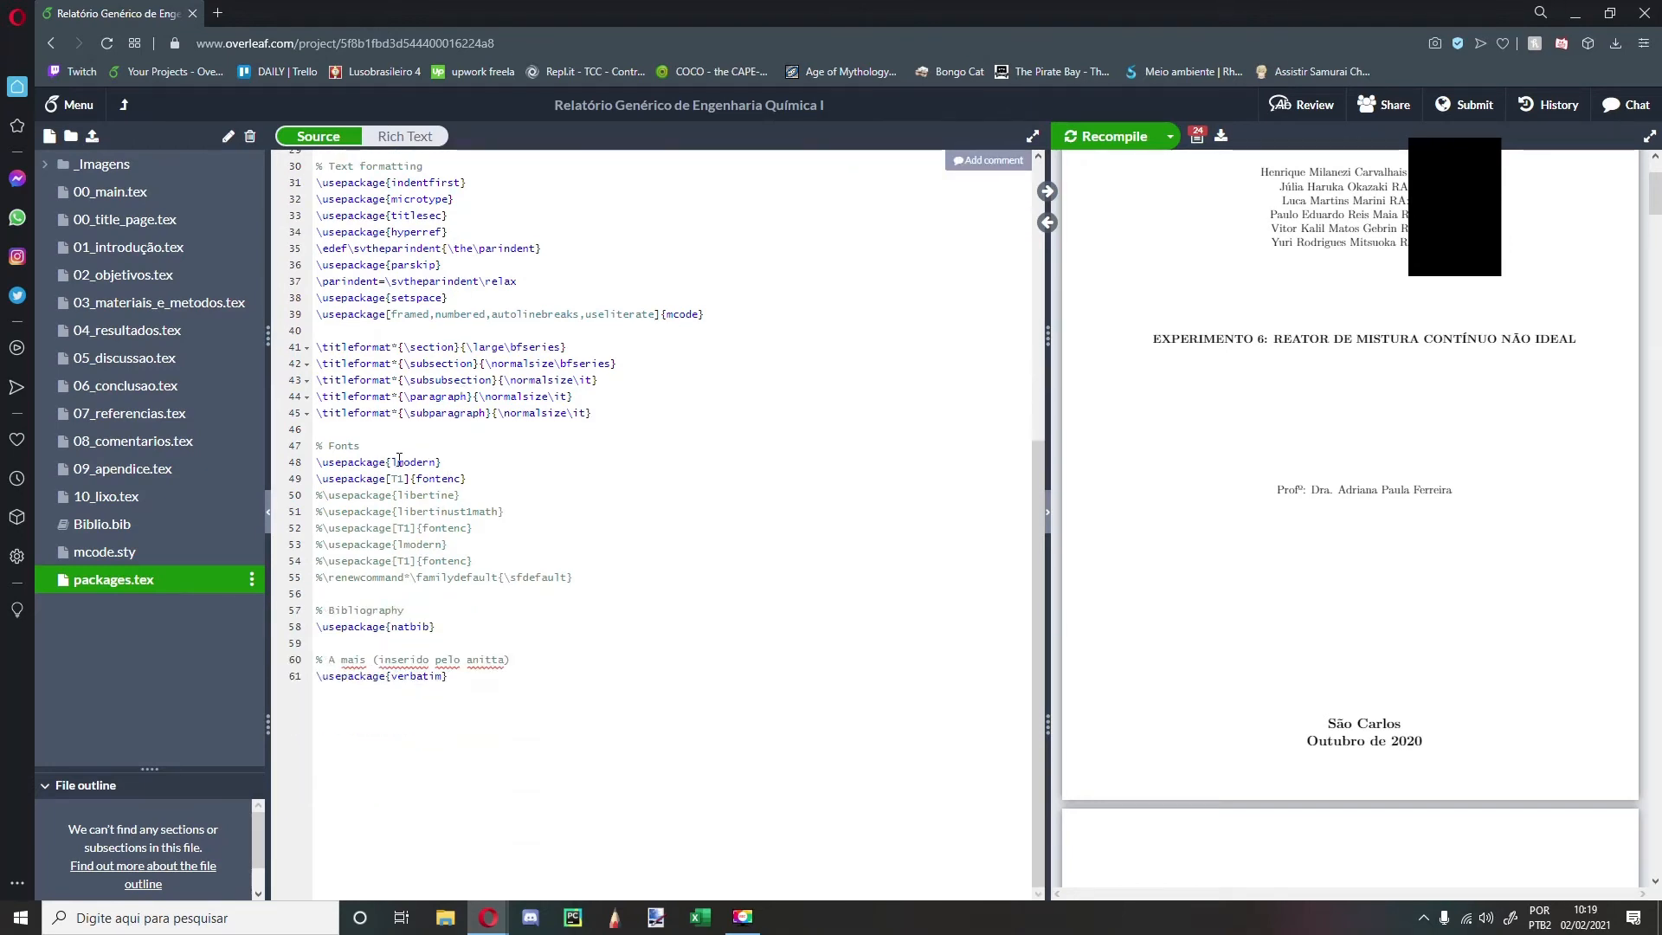
scroll(418, 457, "up", 1)
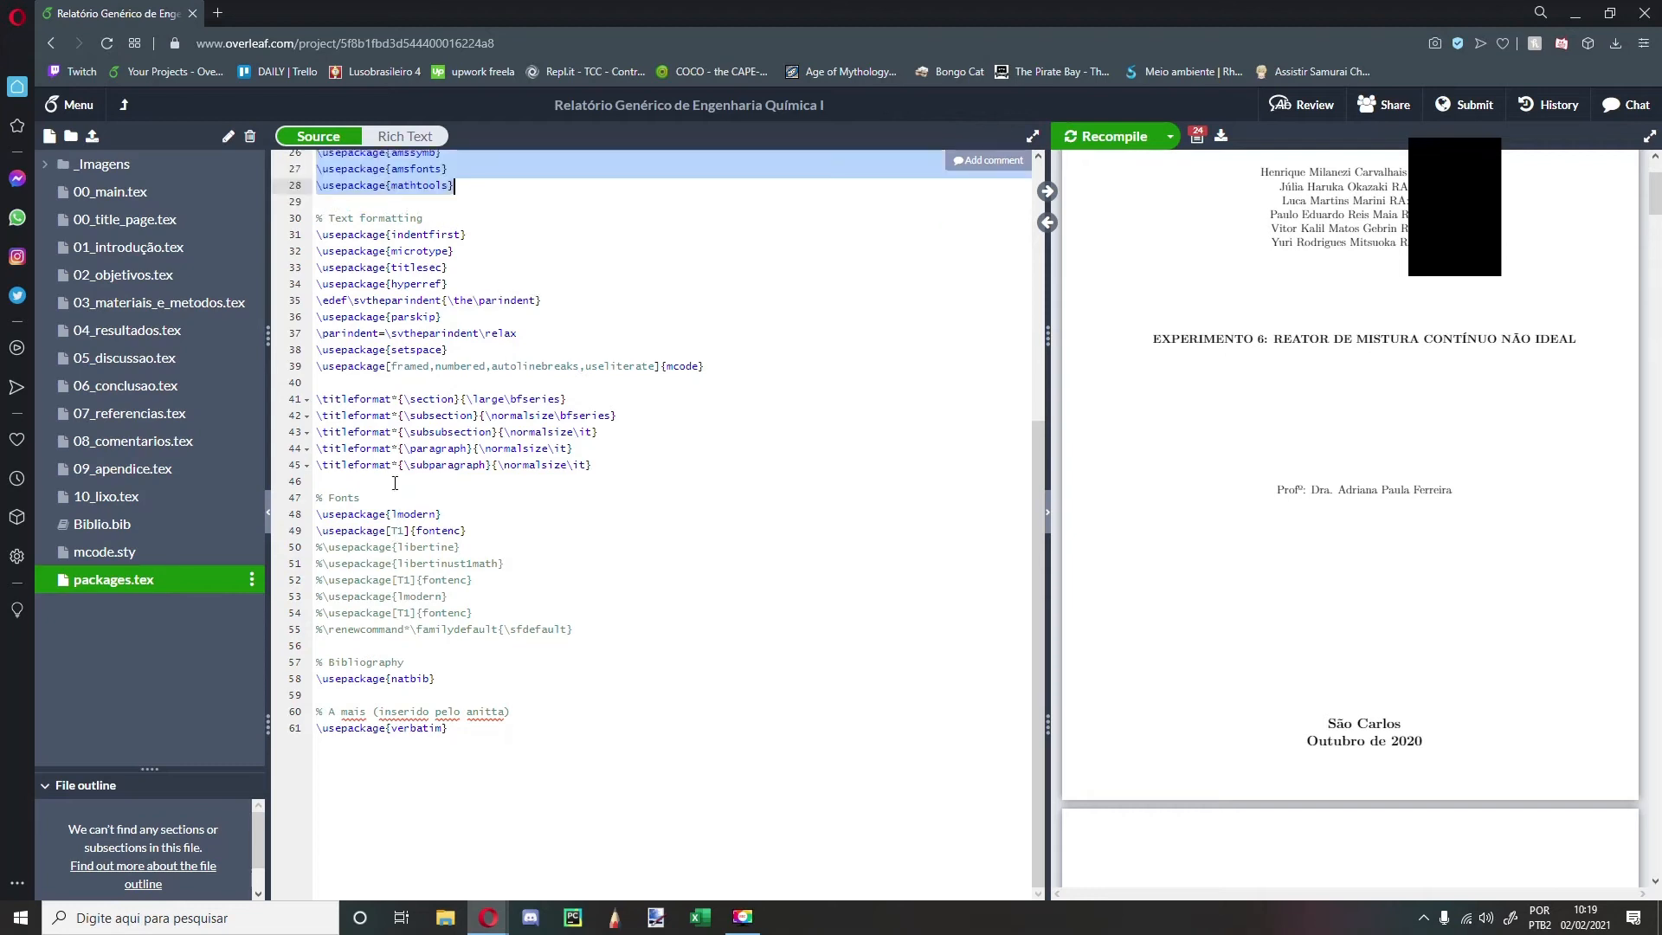
left_click(336, 513)
left_click(327, 499)
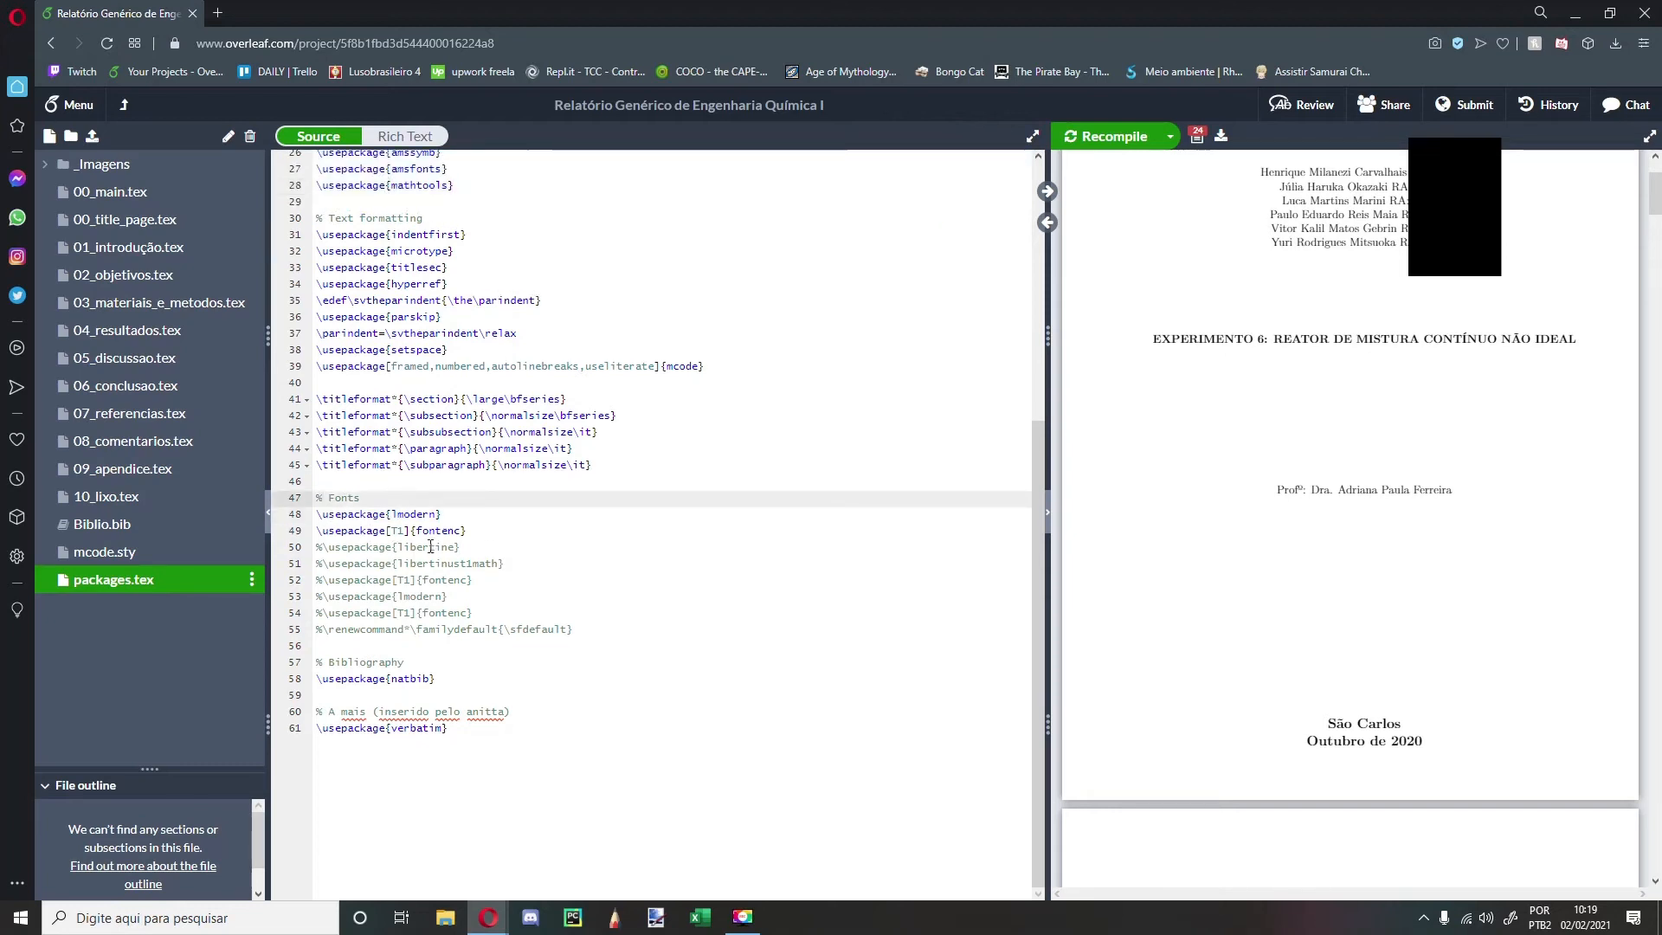
left_click(323, 548)
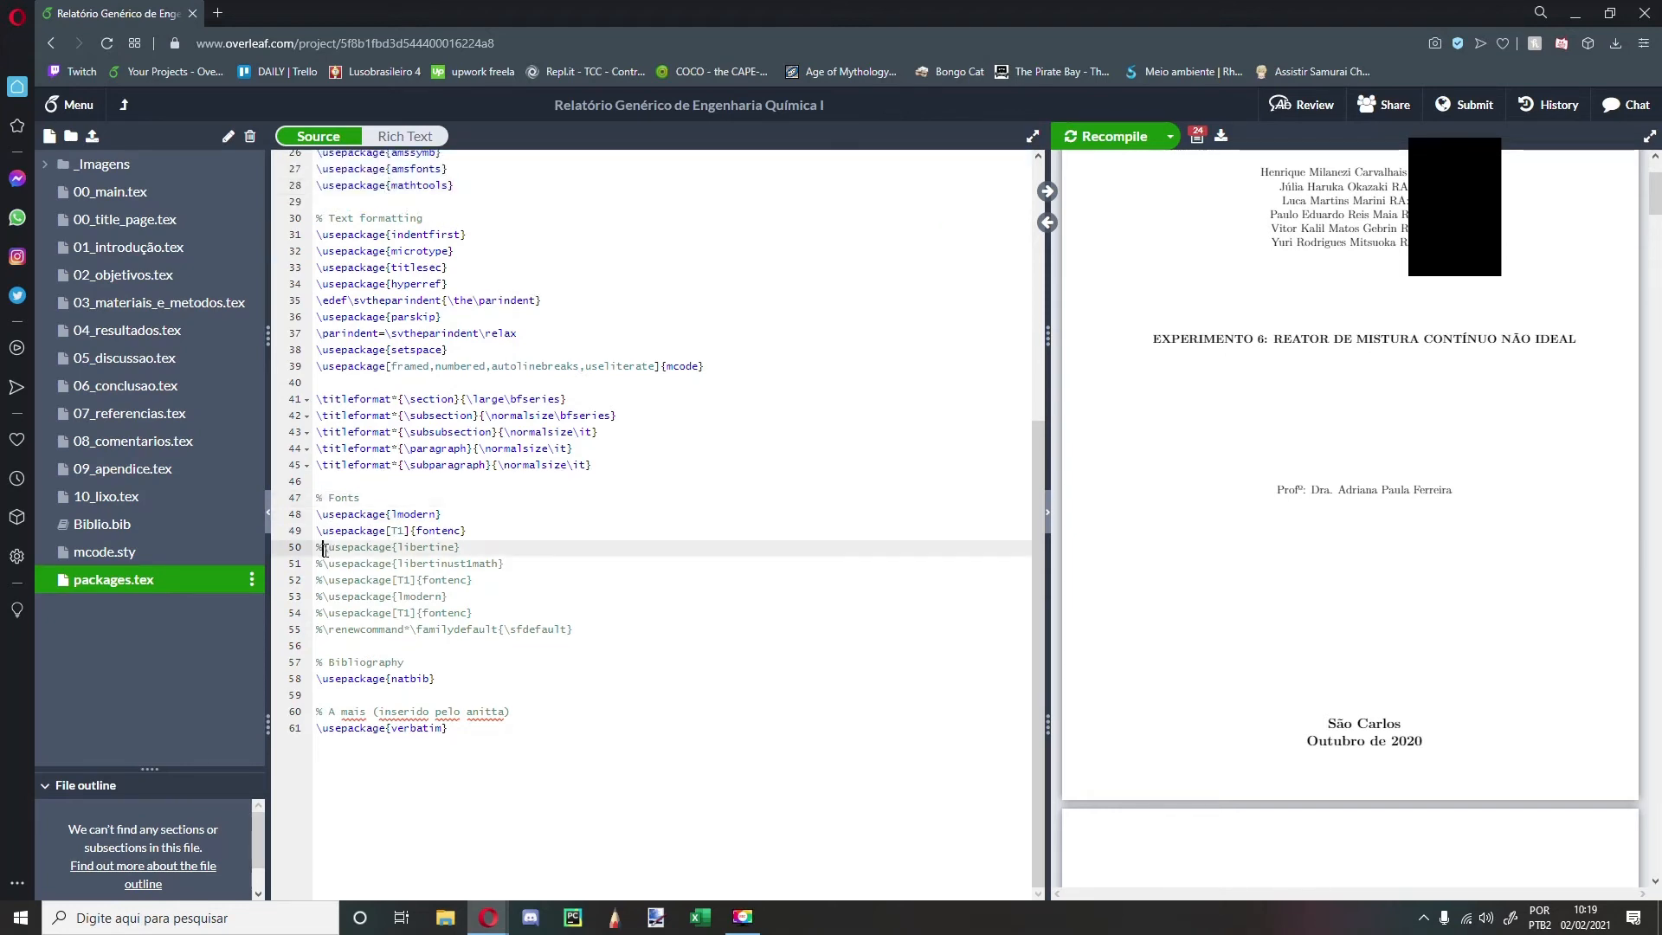
left_click(326, 500)
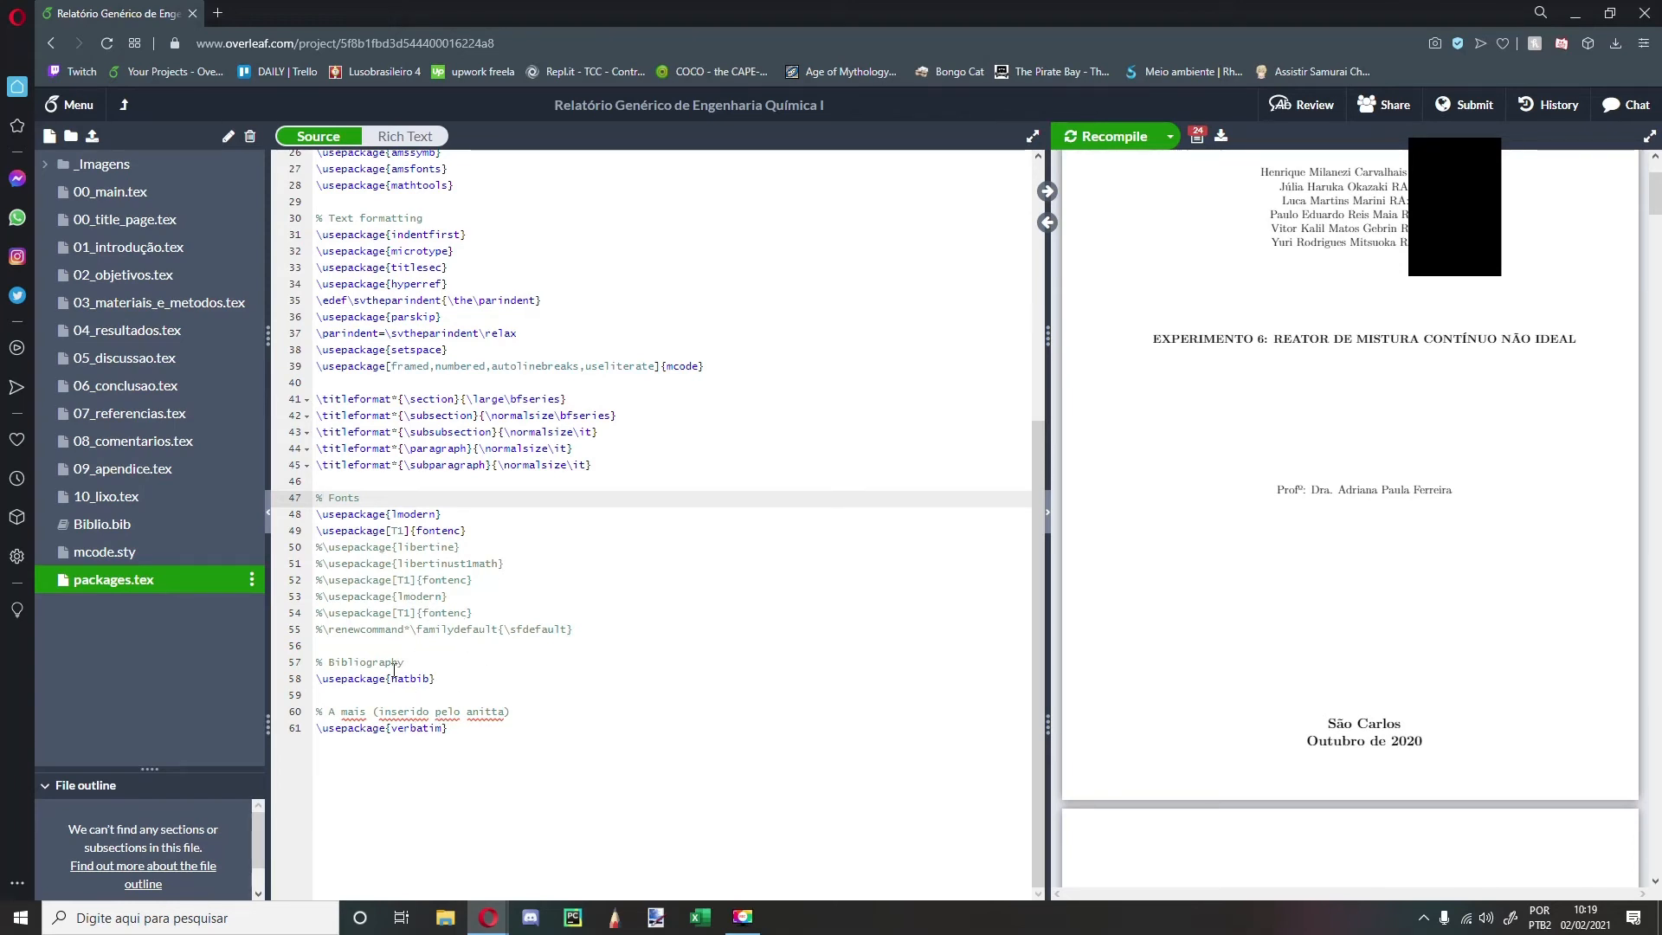
Step: Examine the extra verbatim package and its comment line at the end of packages.tex, along with the \titleformat lines
left_click(319, 711)
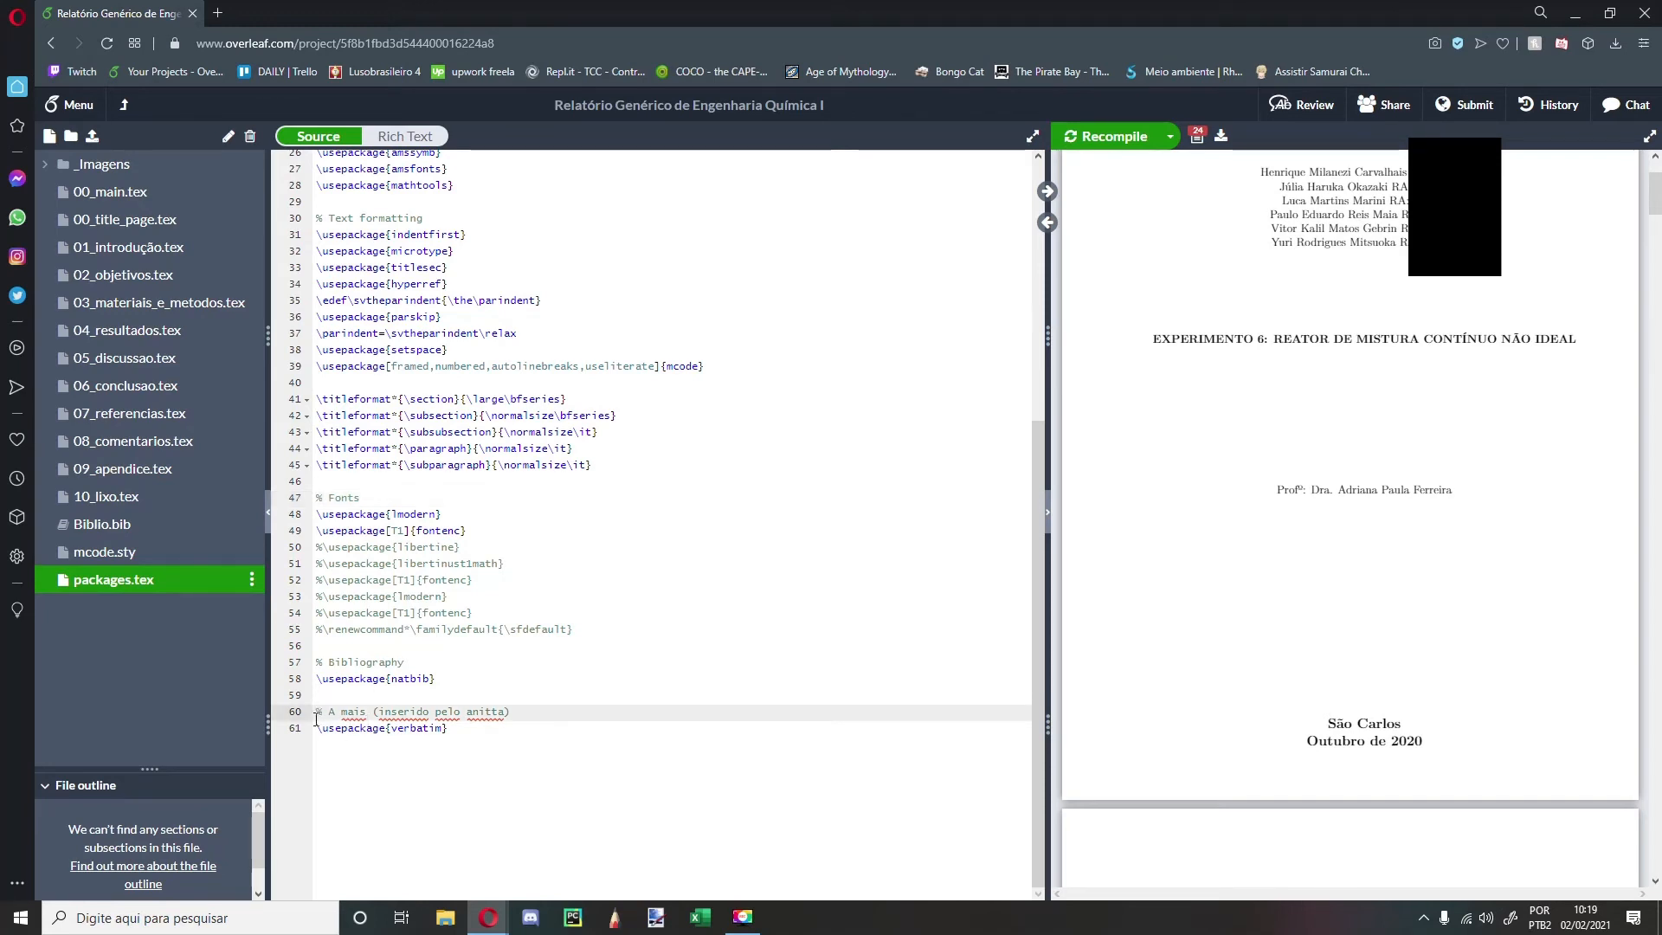
left_click_drag(315, 730, 341, 728)
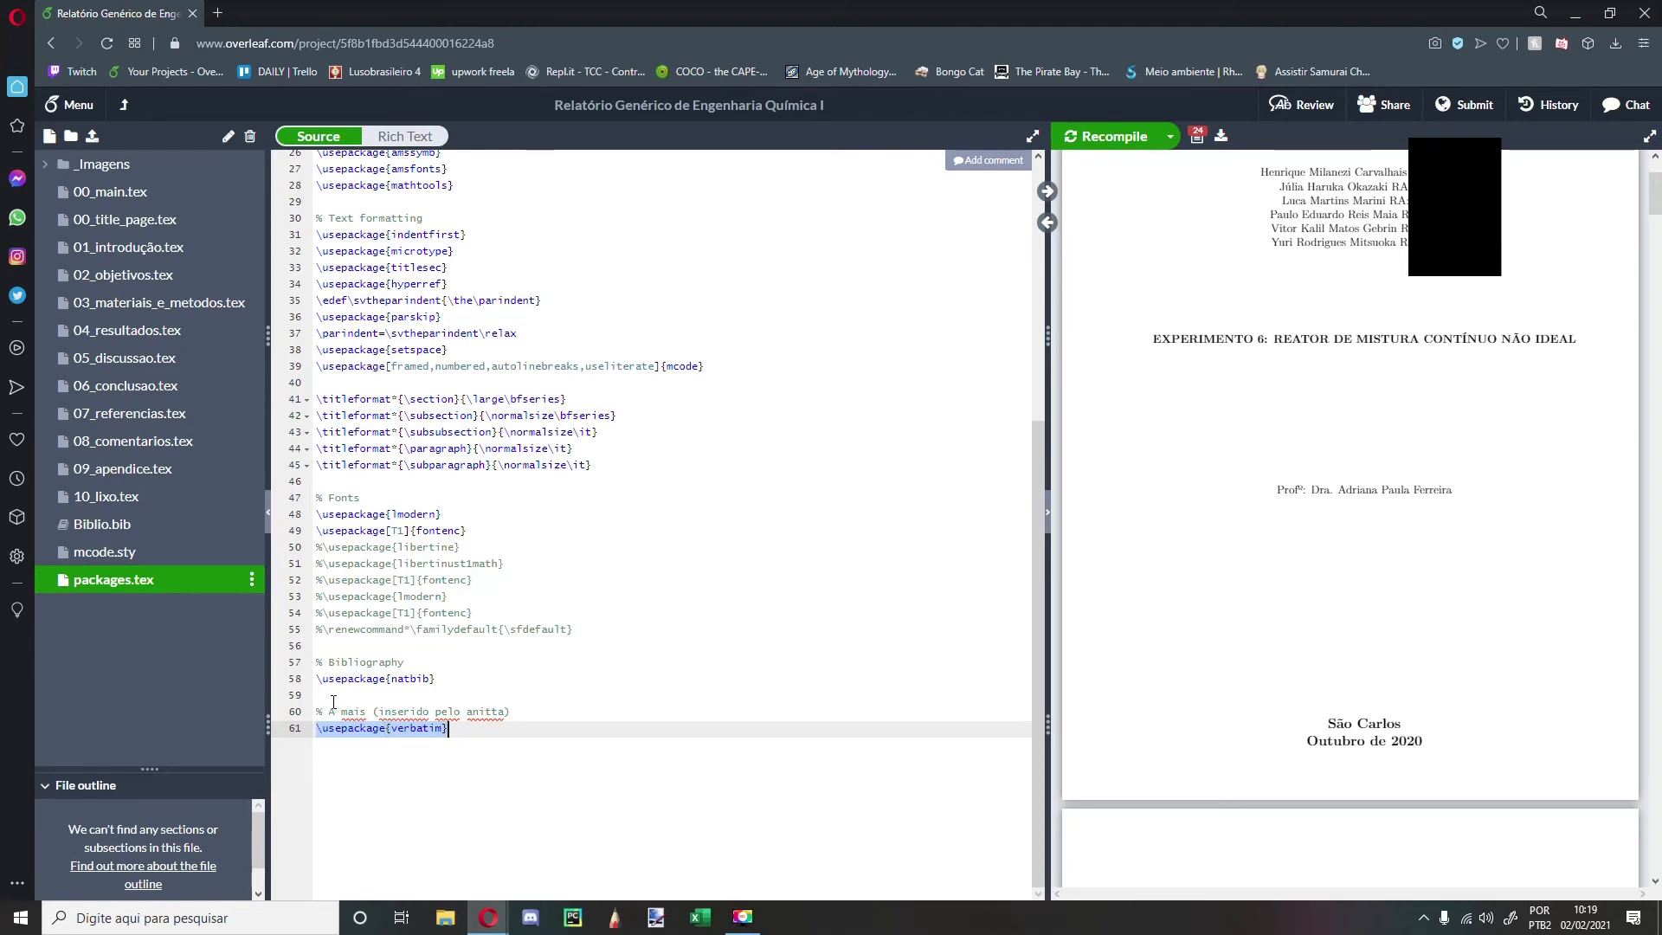
left_click_drag(325, 706, 431, 711)
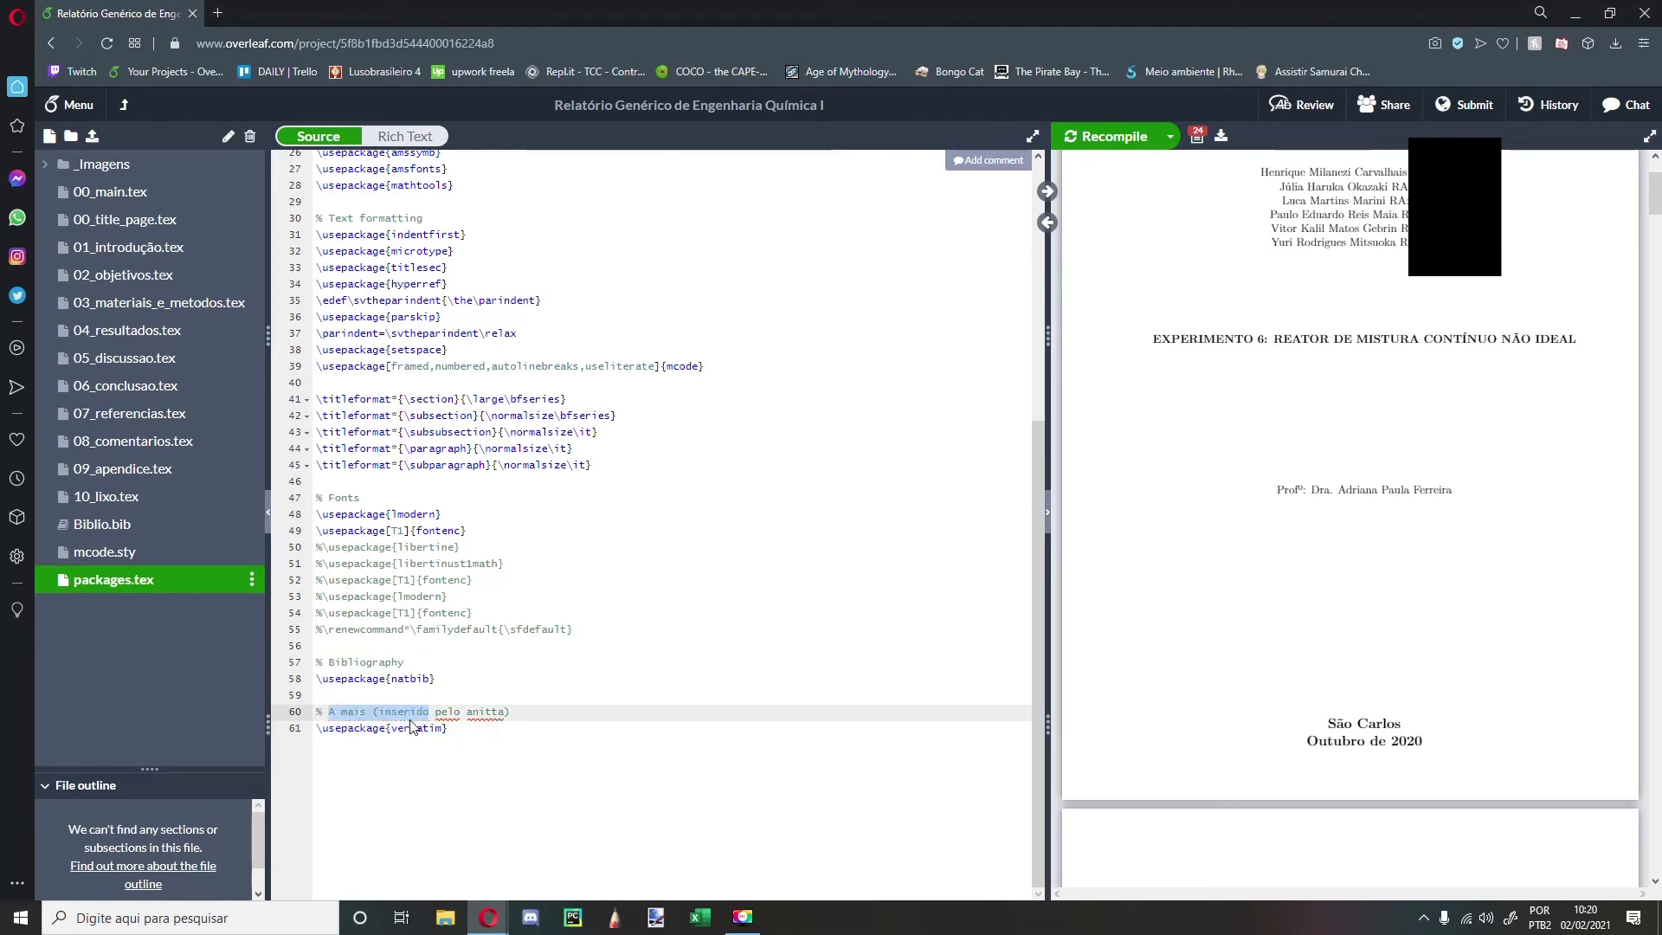
left_click(399, 729)
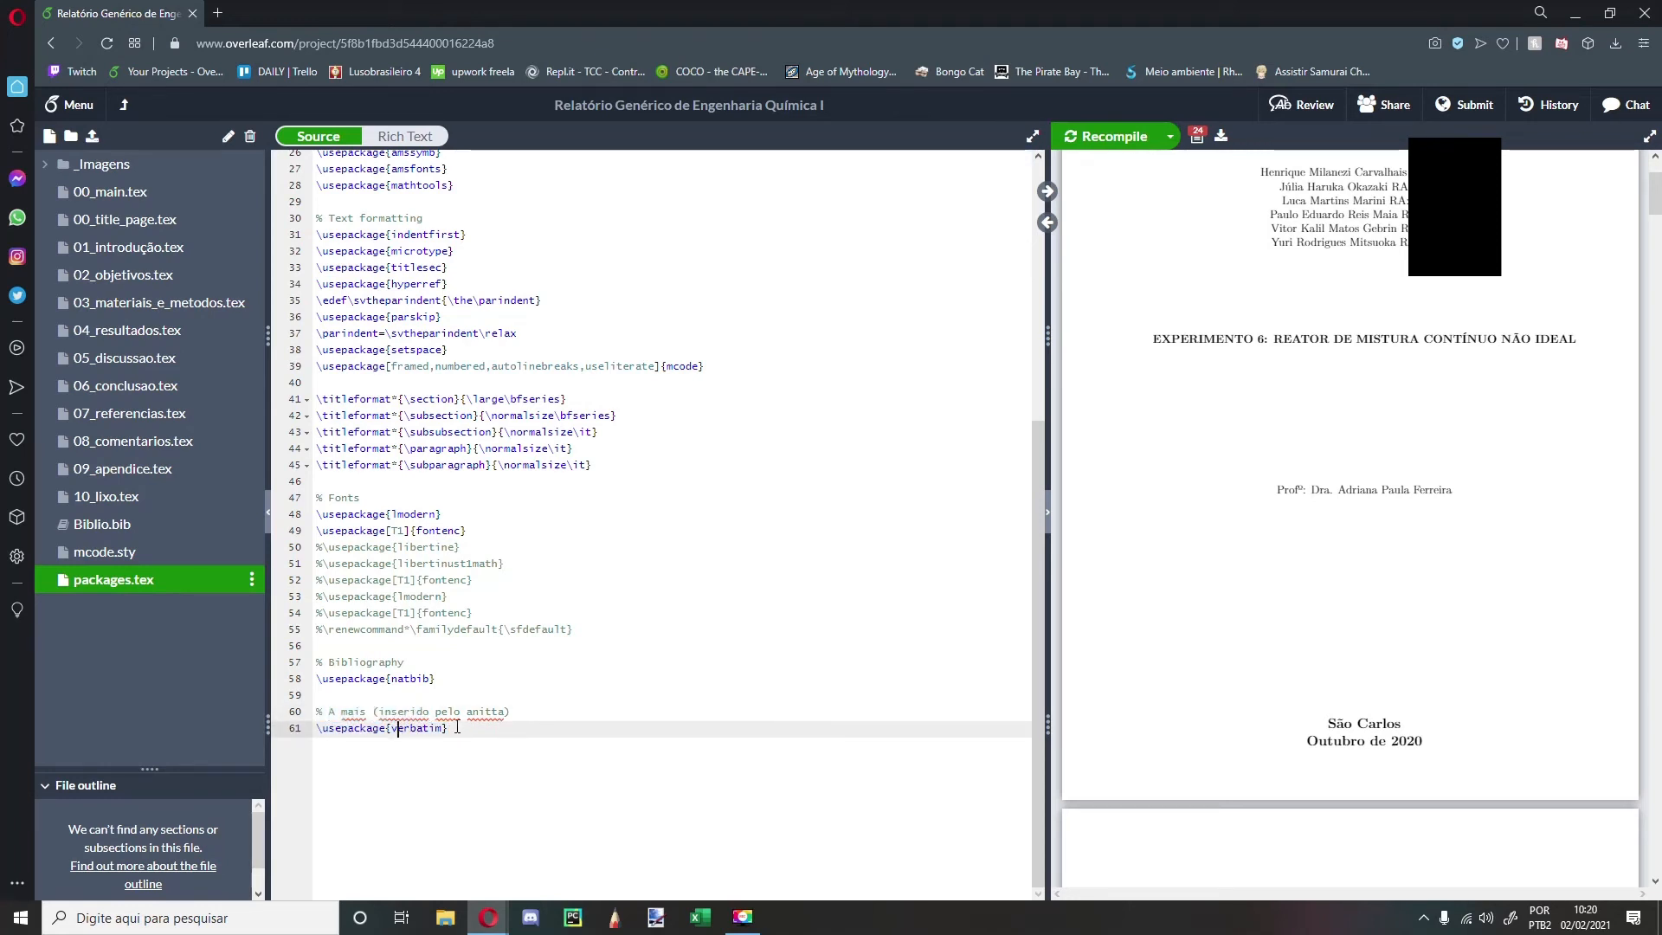
left_click_drag(504, 416, 573, 465)
left_click(498, 727)
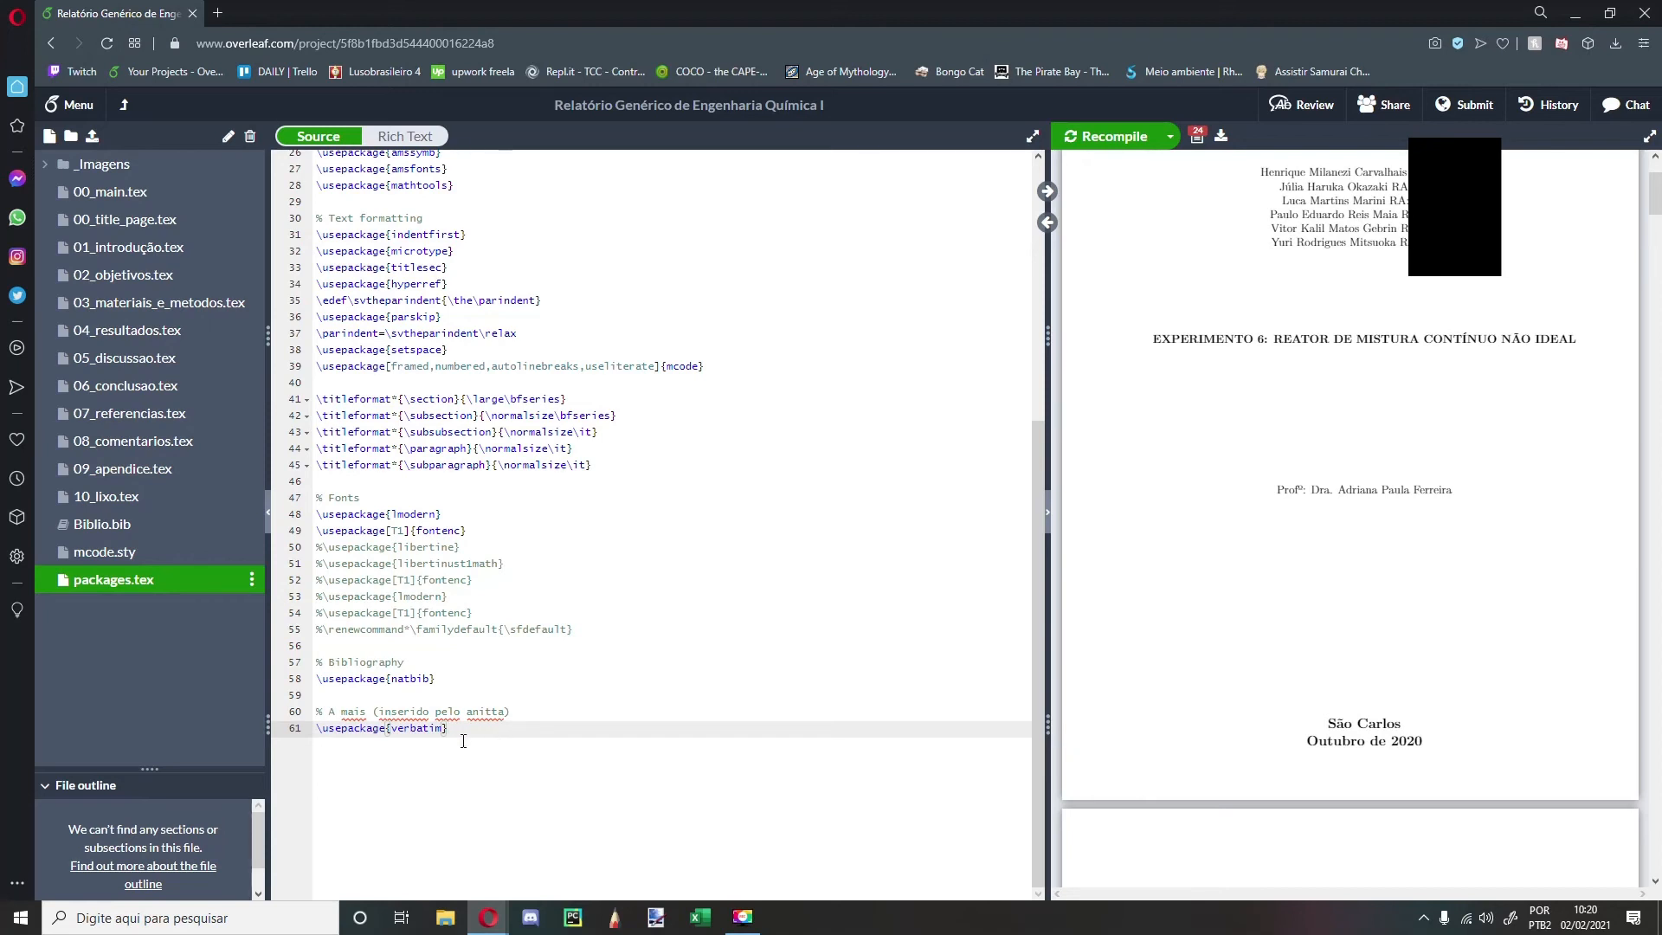
left_click_drag(316, 729, 376, 768)
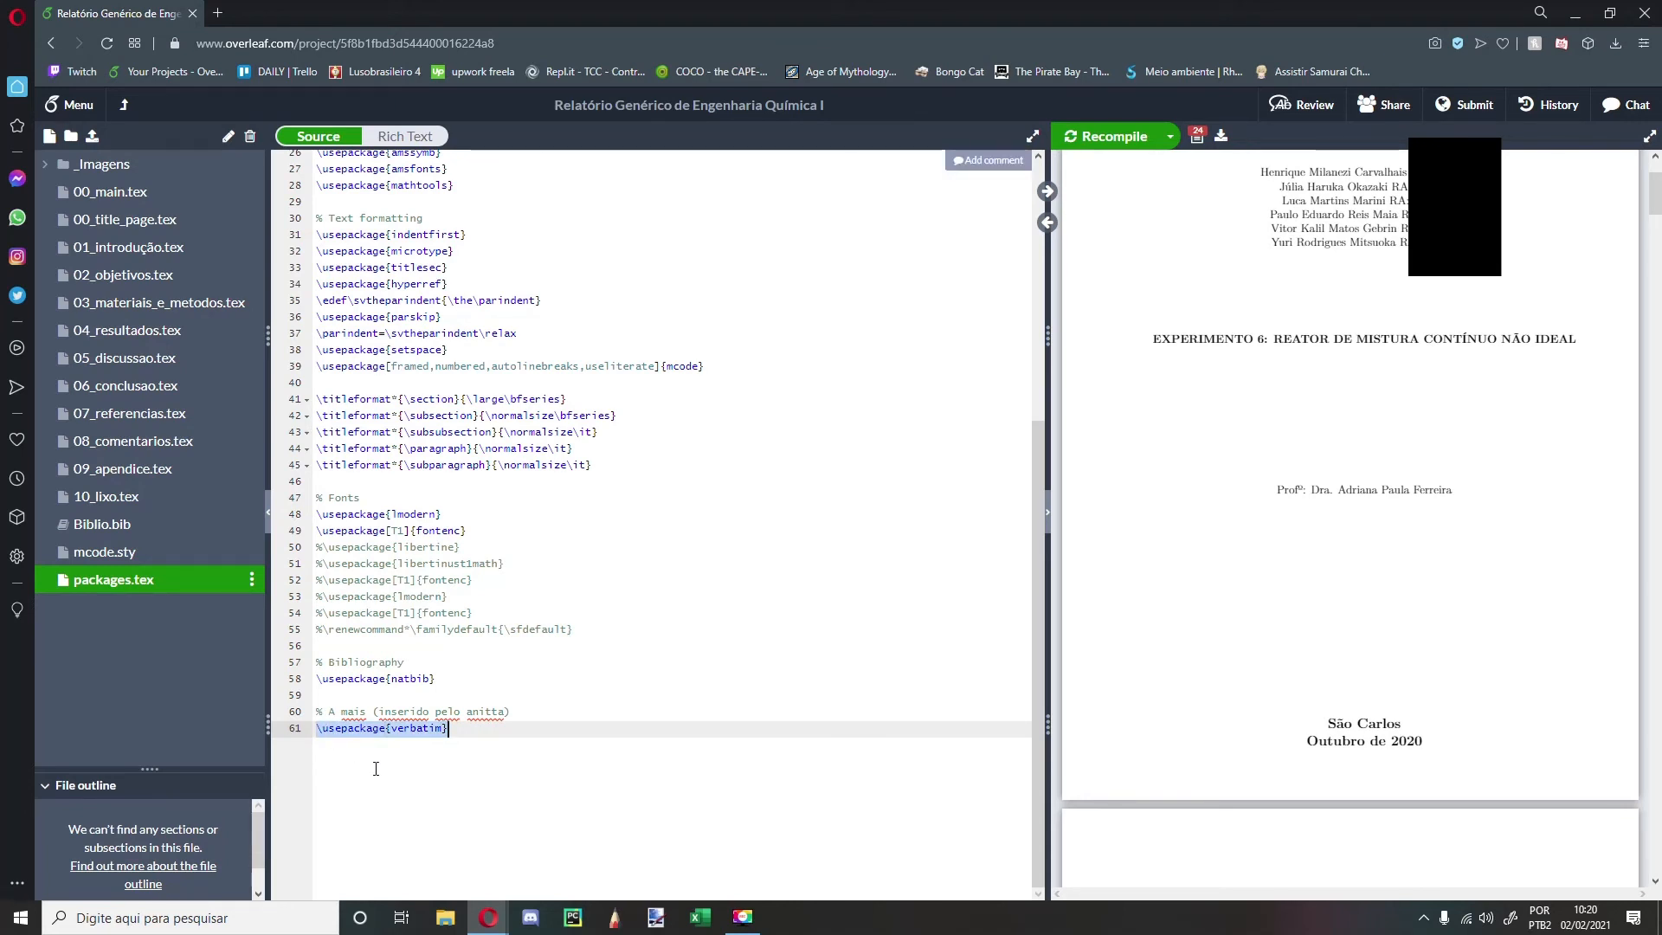
left_click(425, 730)
Step: Return to 00_title_page.tex and recompile the report's PDF
scroll(423, 675, "up", 5)
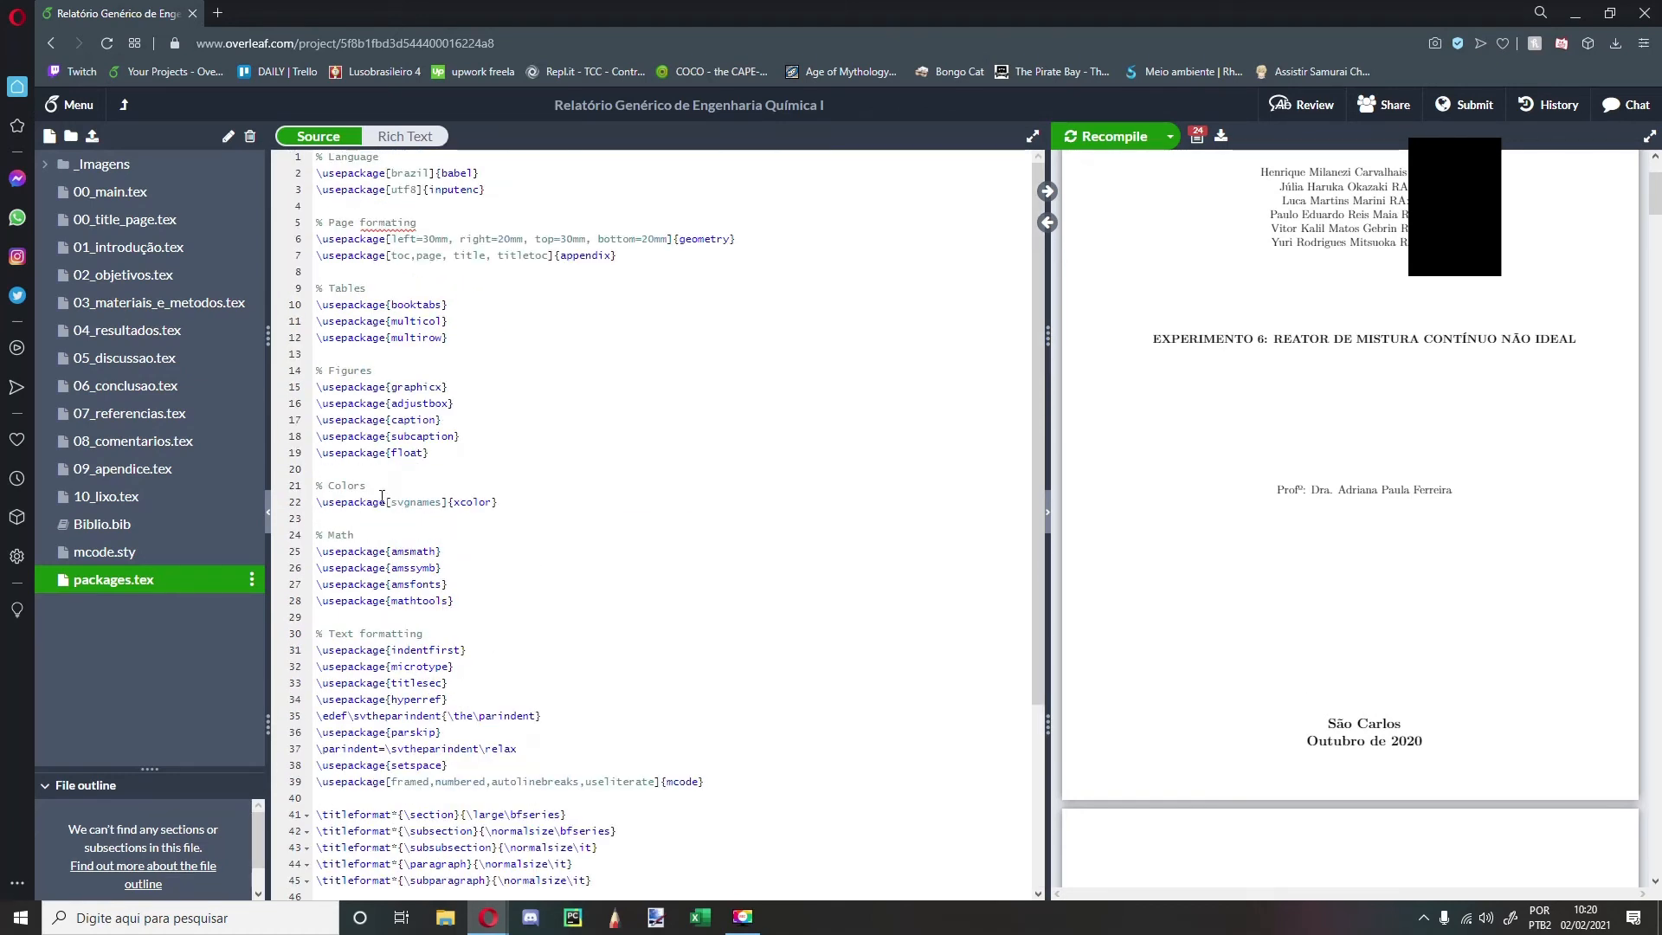
left_click(125, 219)
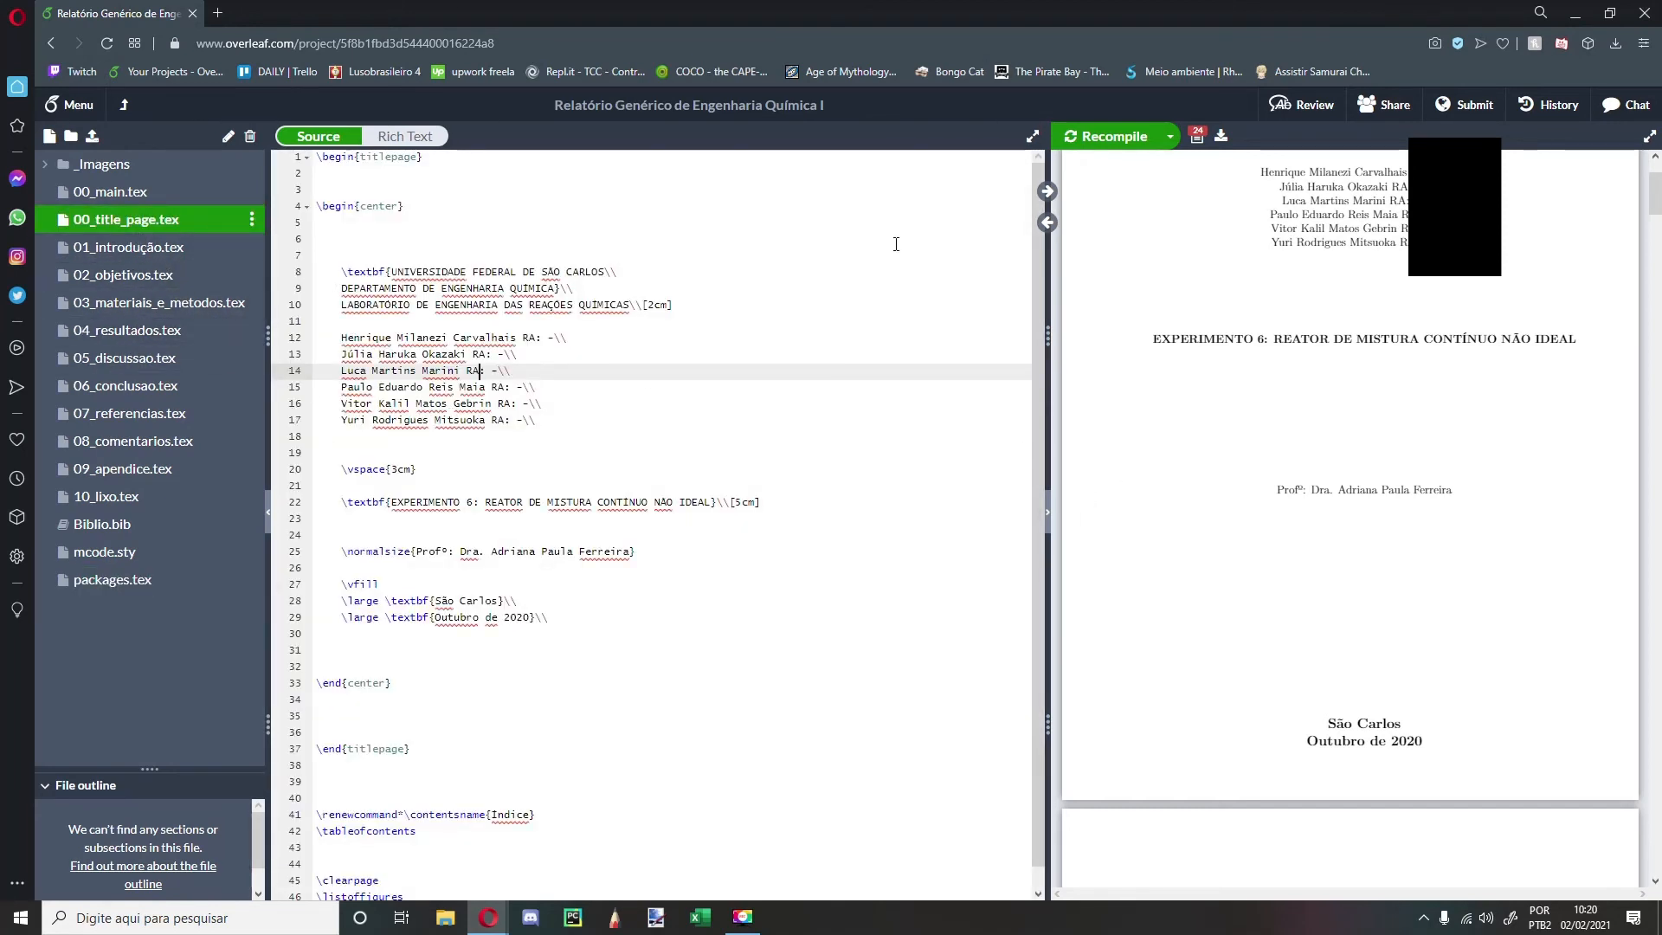
key("ctrl+s")
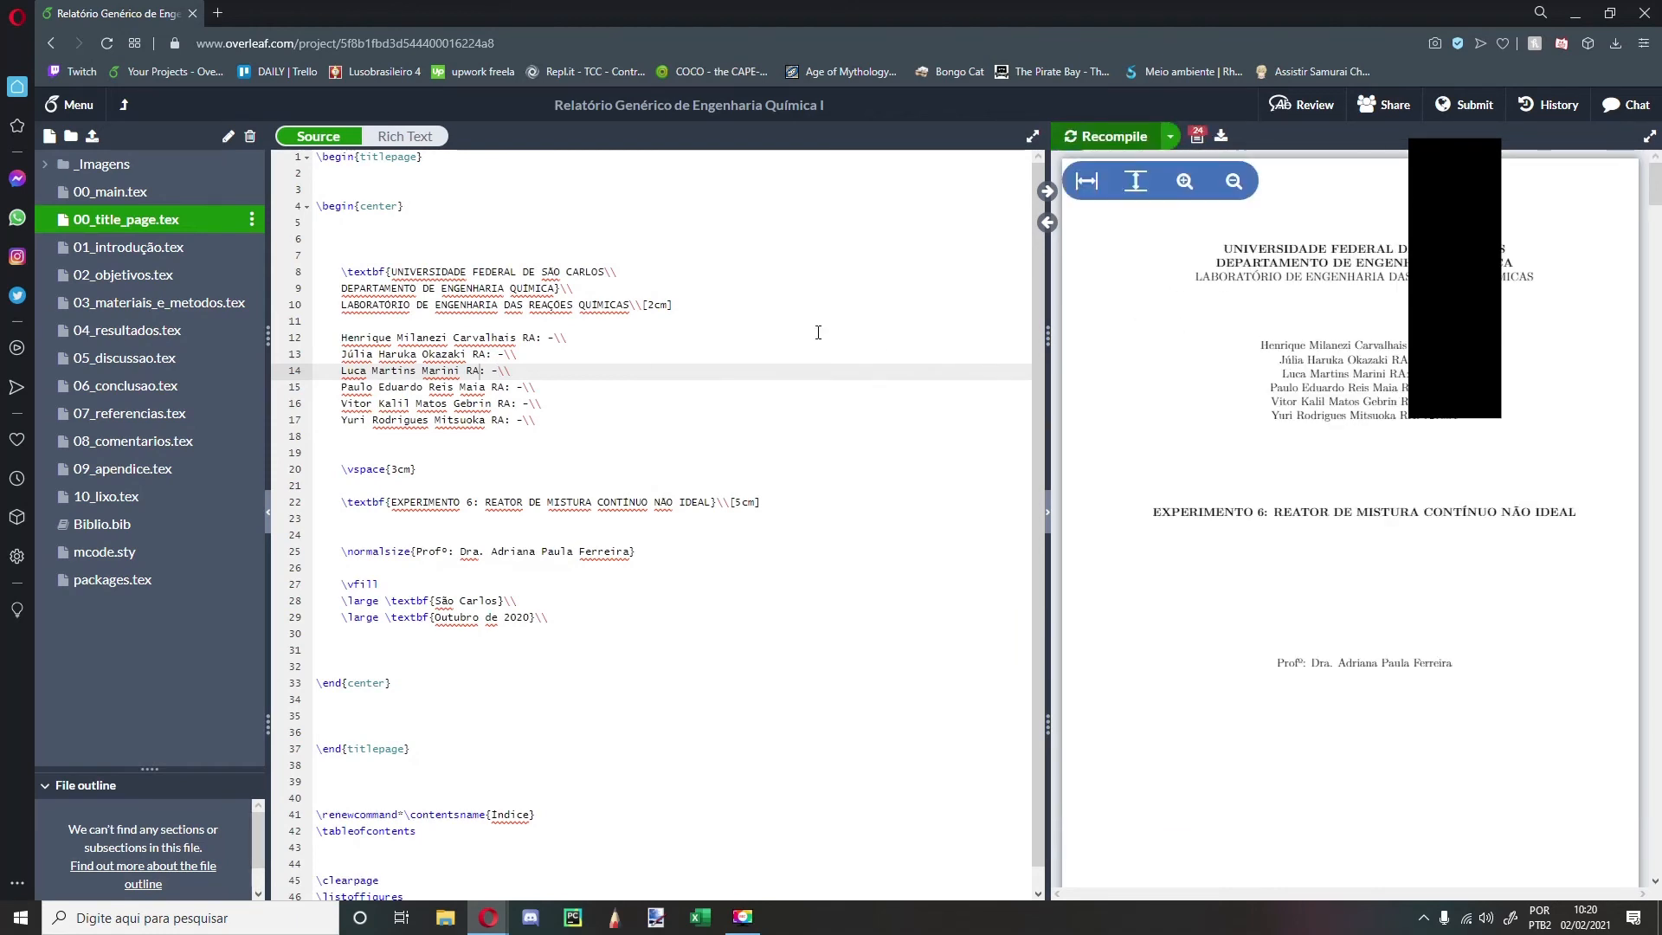
Step: Compare the students' RA placeholders and the closing city and date lines in 00_title_page.tex with the compiled title page
left_click(549, 338)
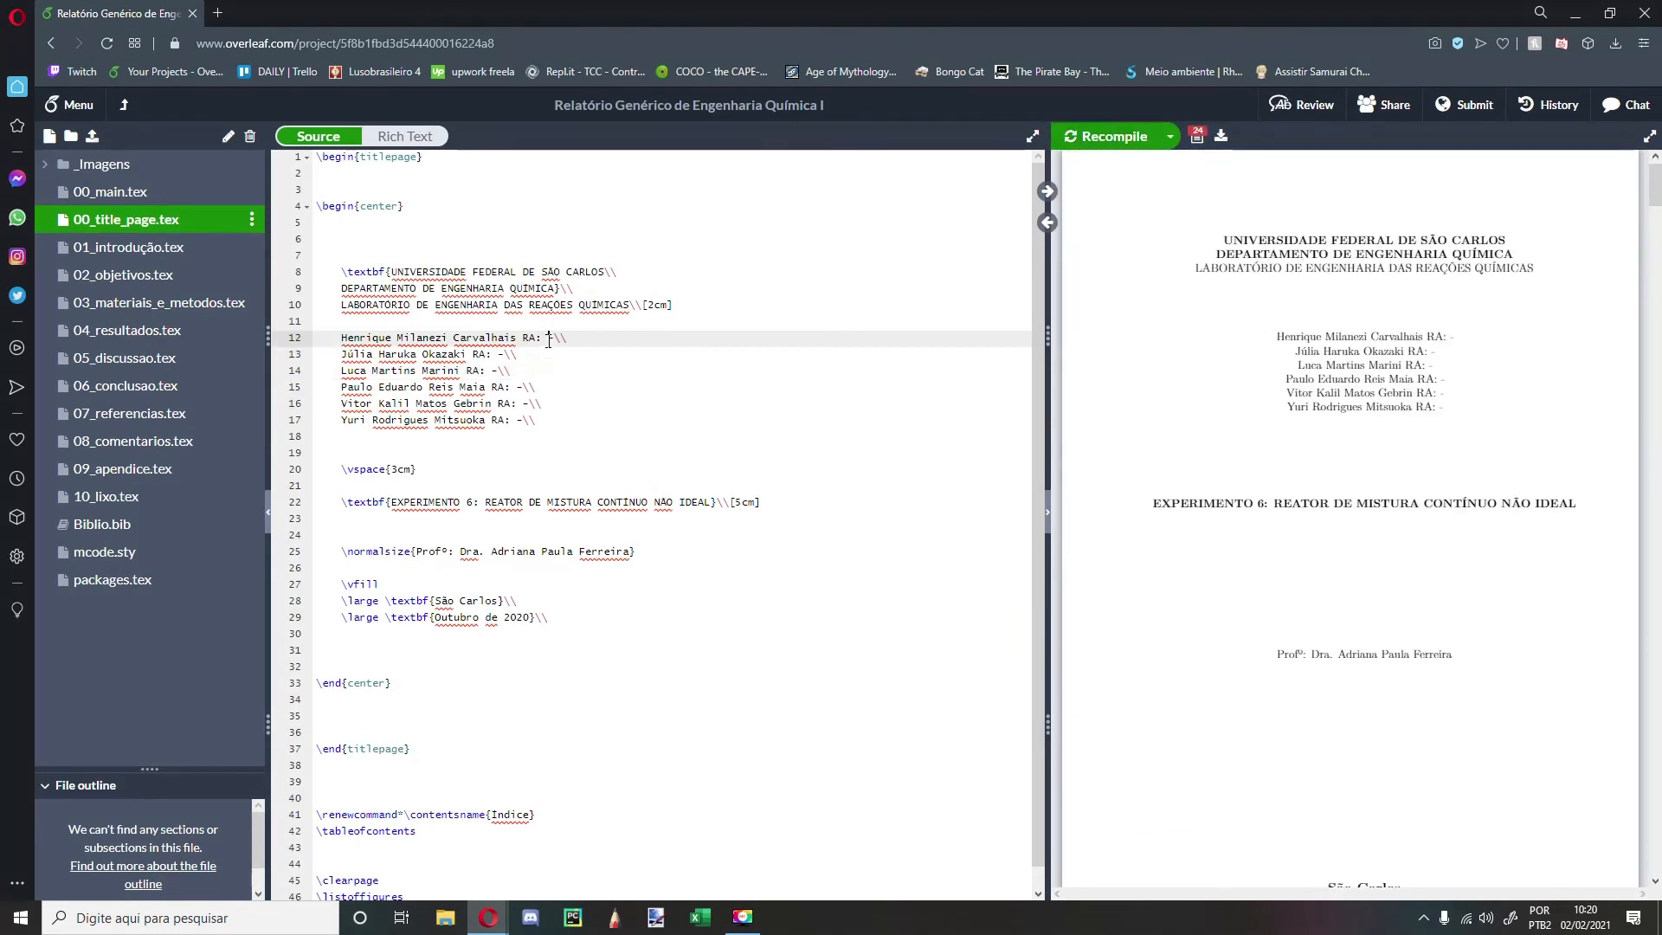
double_click(549, 339)
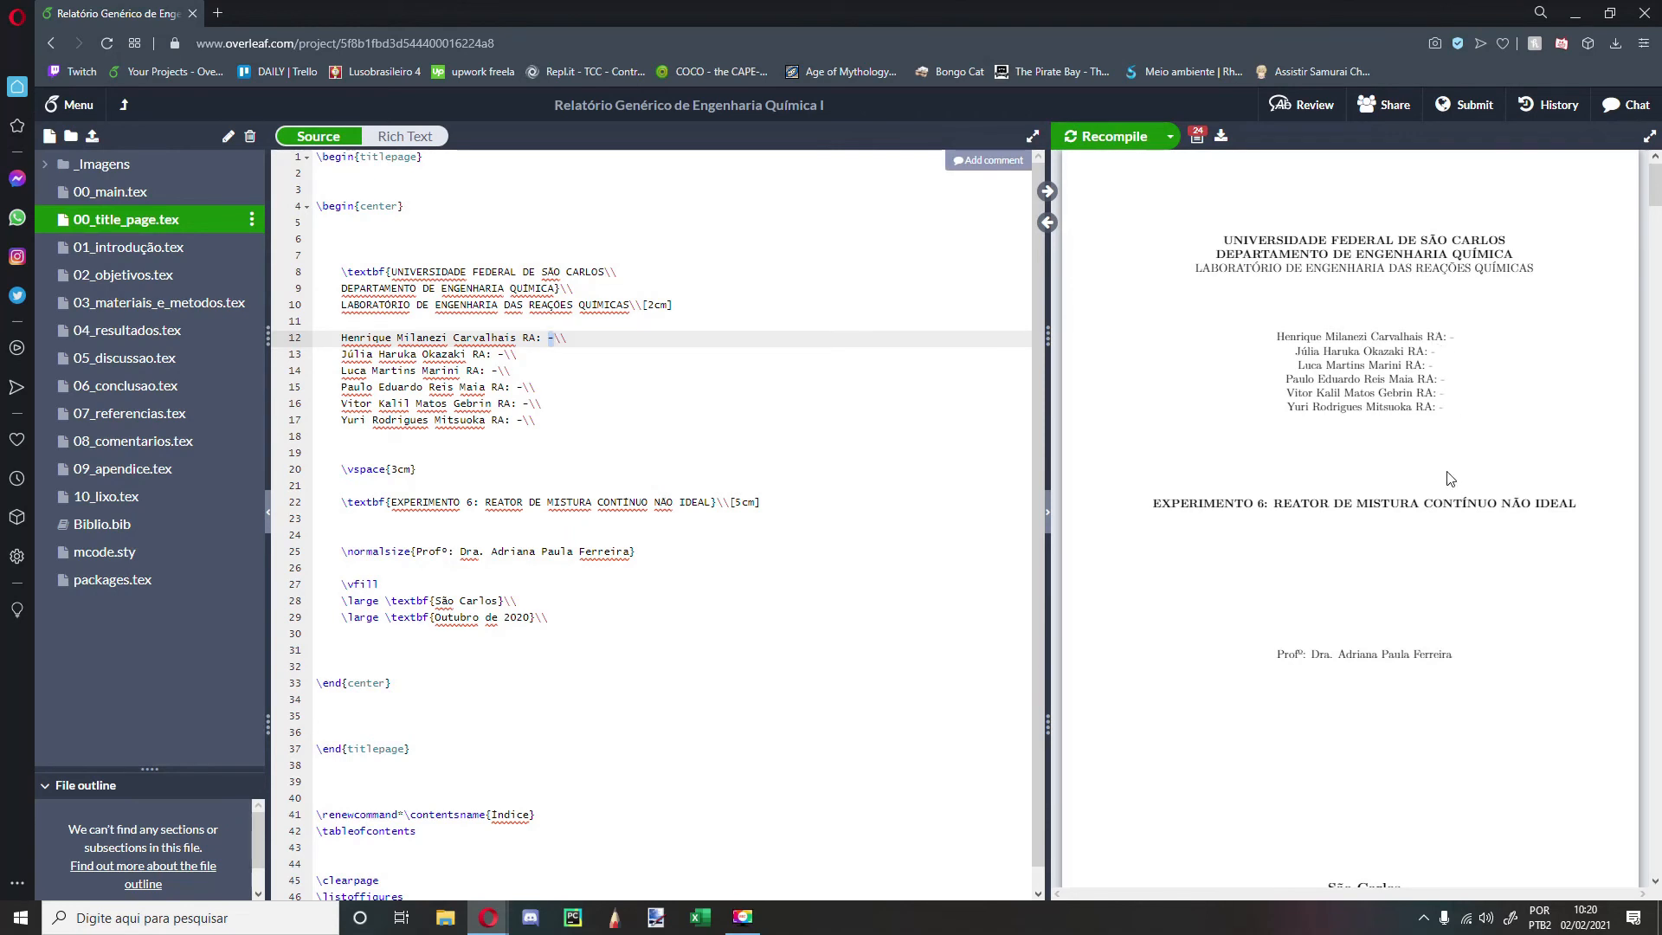
scroll(1452, 494, "down", 3)
scroll(1448, 491, "up", 2)
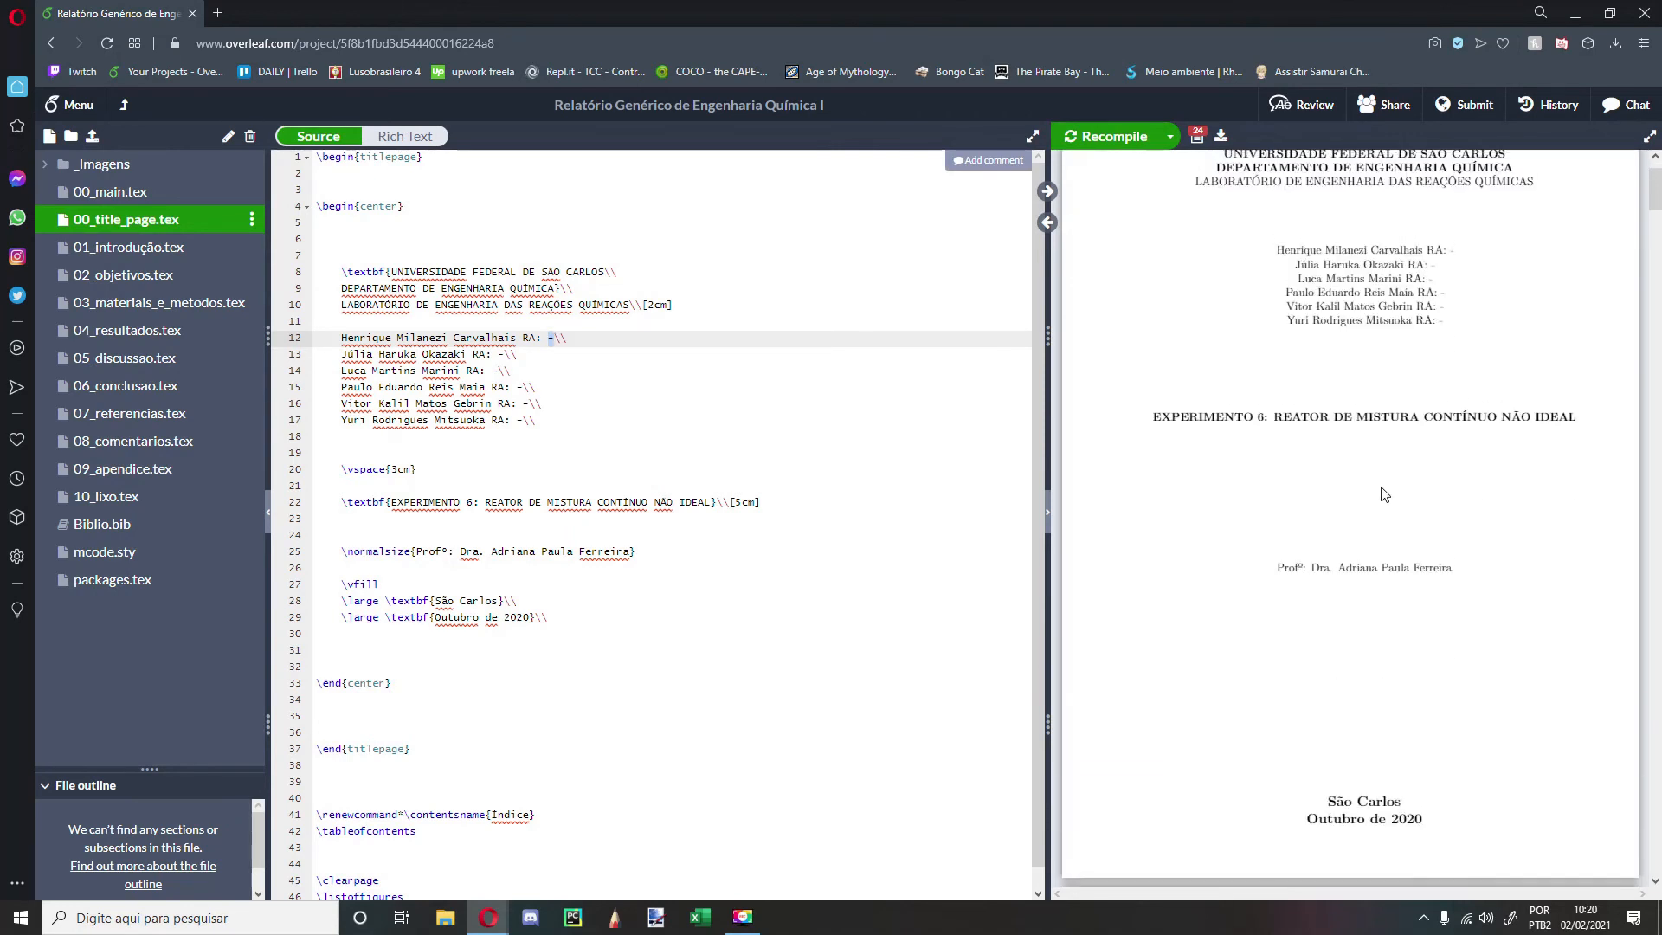
scroll(1211, 679, "down", 4)
scroll(1272, 664, "up", 3)
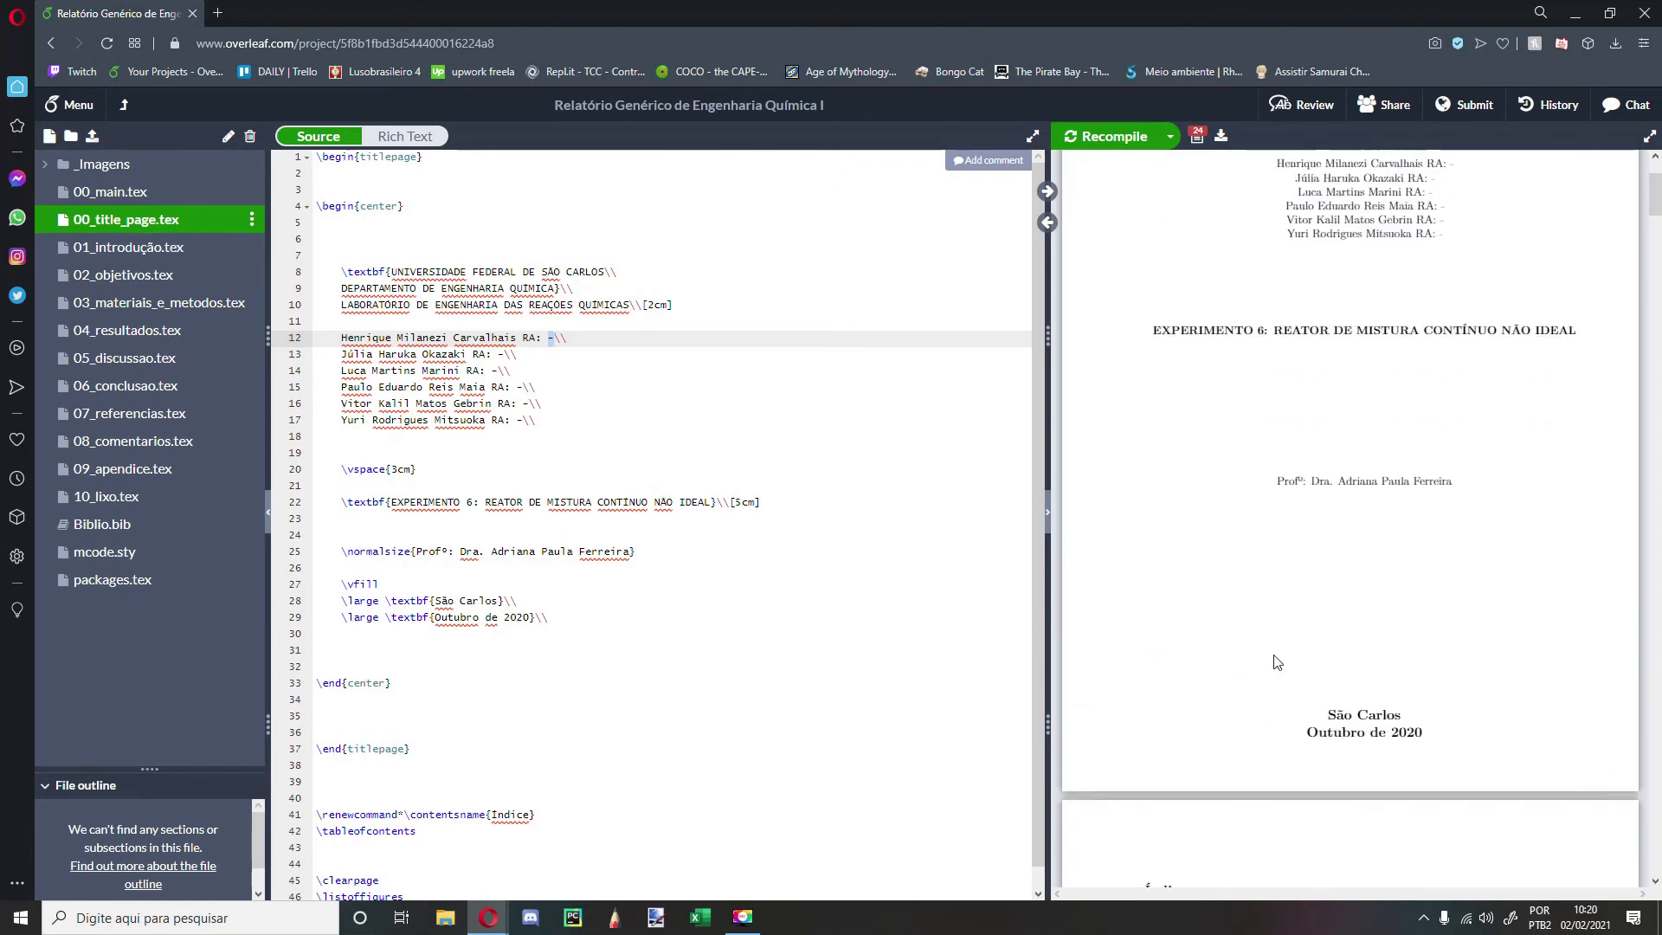
scroll(441, 643, "down", 1)
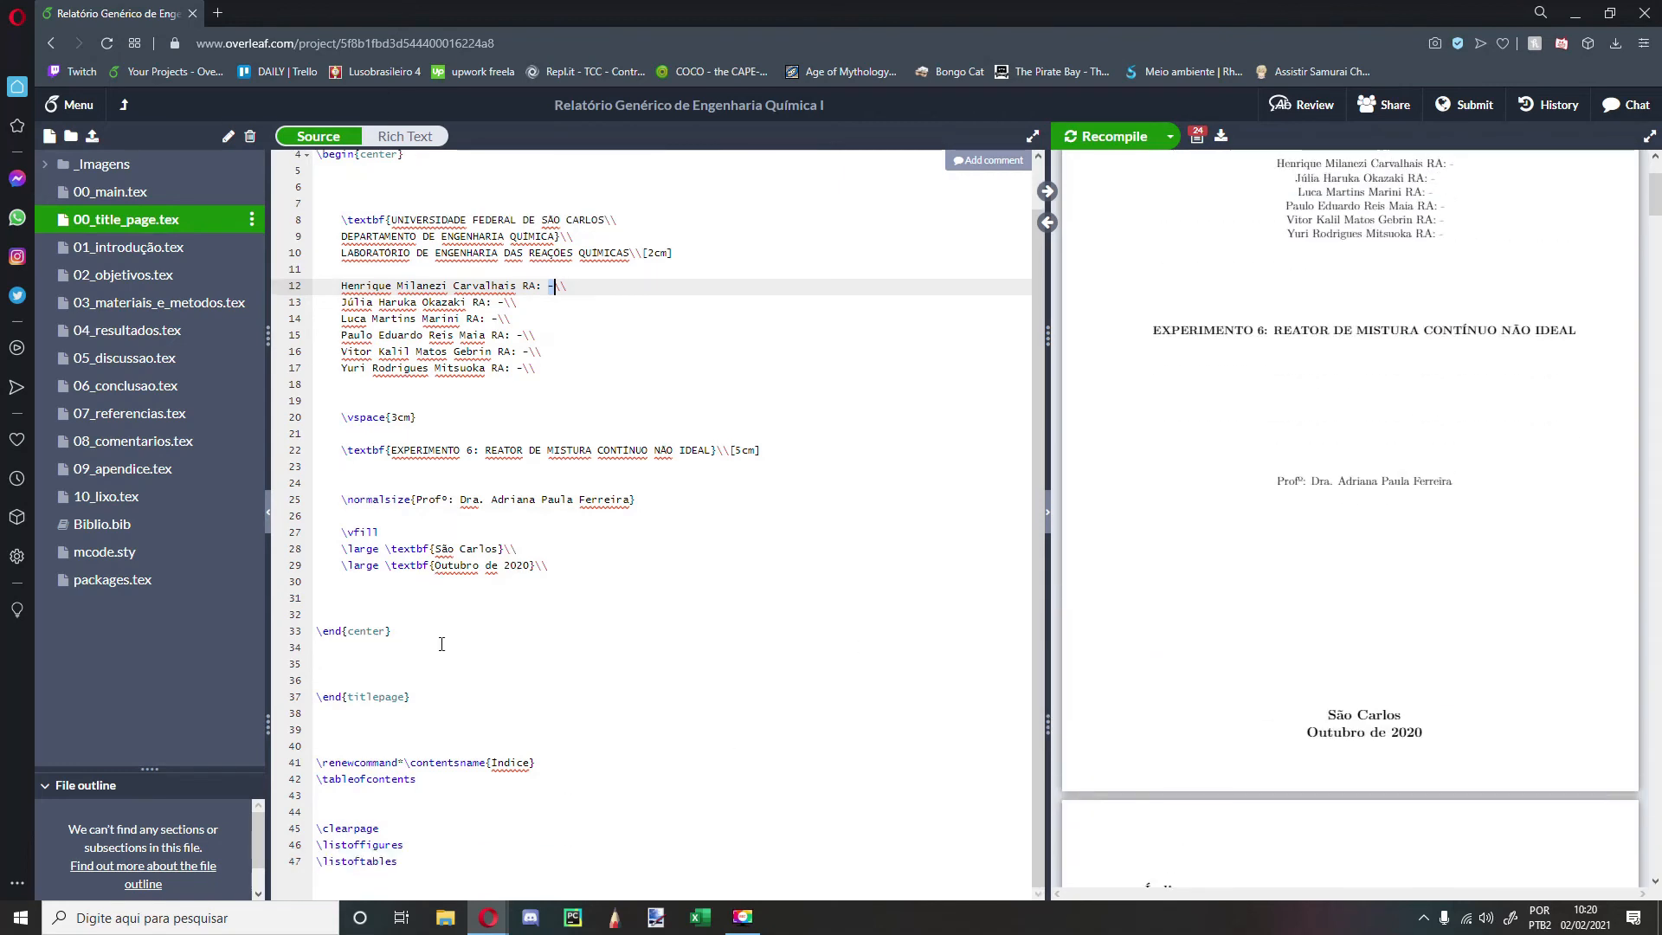
Step: Comment out the \vfill line above the city and date in 00_title_page.tex and recompile the PDF
left_click(343, 532)
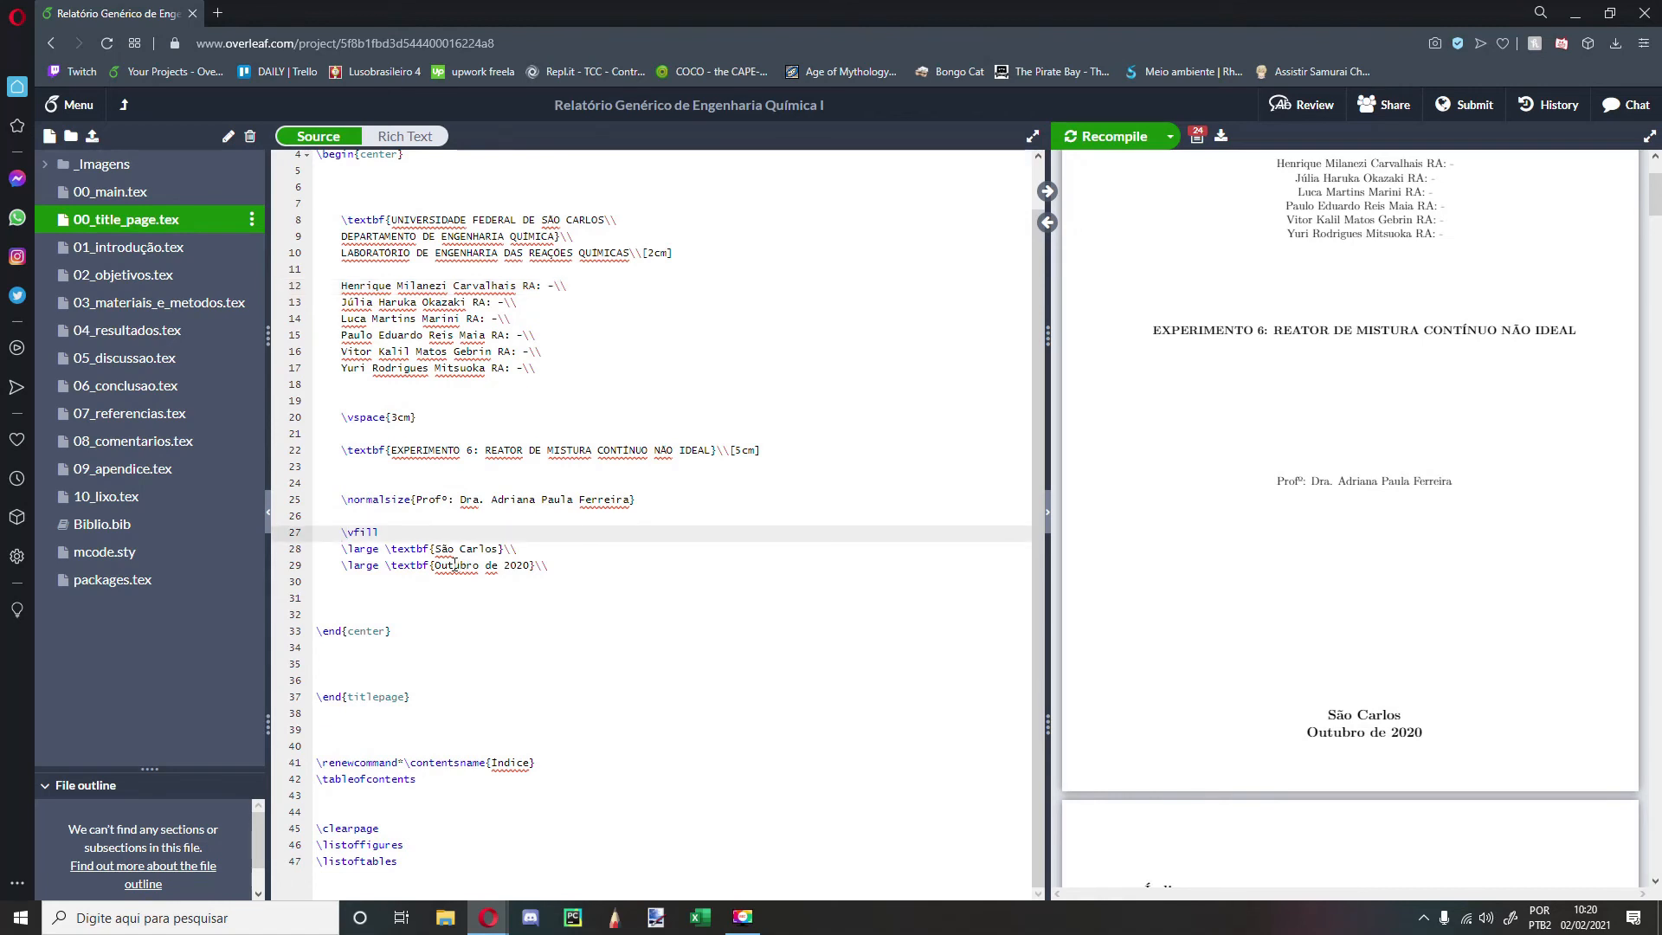
type("%")
left_click(1092, 136)
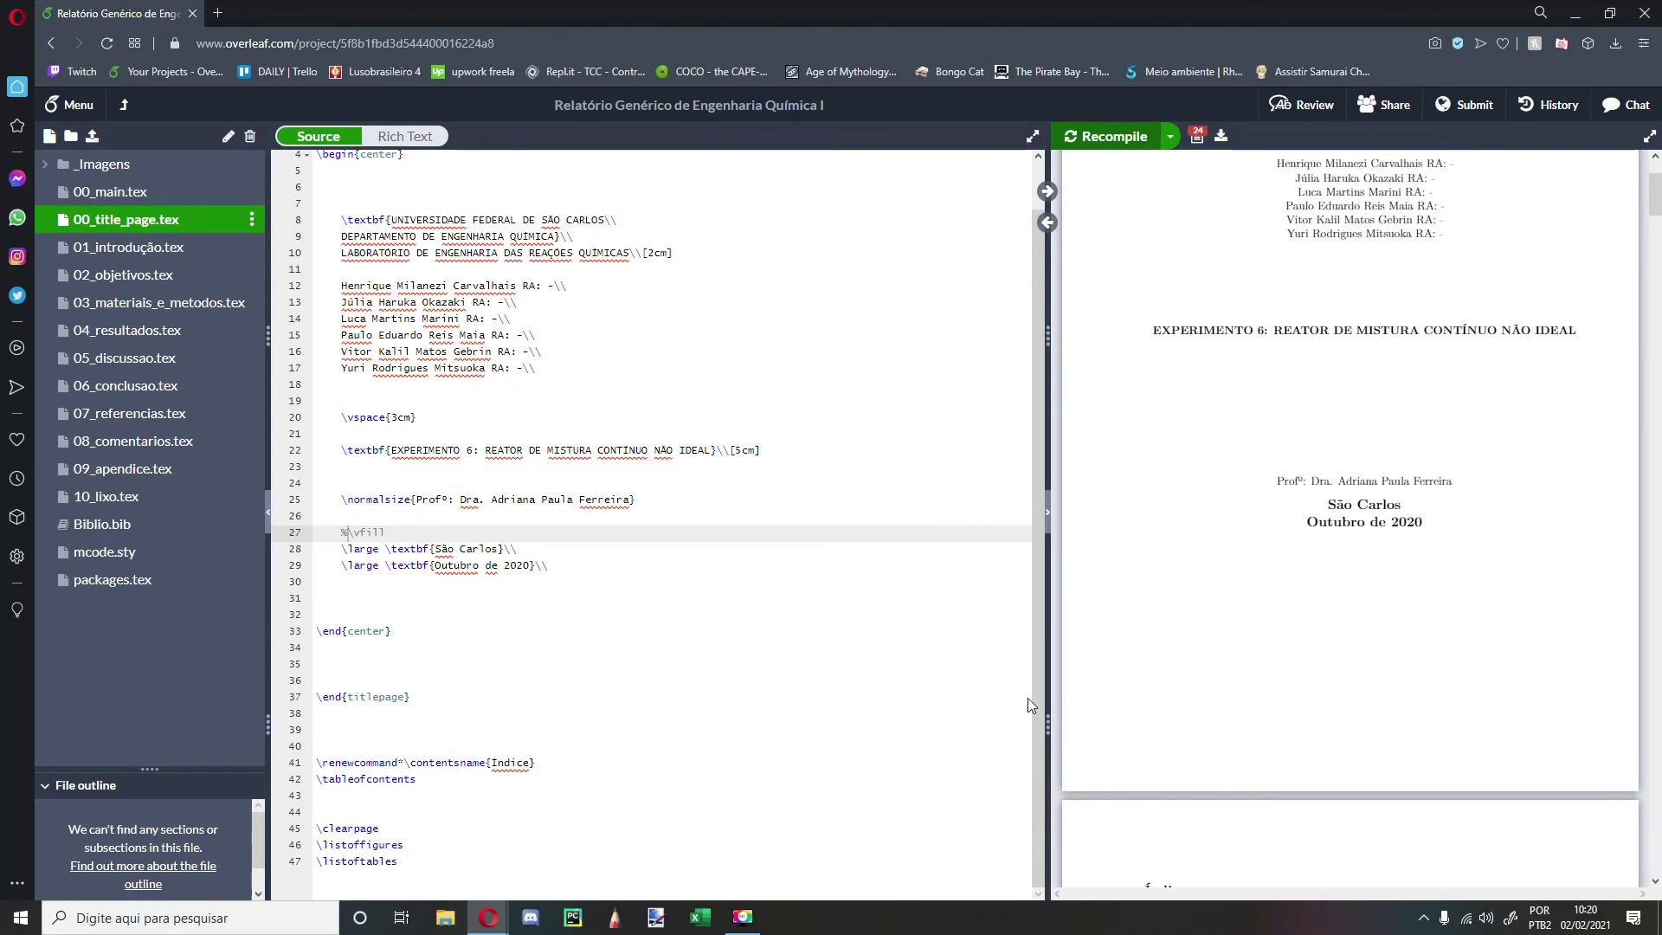
Step: Uncomment the \vfill line and recompile the title page
left_click(349, 532)
key("BackSpace")
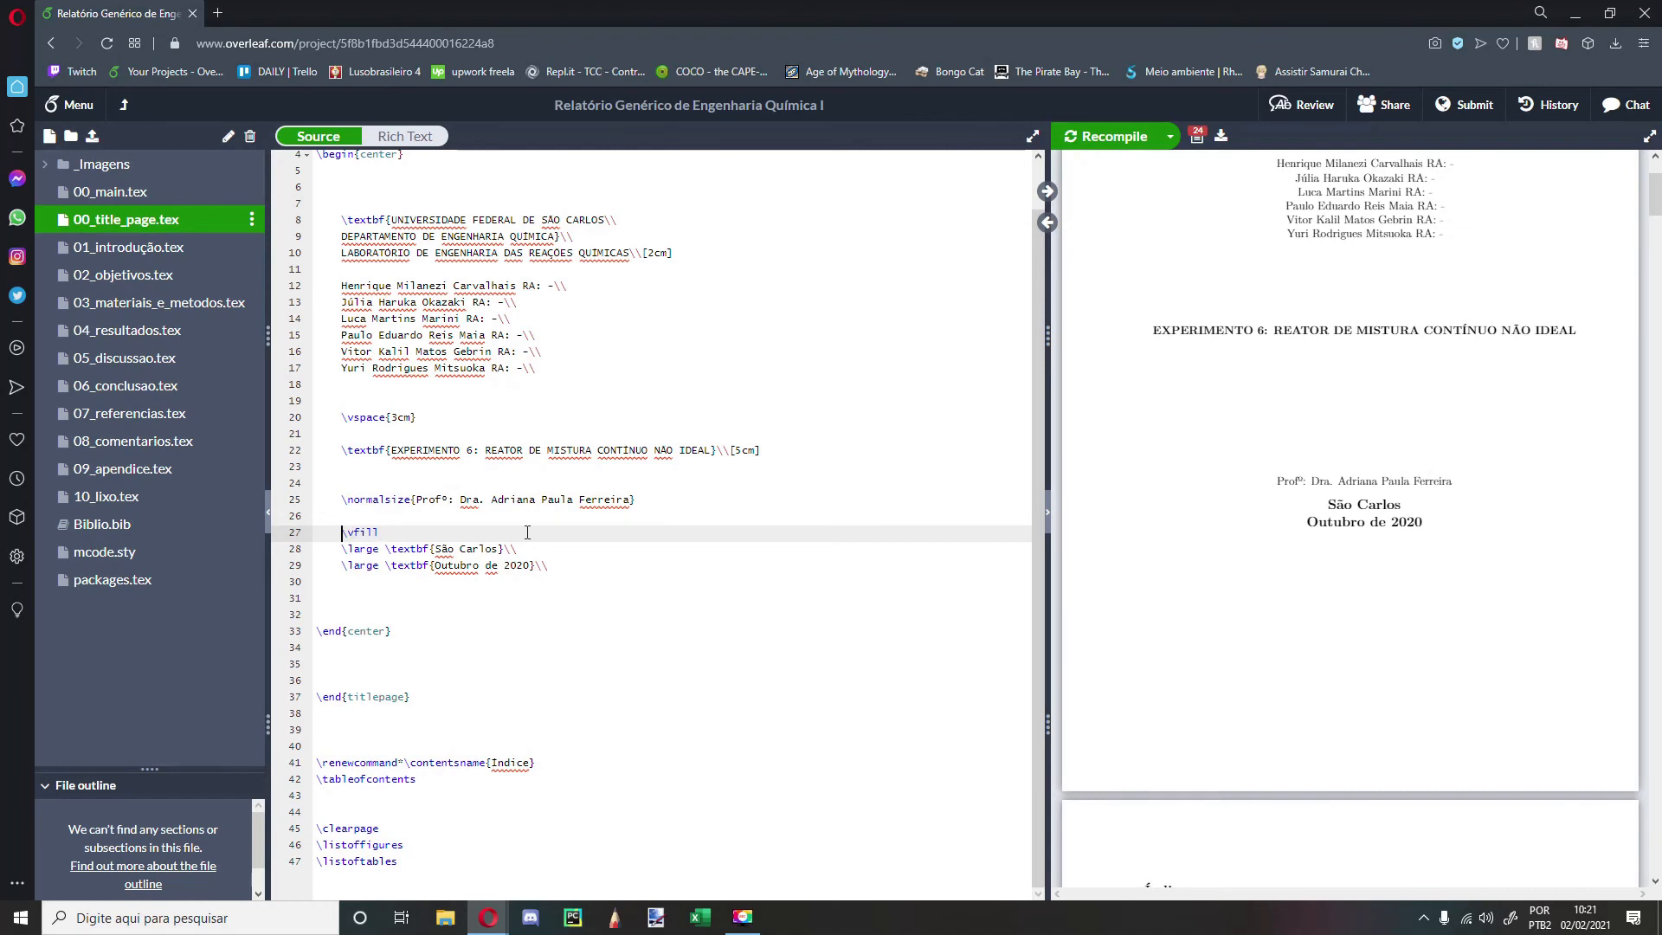
left_click(1112, 135)
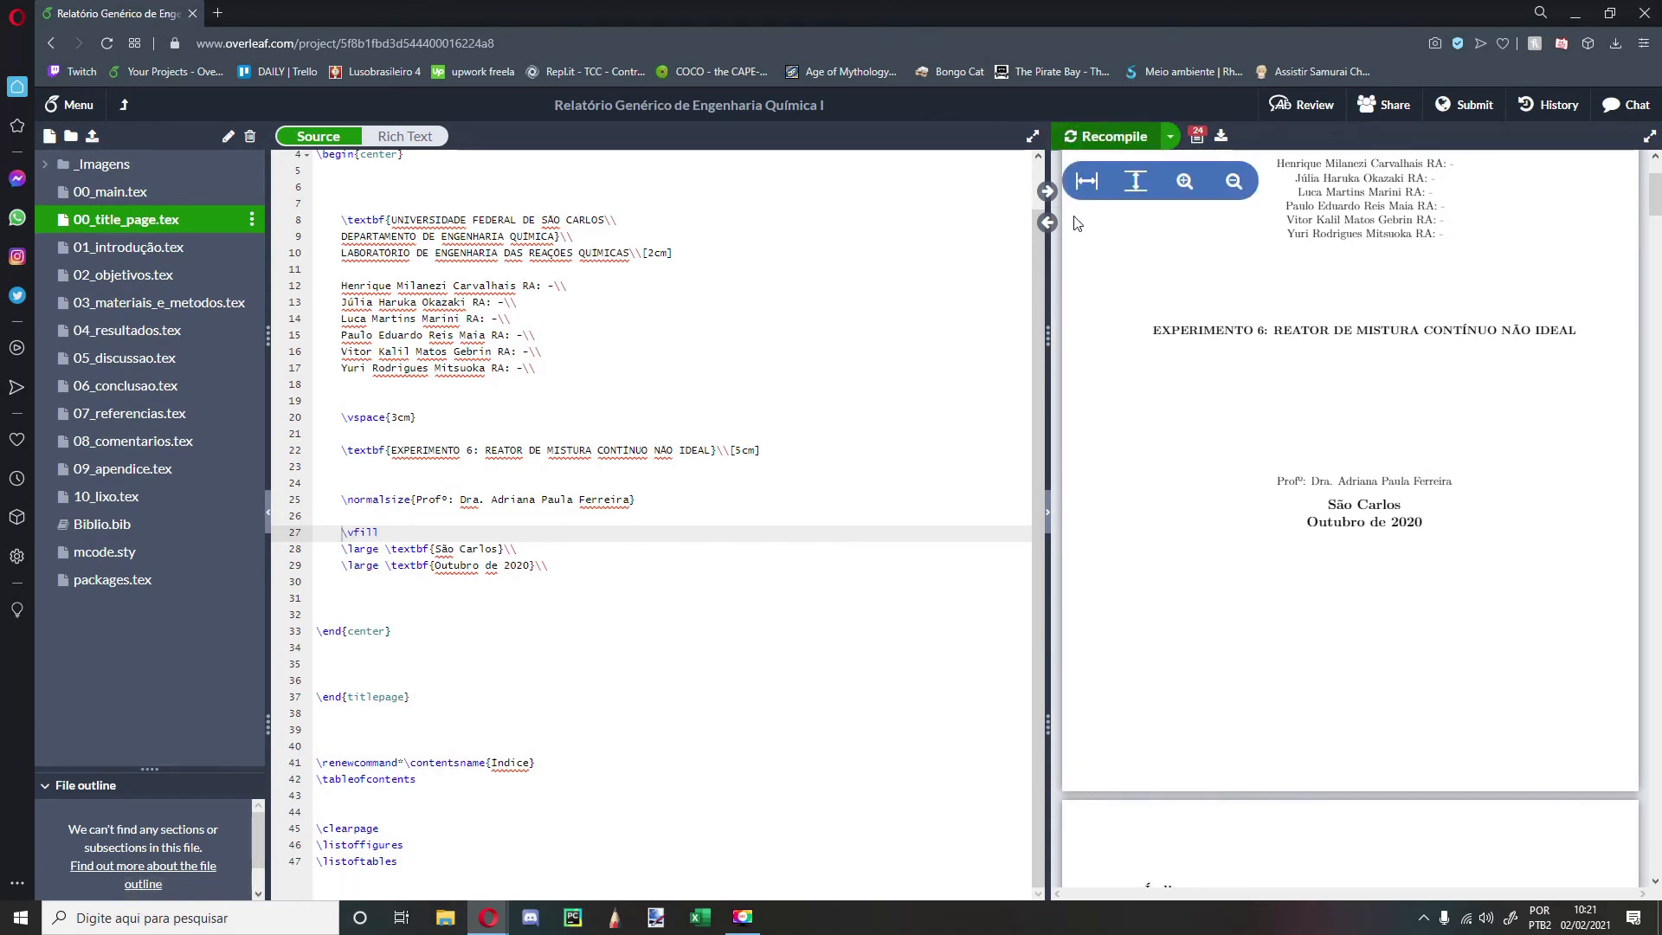
Step: Download the compiled report as a PDF, view it and close its browser tab
left_click(1222, 136)
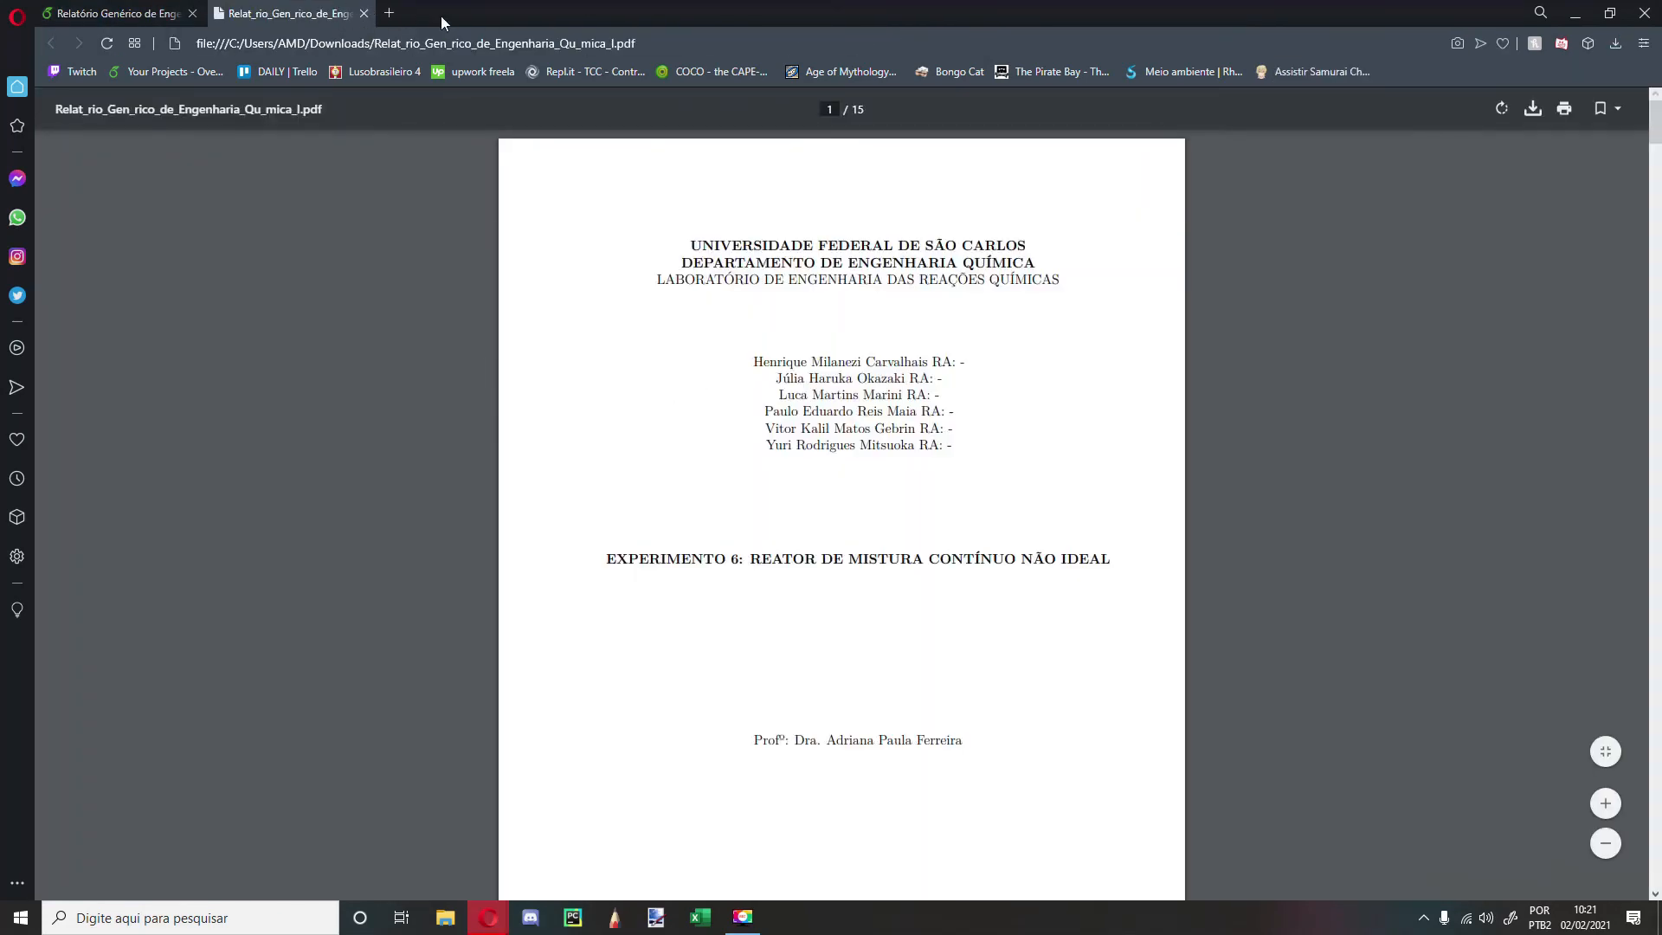
left_click(364, 14)
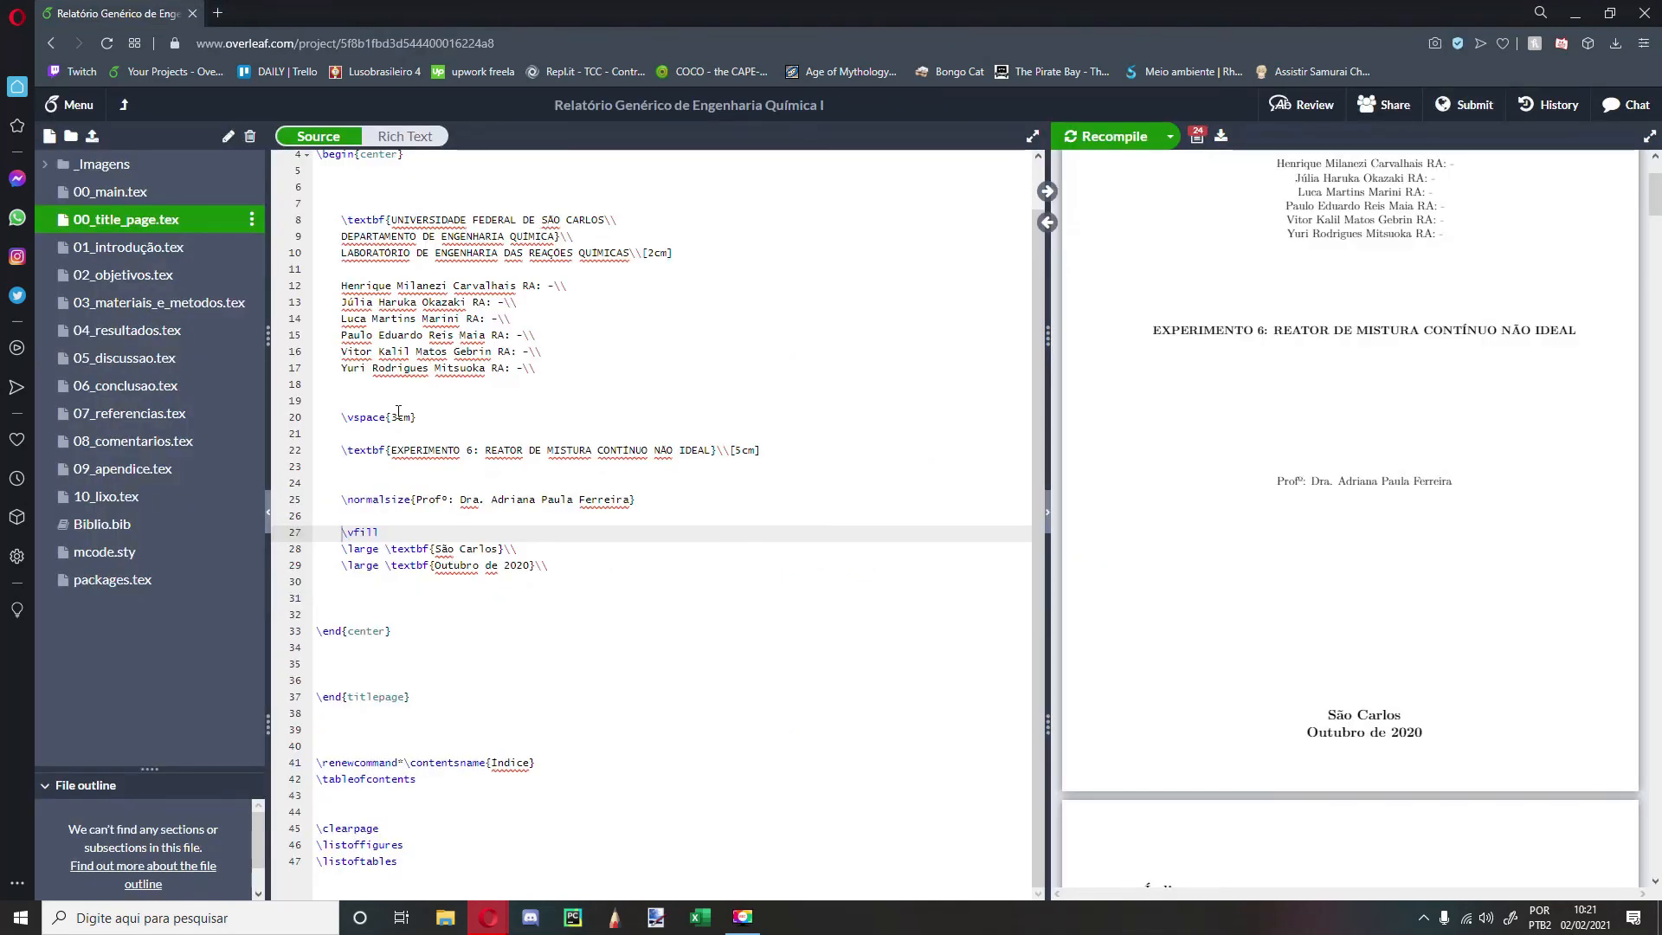
Step: Open 01_introdução.tex and insert an empty line between the \section{Introdução} command and the first paragraph
left_click(121, 250)
left_click(468, 156)
key("Return")
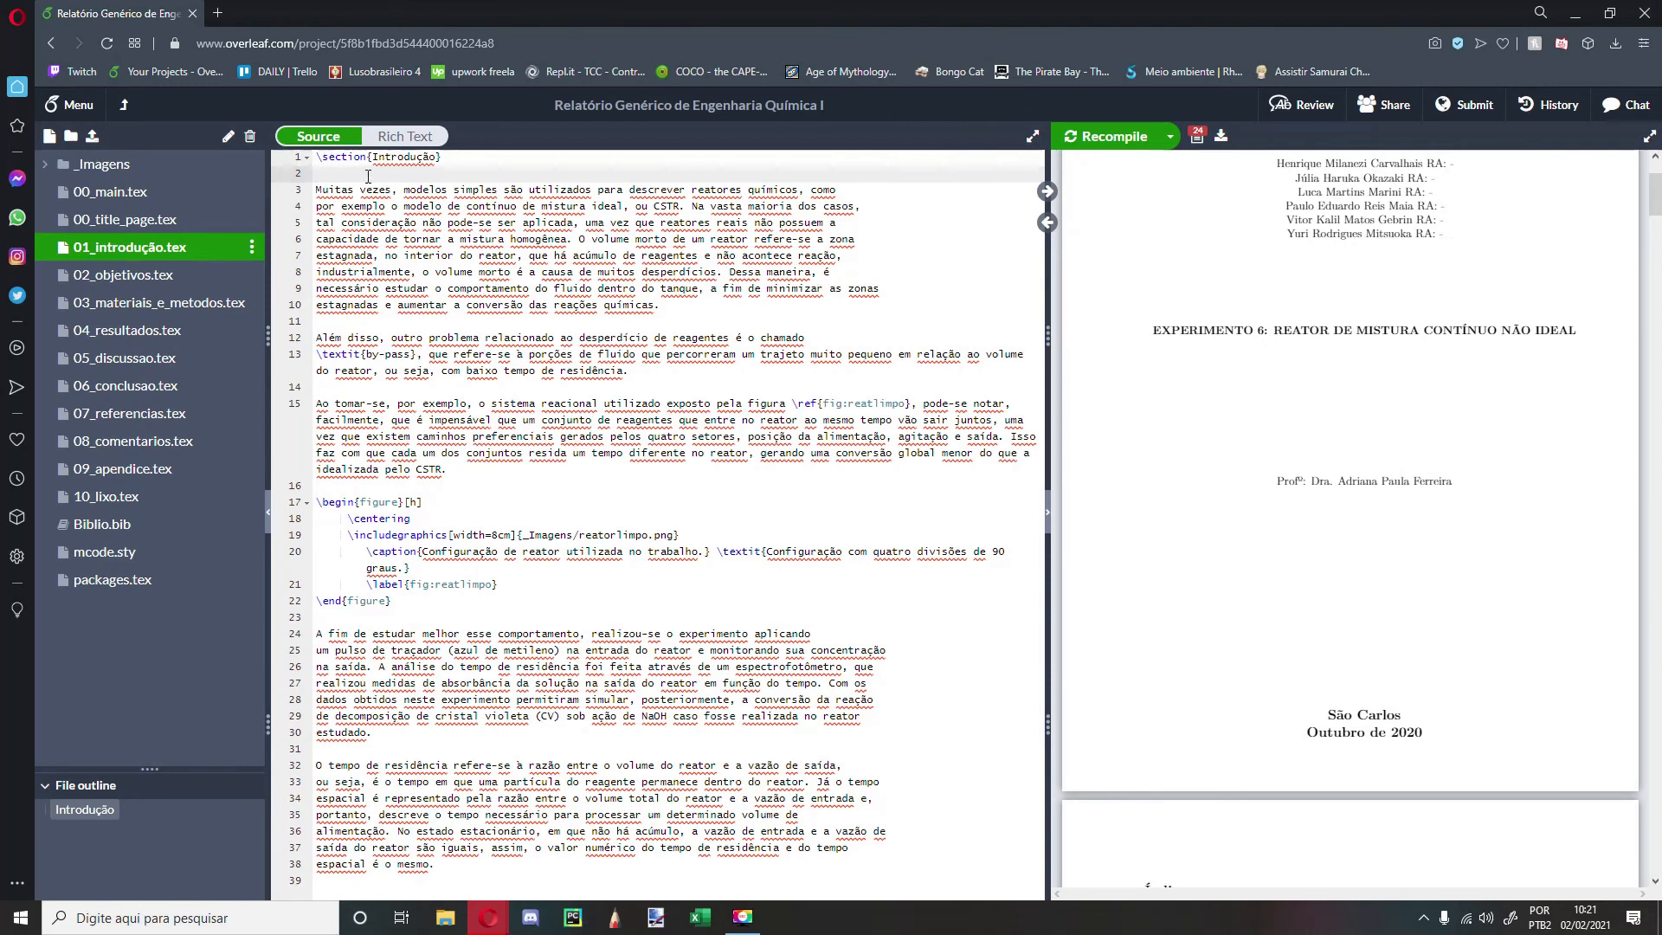
Step: Examine the \section command and its title Introdução, relating them to the Índice page in the PDF
left_click(320, 156)
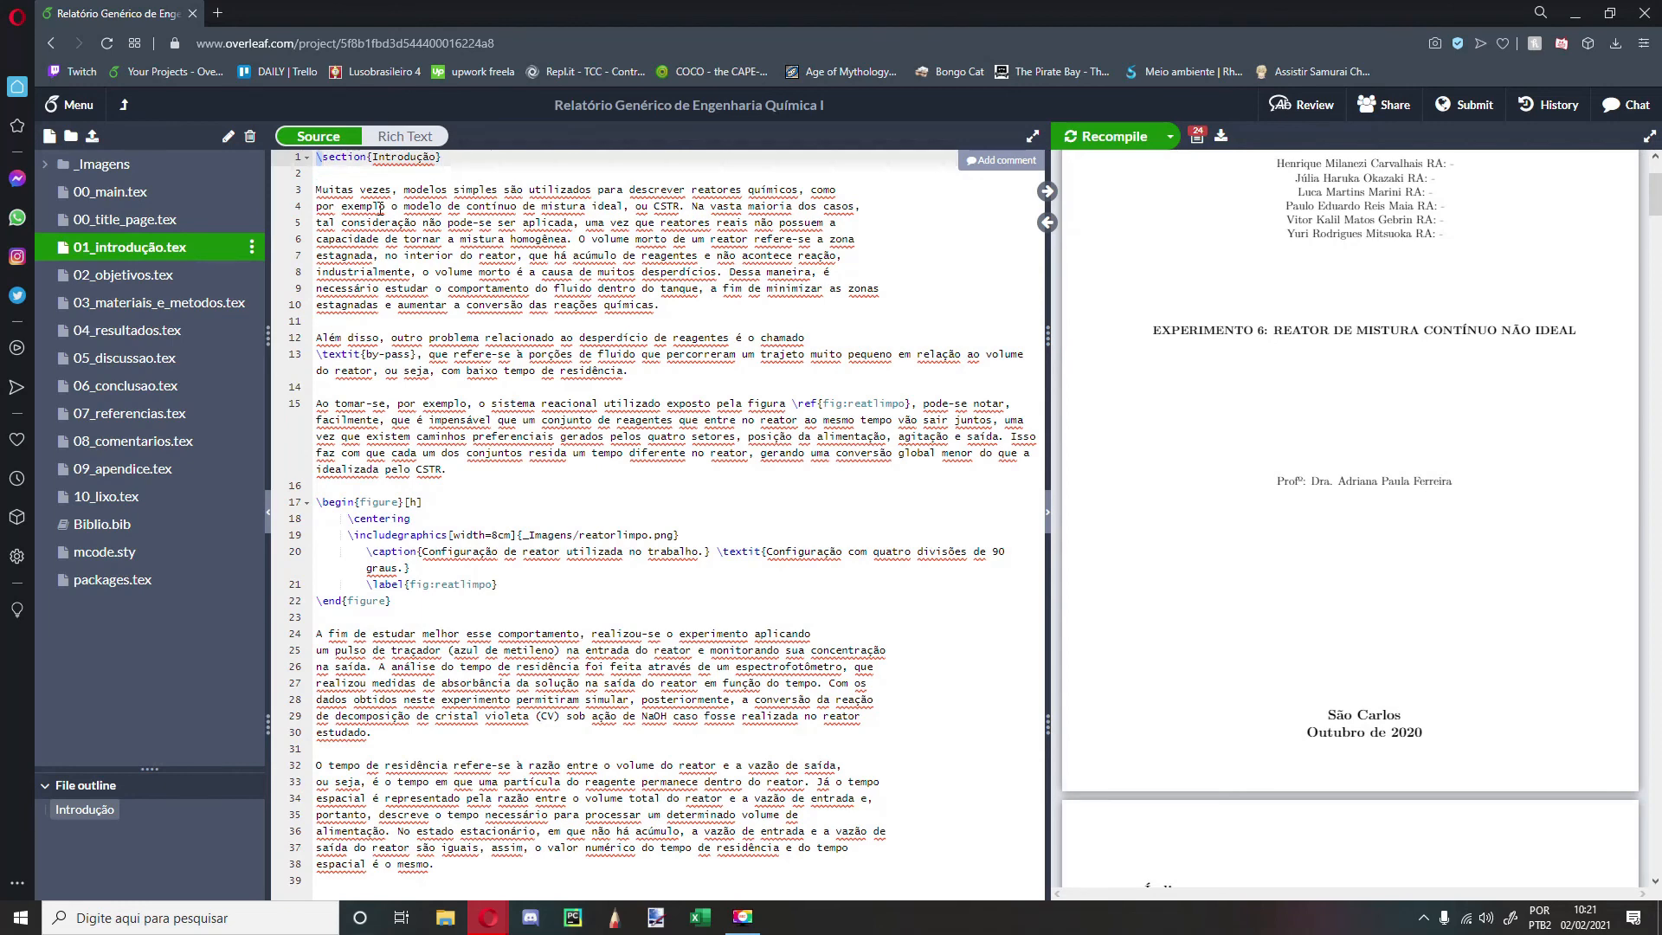
left_click(380, 209)
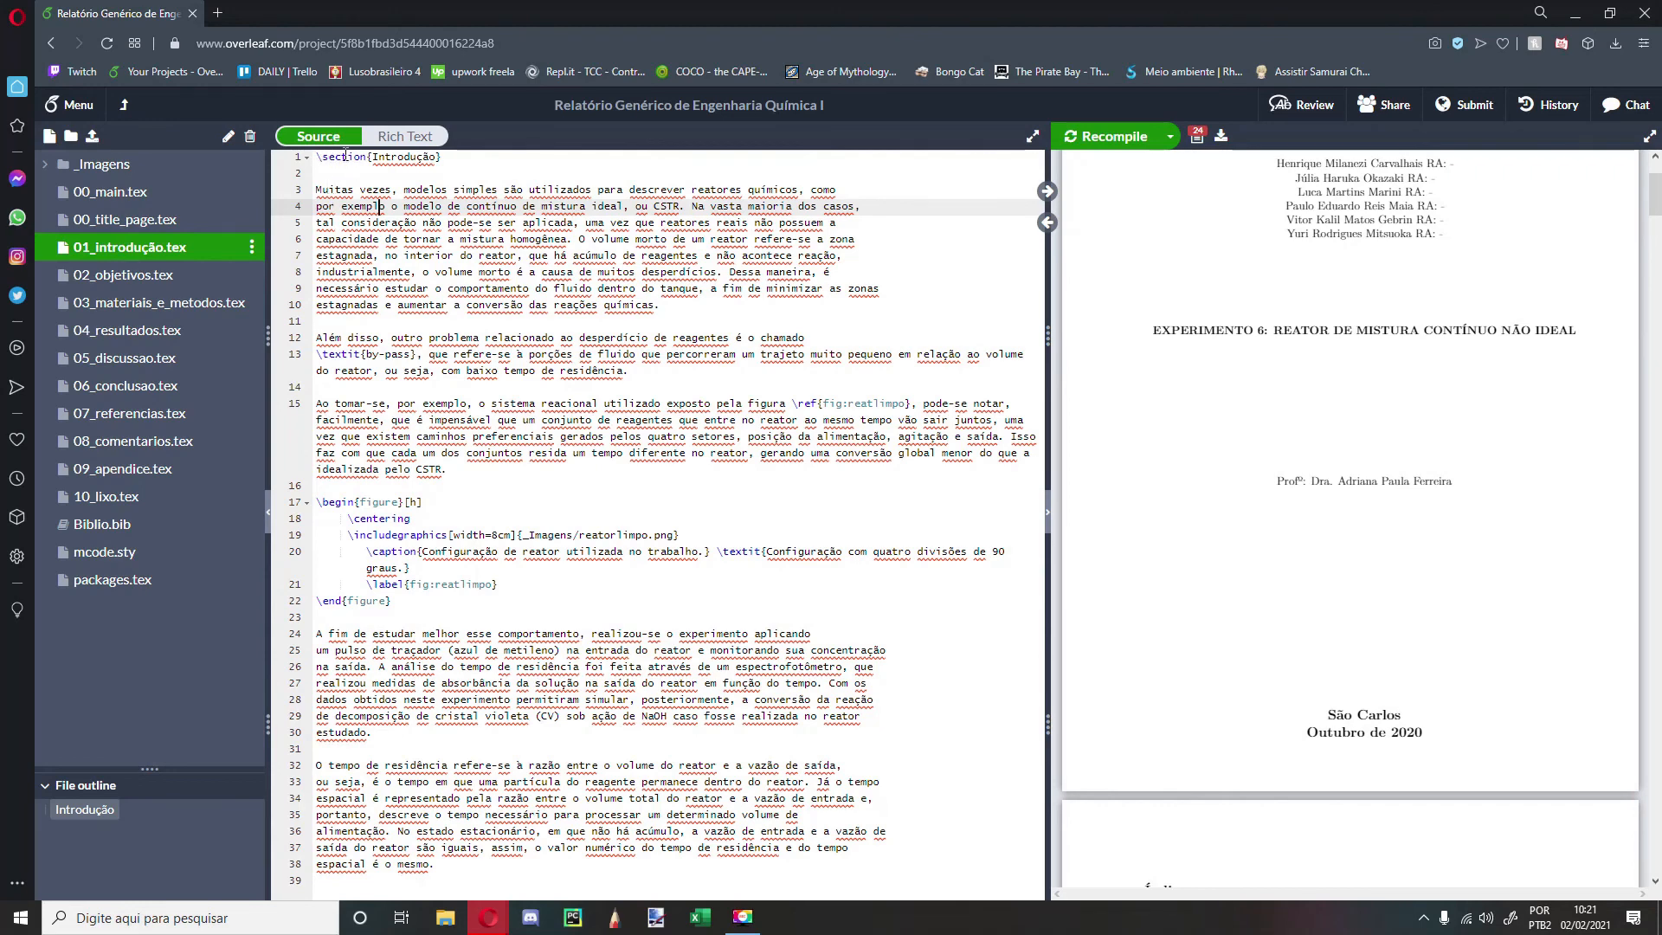
left_click(371, 156)
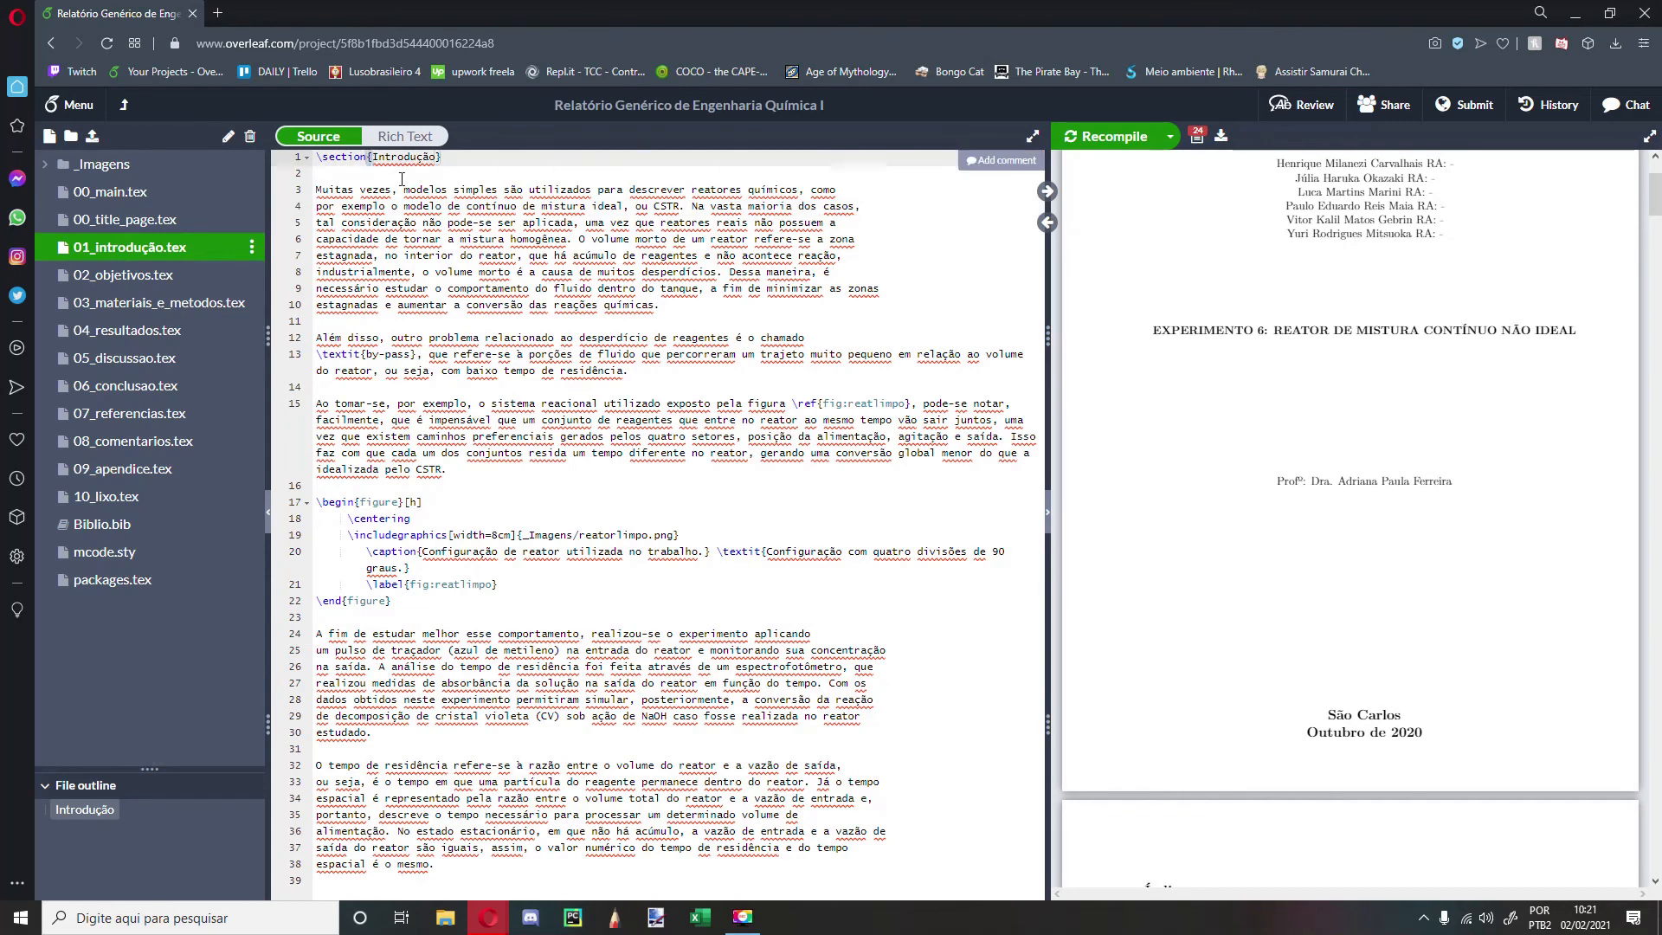
left_click(401, 177)
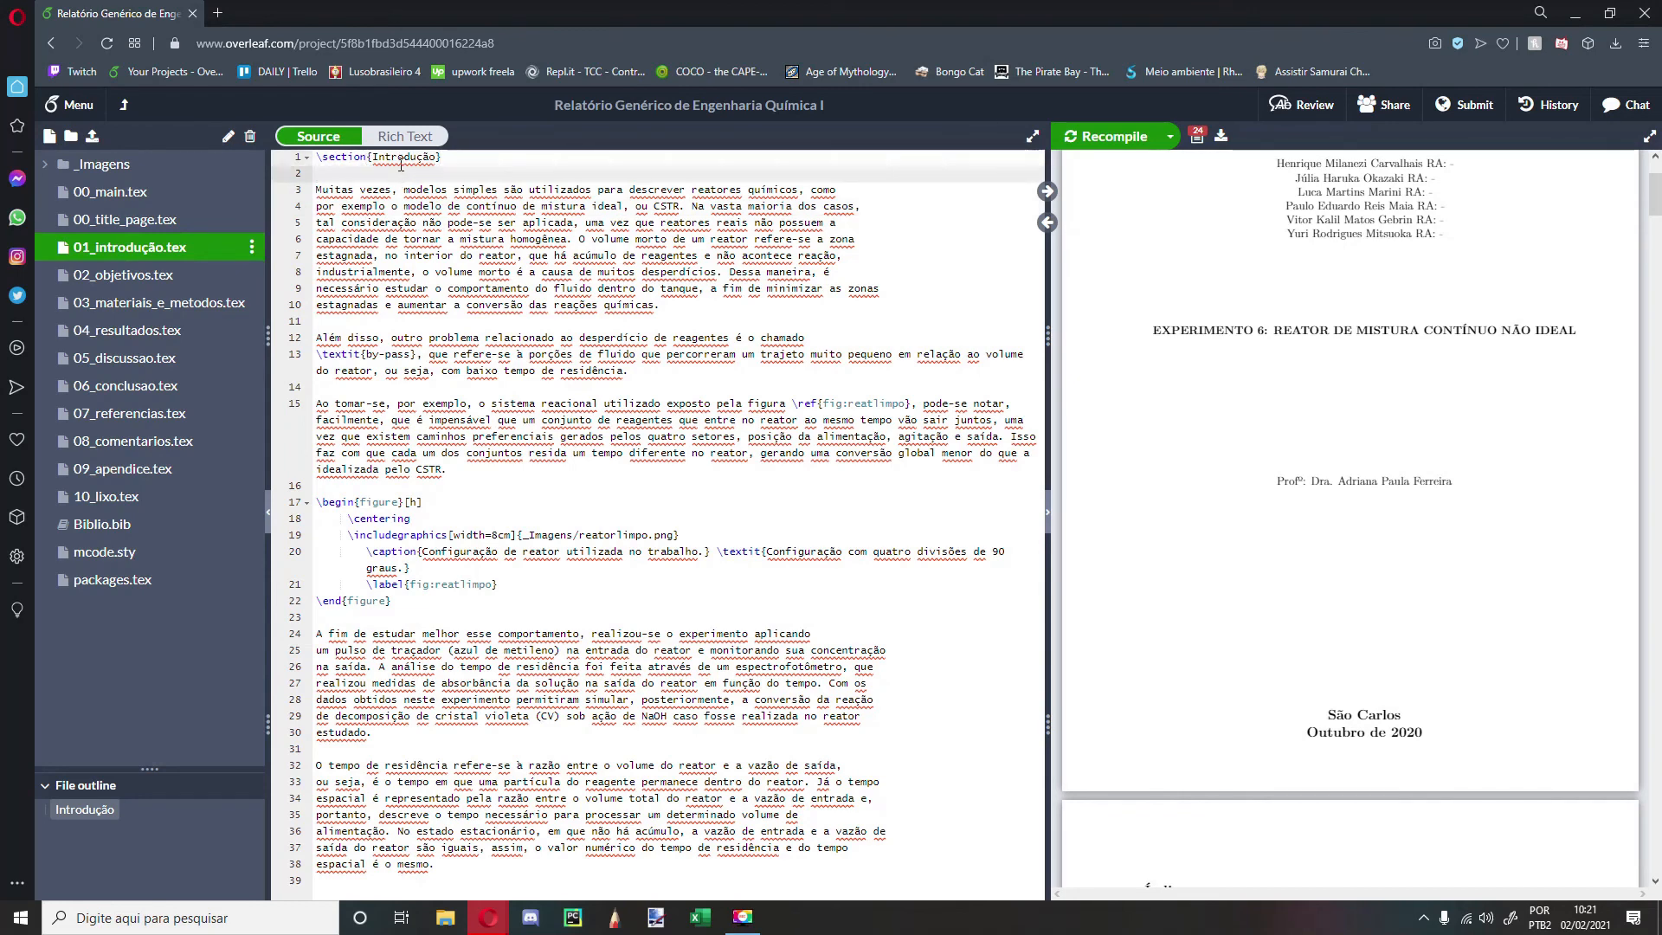
double_click(373, 156)
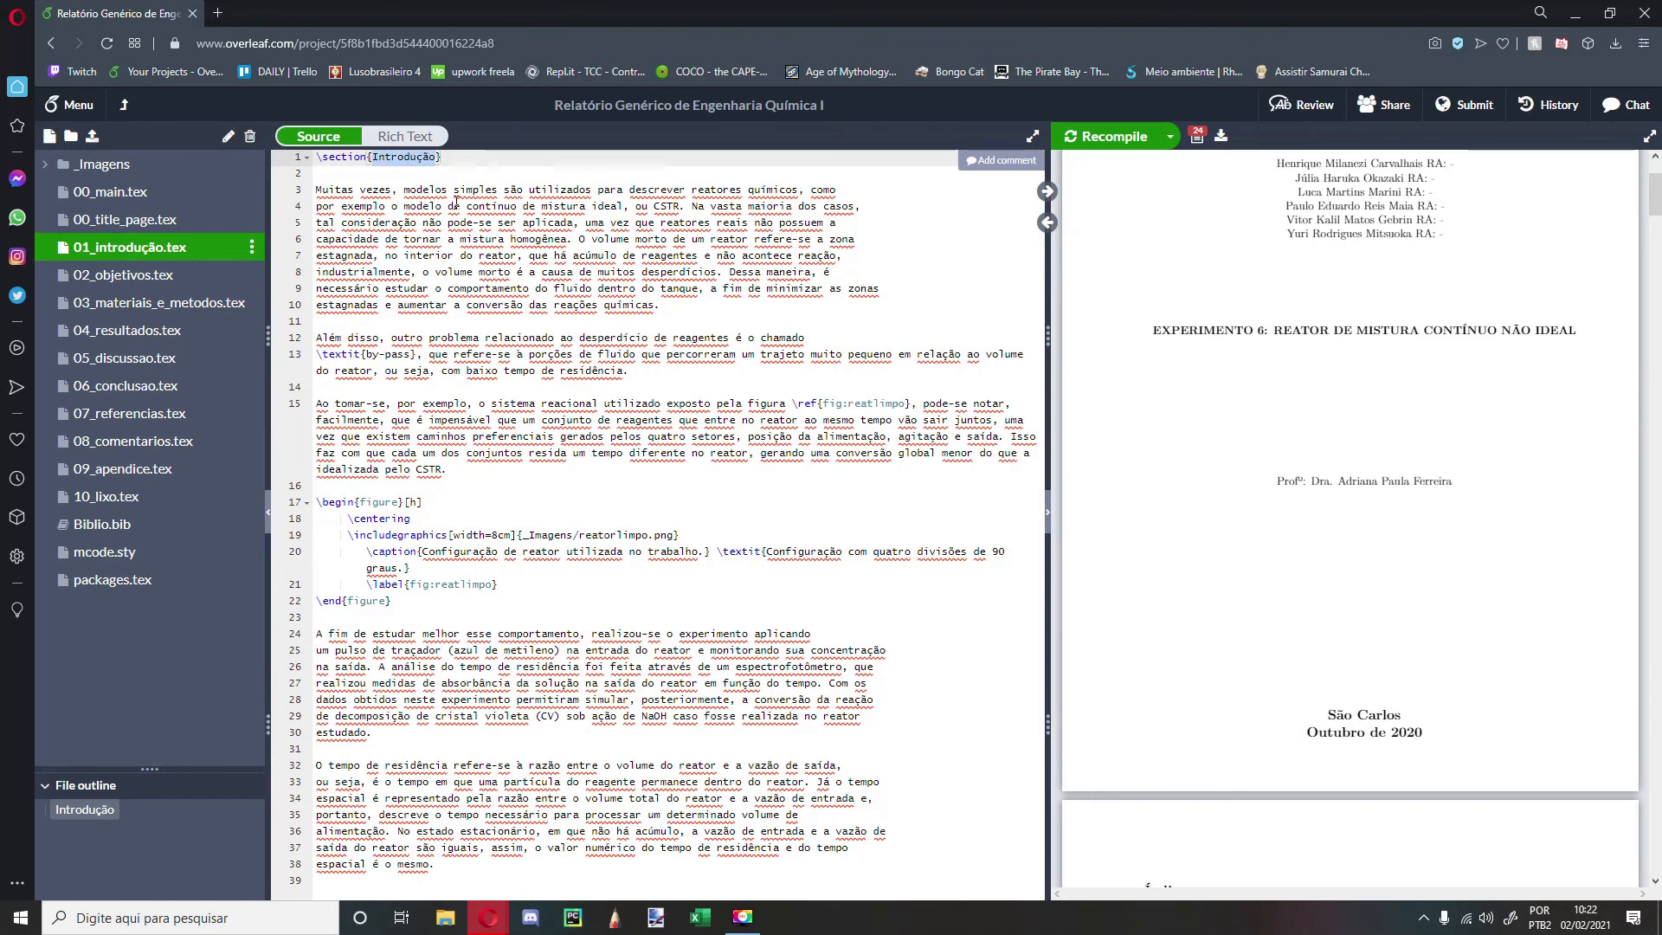
scroll(1285, 597, "down", 5)
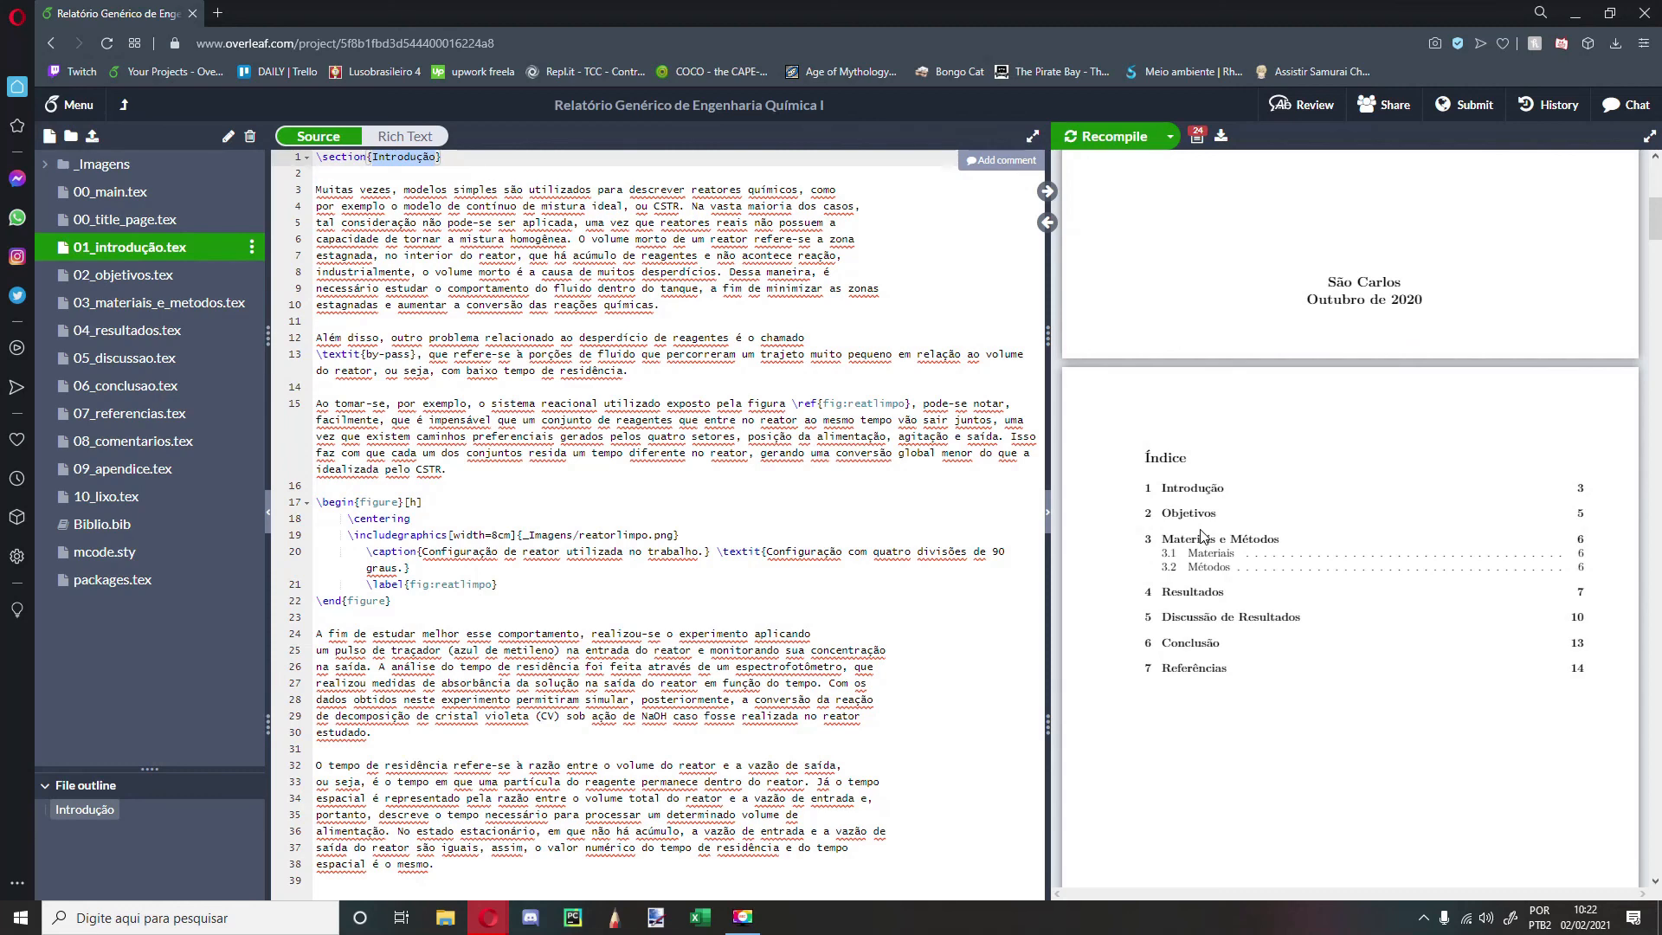
Step: Rename the section title to "Introdução pipipipopopo" and recompile the PDF
left_click(417, 255)
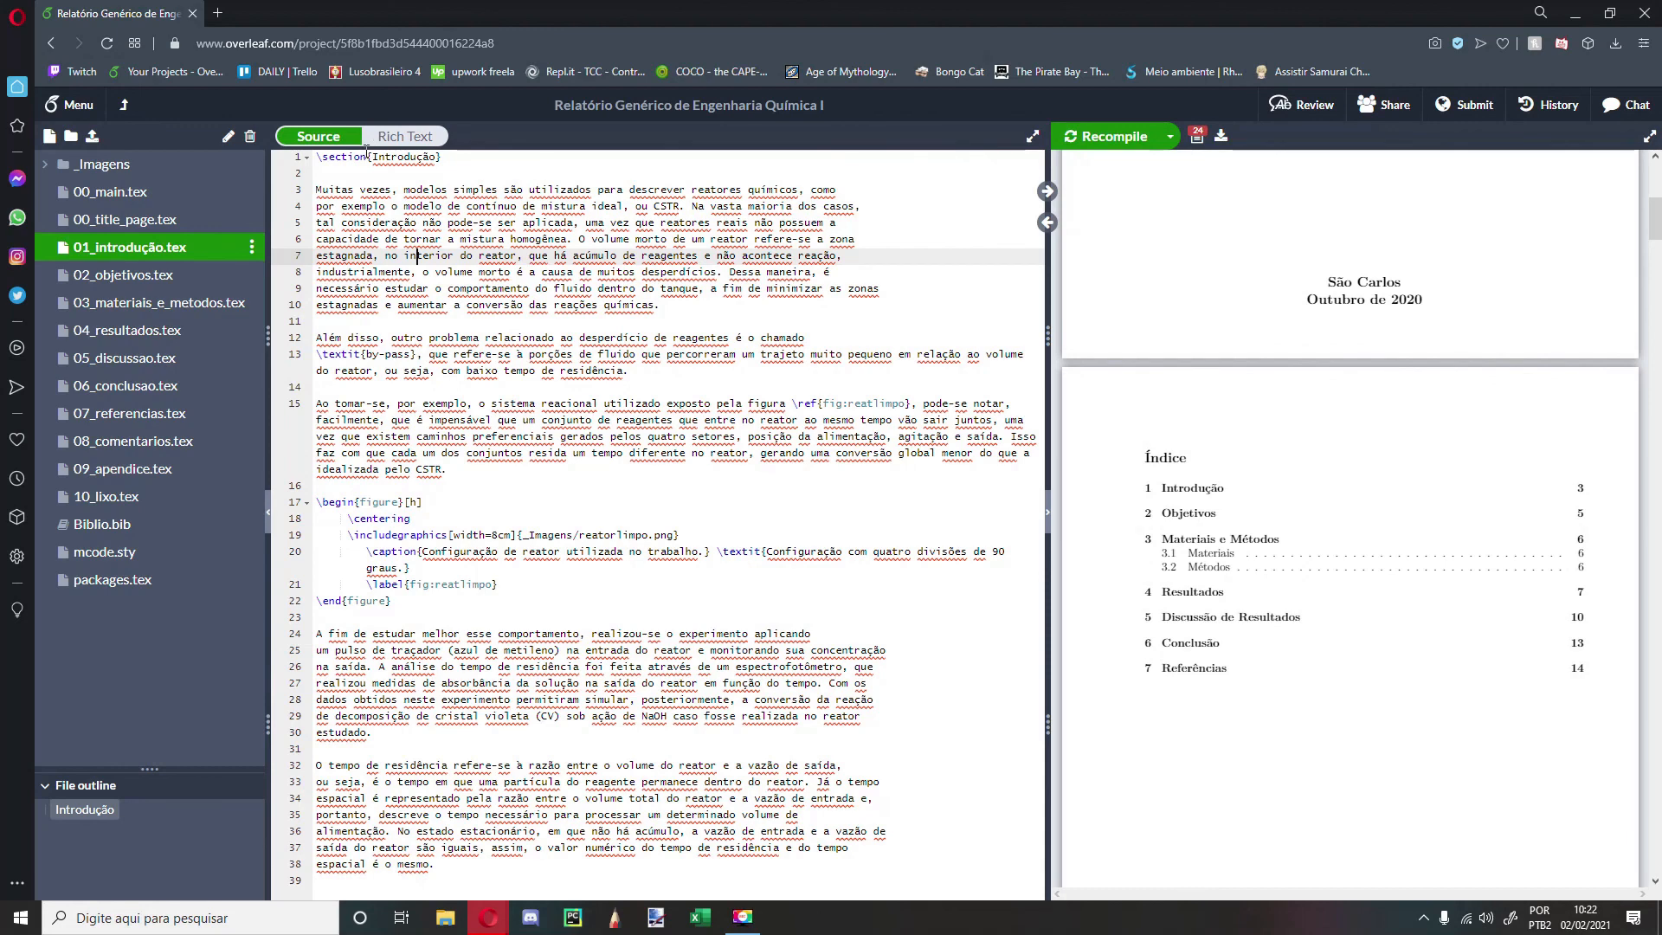
left_click(441, 158)
type("pipipipopopo")
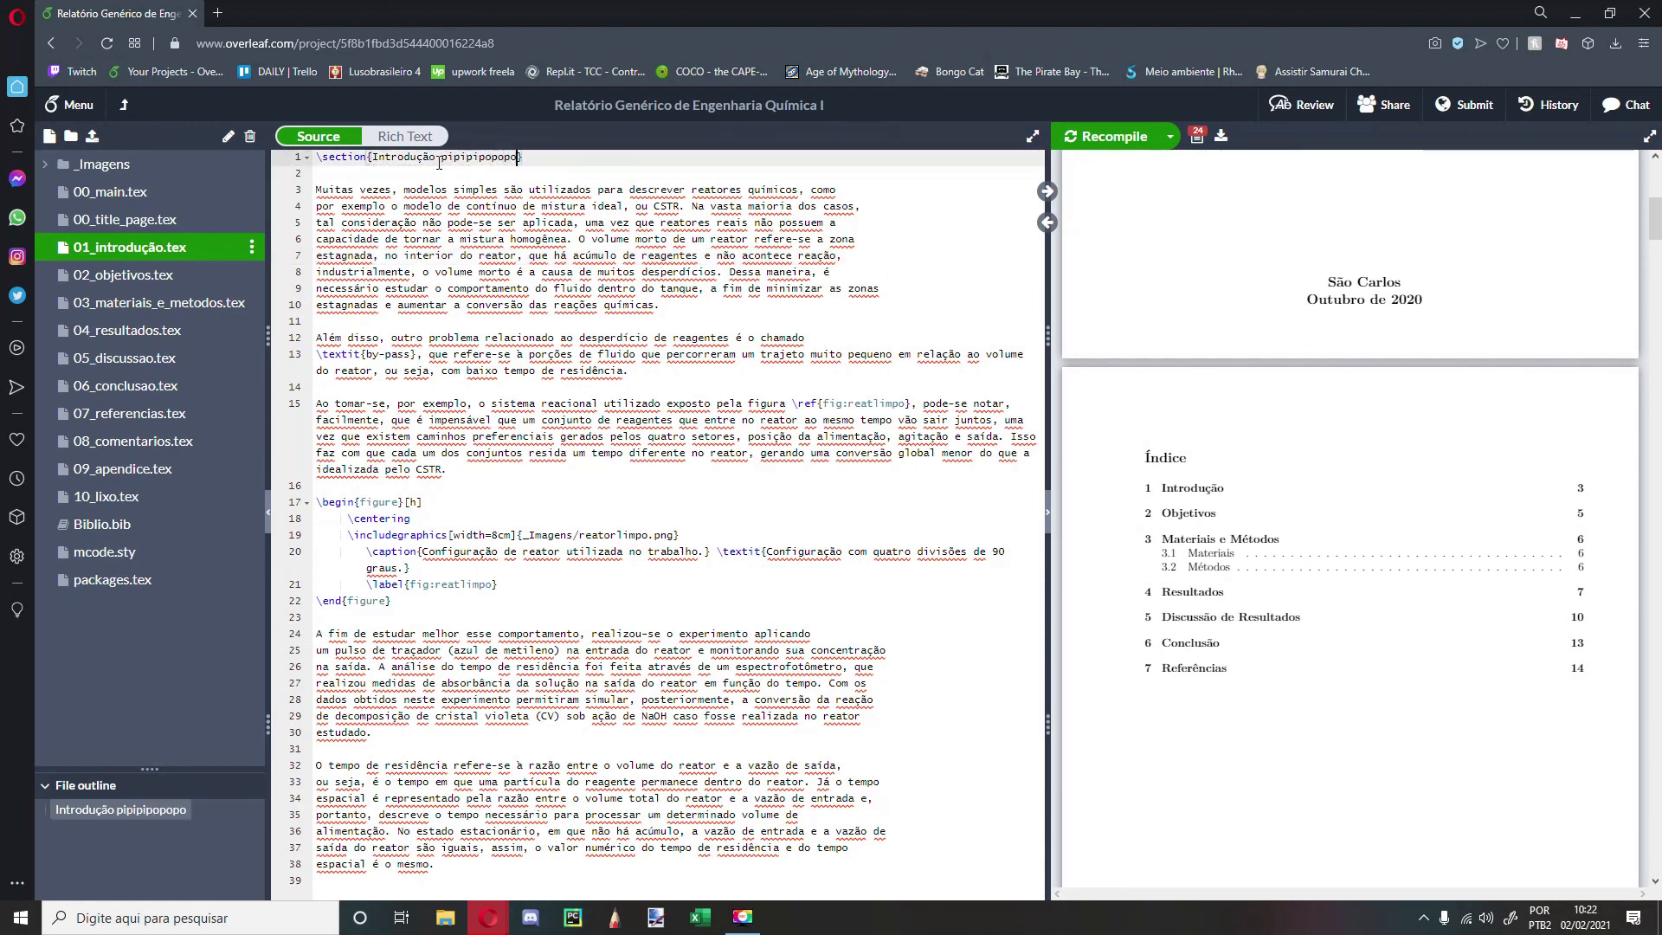
key("ctrl+s")
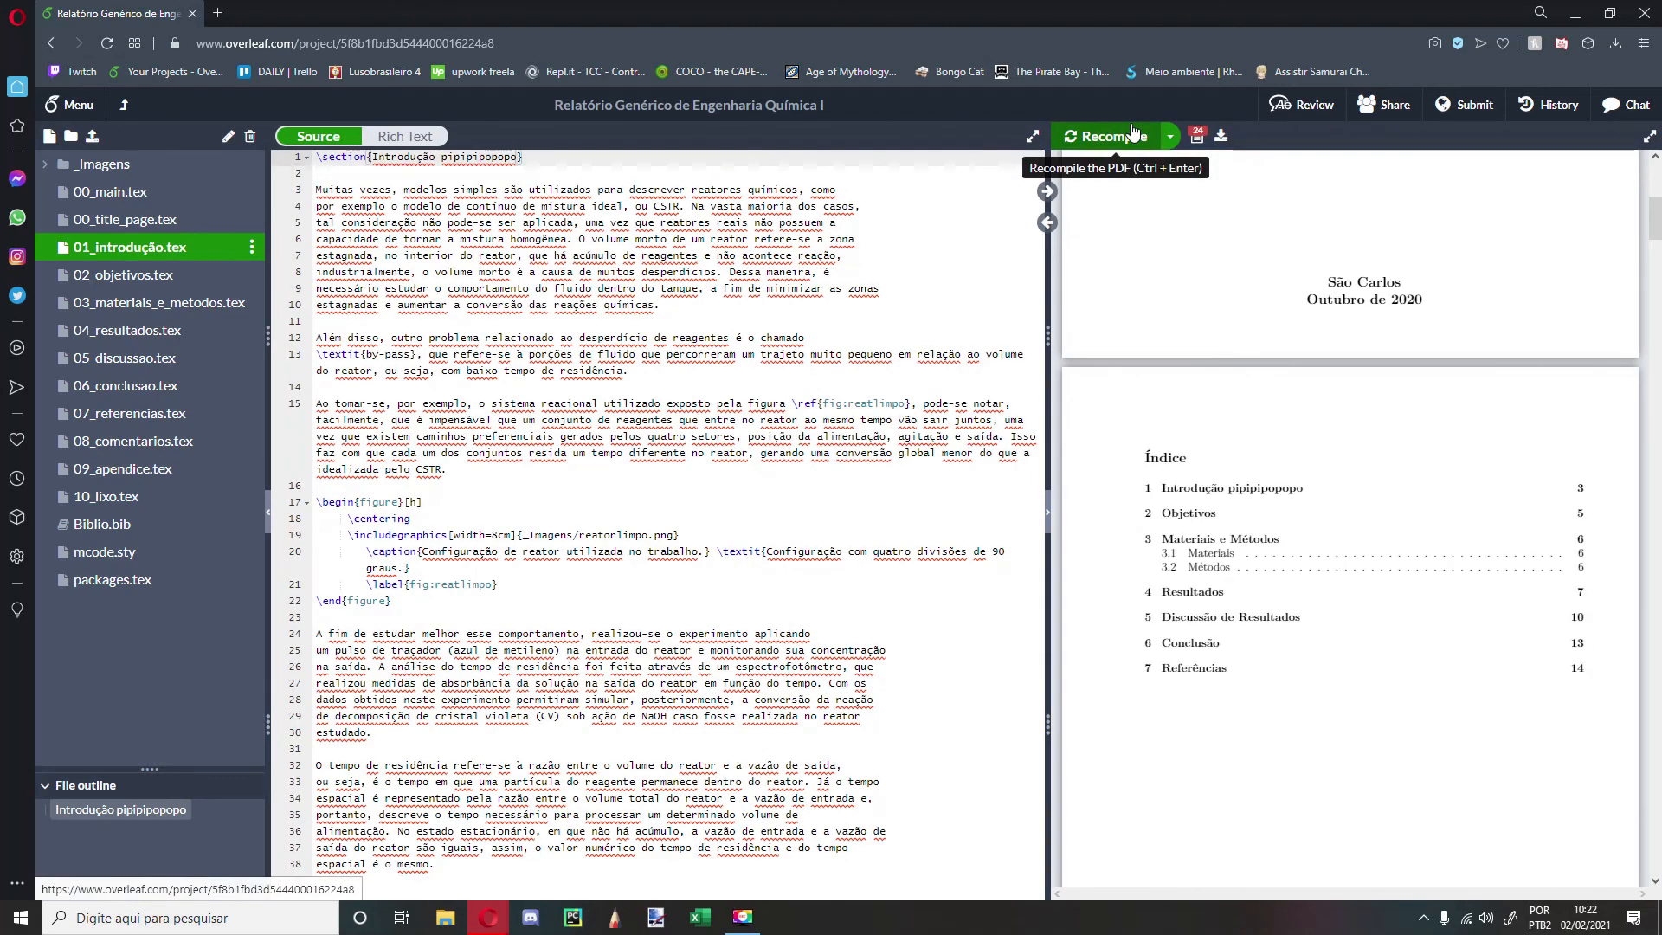
Step: Compare the introduction's paragraphs and the \textit{by-pass} command in the source with the section's rendering in the PDF
left_click(1264, 492)
scroll(1272, 571, "down", 2)
scroll(1244, 506, "down", 1)
left_click_drag(1160, 399, 1469, 580)
left_click_drag(317, 190, 456, 342)
left_click(454, 329)
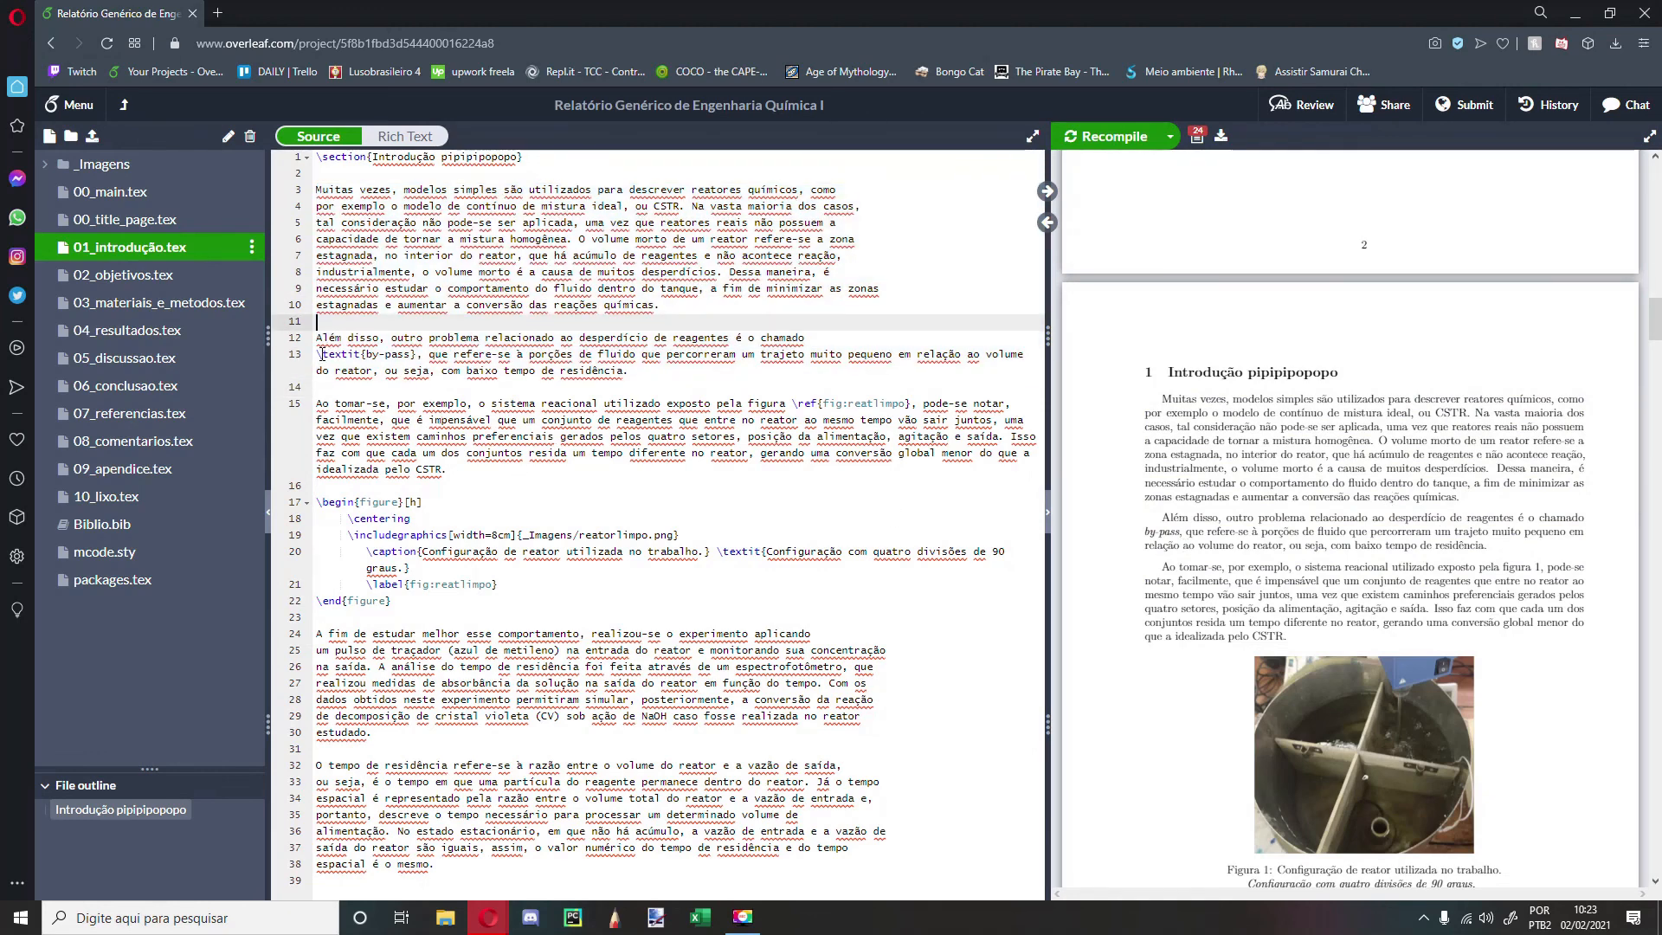
left_click_drag(321, 354, 419, 354)
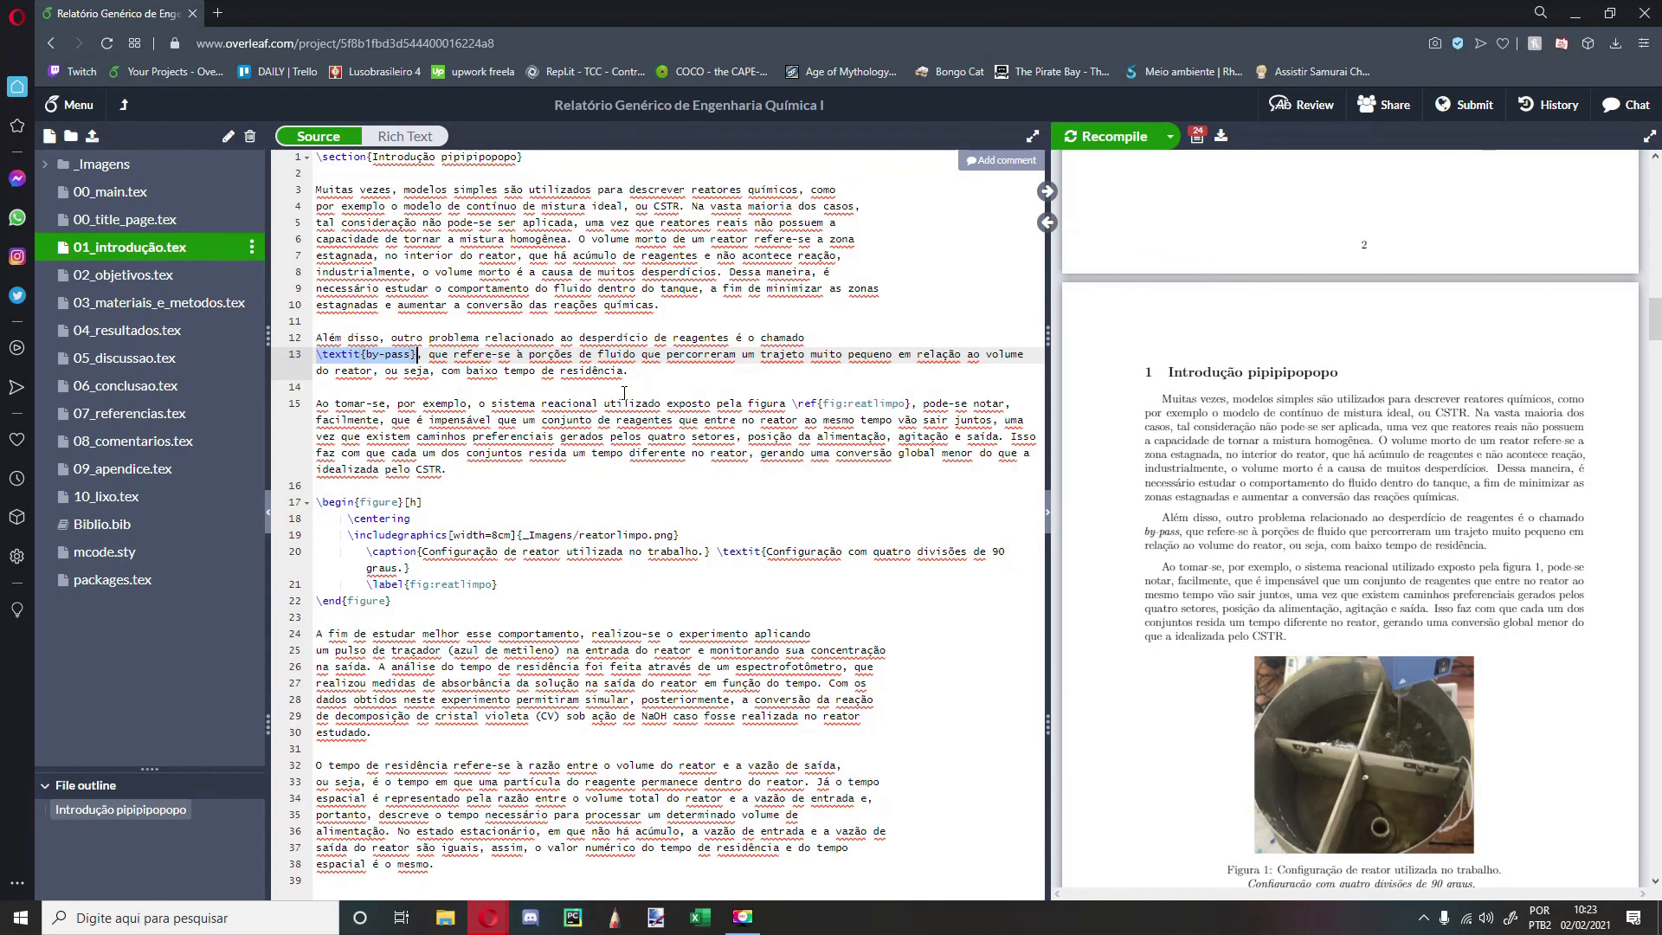
scroll(1375, 549, "down", 2)
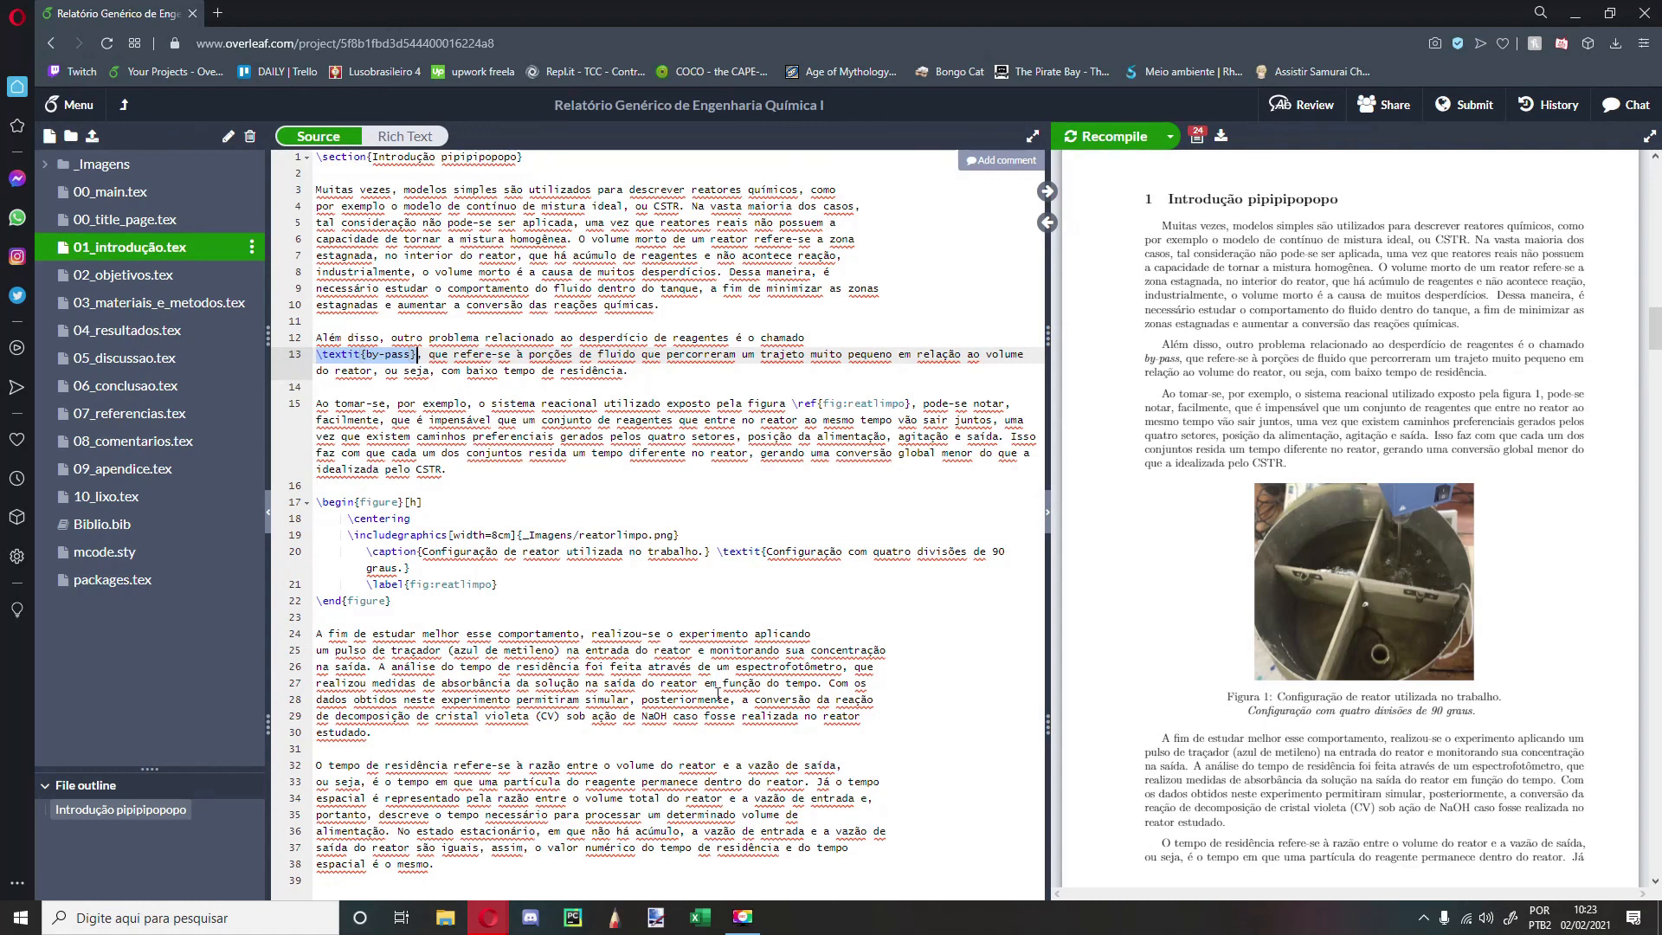
Step: Set the reatorlimpo.png figure block apart by adding four empty lines before it and six after it
left_click(547, 488)
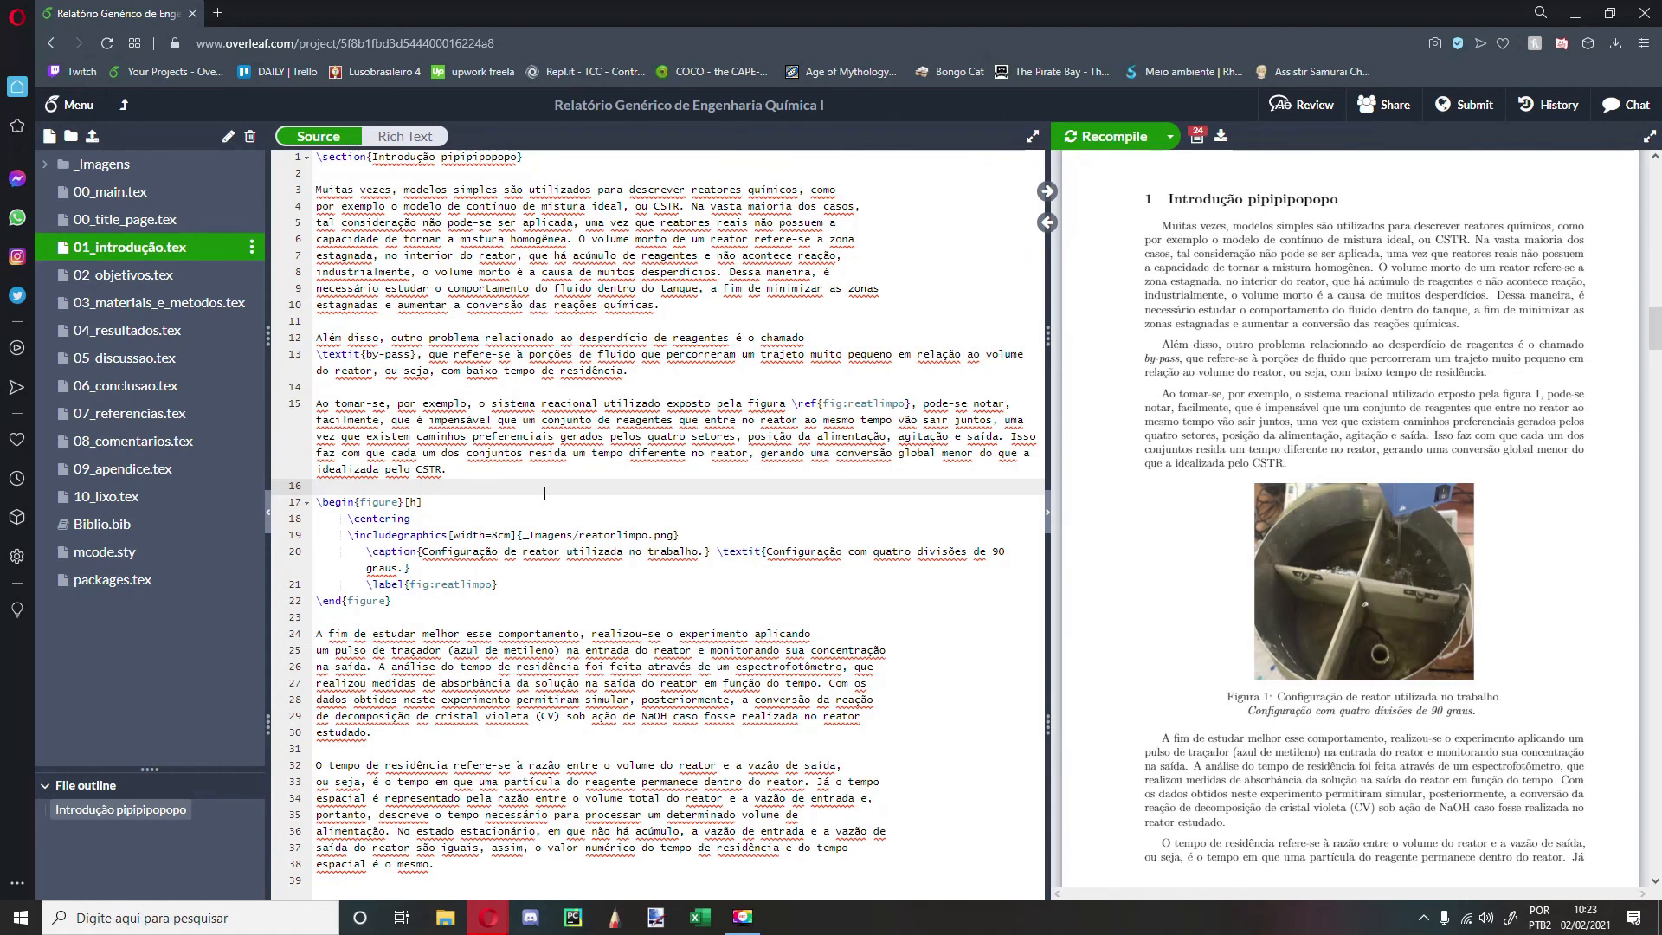
key("Return")
key("Return")
key("Return")
key("Return")
left_click(474, 682)
key("Return")
key("Return")
key("Return")
key("Return")
key("Return")
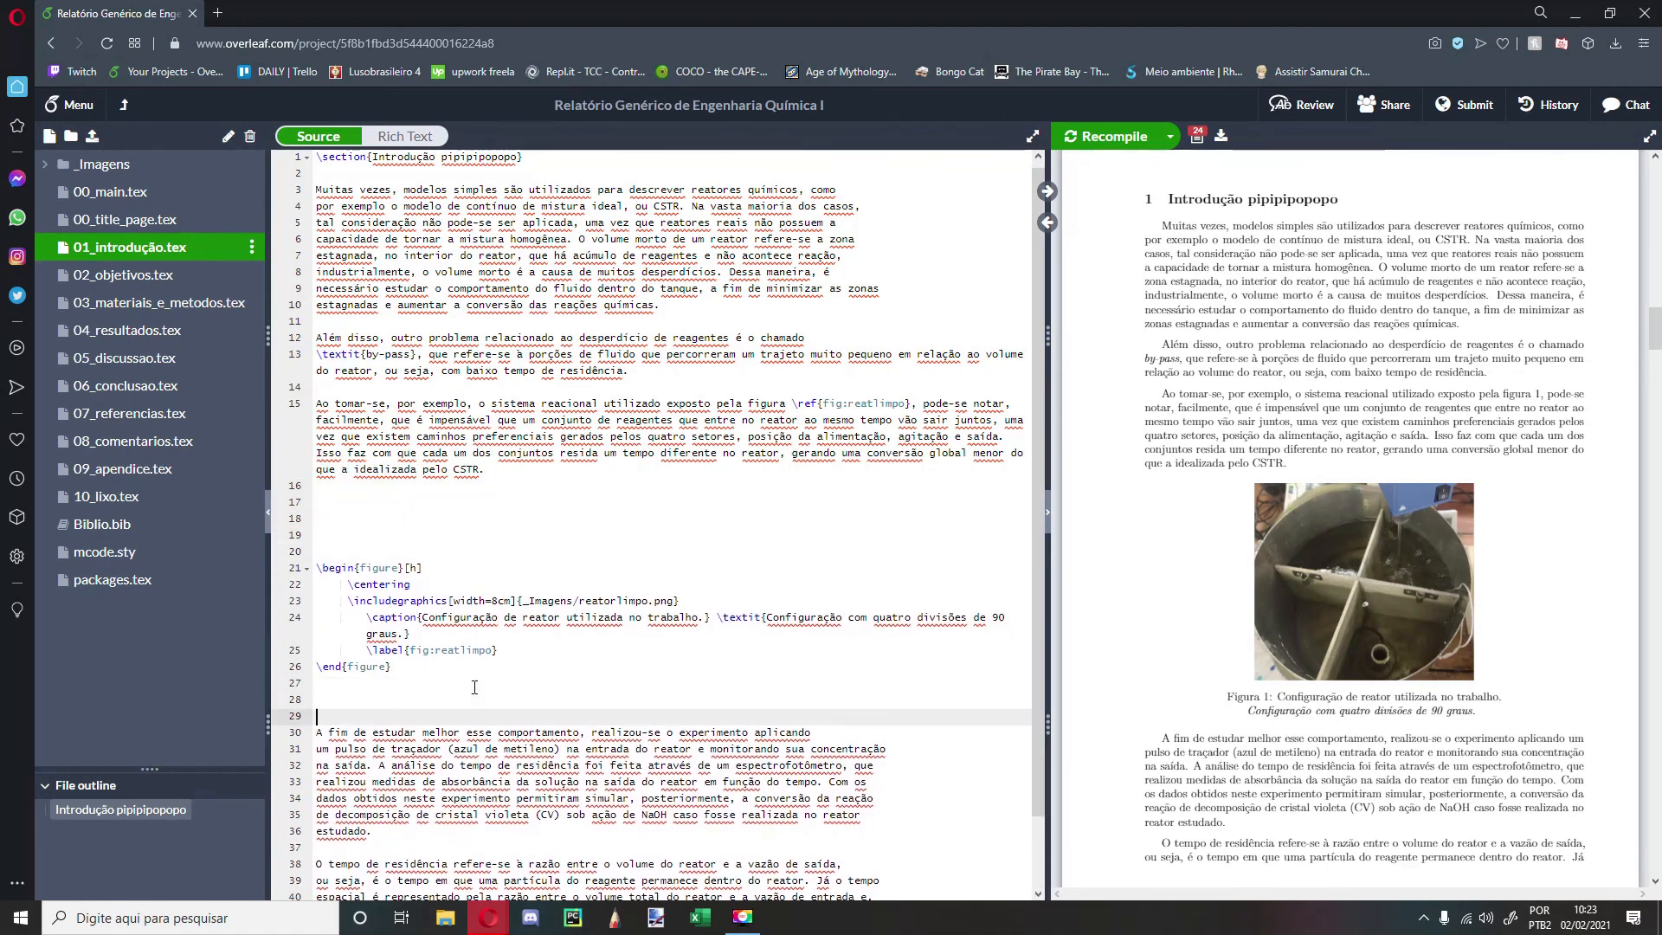
key("Return")
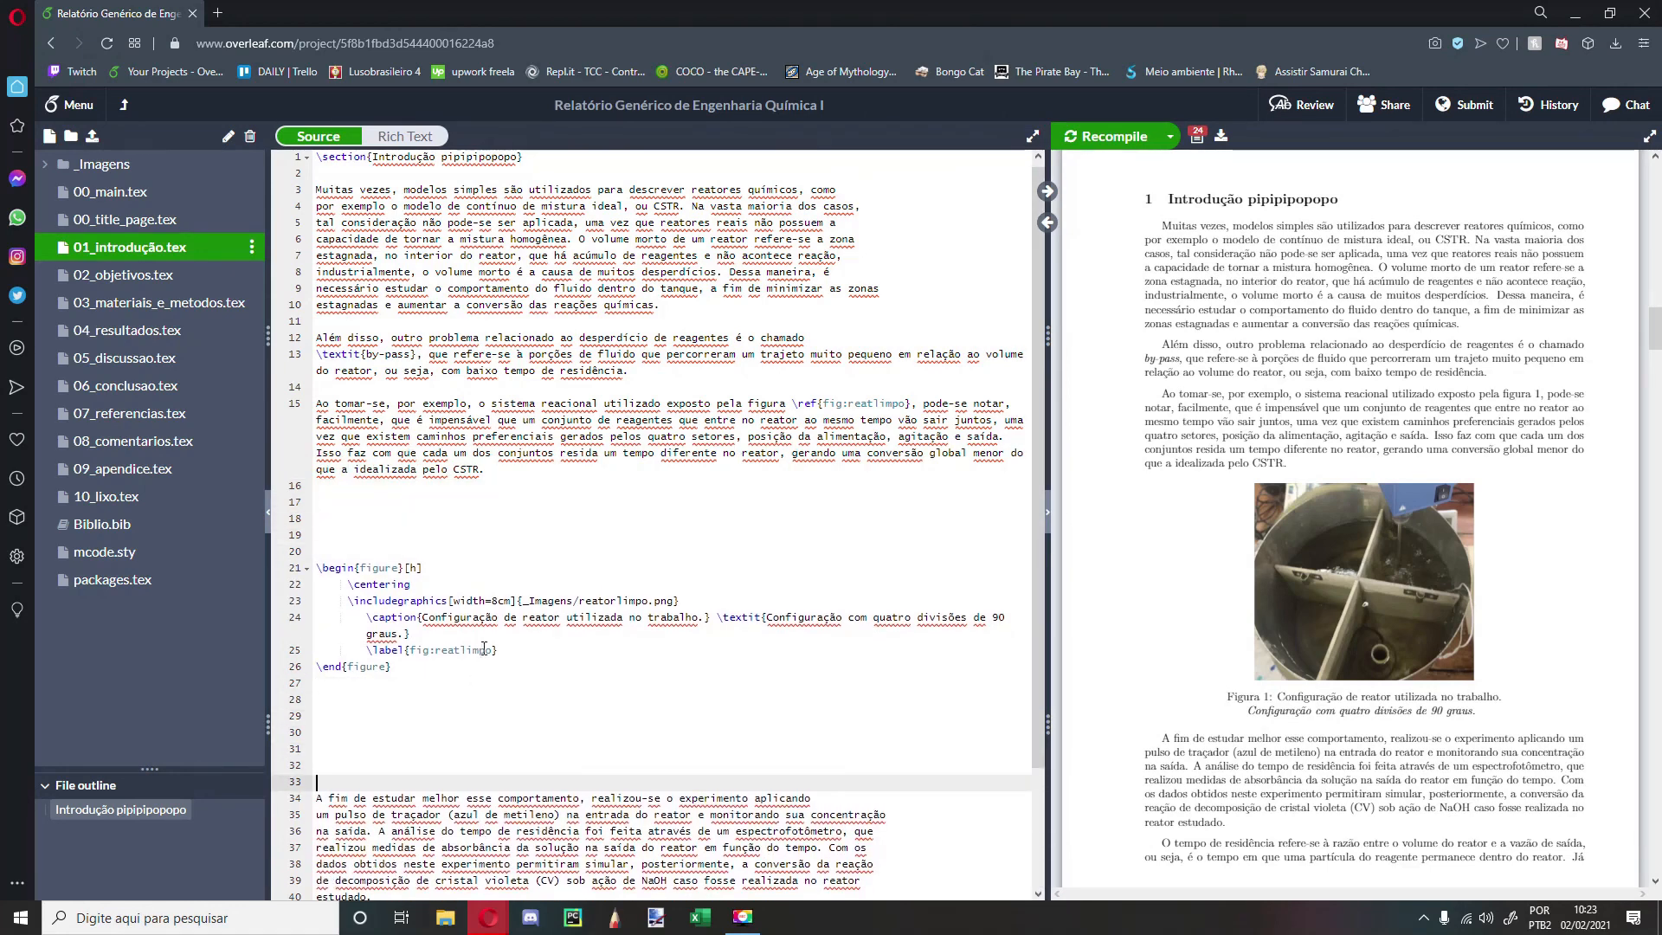